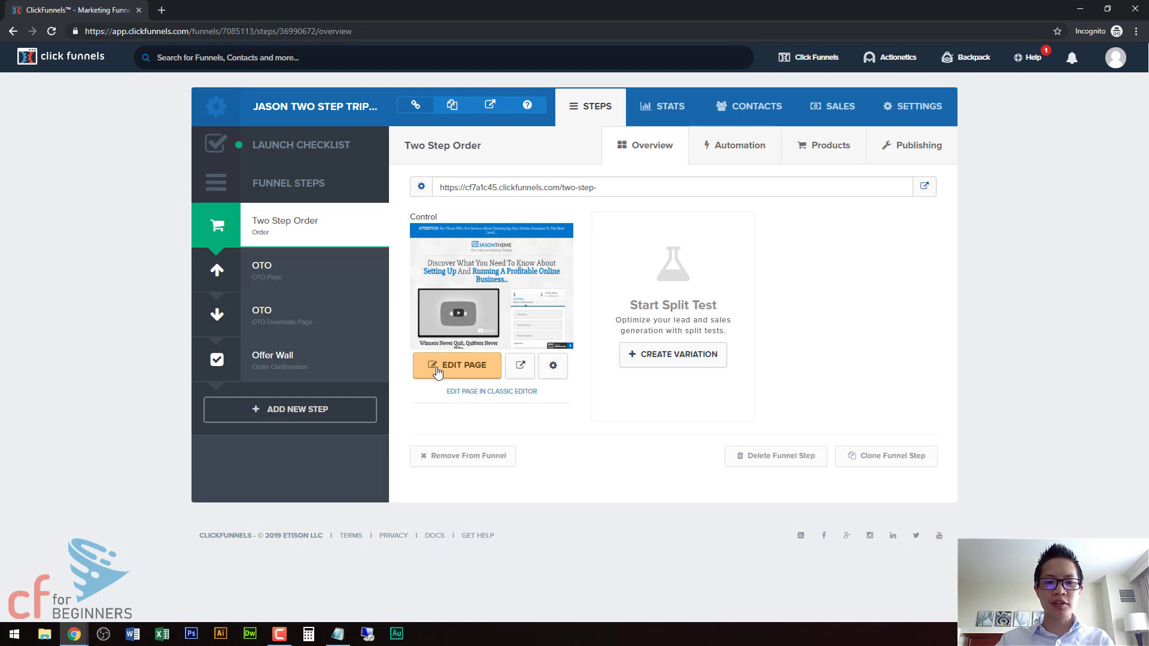
Step: Open the Two Step Order page for editing and browse the elements available to add beneath the ATTENTION line
click(440, 374)
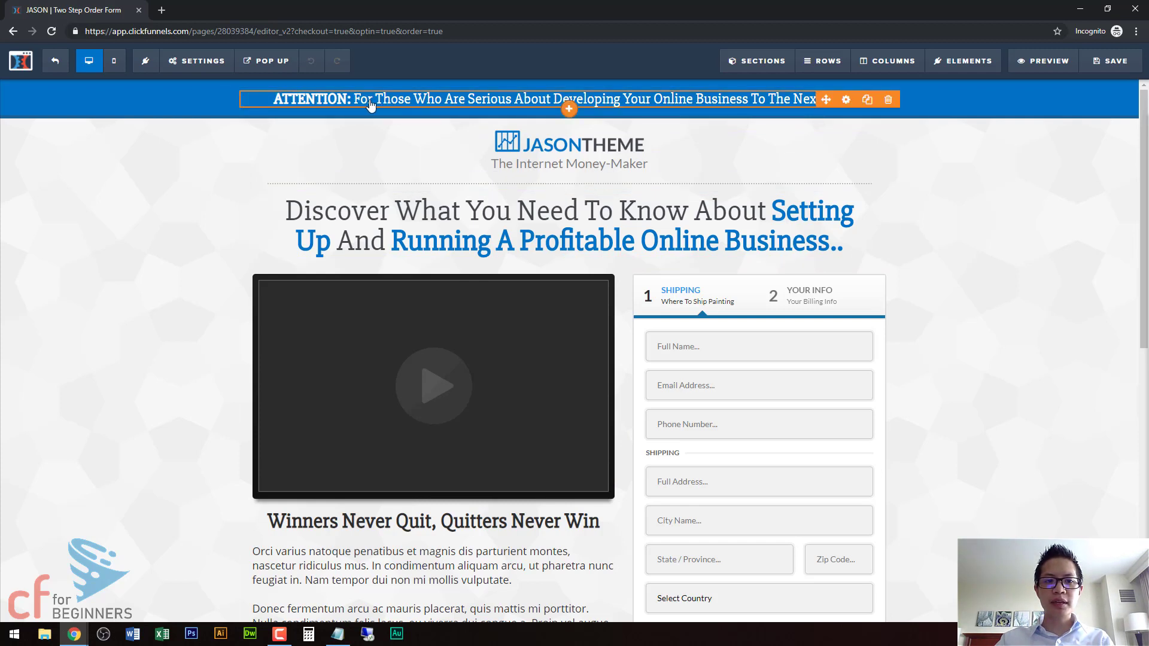
click(568, 109)
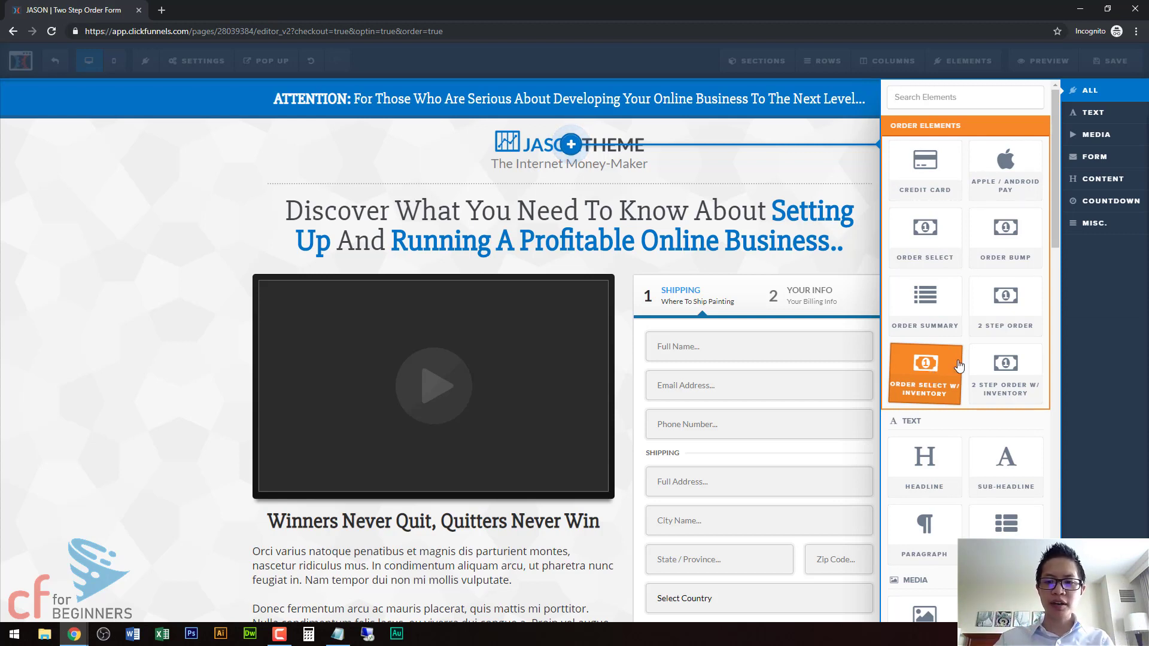
scroll(933, 328, down, 2)
scroll(942, 332, down, 2)
scroll(941, 331, up, 5)
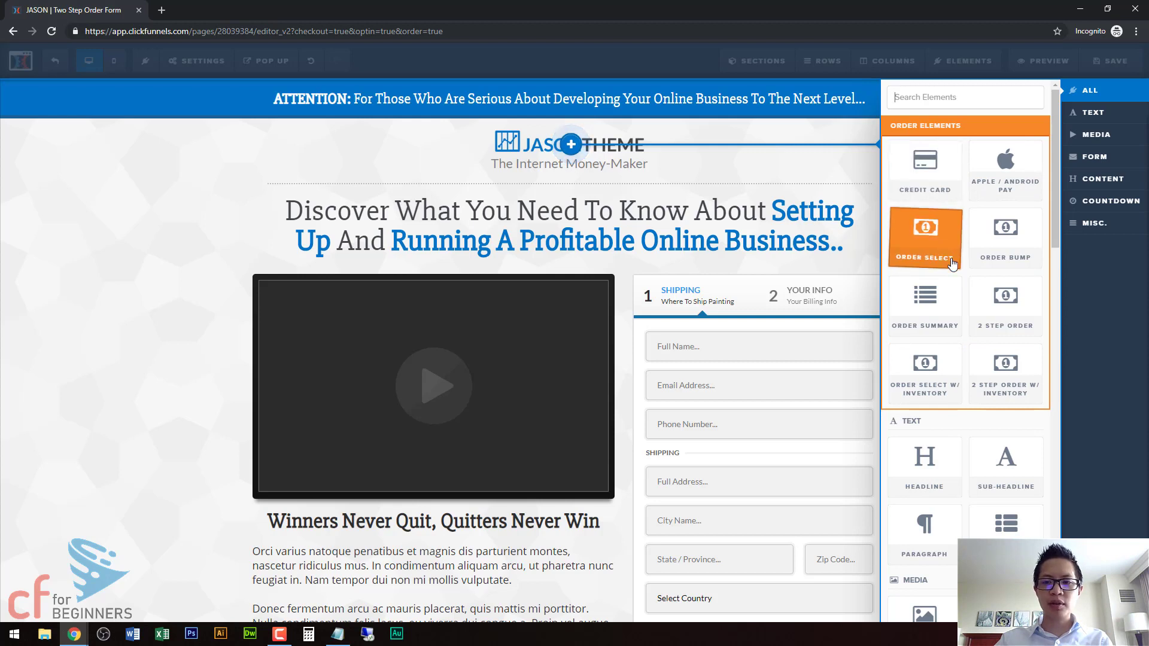
scroll(952, 260, down, 5)
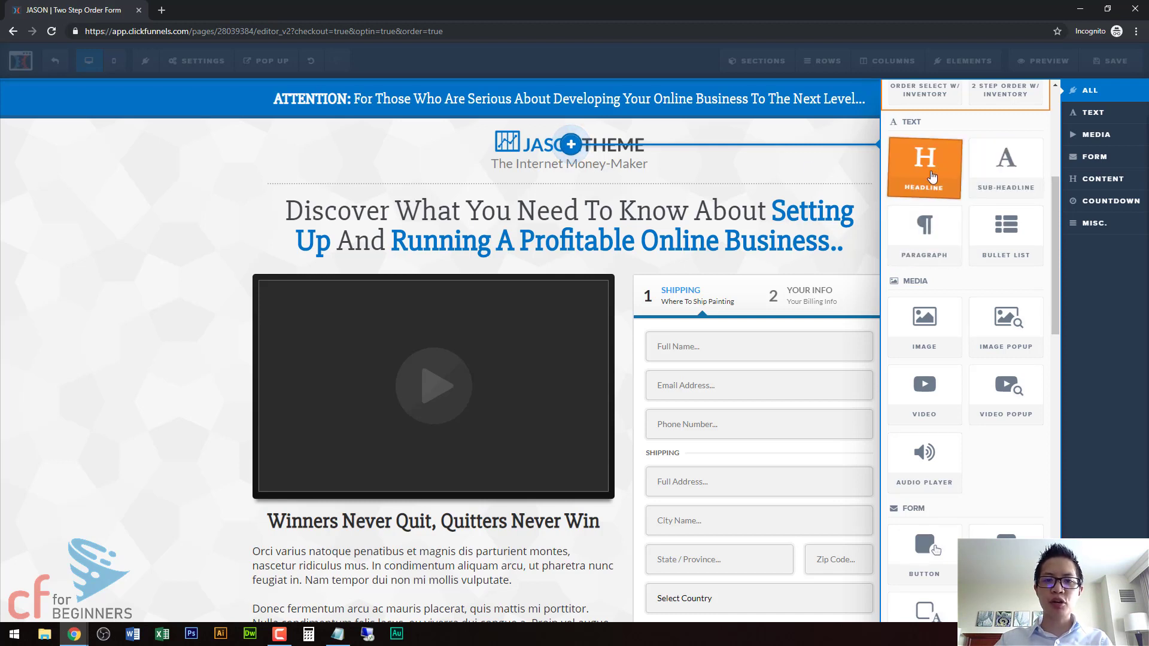
click(640, 117)
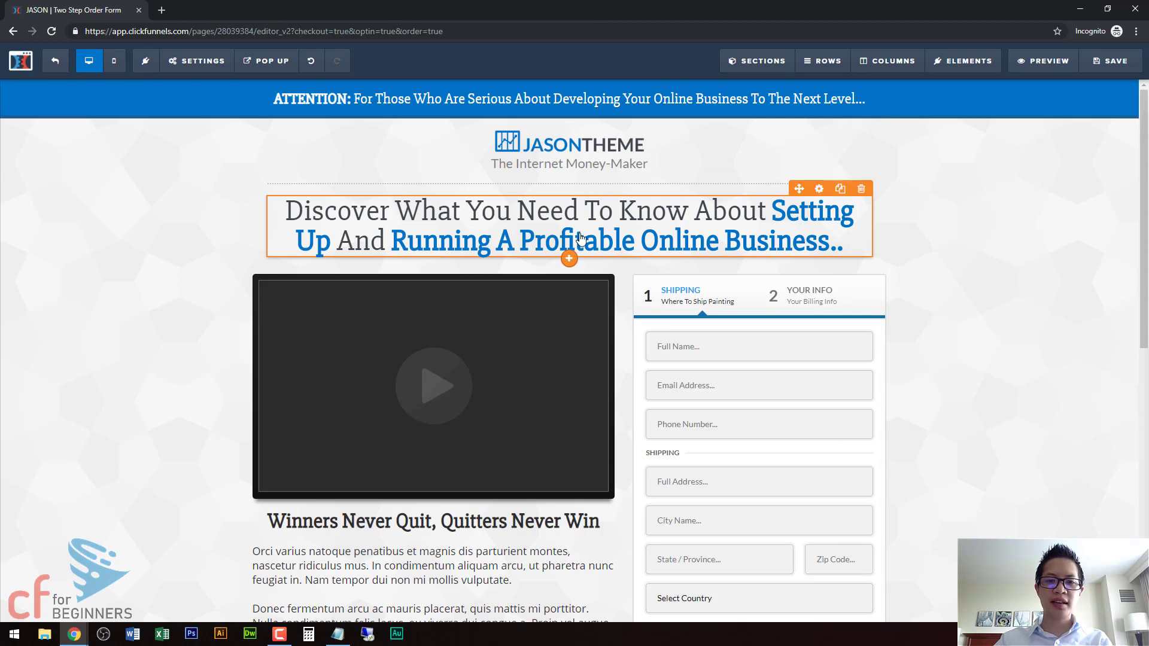
Step: Add a Headline, a Sub-Headline and a Paragraph element, in that order, below the "Discover What You Need To Know About" headline
click(570, 259)
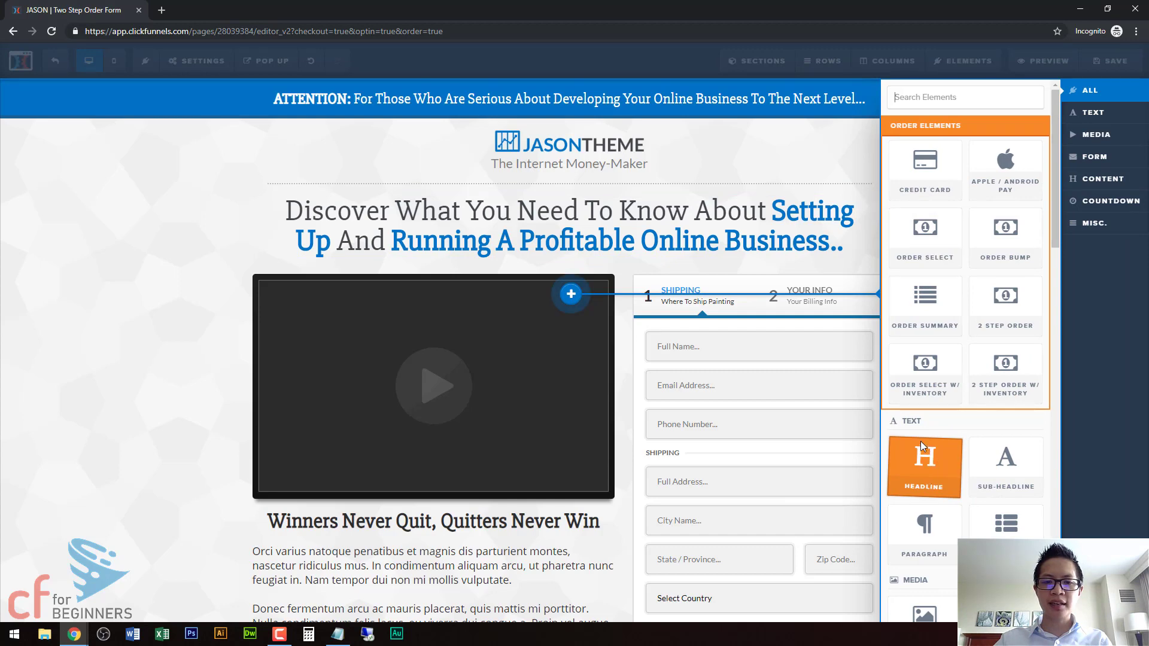
click(925, 459)
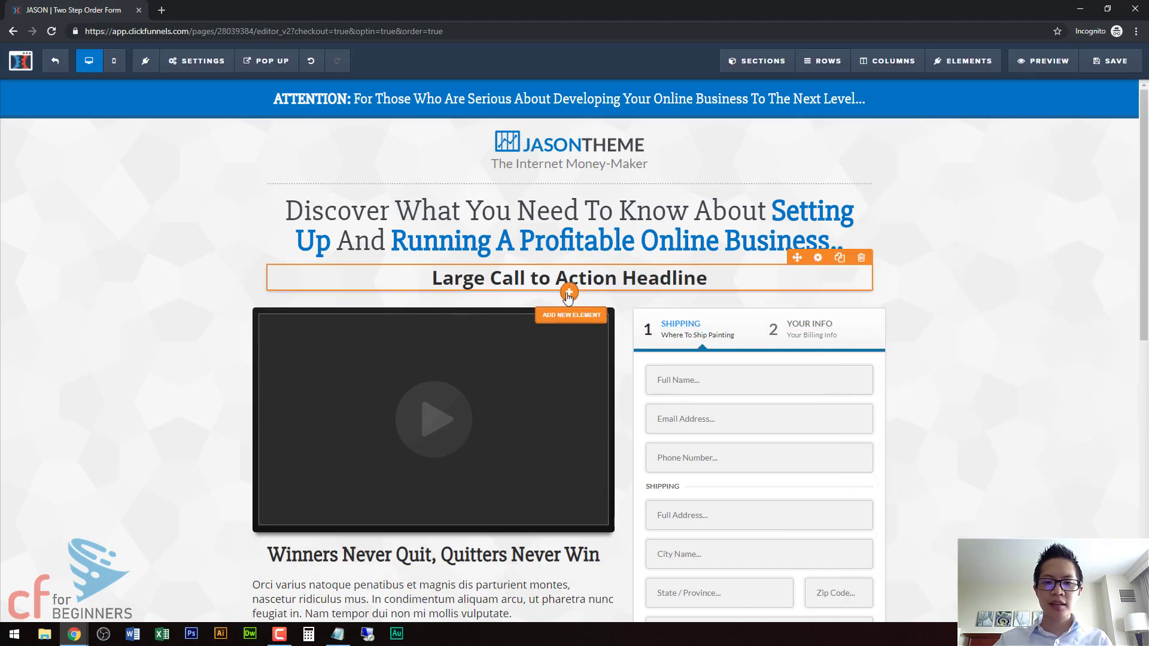
click(569, 292)
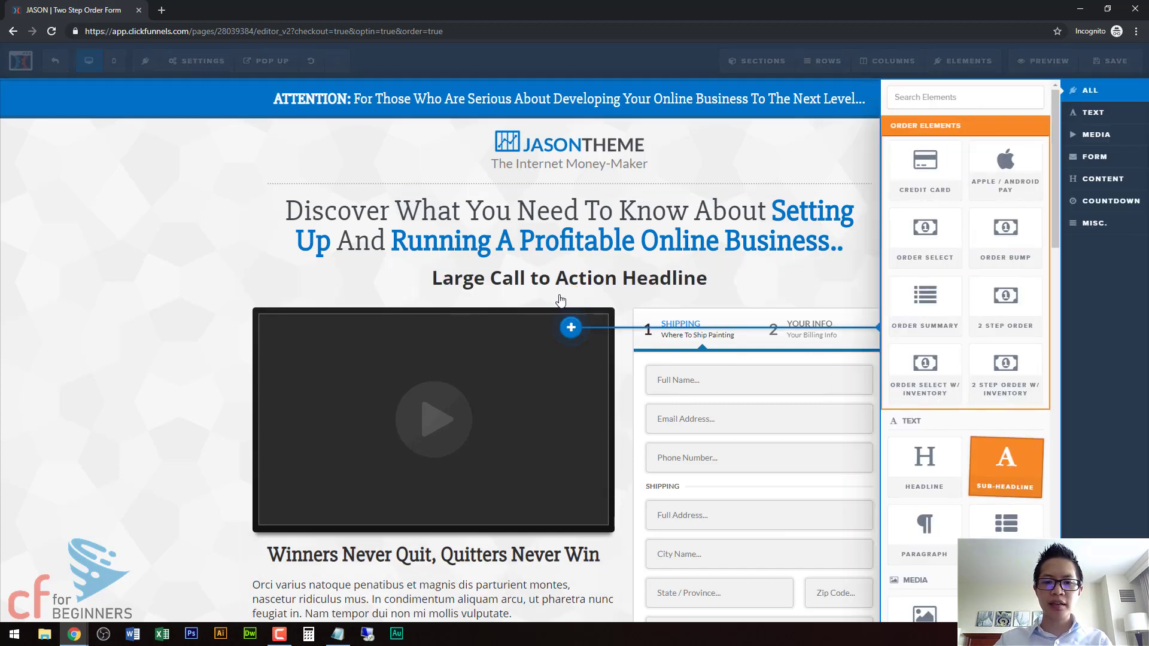
drag(561, 300, 557, 292)
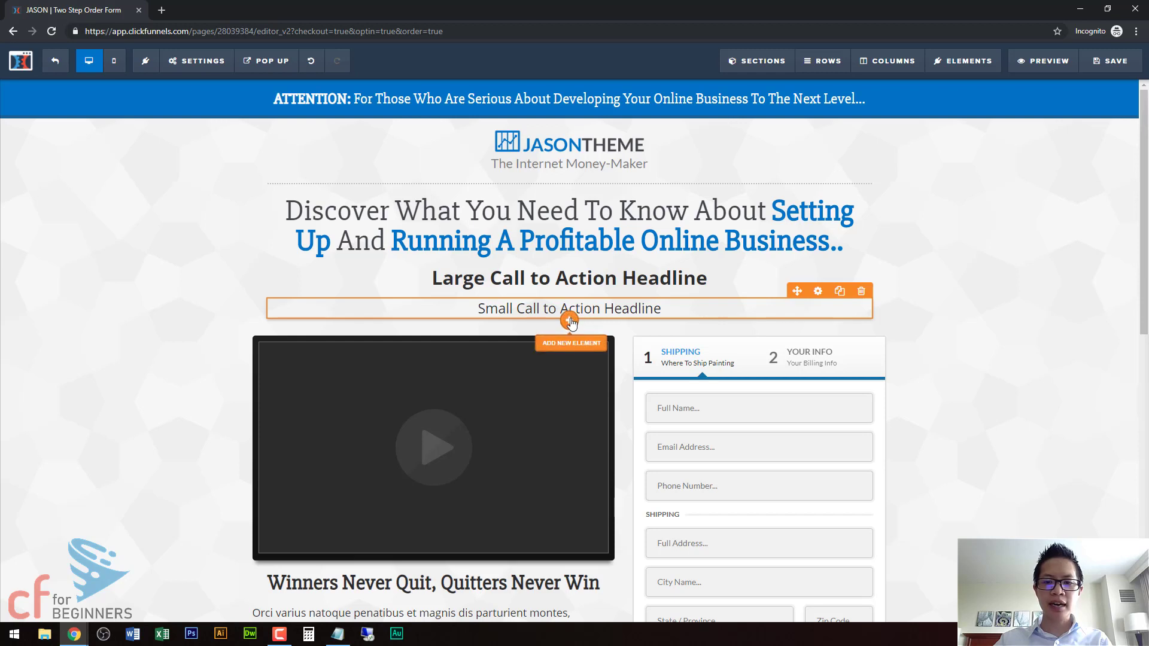
click(569, 321)
click(911, 505)
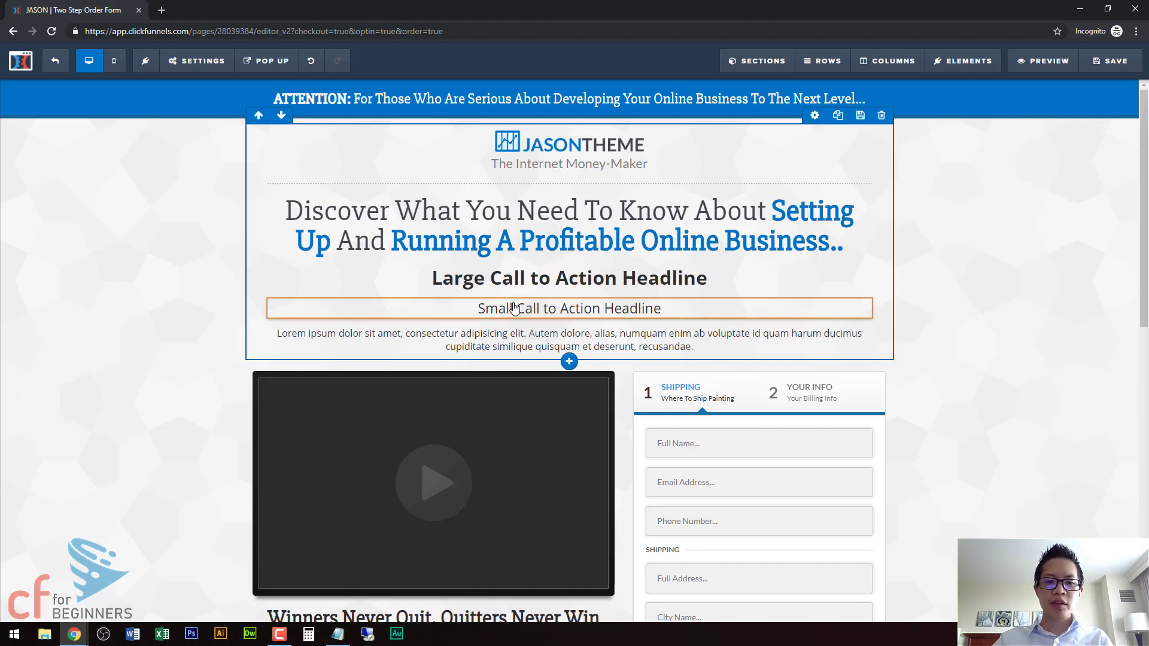
Step: Make the entire "Small Call to Action Headline" text bold
mouse_move(591, 307)
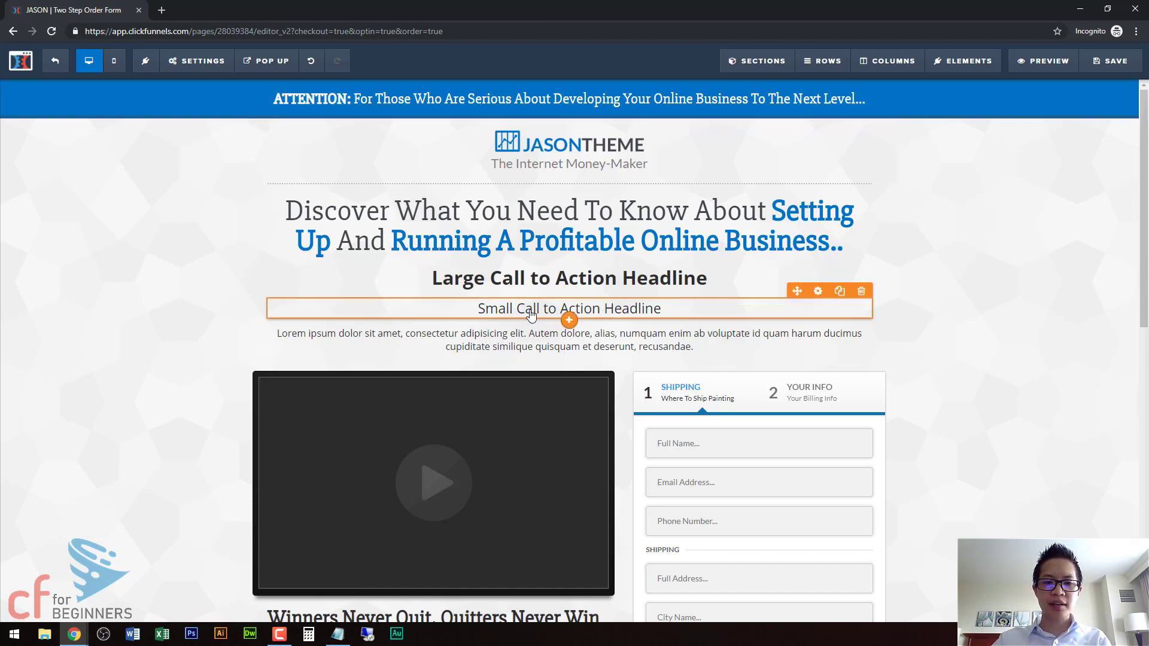
click(635, 315)
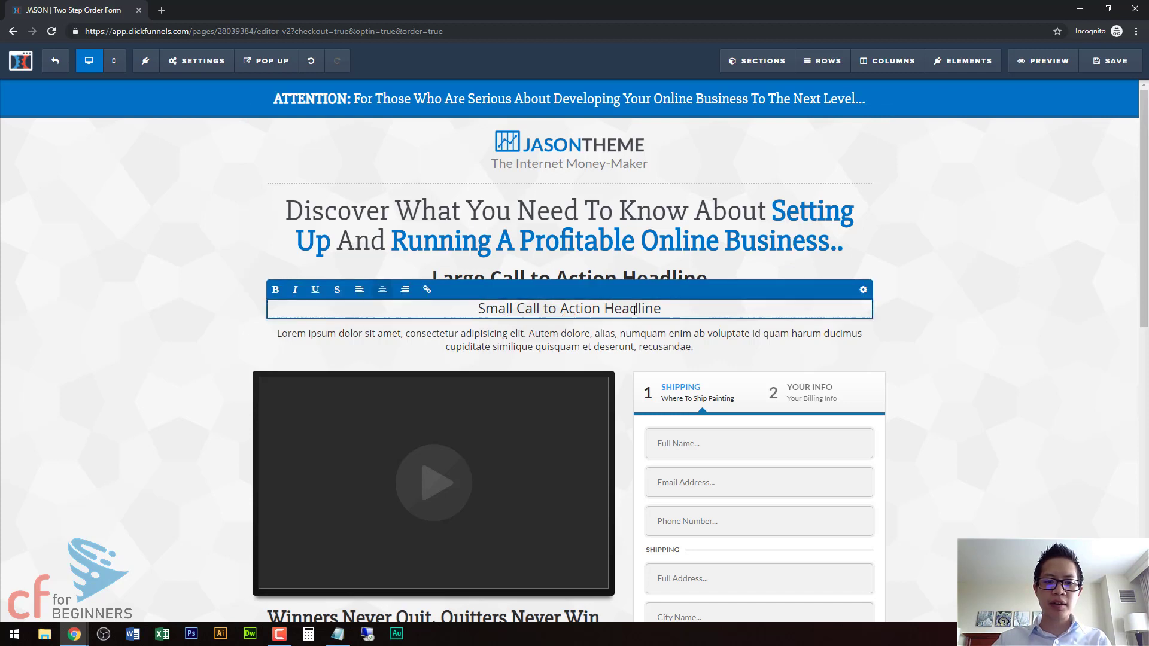
click(602, 309)
triple_click(592, 309)
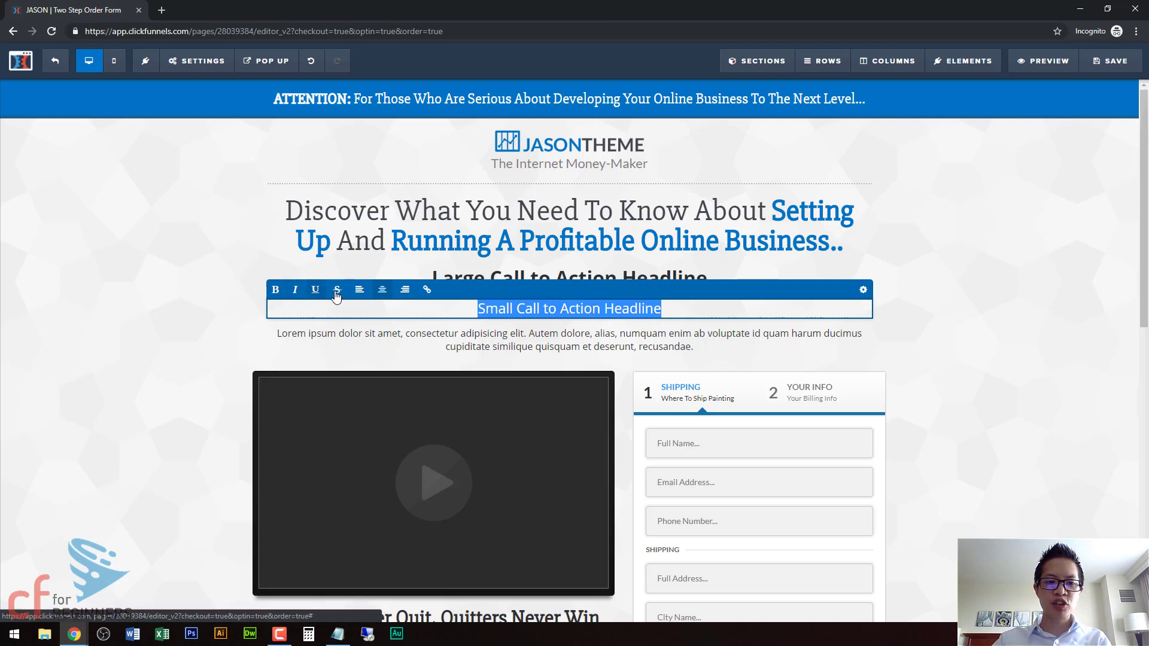
click(276, 290)
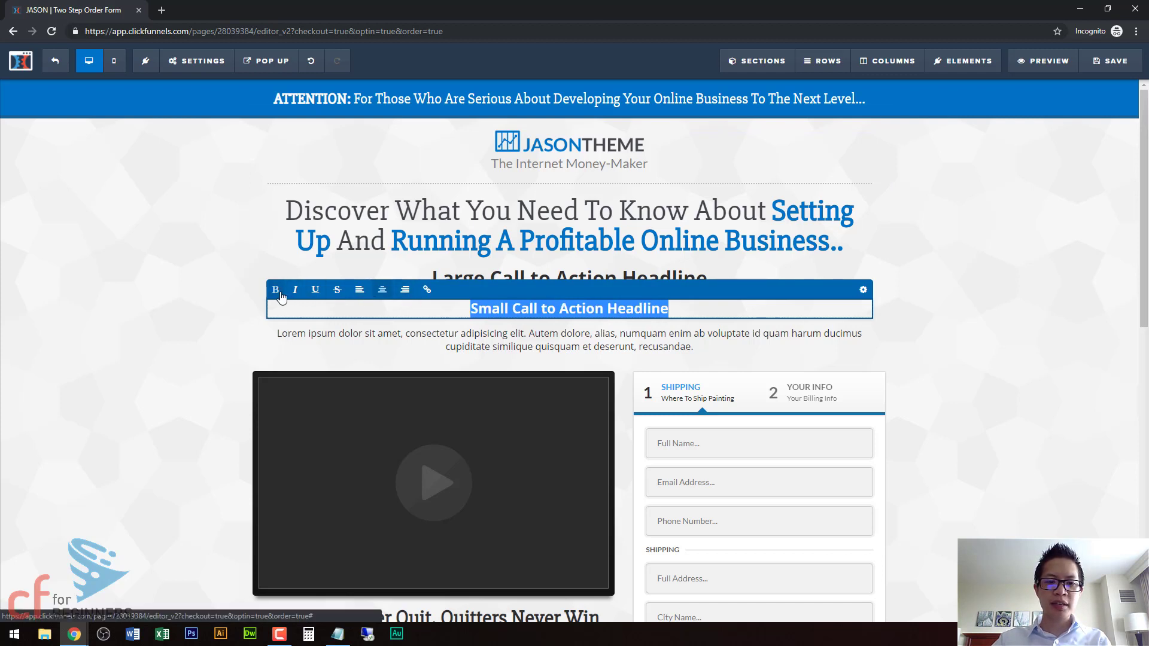
Step: Try italic, underline and left alignment on the "Small Call to Action Headline" text, returning it to upright, centred text without underline
click(294, 292)
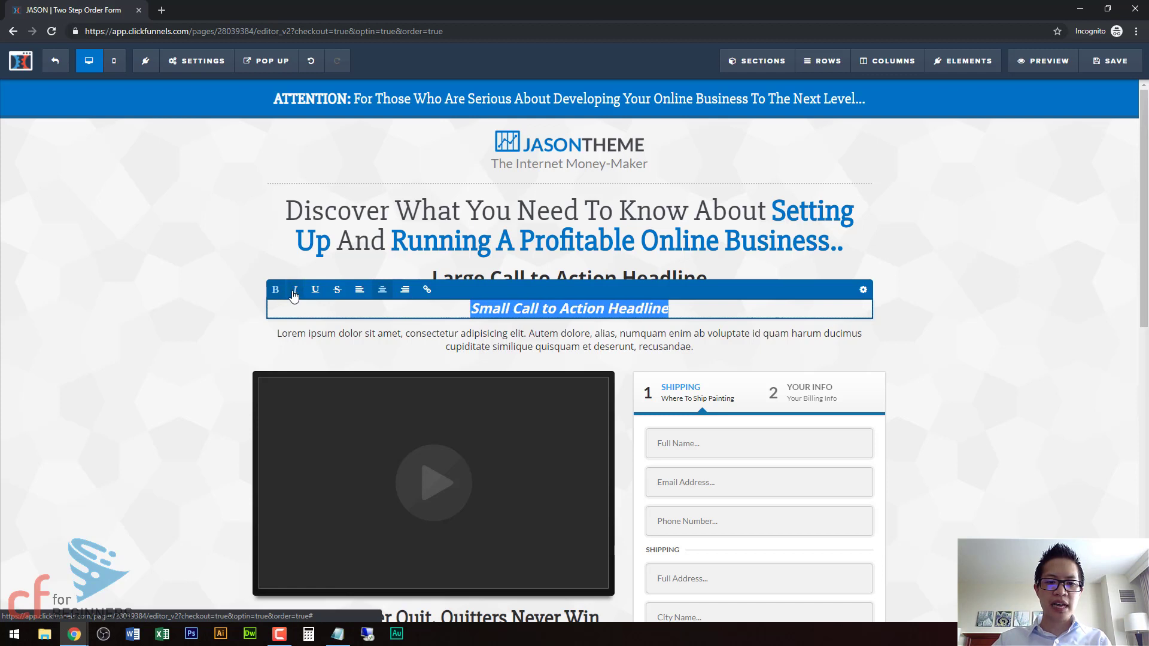
click(294, 292)
click(311, 292)
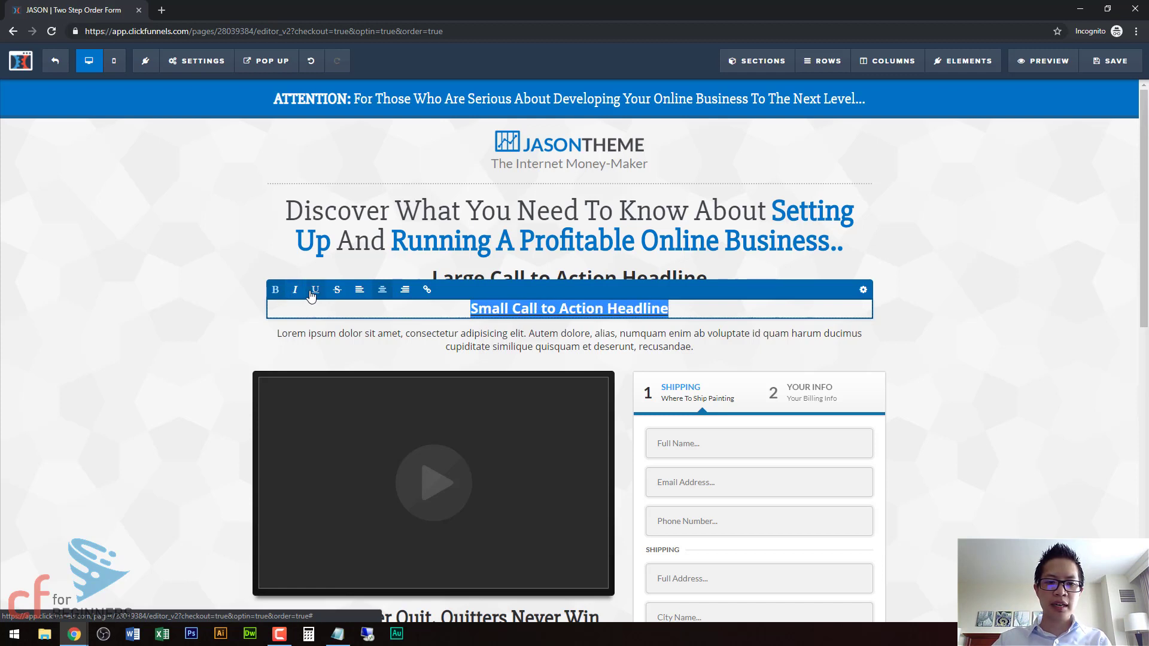
click(311, 292)
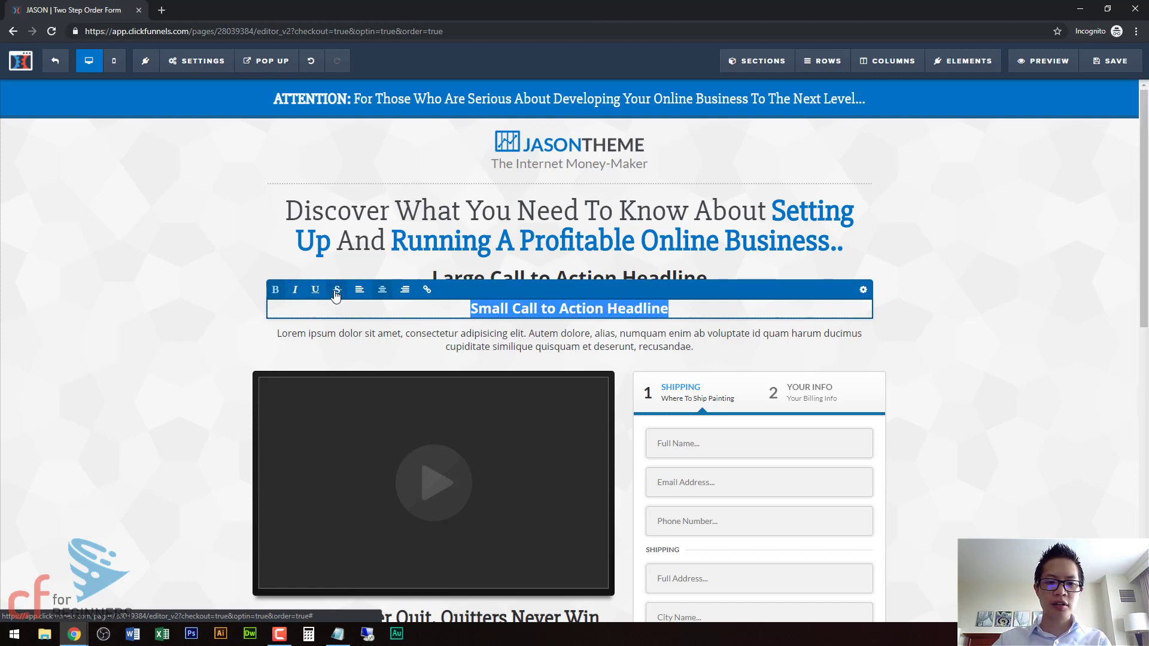
click(359, 291)
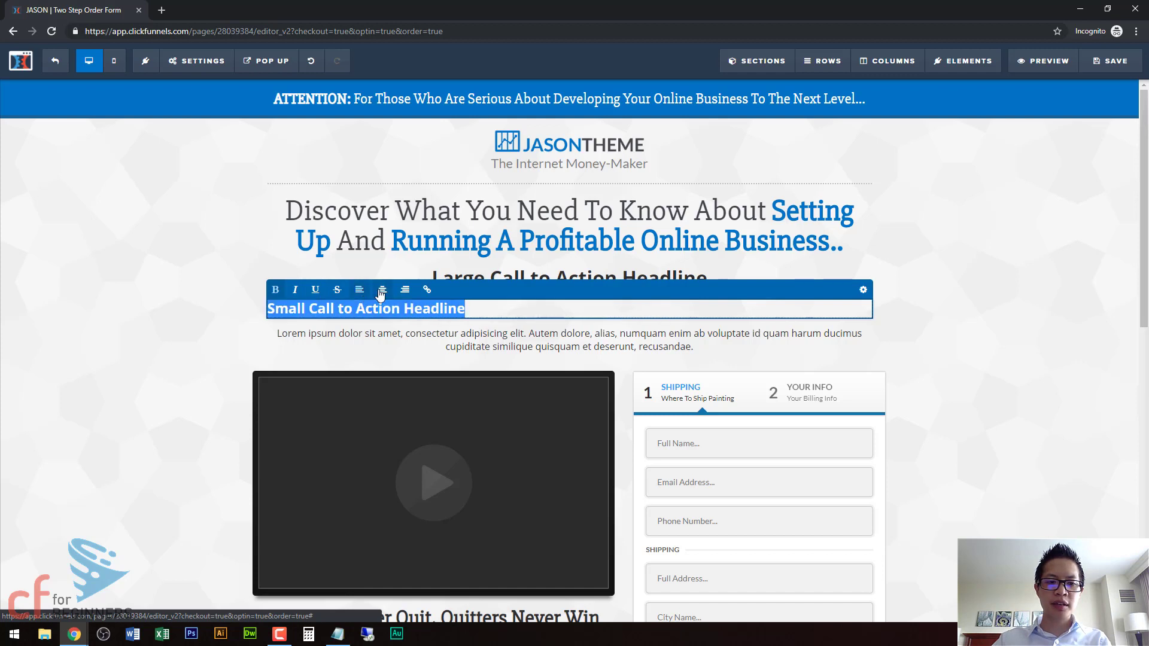
click(380, 293)
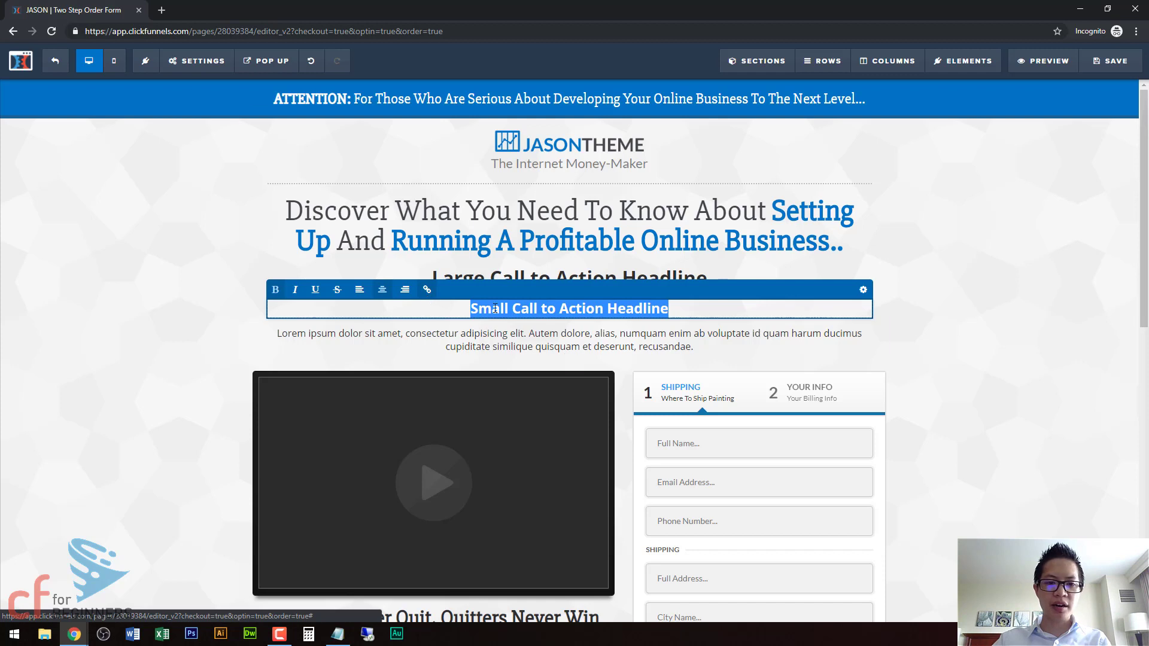
click(533, 309)
click(624, 267)
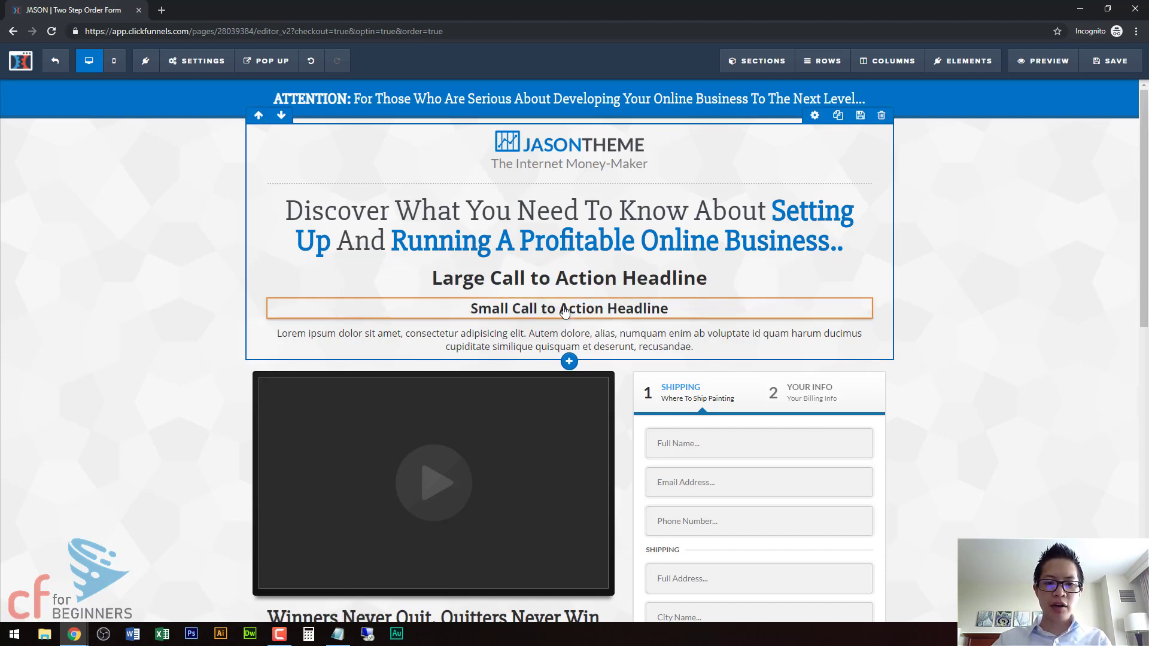
Step: Set the font size of the "Small Call to Action Headline" sub-headline to 32
click(514, 311)
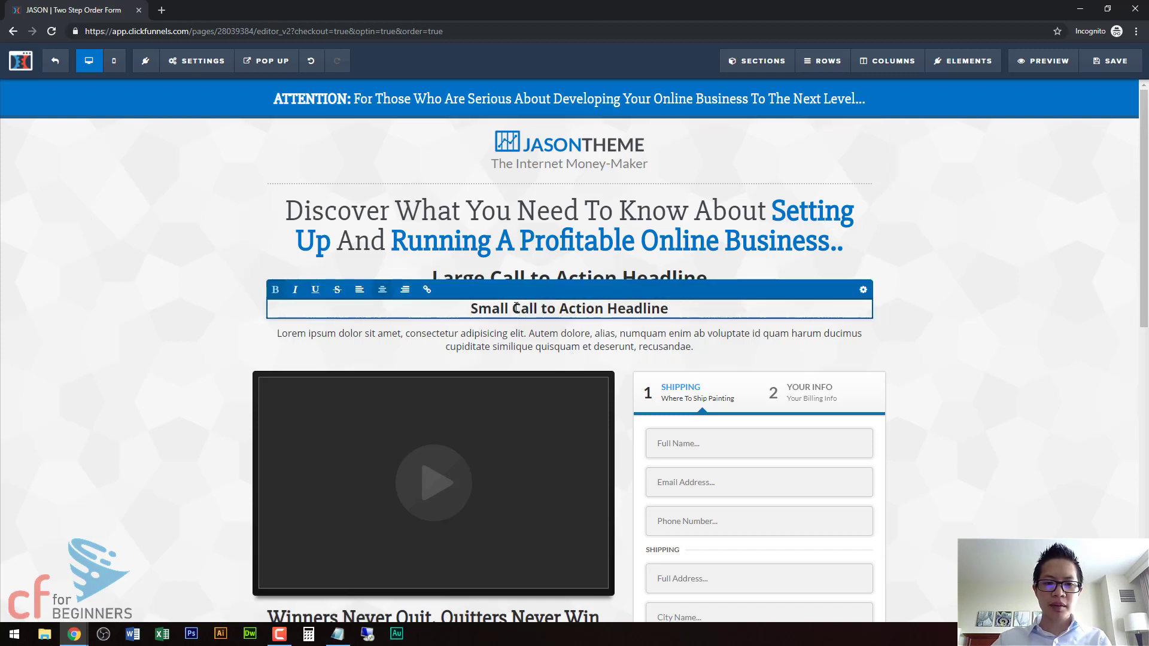
click(479, 306)
drag(493, 310, 688, 313)
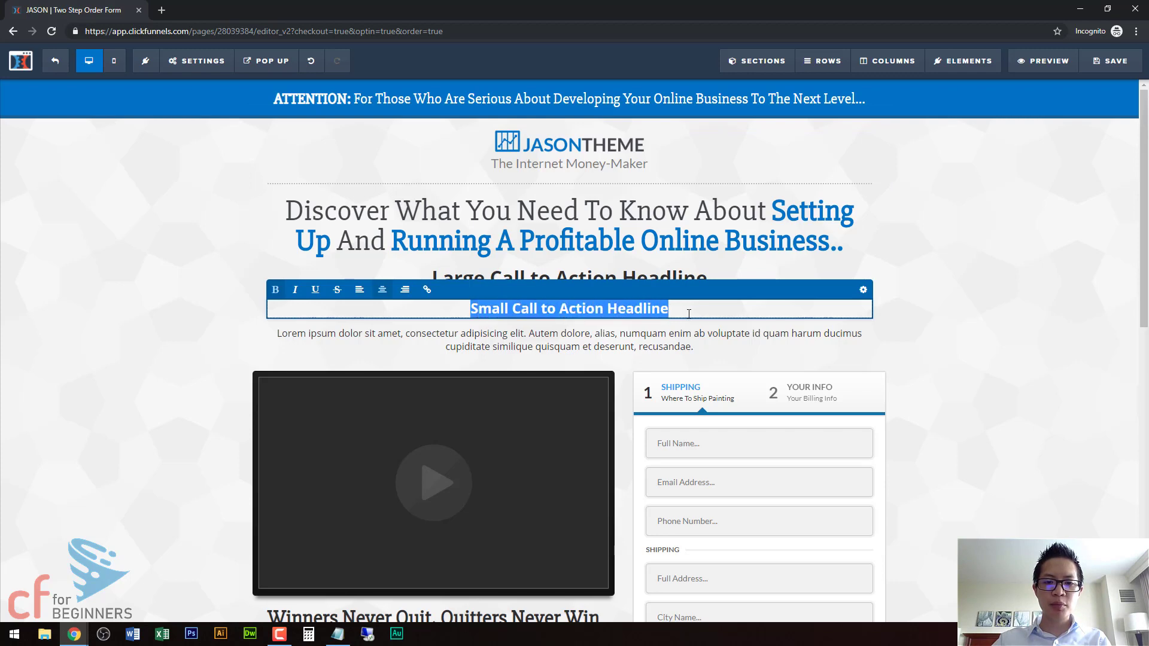
click(653, 310)
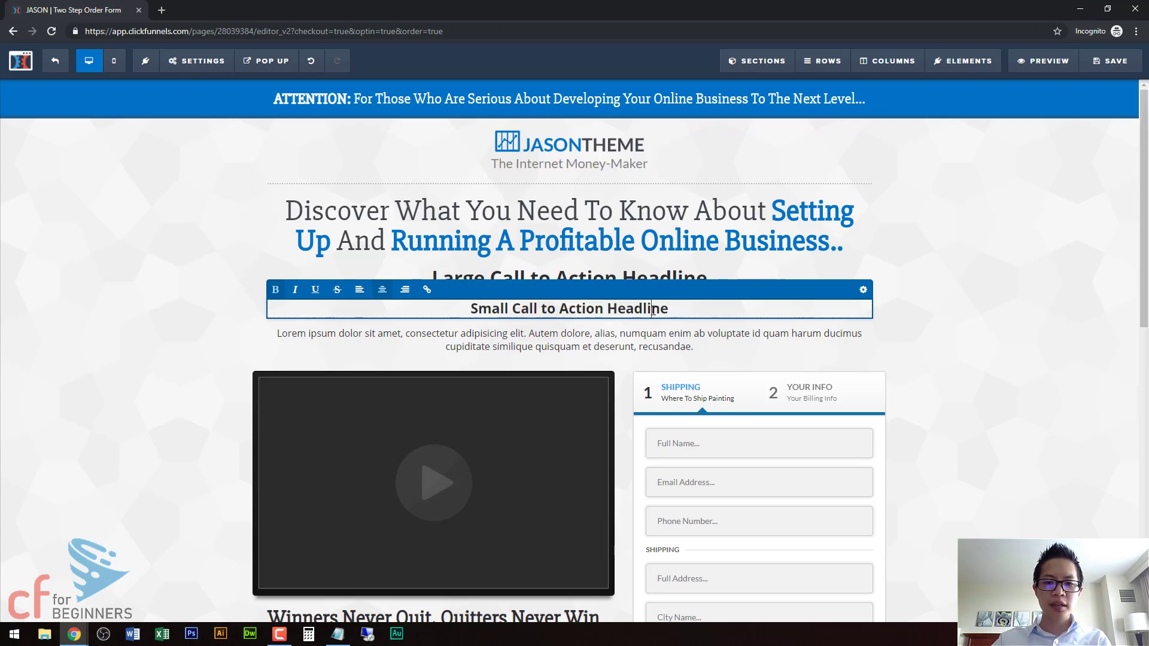
click(862, 290)
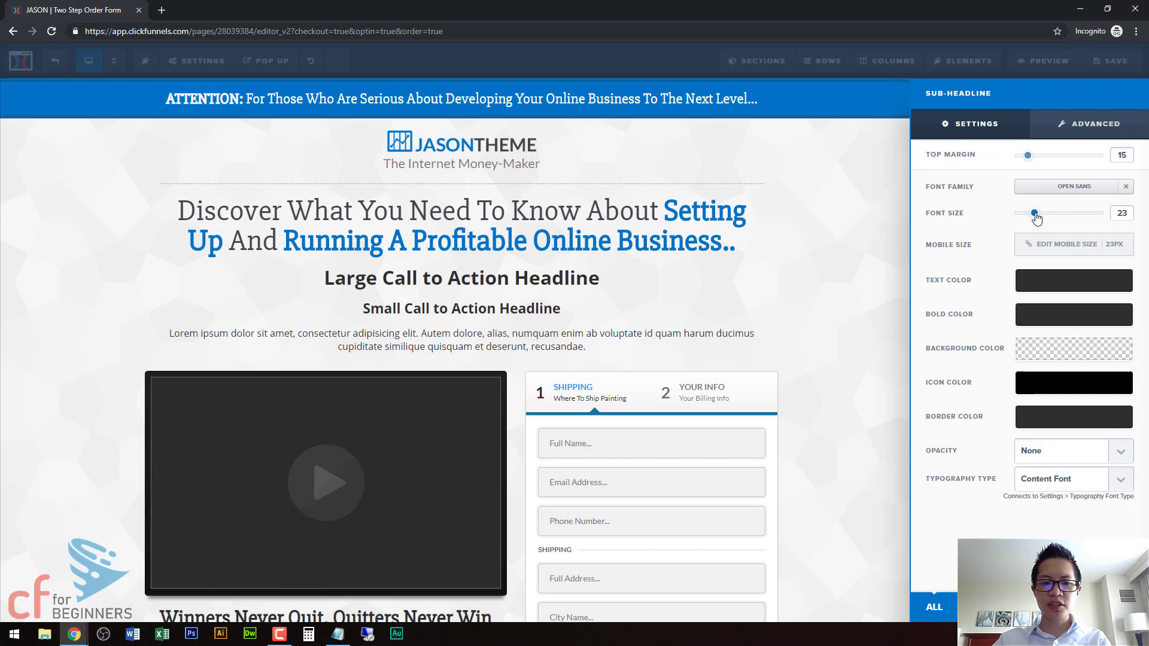
drag(1035, 217, 1047, 216)
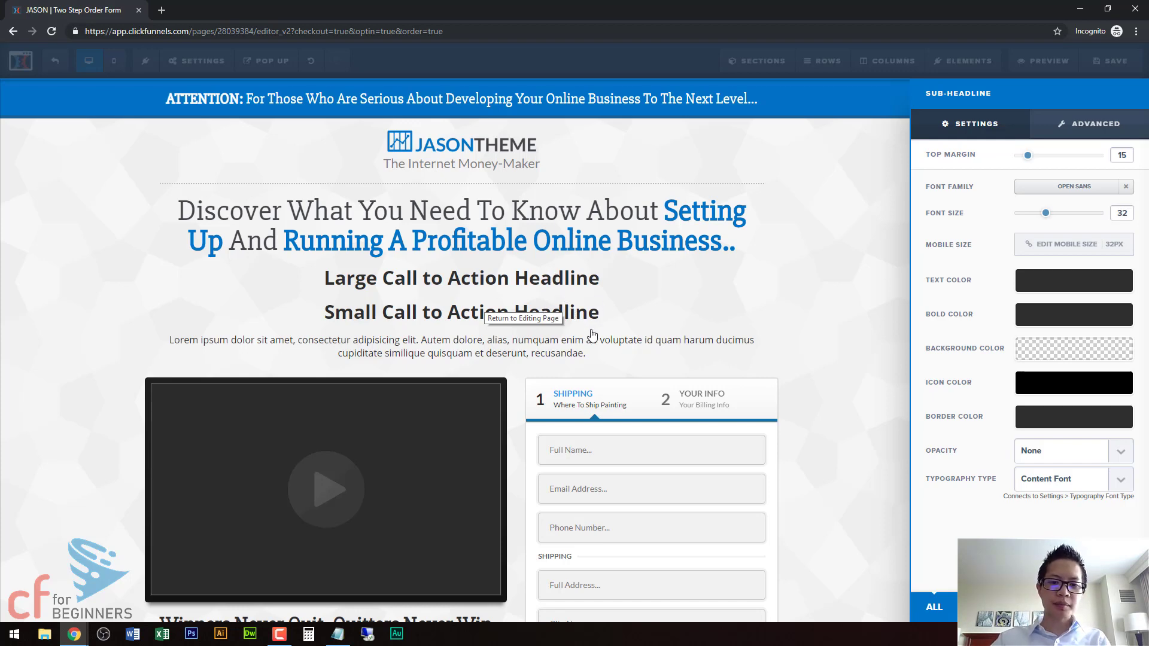
click(584, 349)
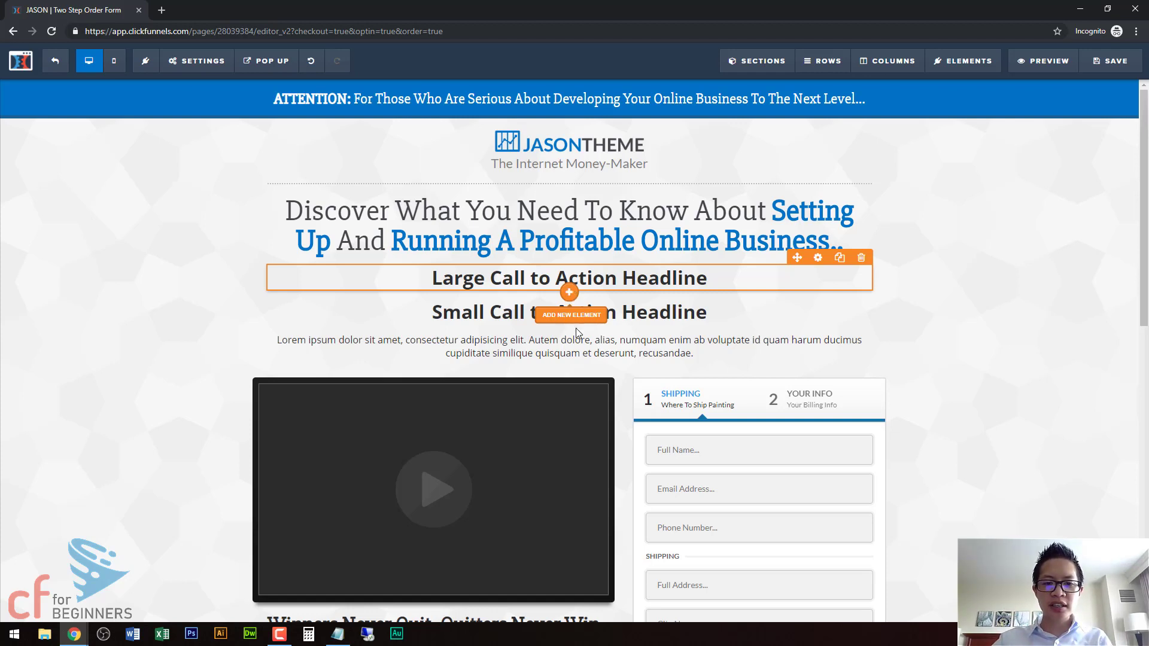
Step: Enlarge the "Small Call to Action Headline" sub-headline to font size 52
click(617, 311)
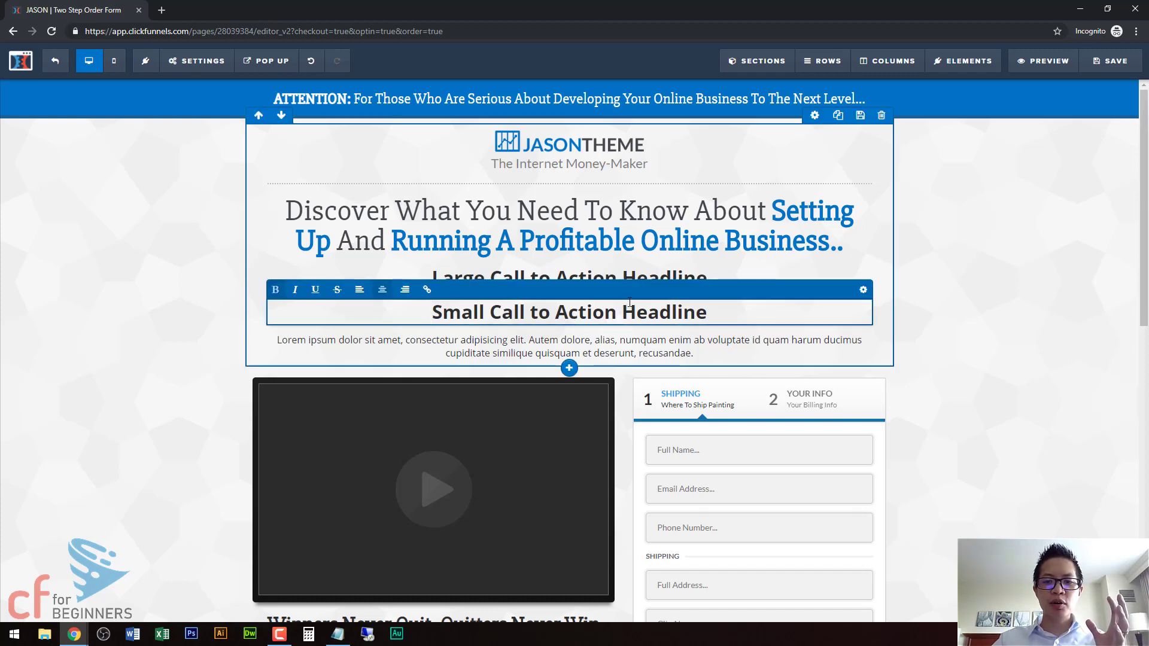
click(862, 290)
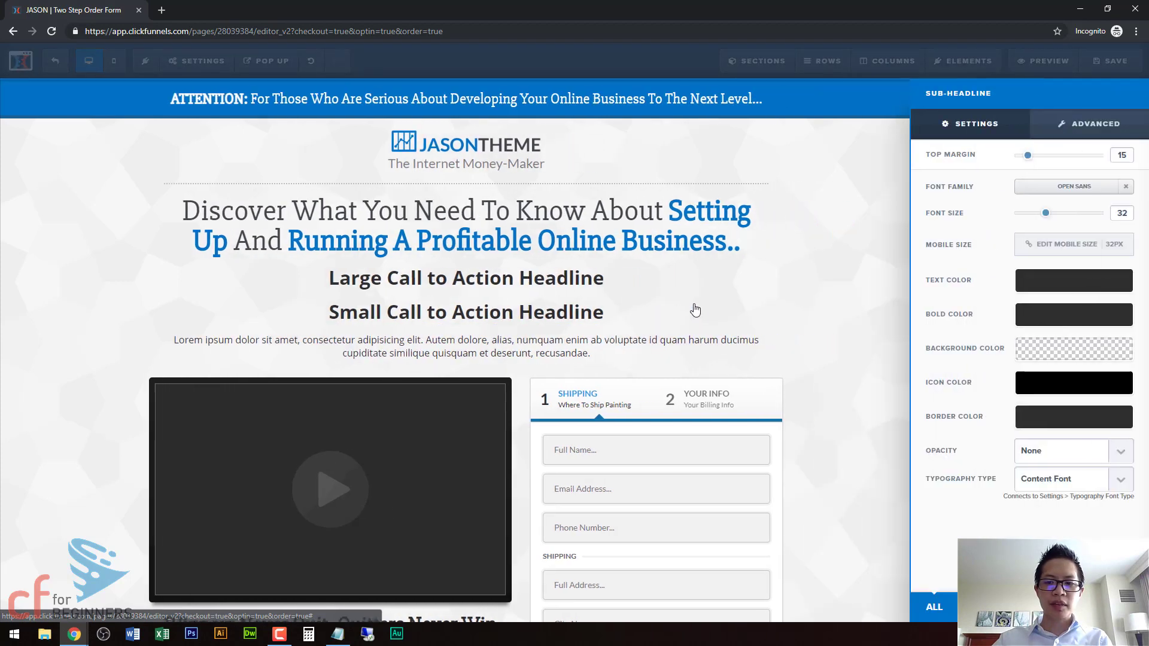
drag(1046, 217, 1075, 219)
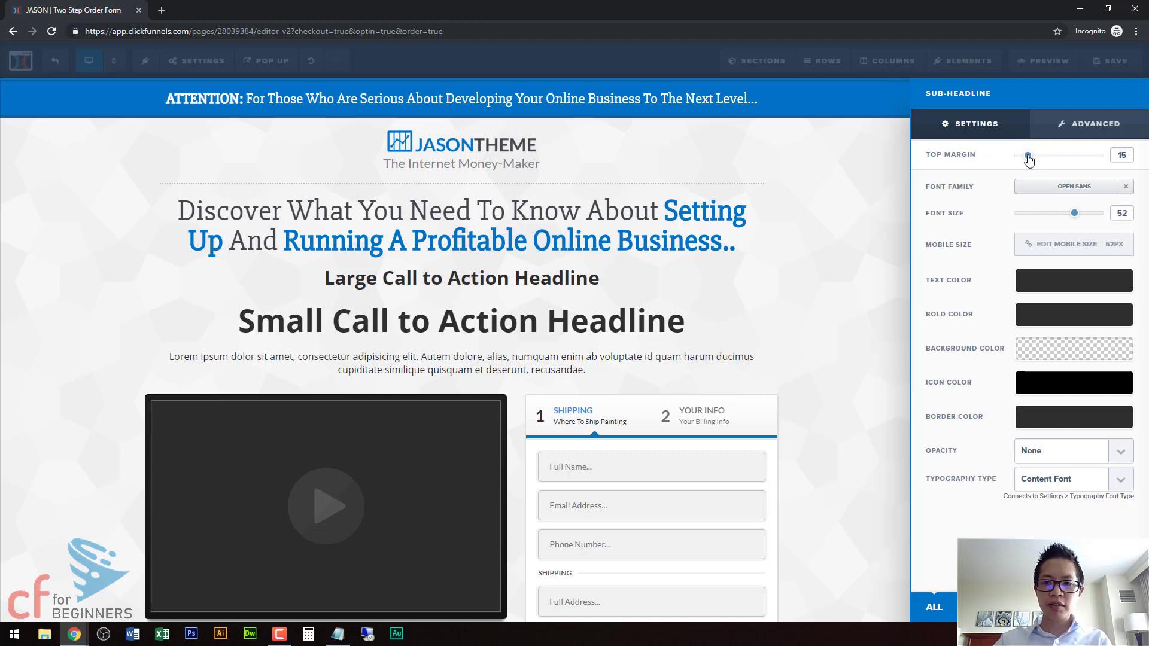
Step: Try top margins of 0, 100 and 200 on the sub-headline, and finish with a top margin of 250
drag(1028, 159, 983, 159)
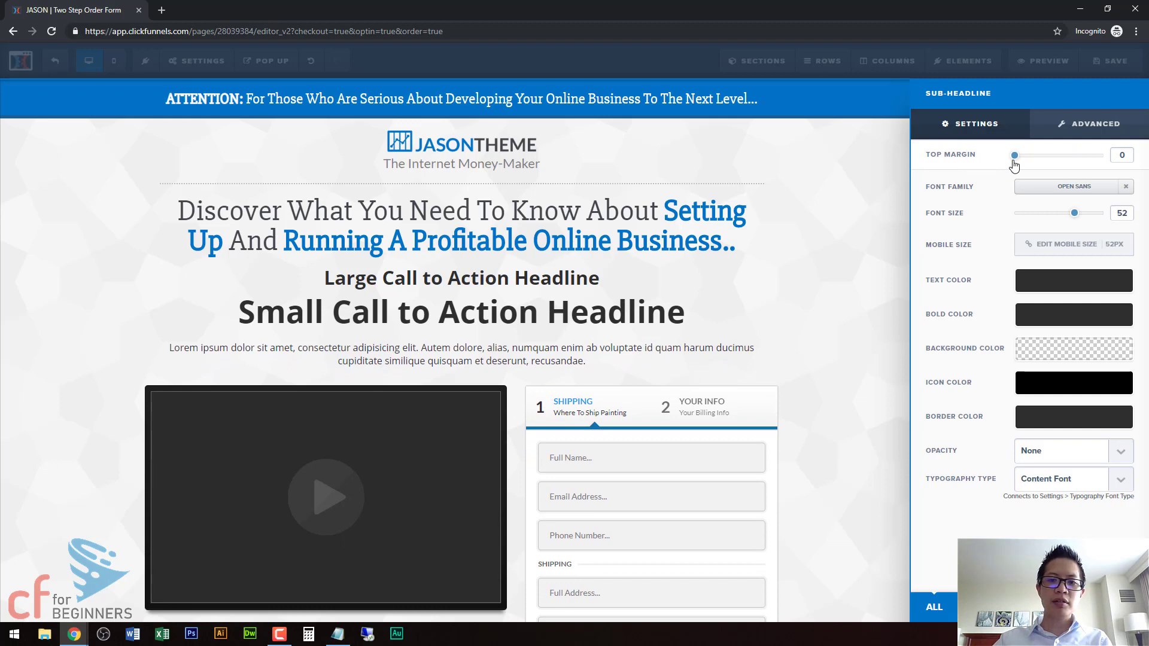
drag(1015, 156, 1127, 158)
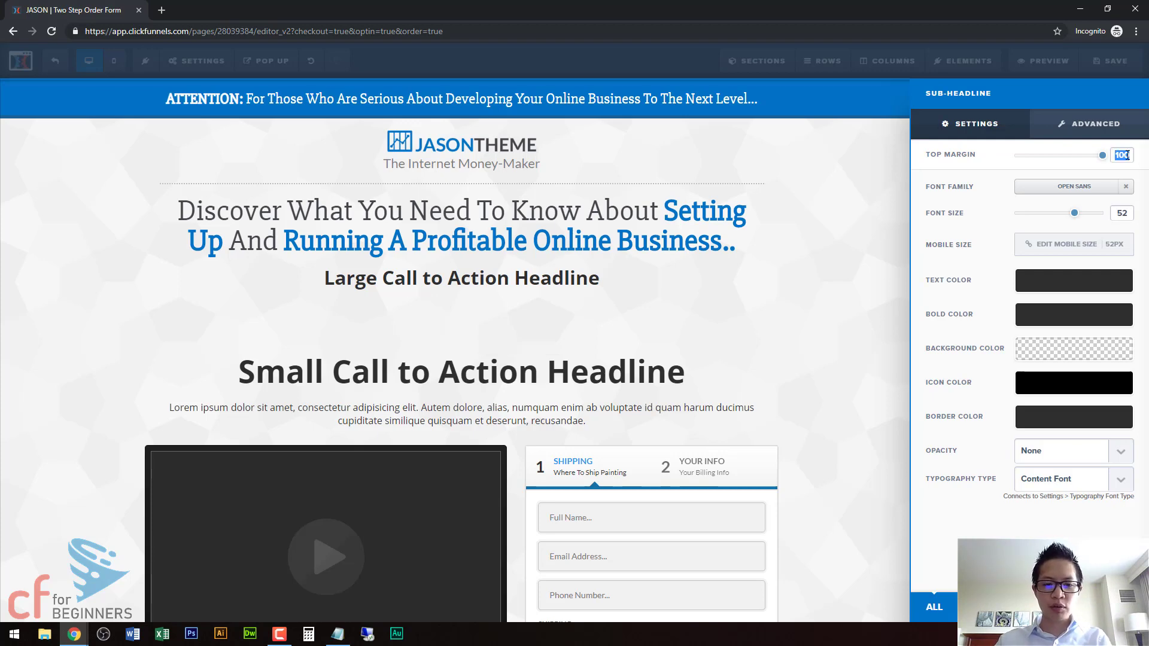
text(200)
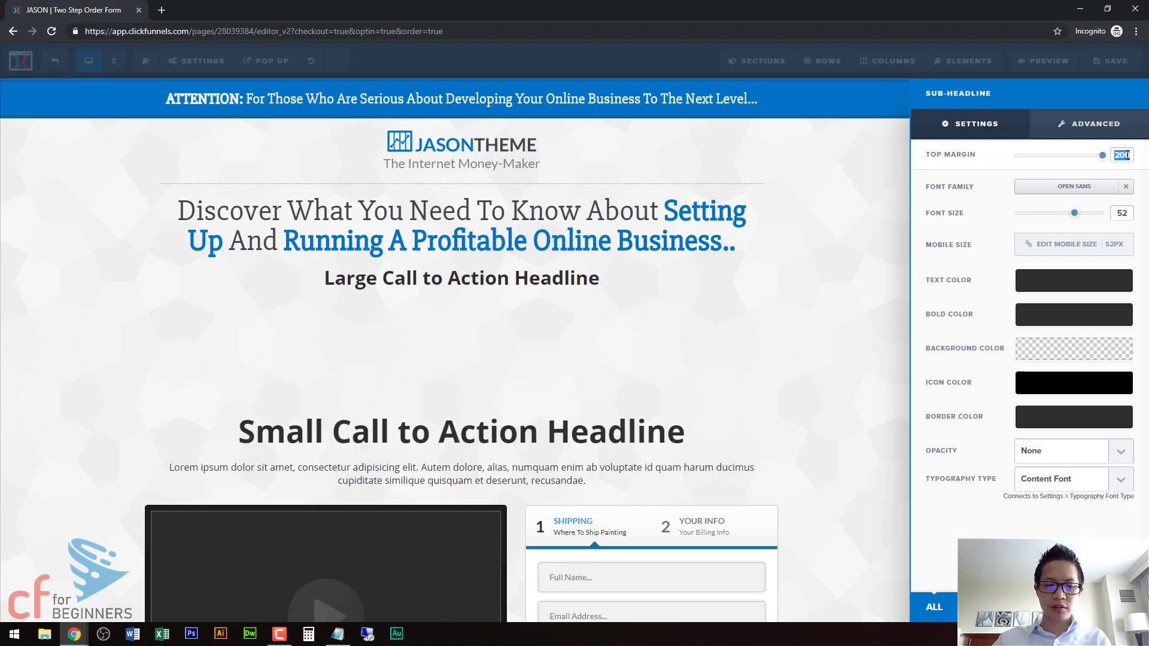
text(250)
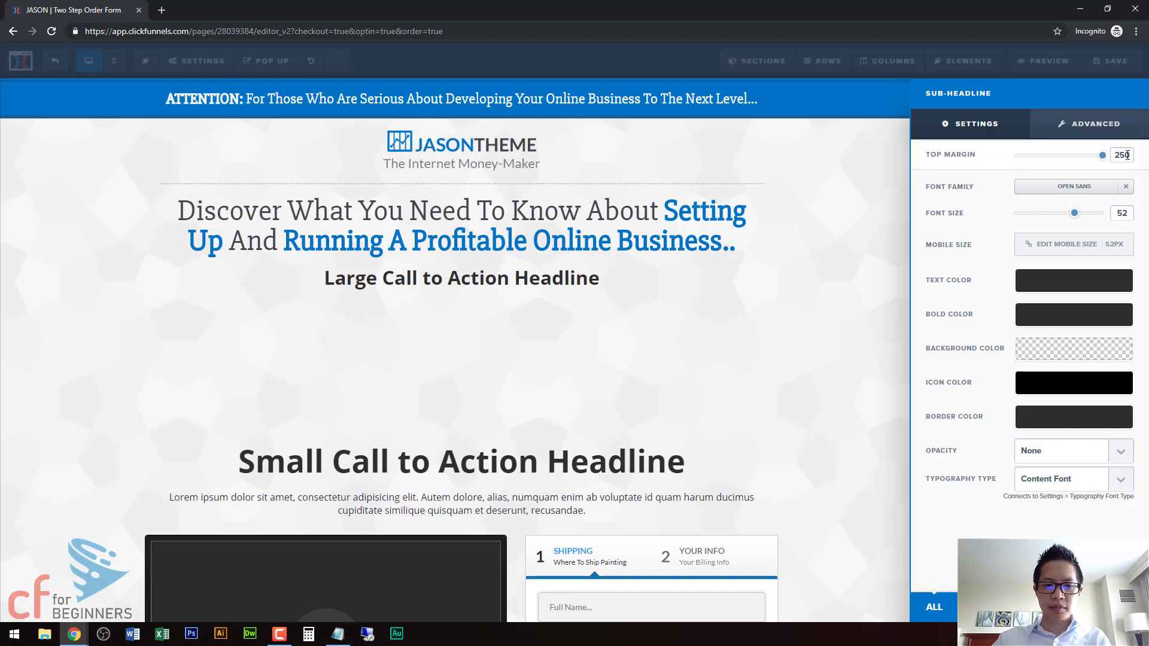
click(594, 361)
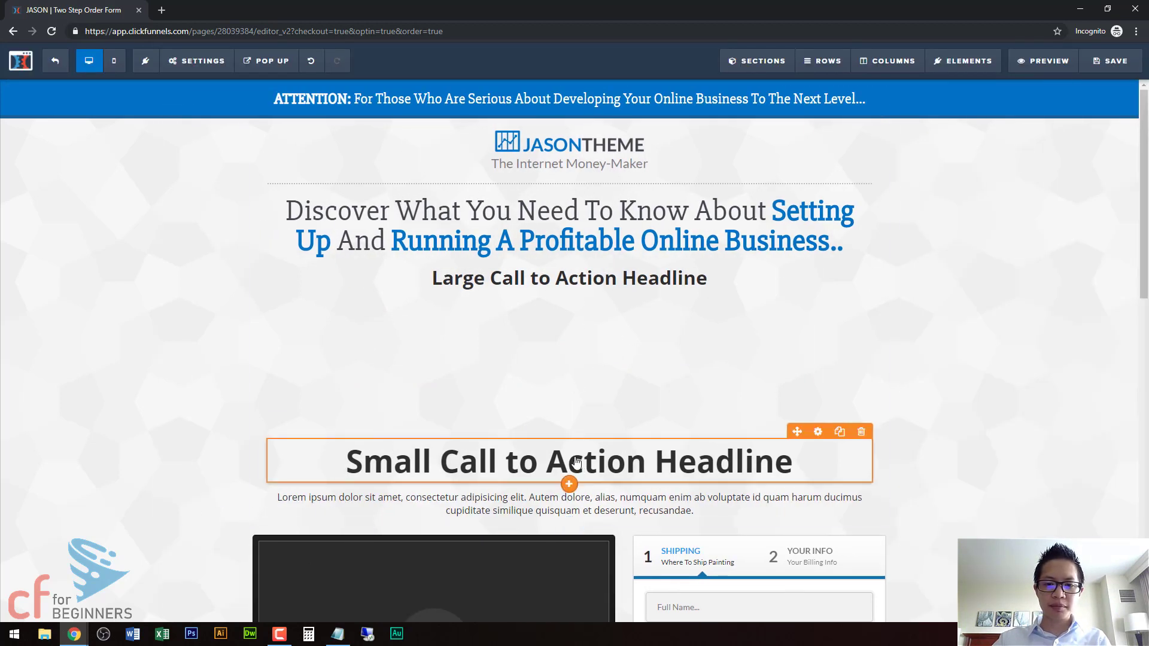
Step: Try a top margin of 1000 on the "Small Call to Action Headline" sub-headline, and finish with a top margin of 100
click(576, 462)
click(862, 431)
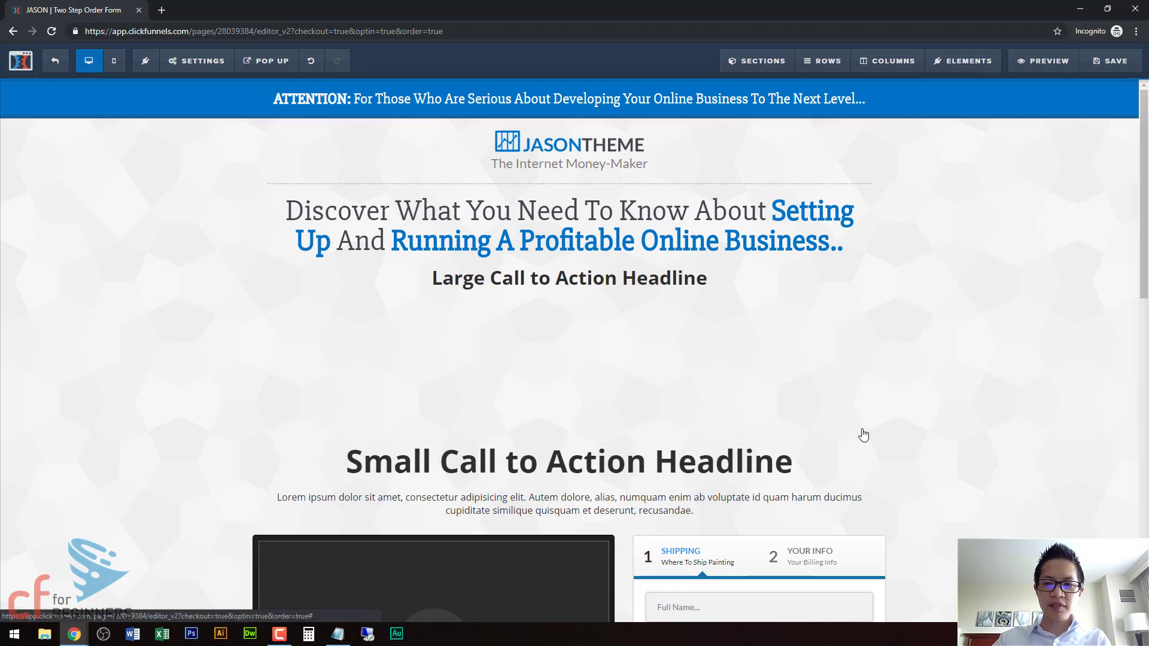
double_click(1121, 156)
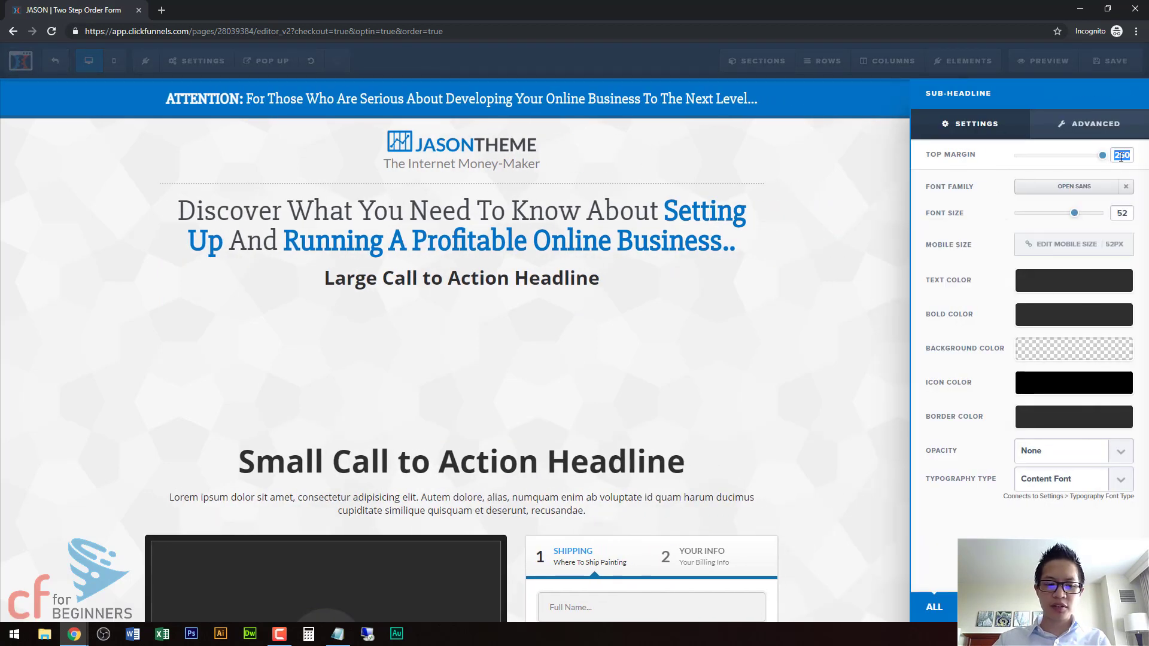
text(1000)
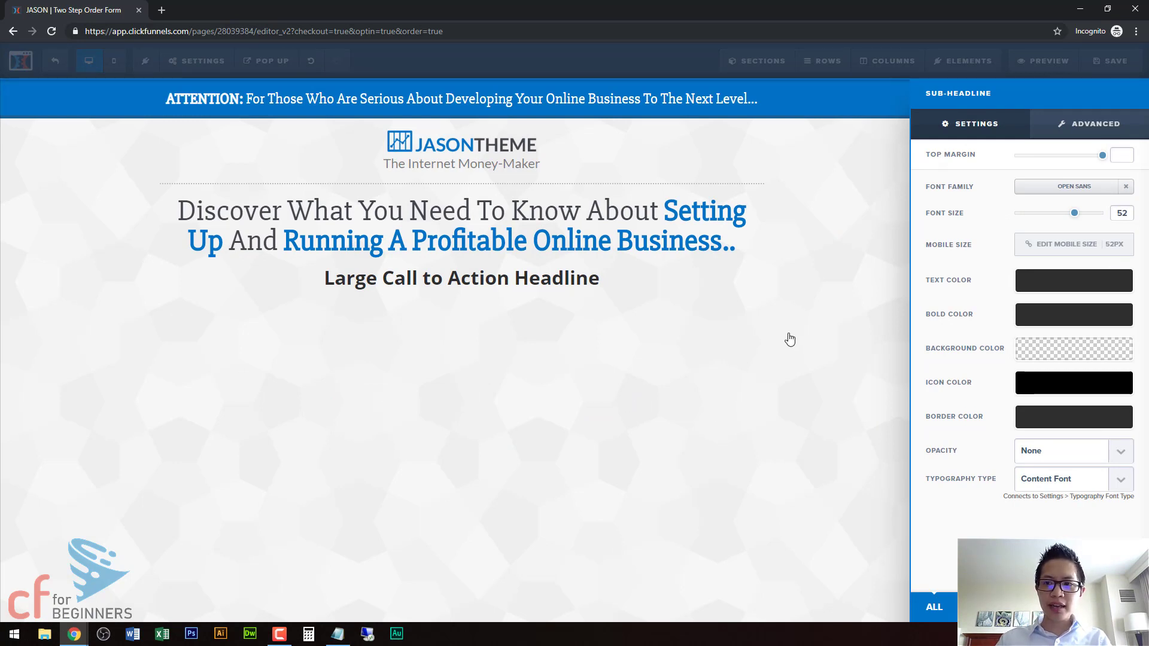
text(100)
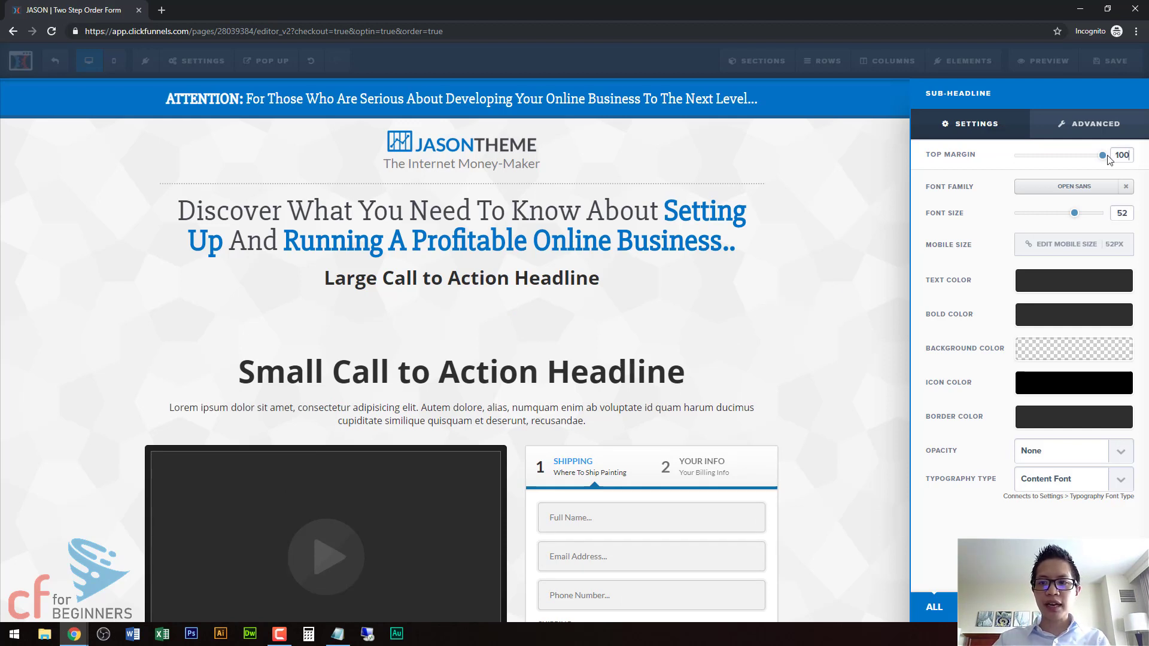
drag(1104, 157, 1086, 157)
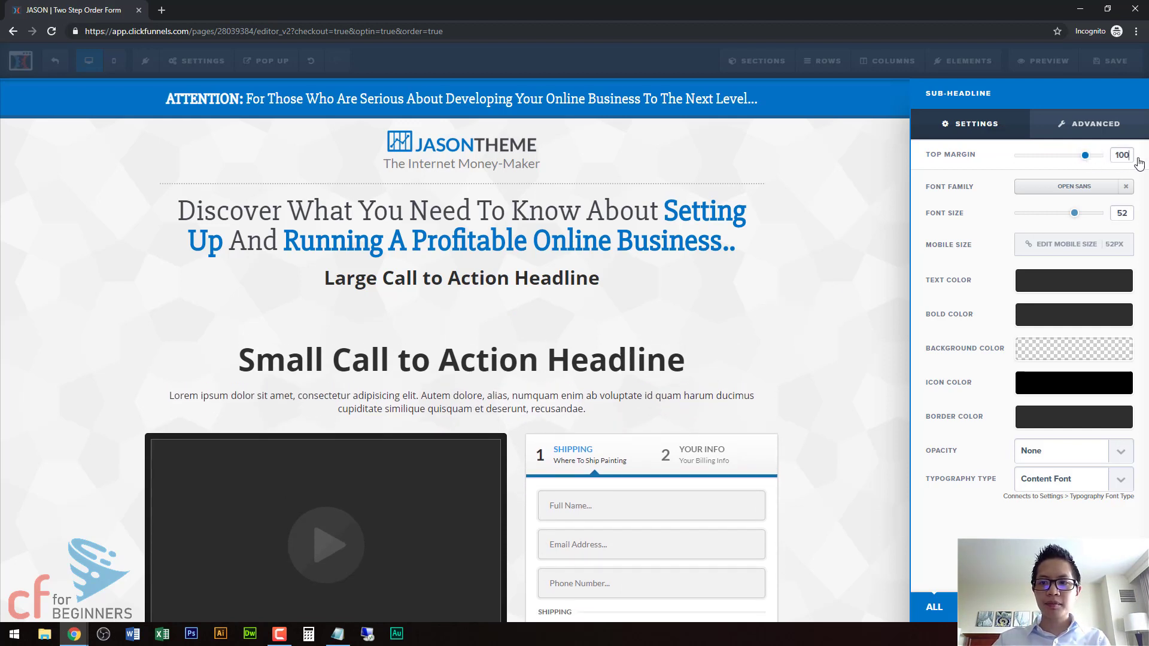
click(1103, 157)
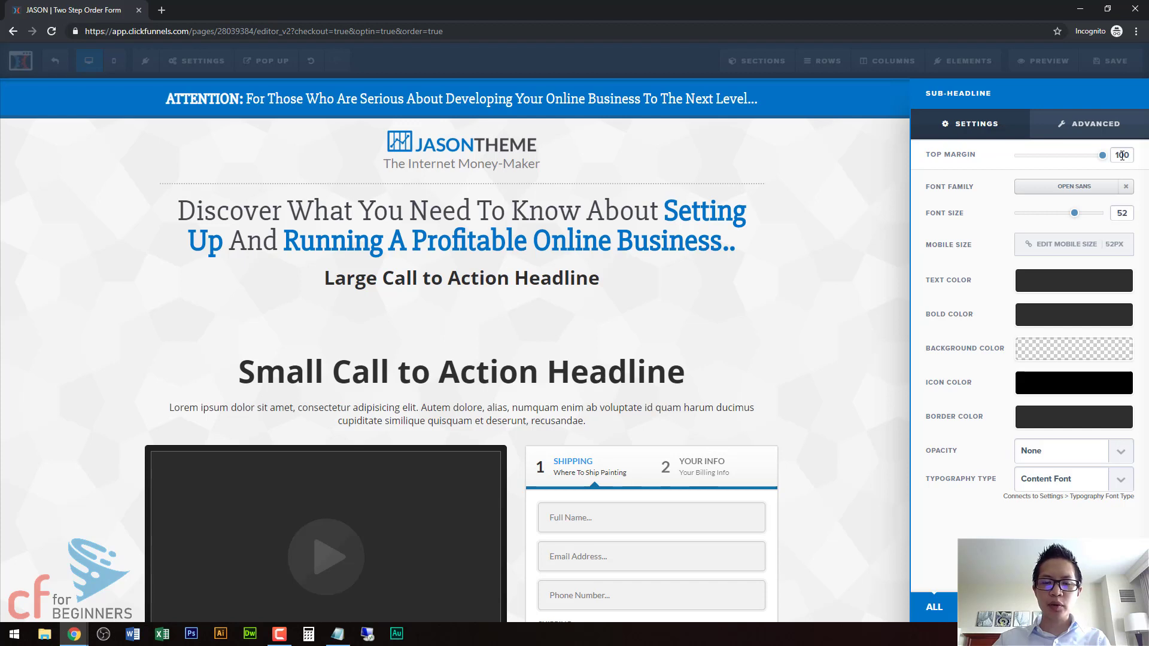
click(692, 265)
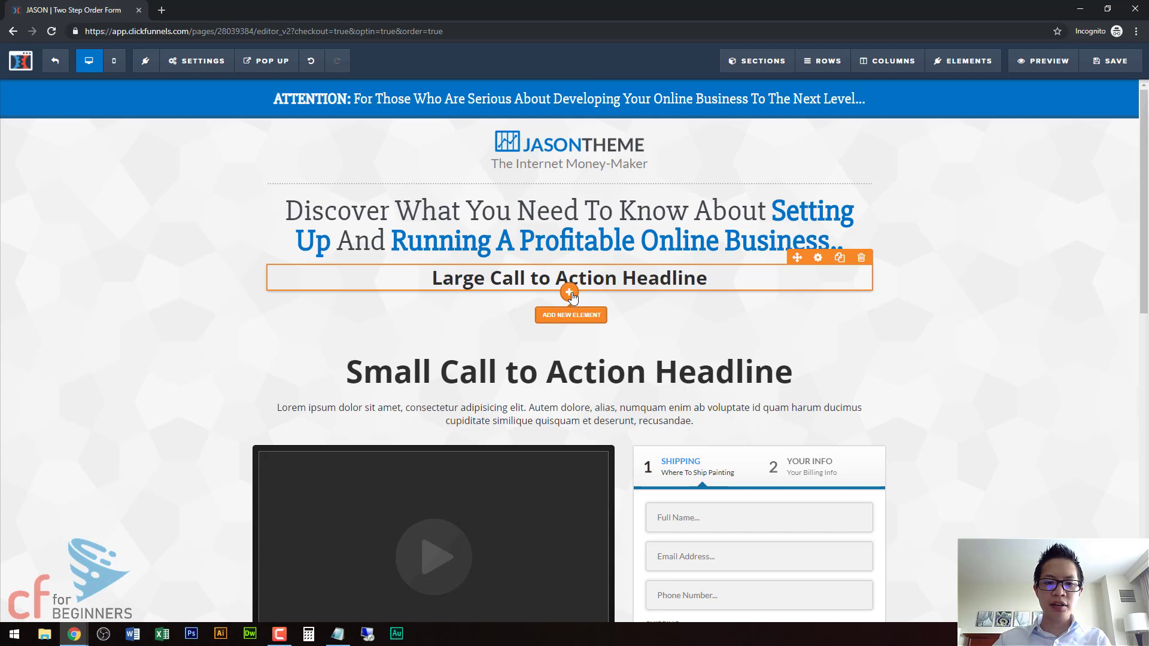
Step: Add a Headline element below "Large Call to Action Headline" and remove it again
click(569, 293)
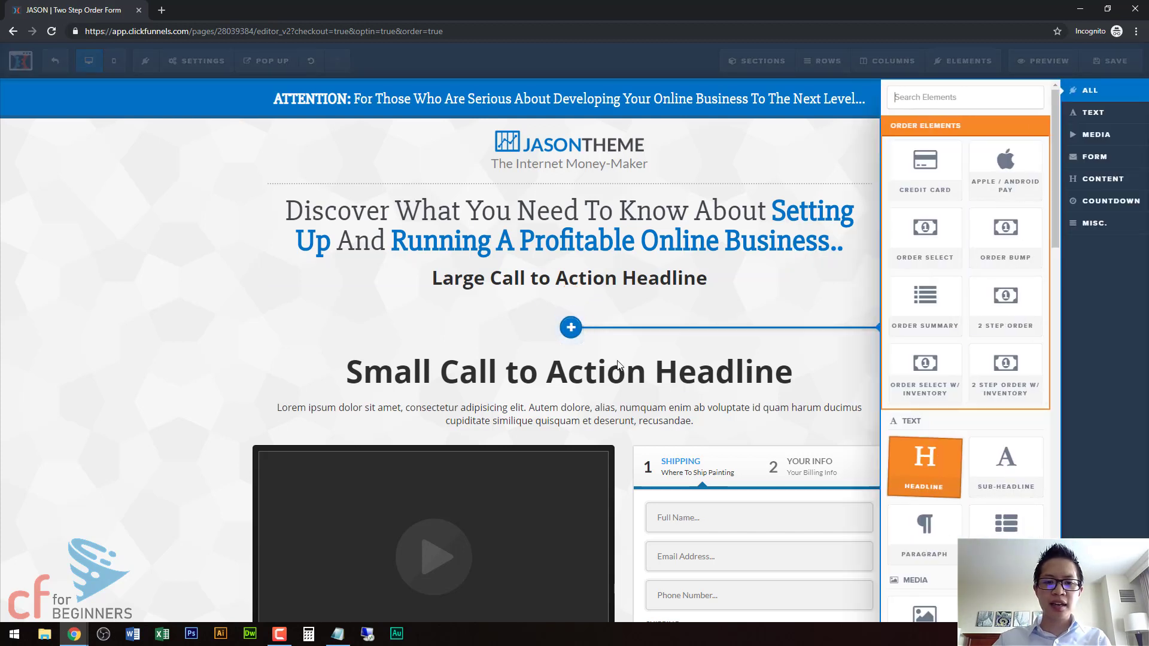
key(Return)
click(546, 309)
triple_click(540, 312)
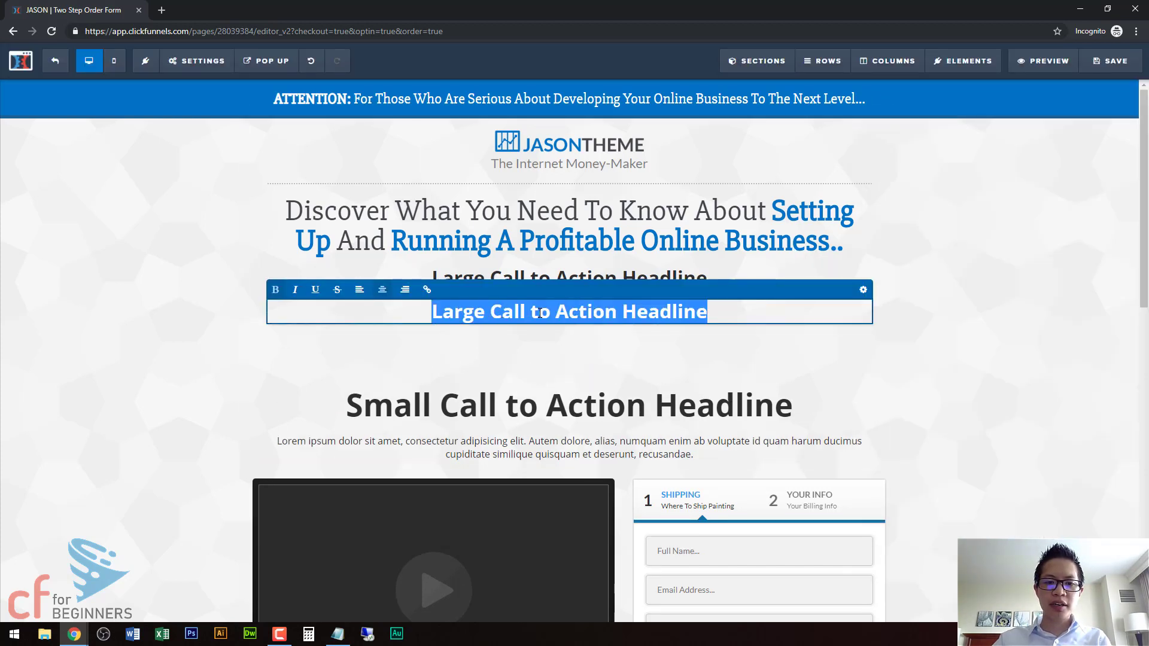
key(BackSpace)
click(602, 352)
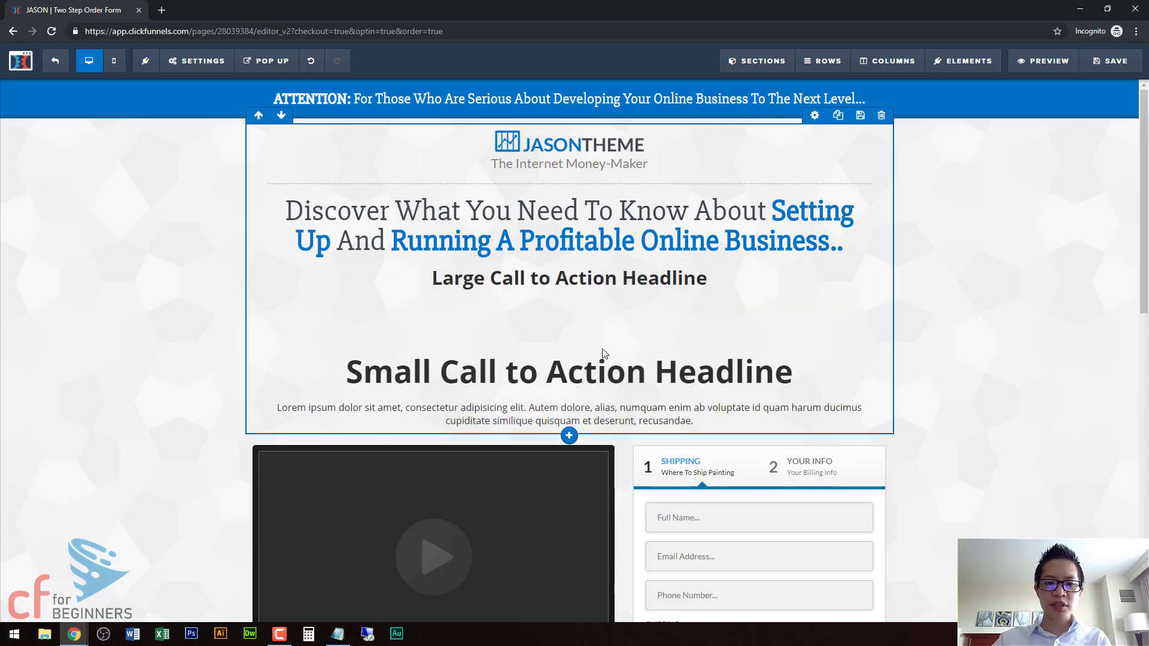
Step: View the settings of the "Large Call to Action Headline" element
click(665, 288)
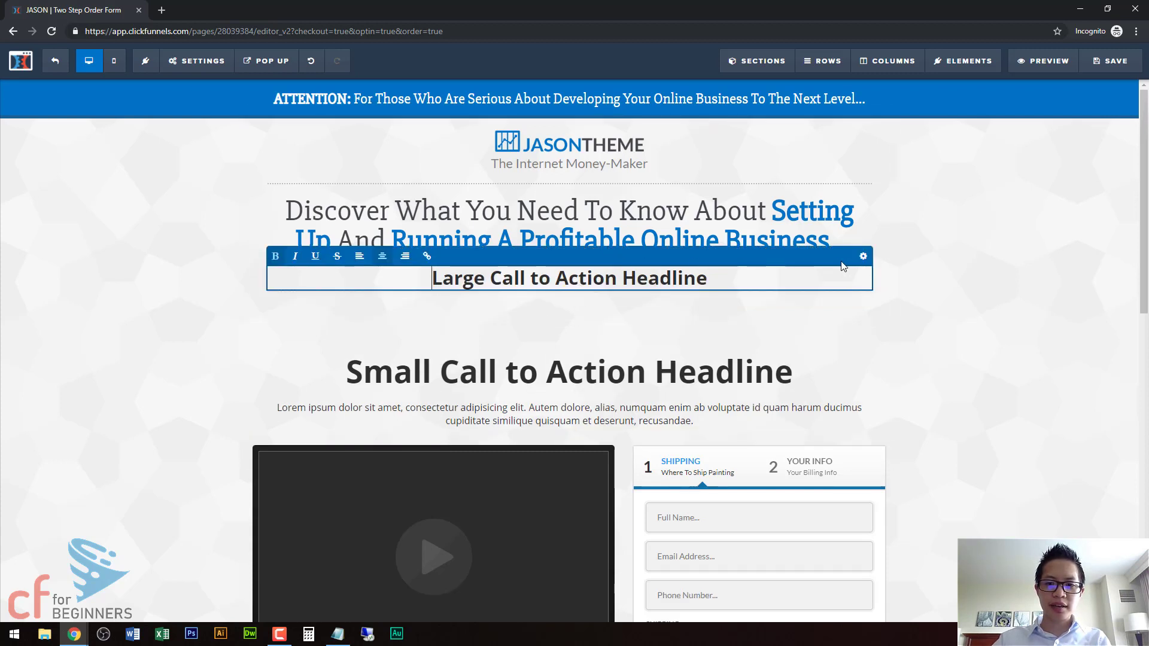
click(863, 256)
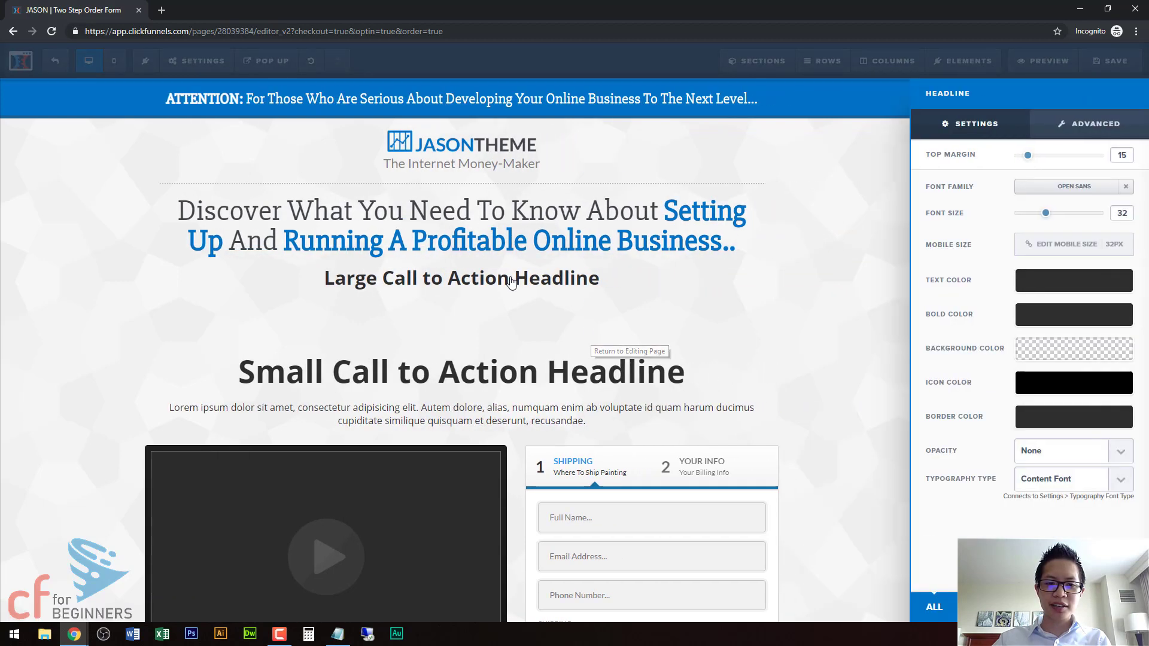
click(510, 281)
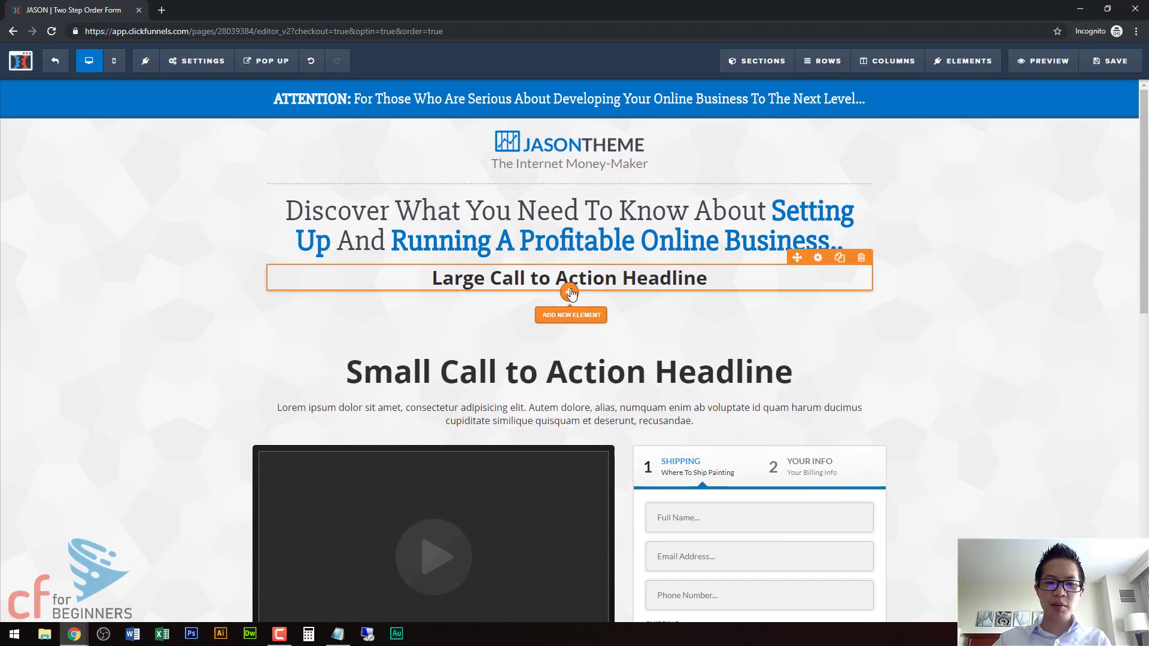
Step: Insert a new Headline element below "Large Call to Action Headline" and clear its text to make a blank spacer
click(568, 293)
click(930, 476)
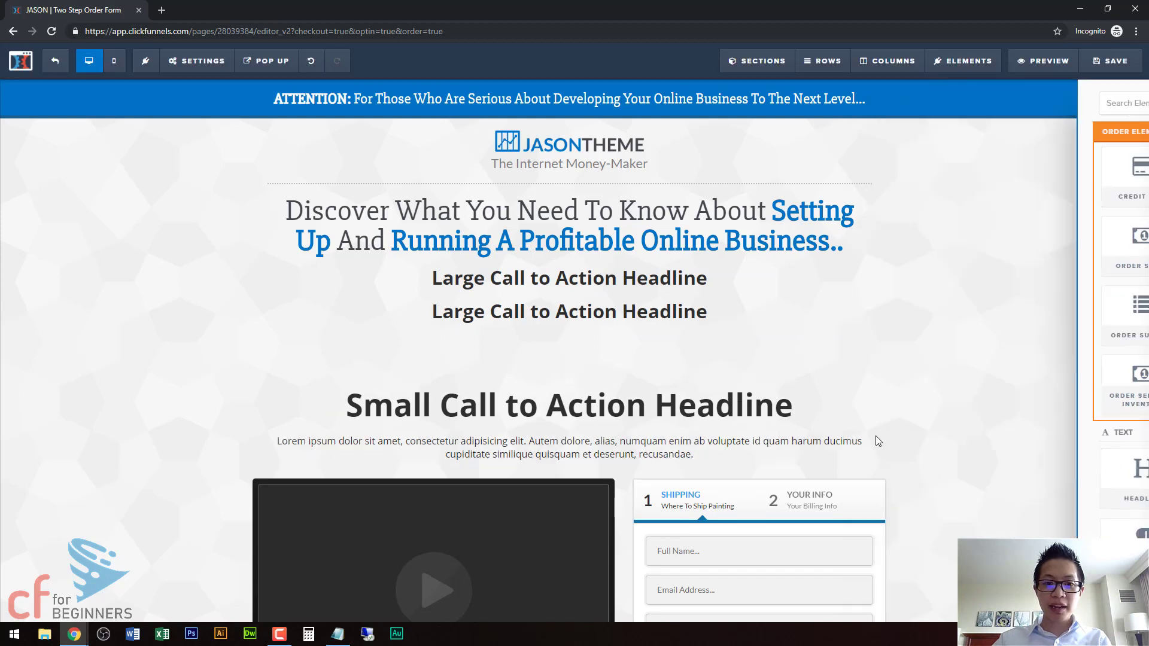
click(510, 310)
triple_click(517, 310)
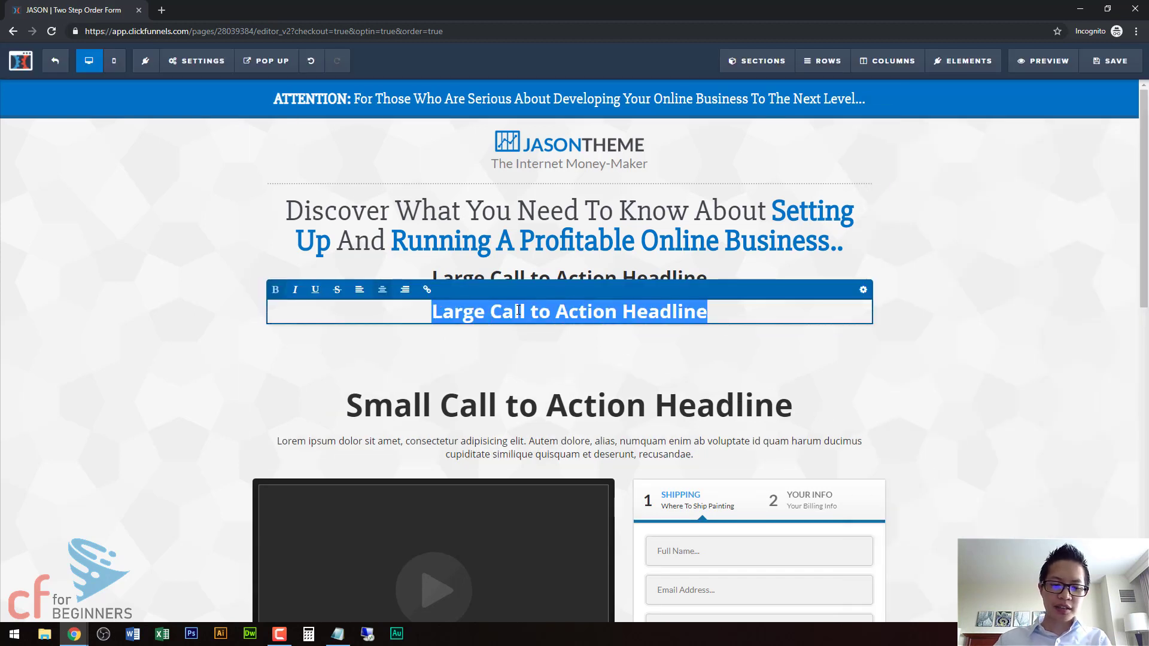
key(BackSpace)
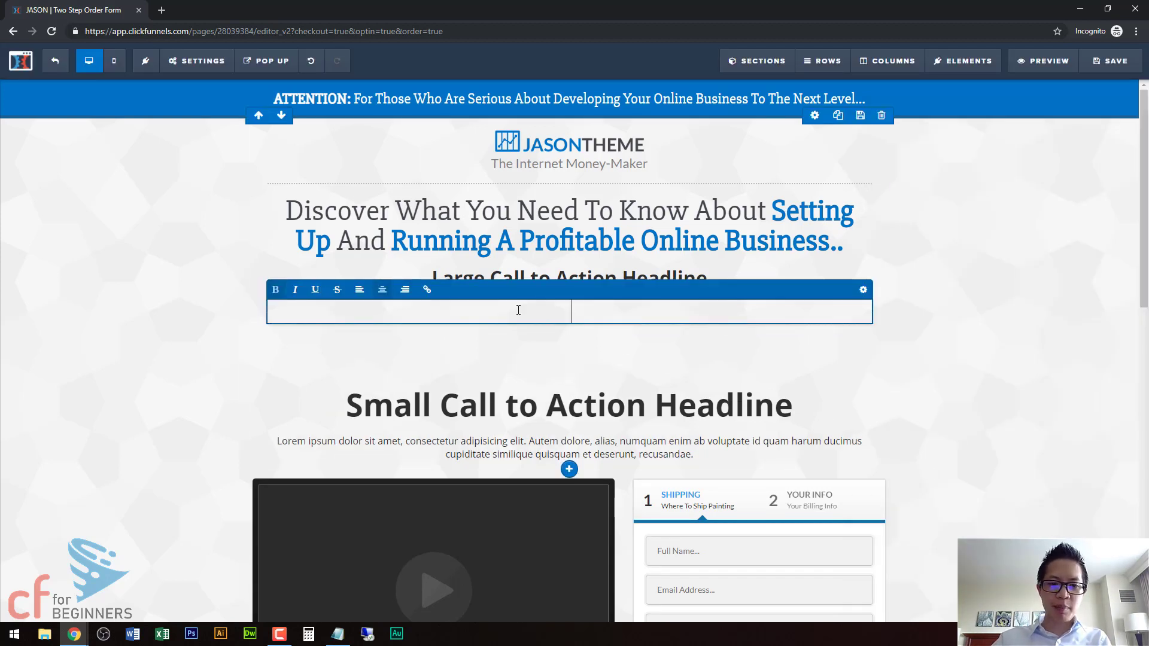
click(620, 329)
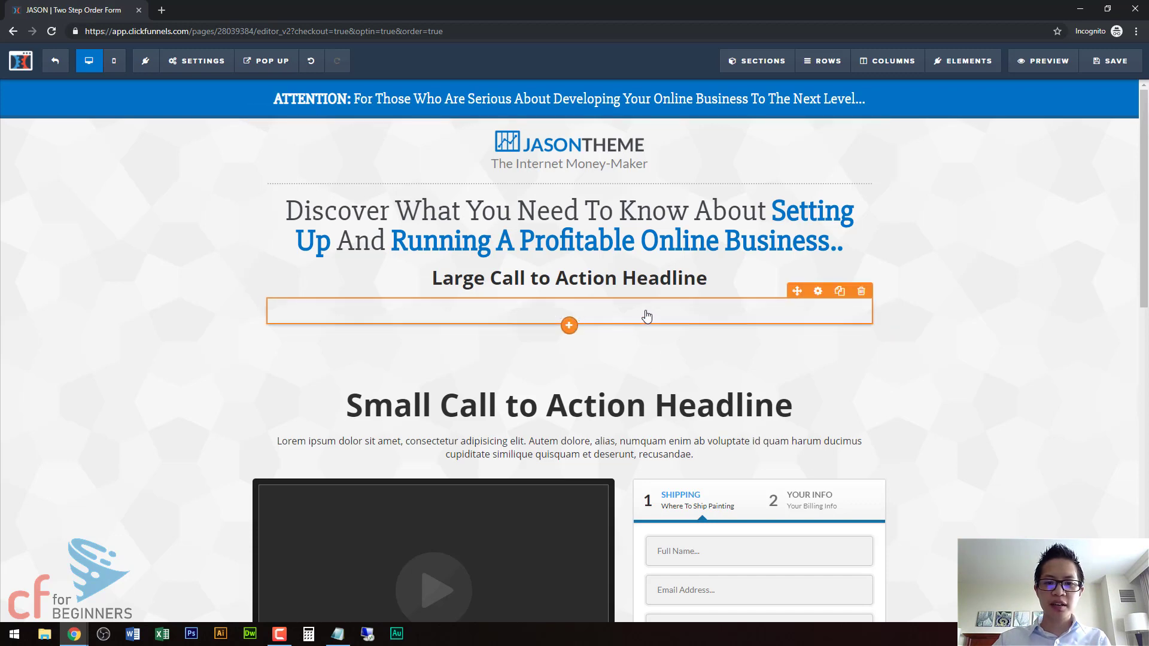
Step: Try a larger top margin on the blank headline spacer, and delete the spacer
click(818, 291)
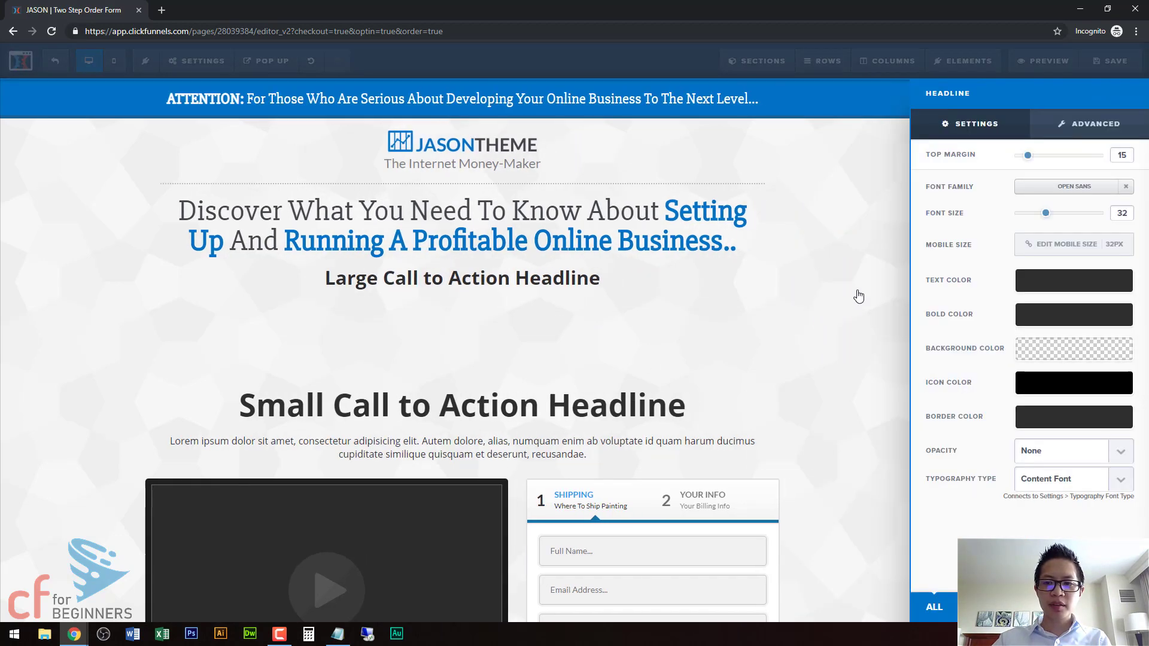
drag(1027, 157, 1125, 157)
click(778, 302)
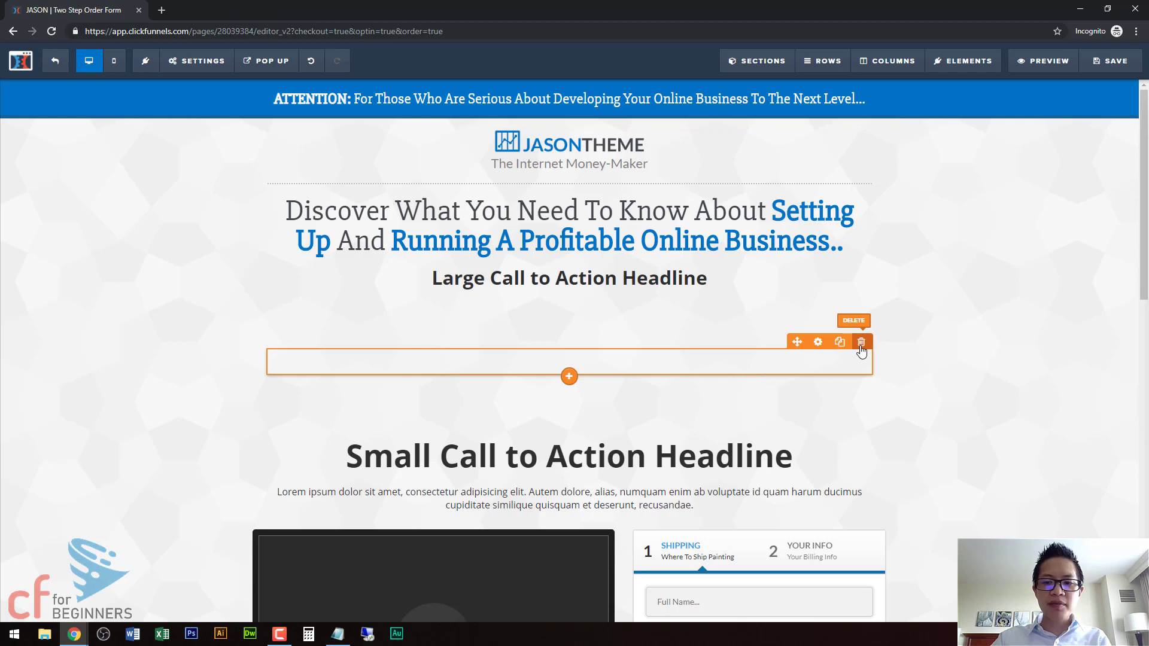
click(861, 341)
click(633, 99)
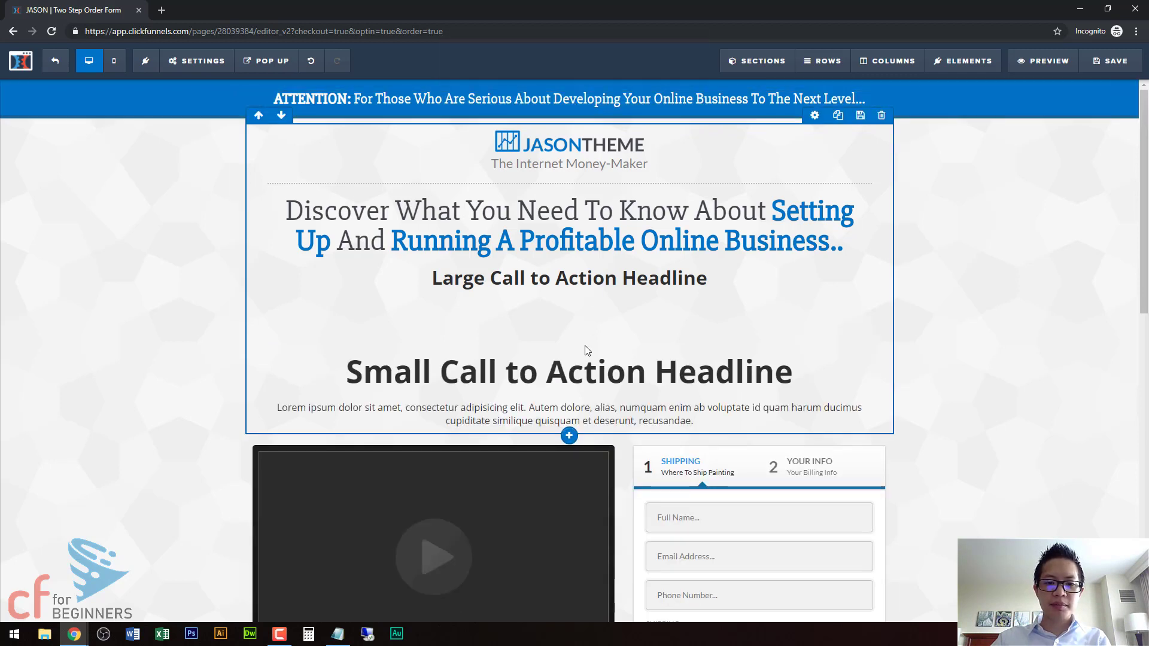
Step: Set the top margin of the "Small Call to Action Headline" sub-headline to 0
click(800, 355)
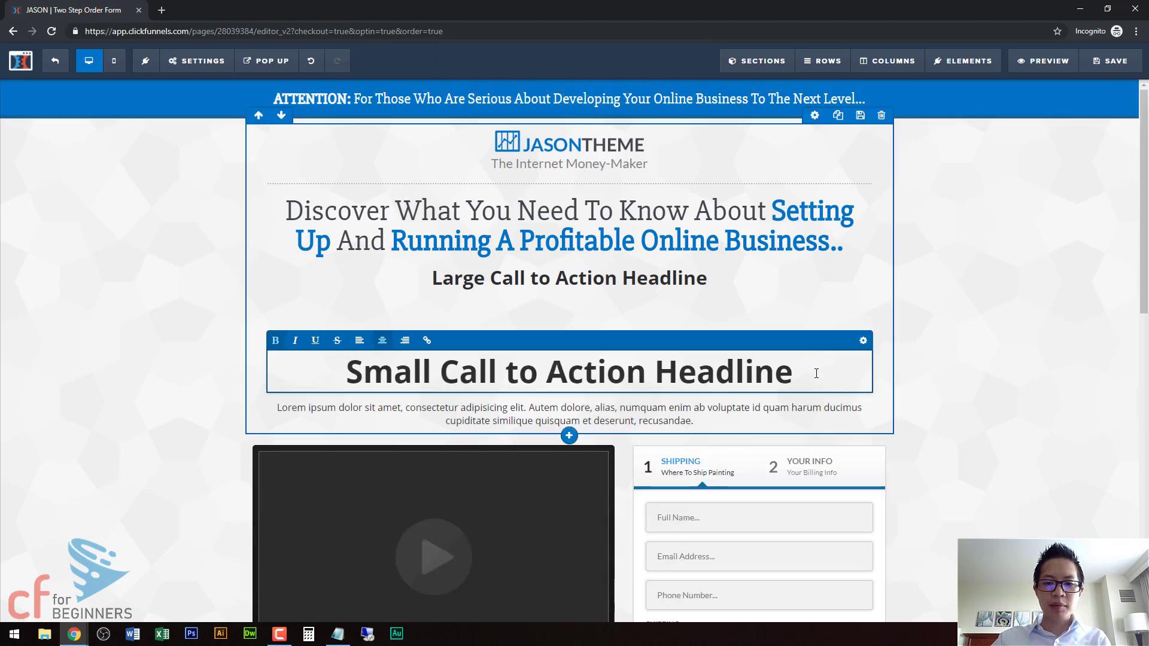
click(865, 344)
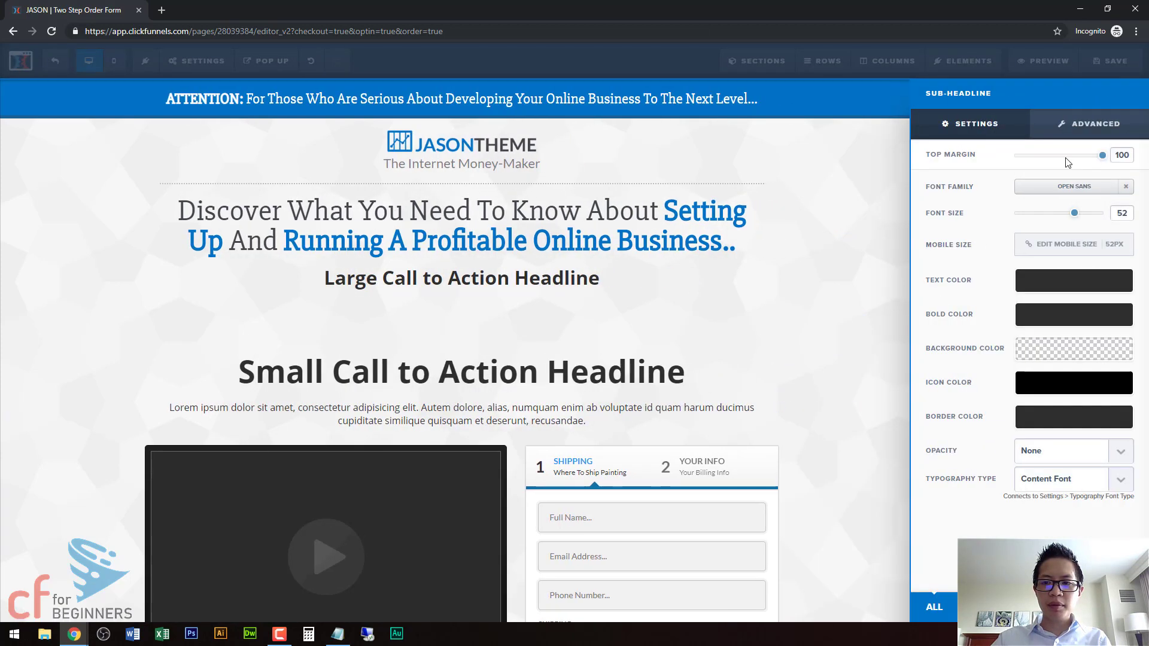
drag(1101, 159, 998, 172)
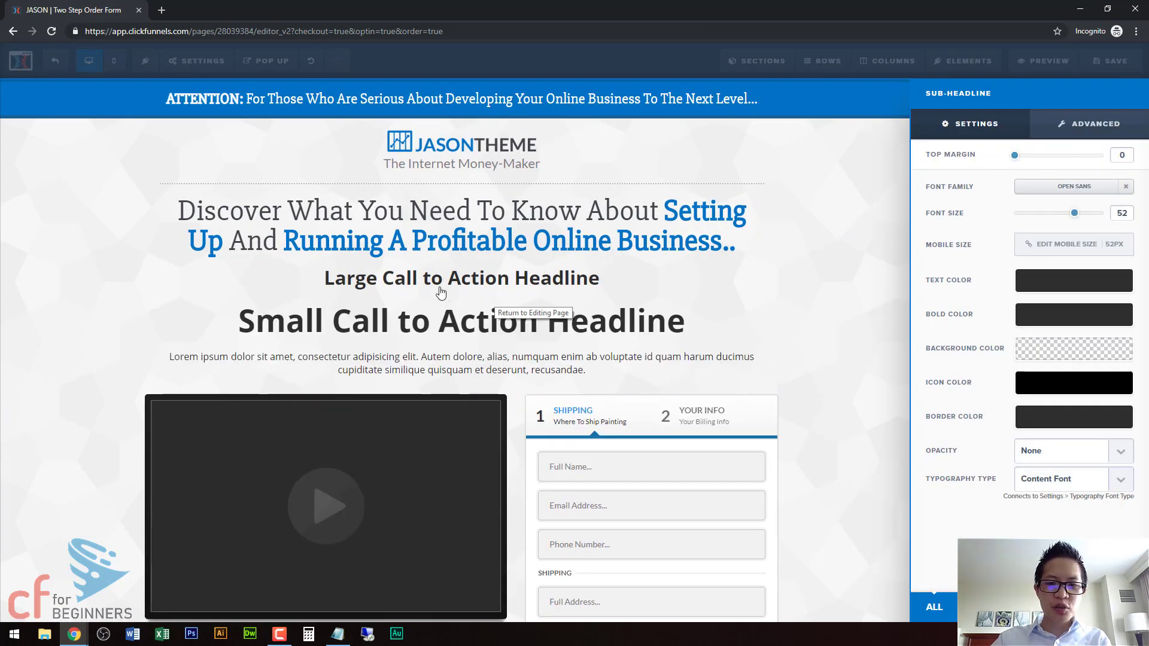
click(721, 281)
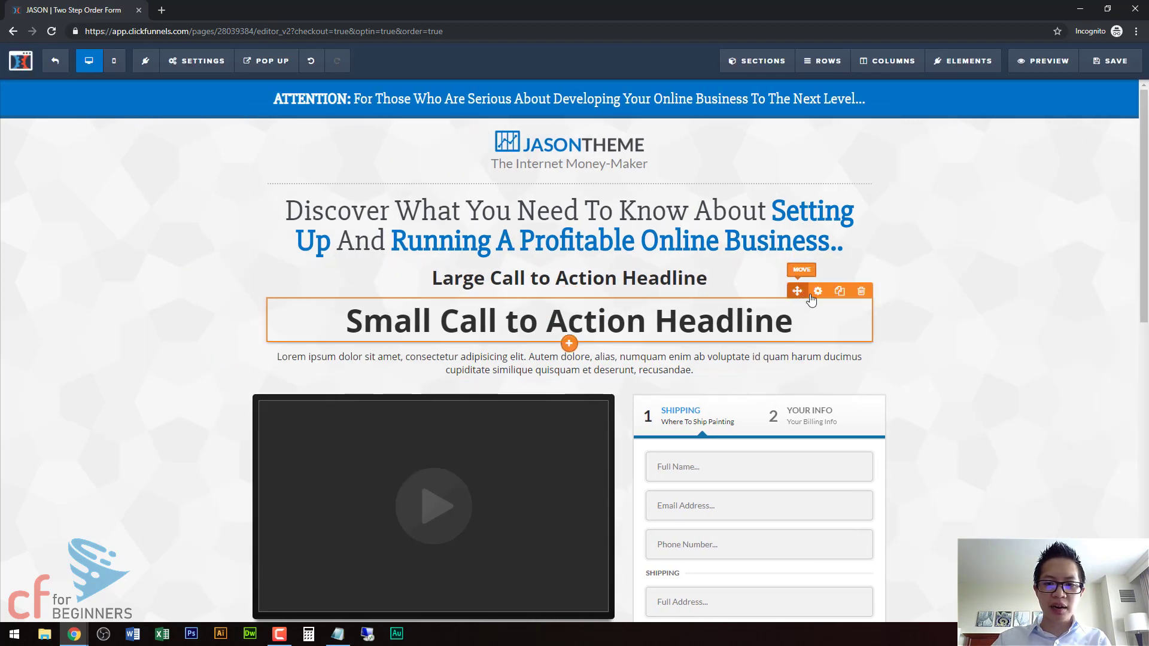
Step: Try negative top margins of -20 and -50 on the "Small Call to Action Headline" sub-headline, and finish with -30
click(818, 291)
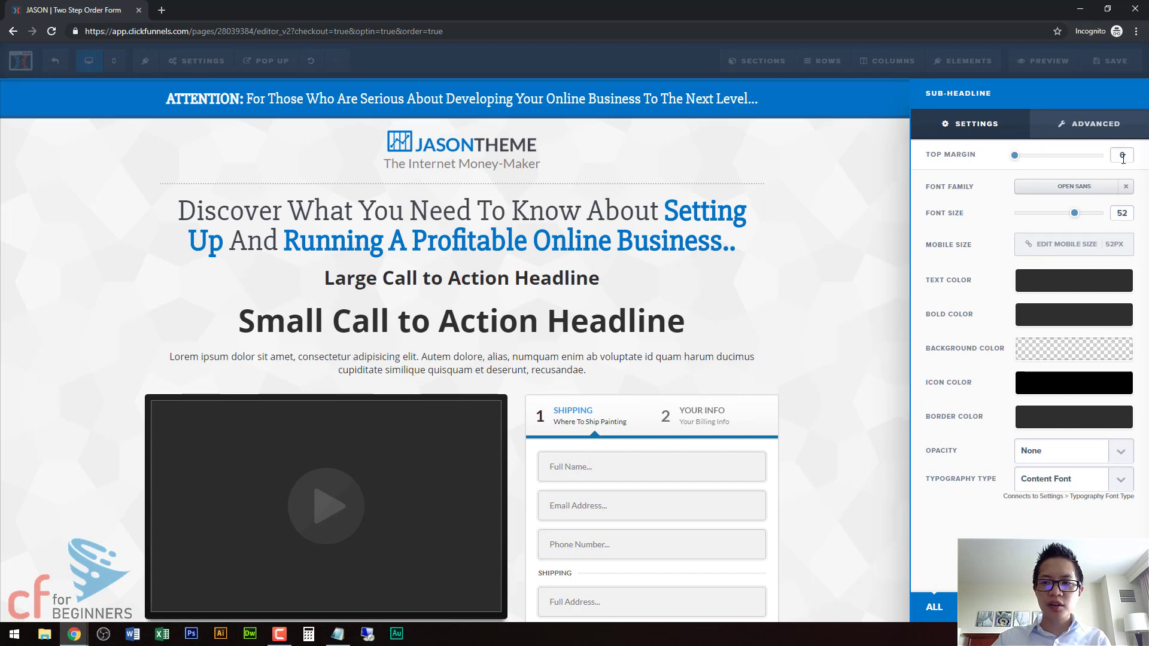
text(-20)
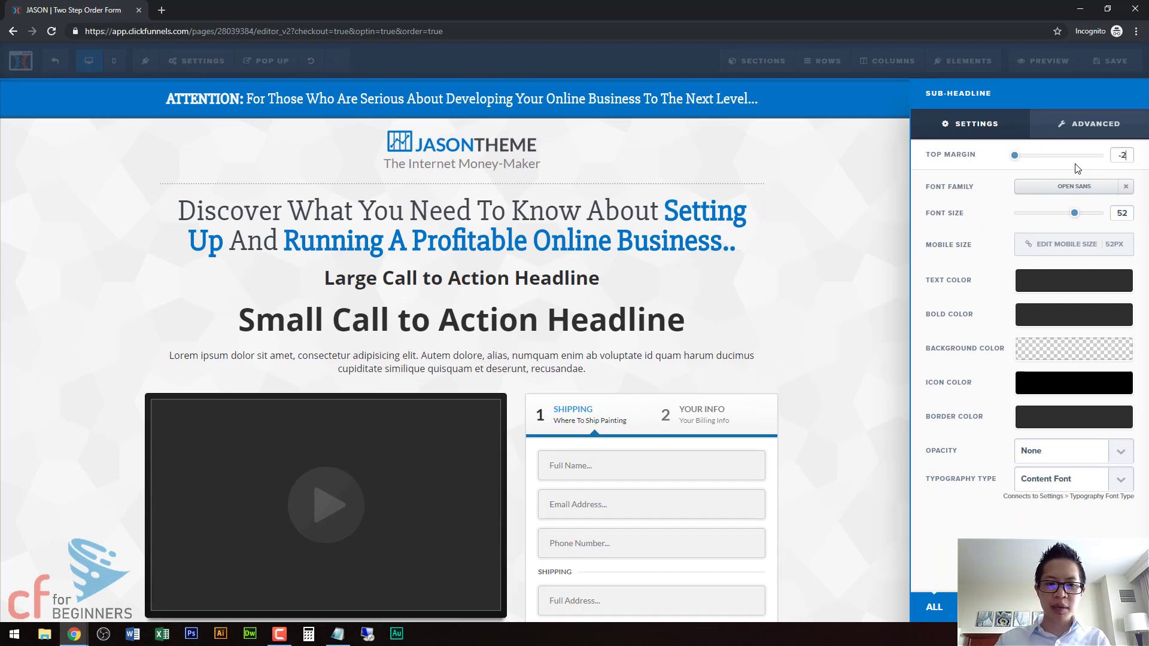
key(BackSpace)
key(BackSpace)
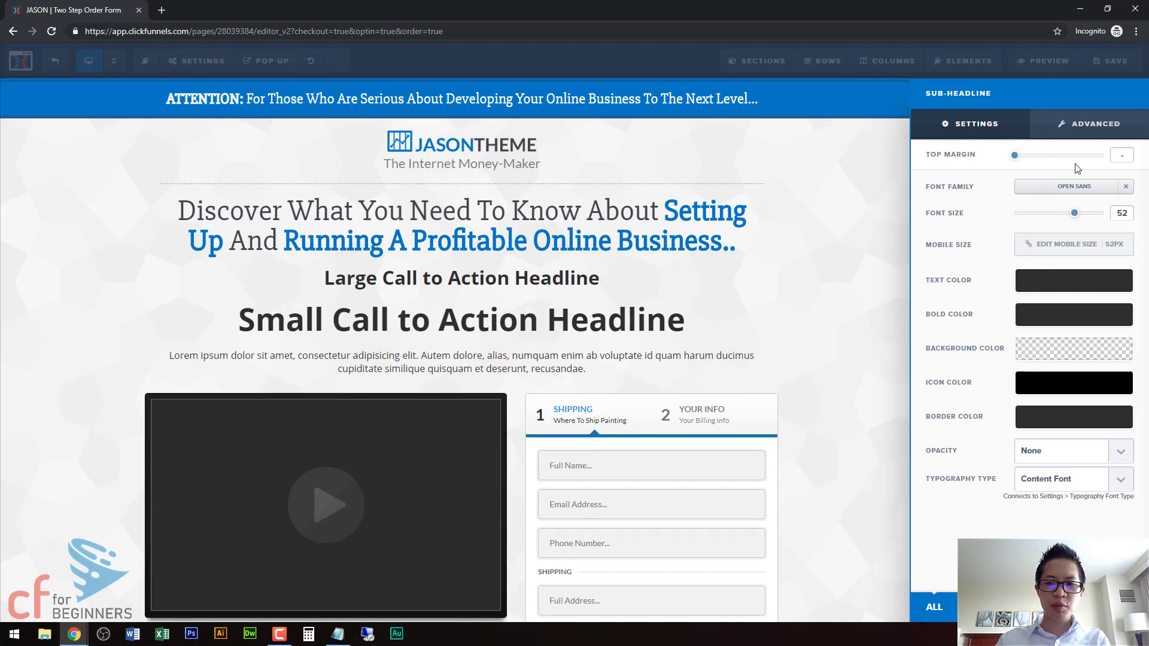
text(50)
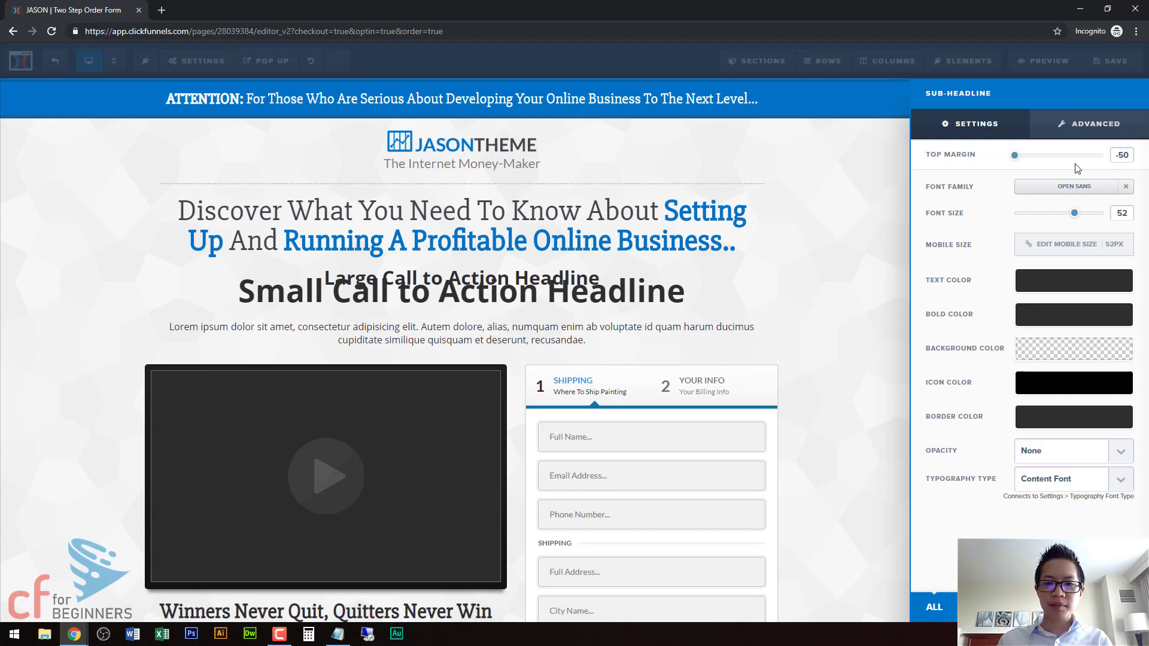
key(BackSpace)
text(3)
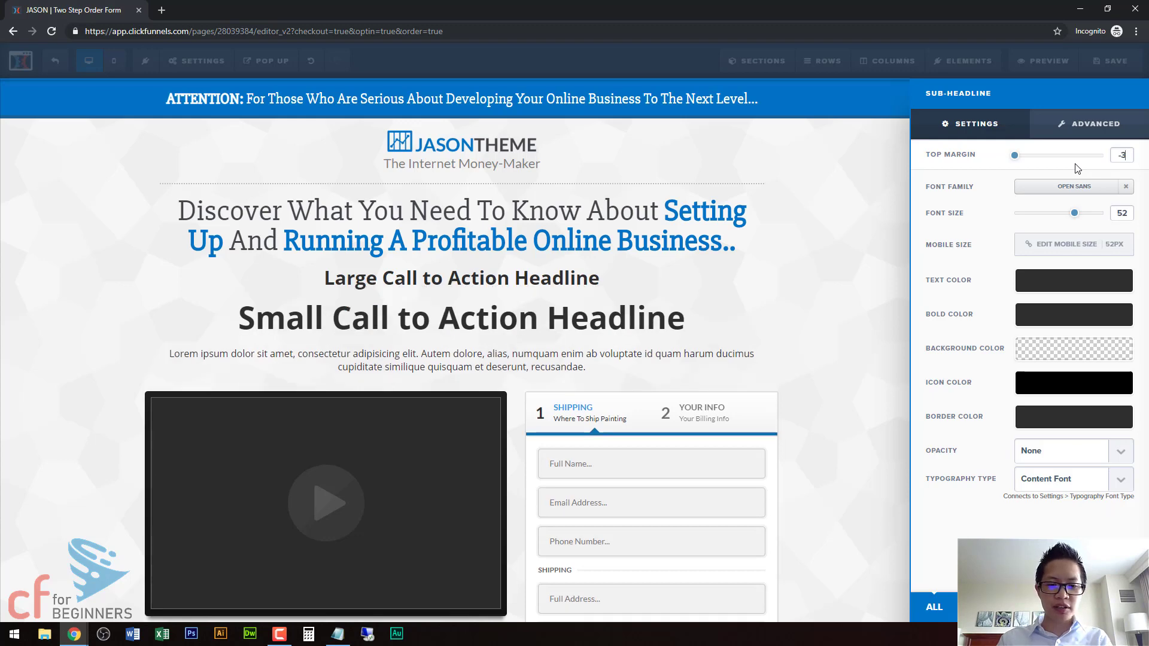
text(0)
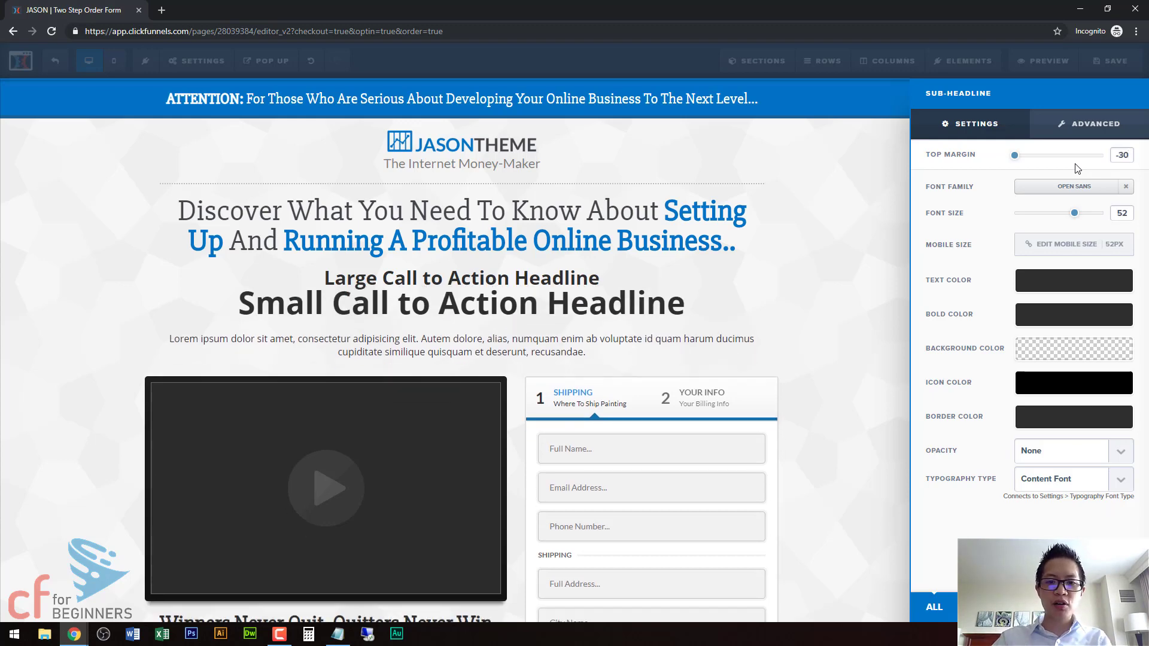
click(600, 265)
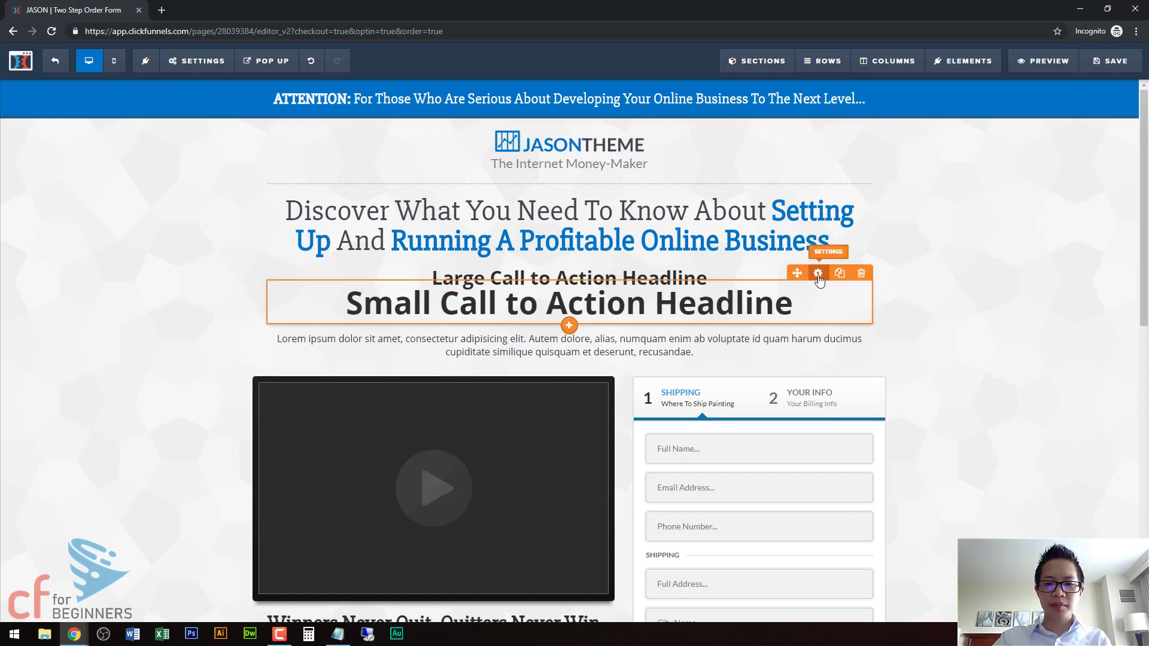
Step: Reset the top margin of the "Small Call to Action Headline" sub-headline from its negative value to 0
click(748, 316)
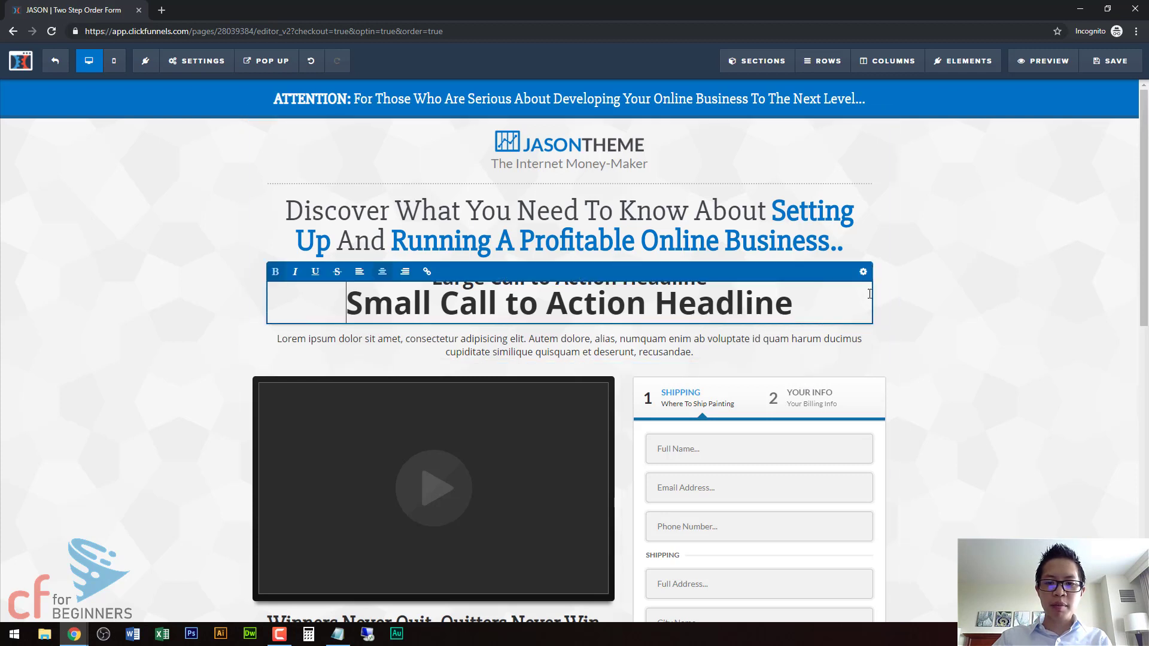
click(1008, 312)
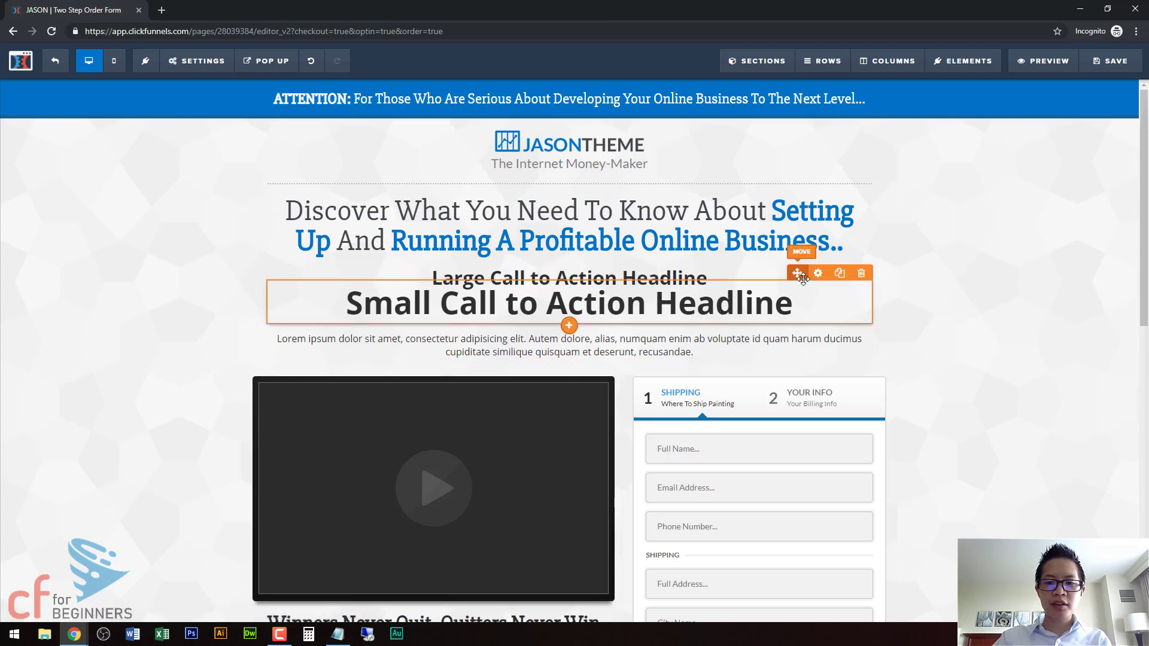
click(817, 274)
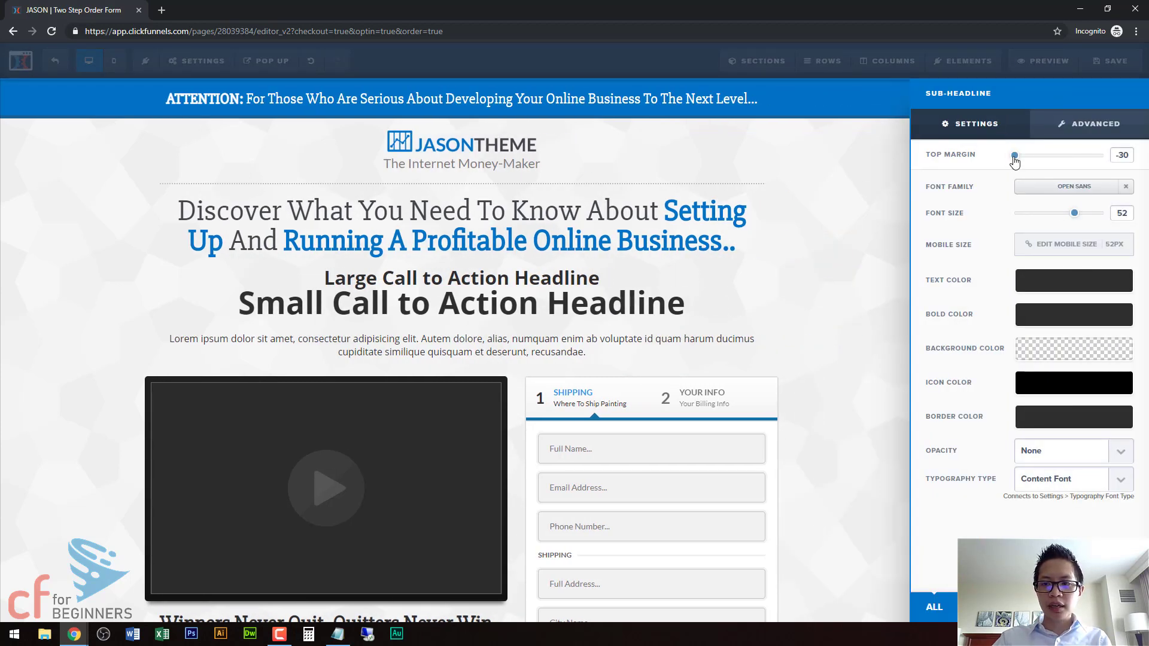
drag(1015, 162, 1013, 162)
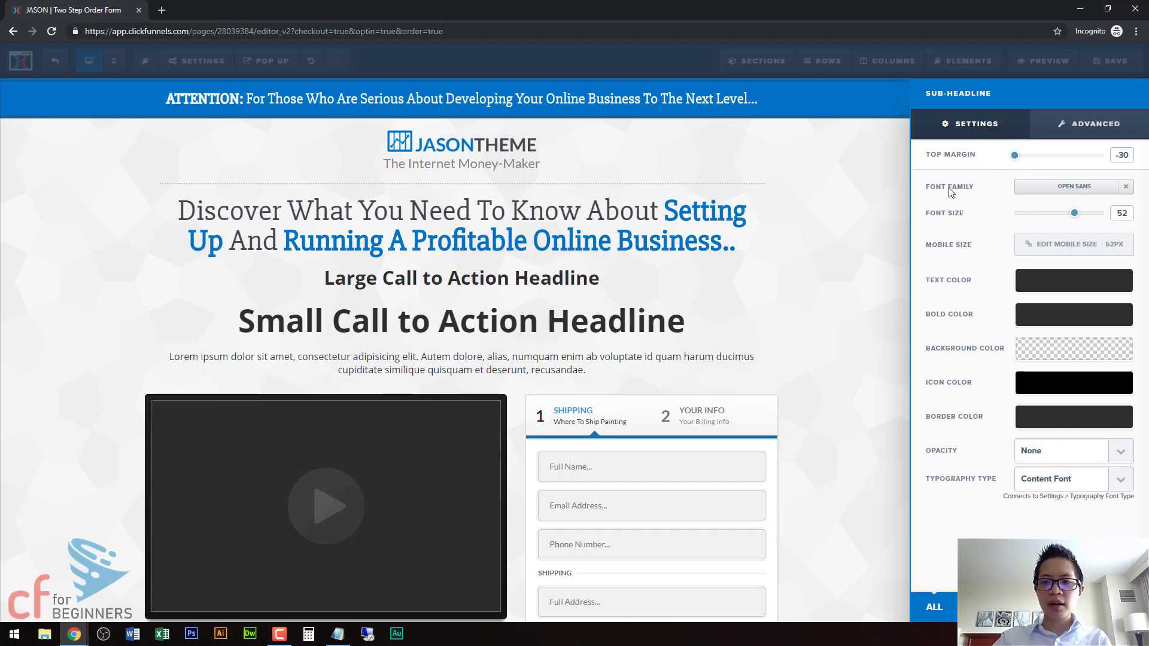
Step: Browse the available fonts and set the "Small Call to Action Headline" sub-headline's font family to Roboto Slab
click(1108, 192)
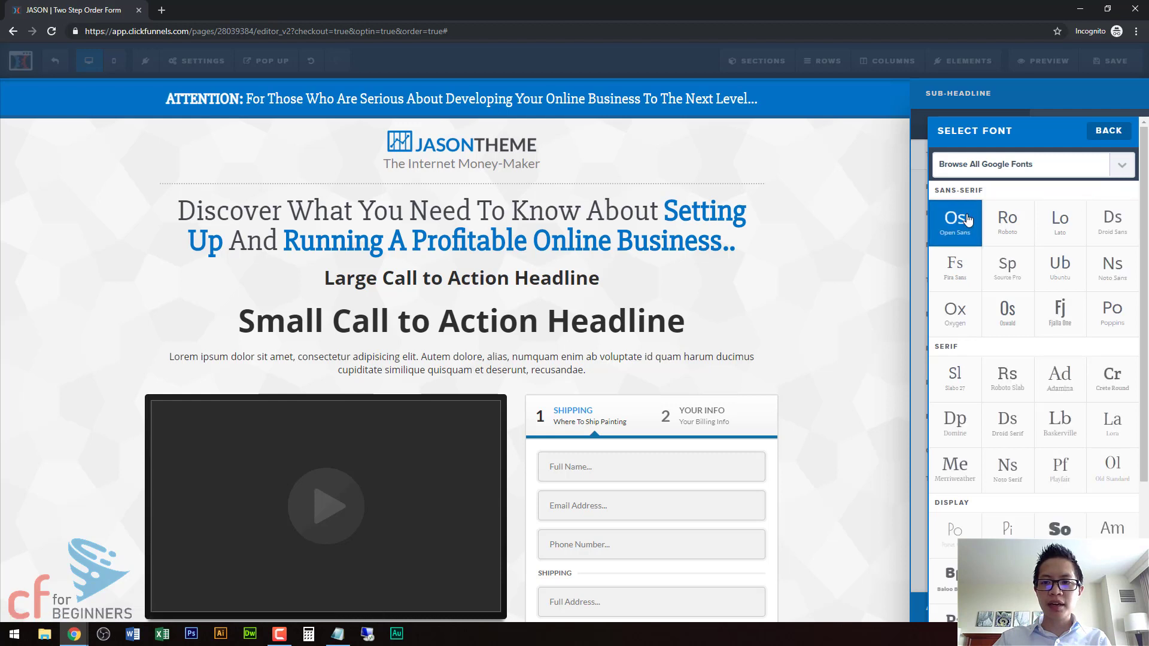
click(1121, 168)
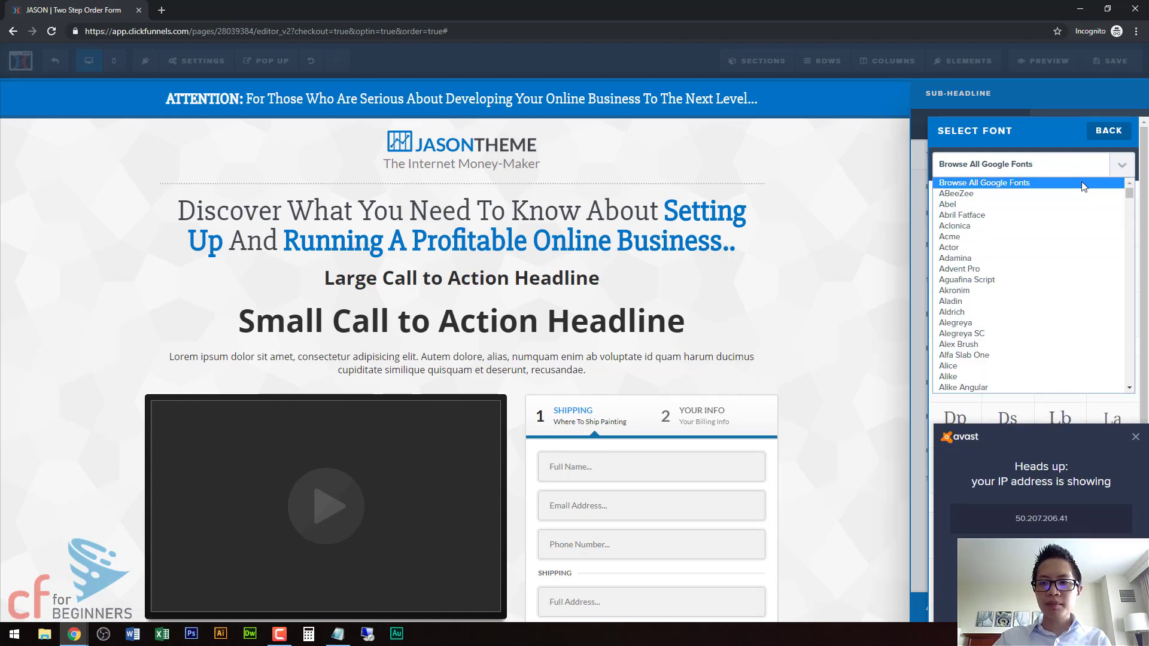
click(1118, 169)
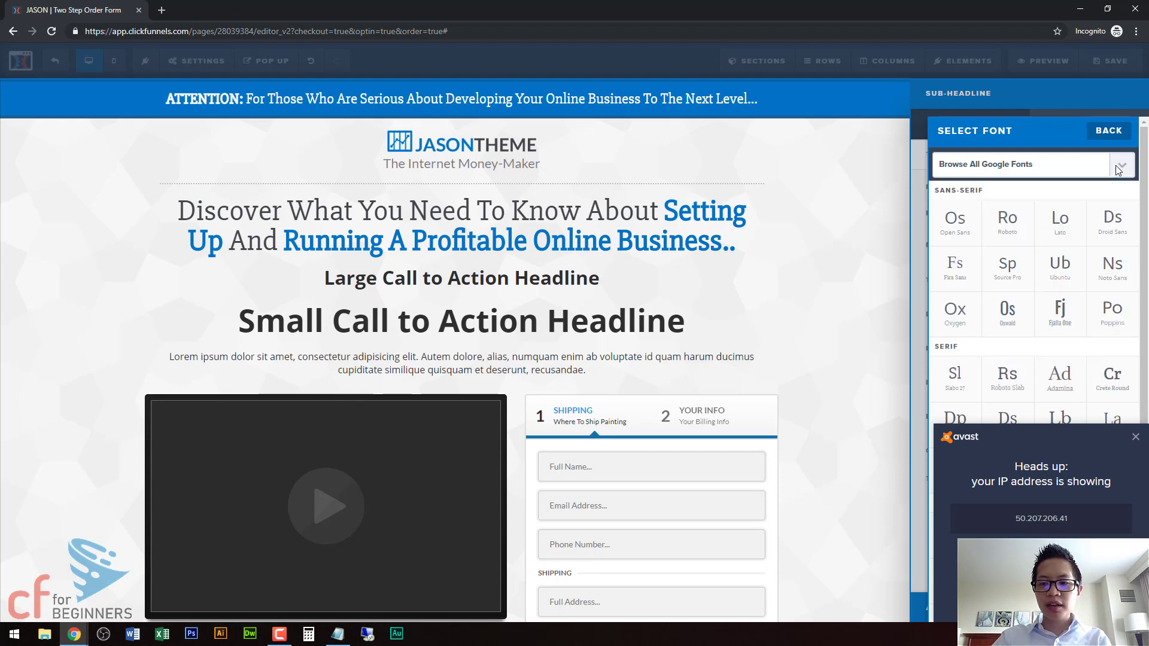
click(1133, 437)
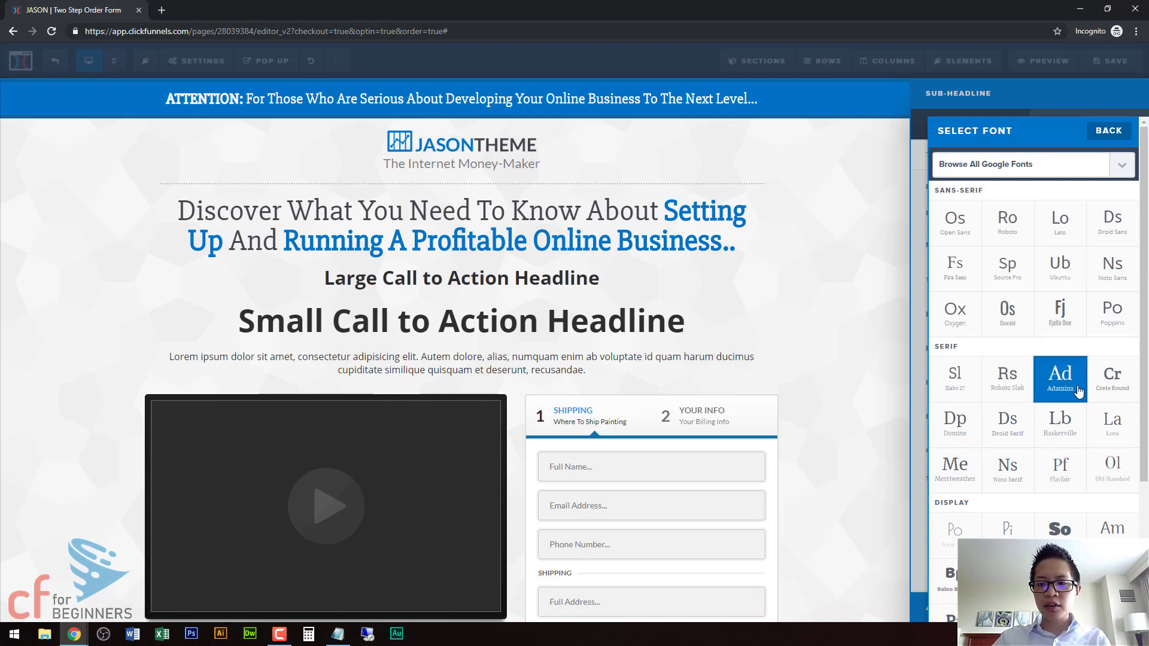
scroll(1075, 391, down, 5)
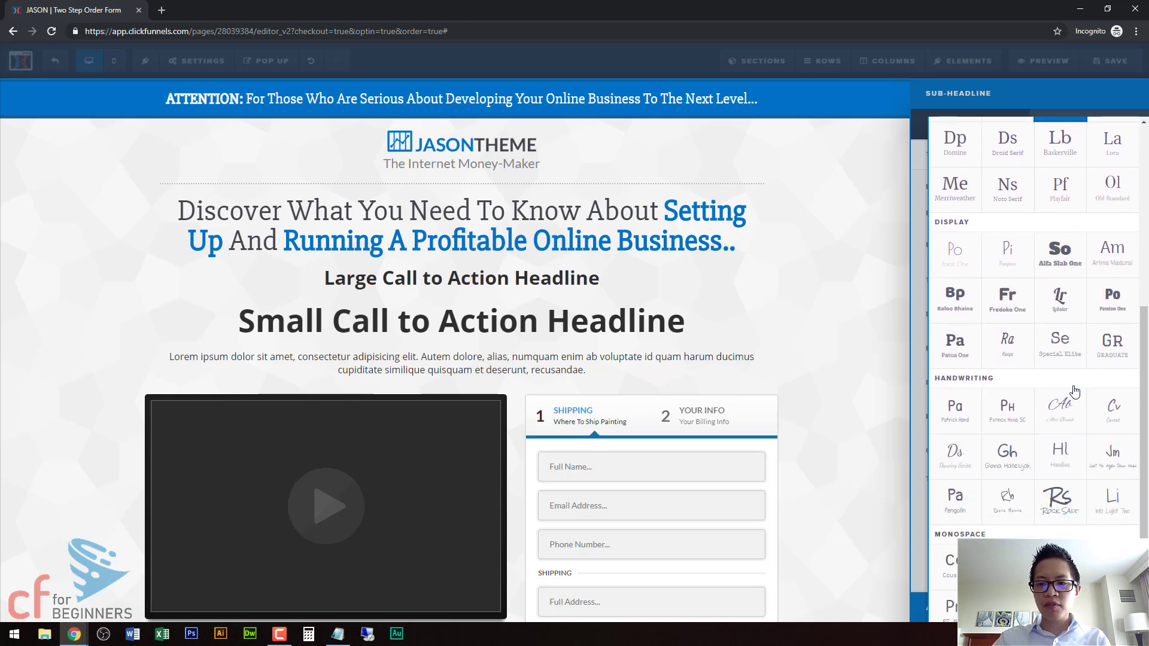
scroll(1075, 392, up, 5)
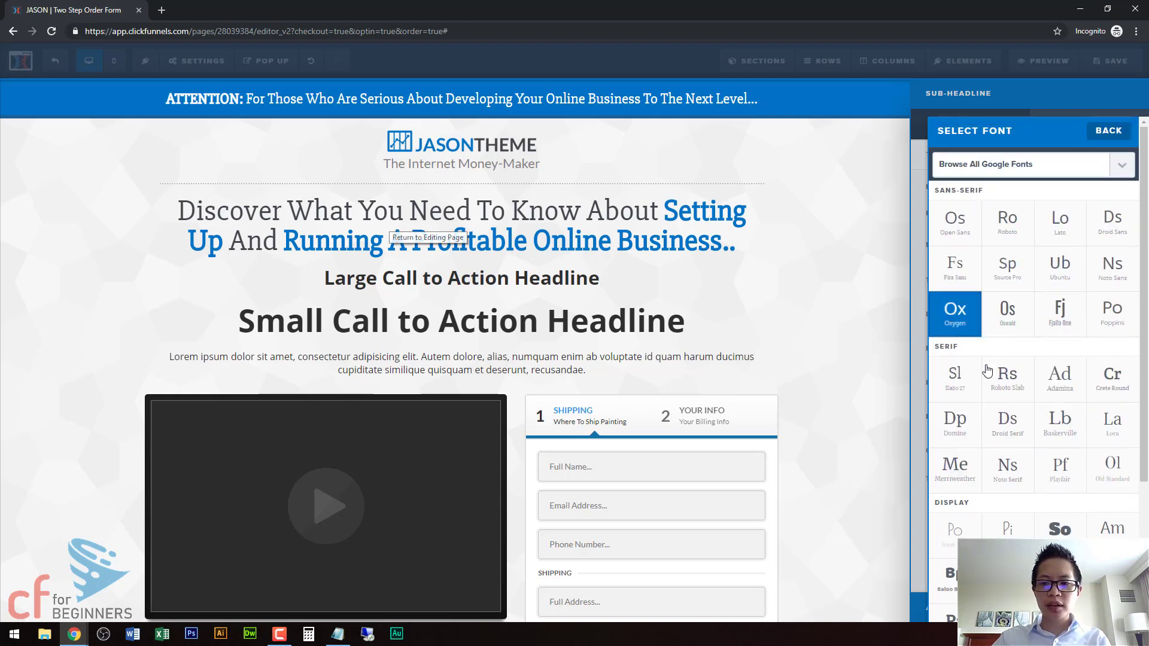
click(1003, 383)
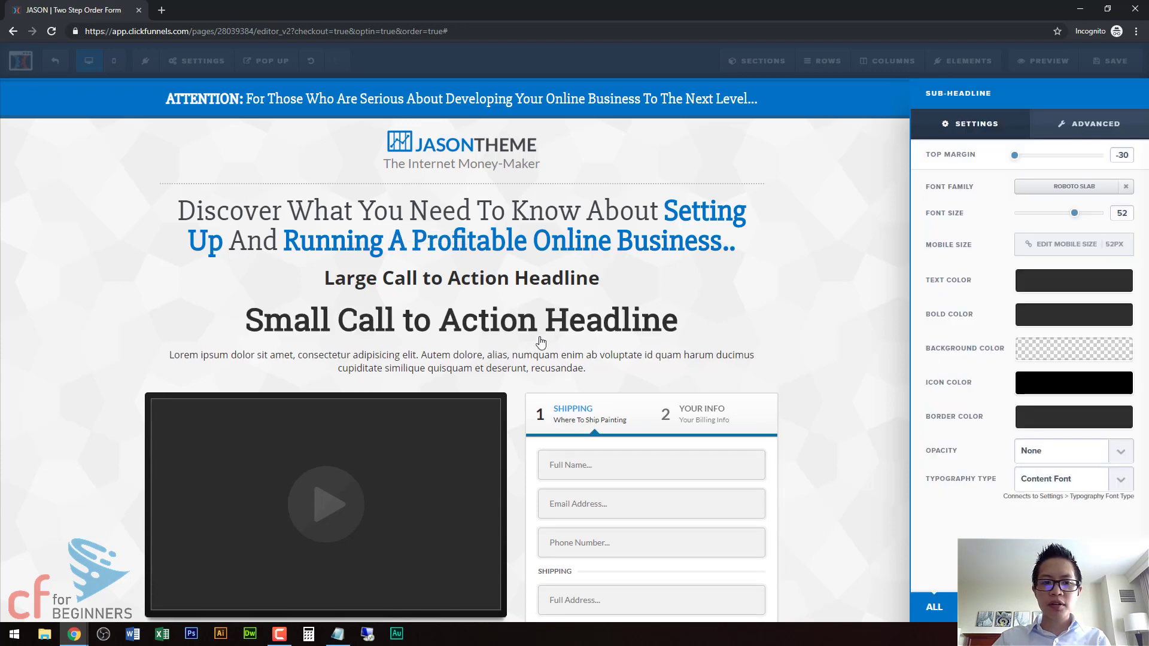
click(477, 329)
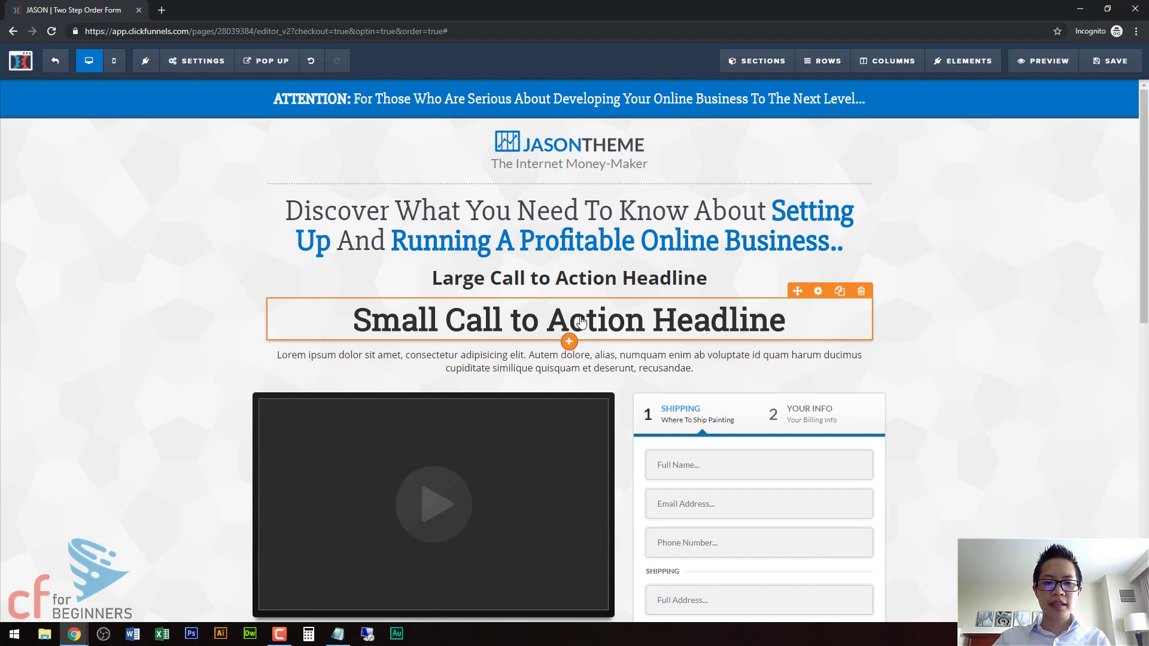
Step: Enter text editing on the "Small Call to Action Headline" sub-headline and open its settings
double_click(580, 325)
click(570, 324)
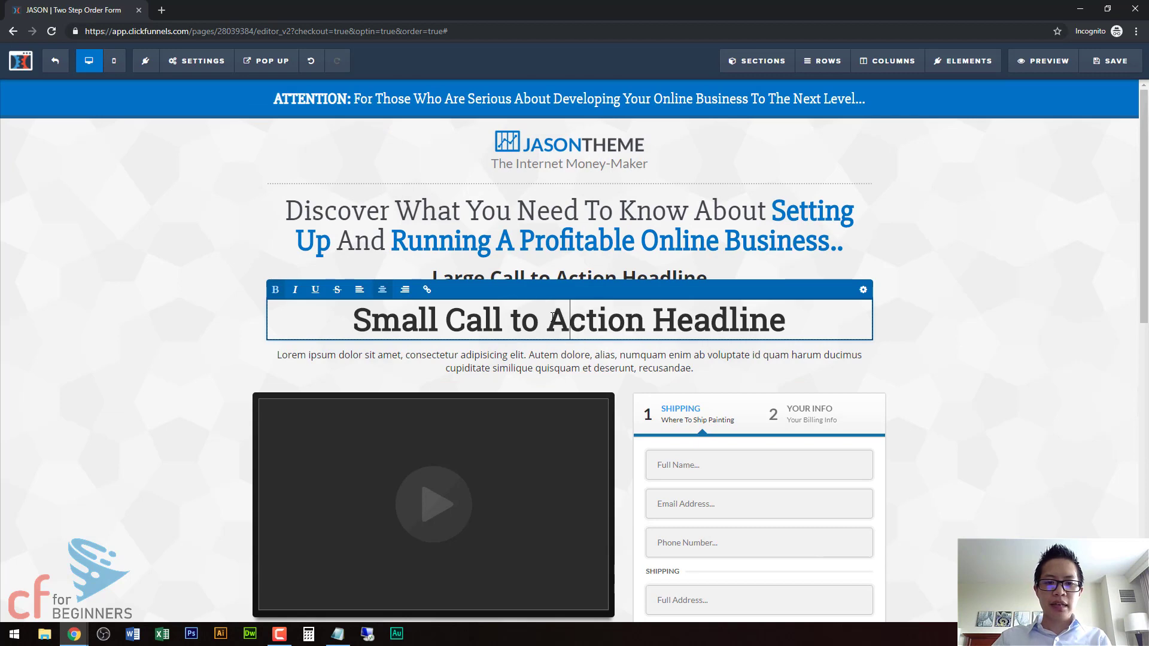
click(862, 291)
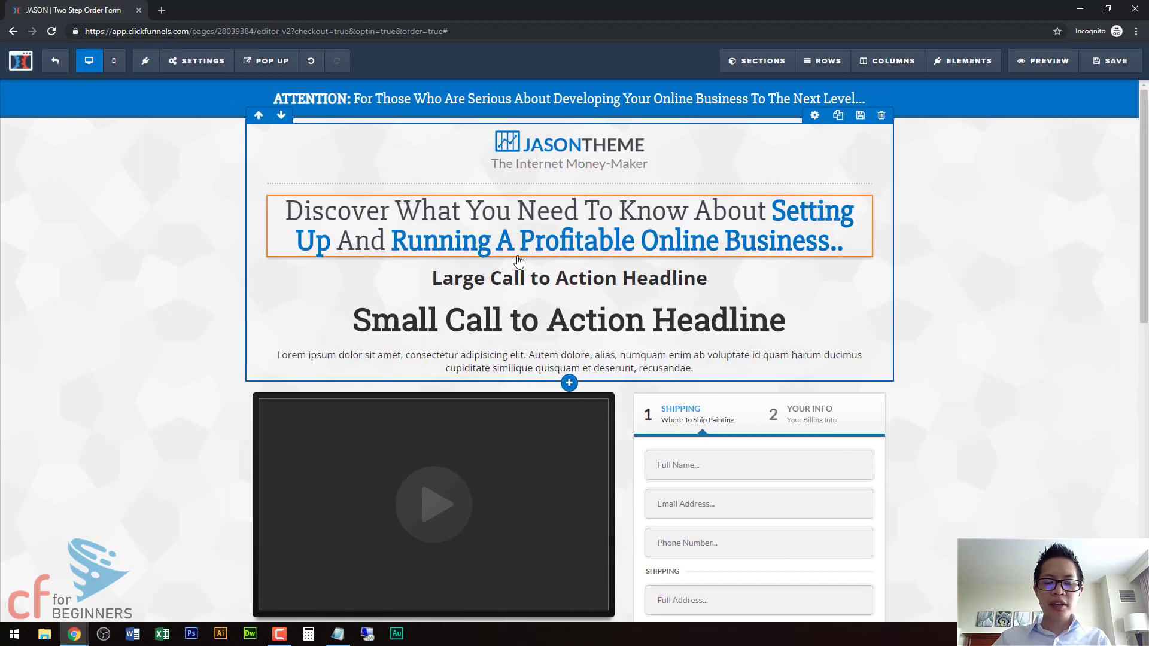
Step: Make the word "Know" bold in the main "Discover What You Need To Know" headline
double_click(541, 216)
click(688, 239)
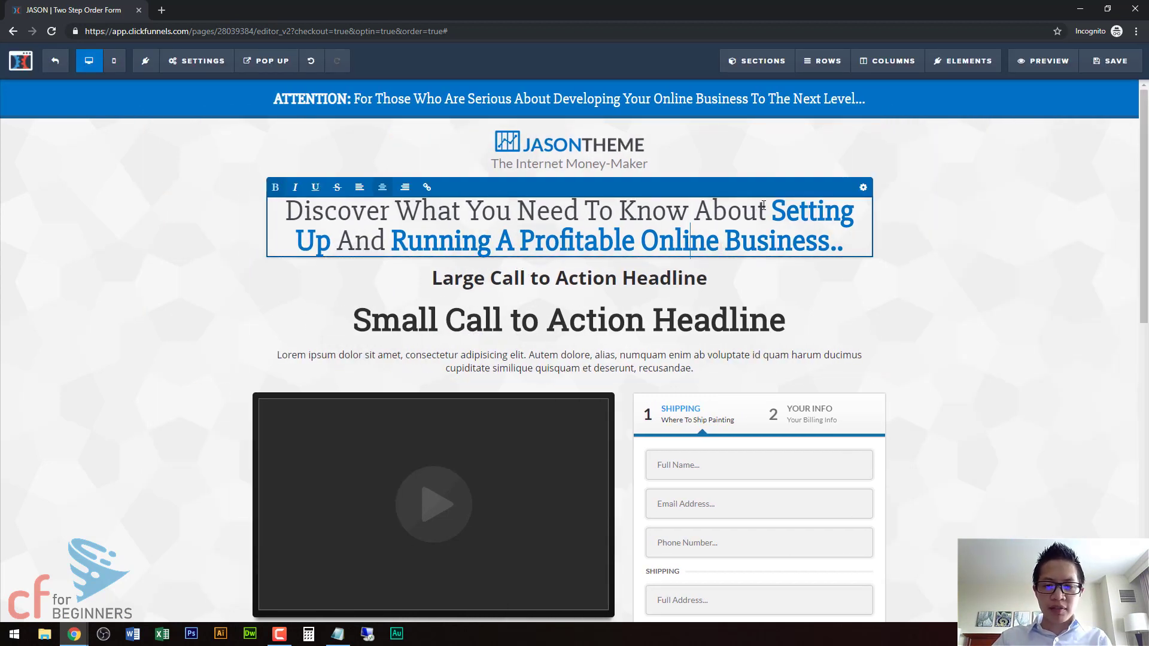
drag(763, 205, 286, 213)
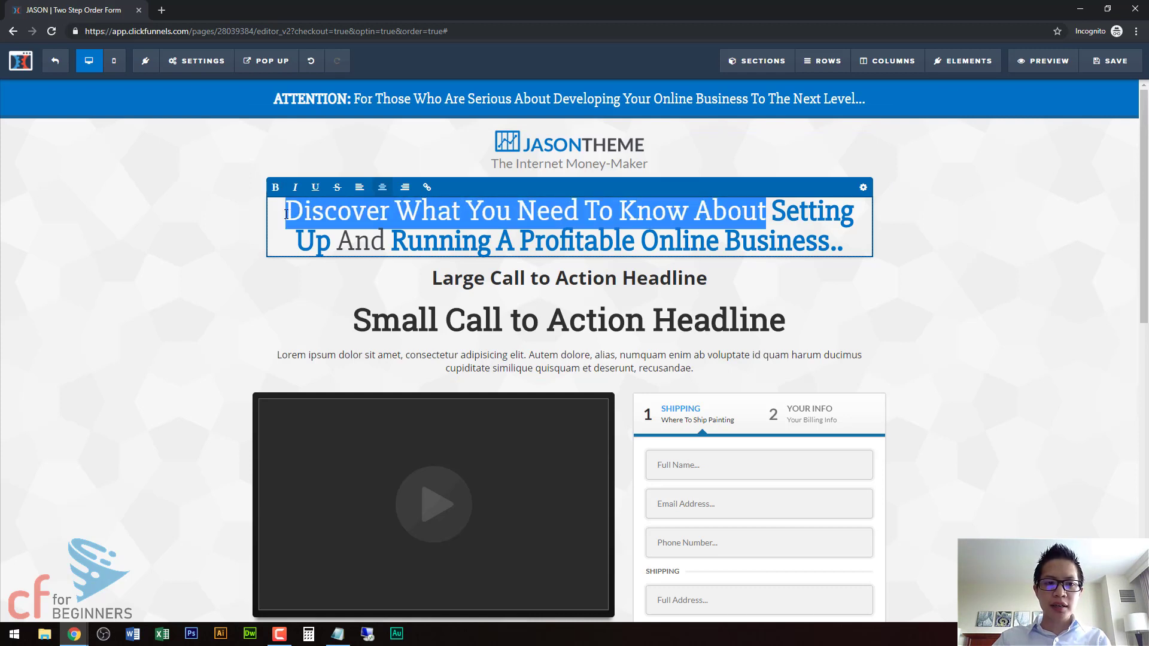
click(305, 209)
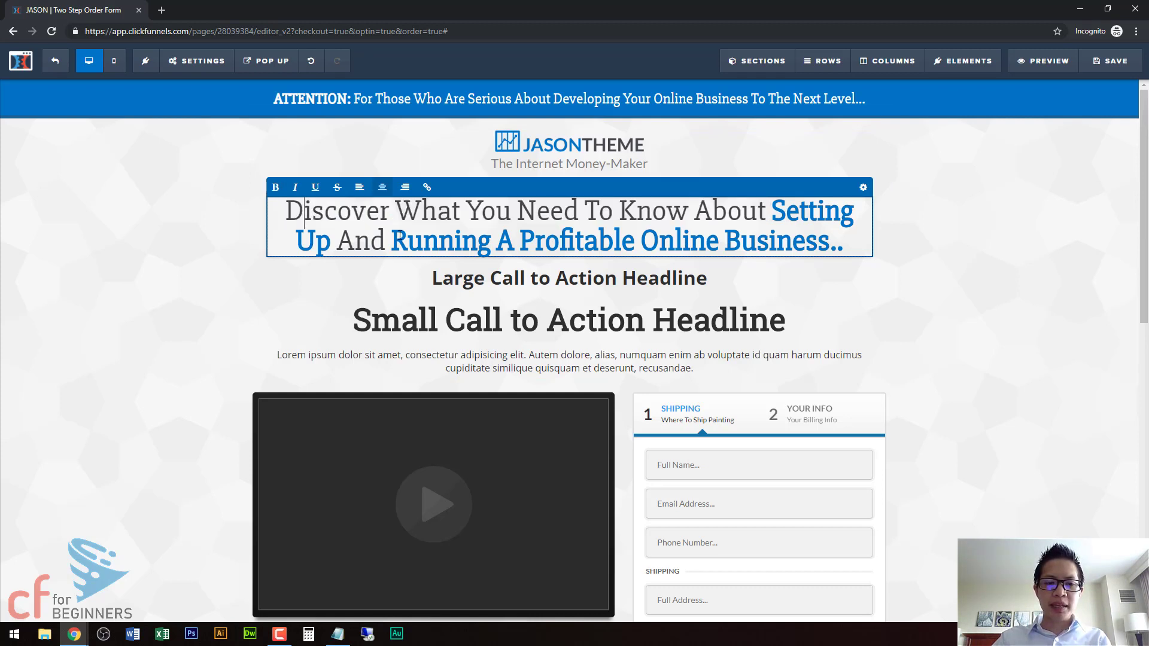
drag(391, 239, 641, 239)
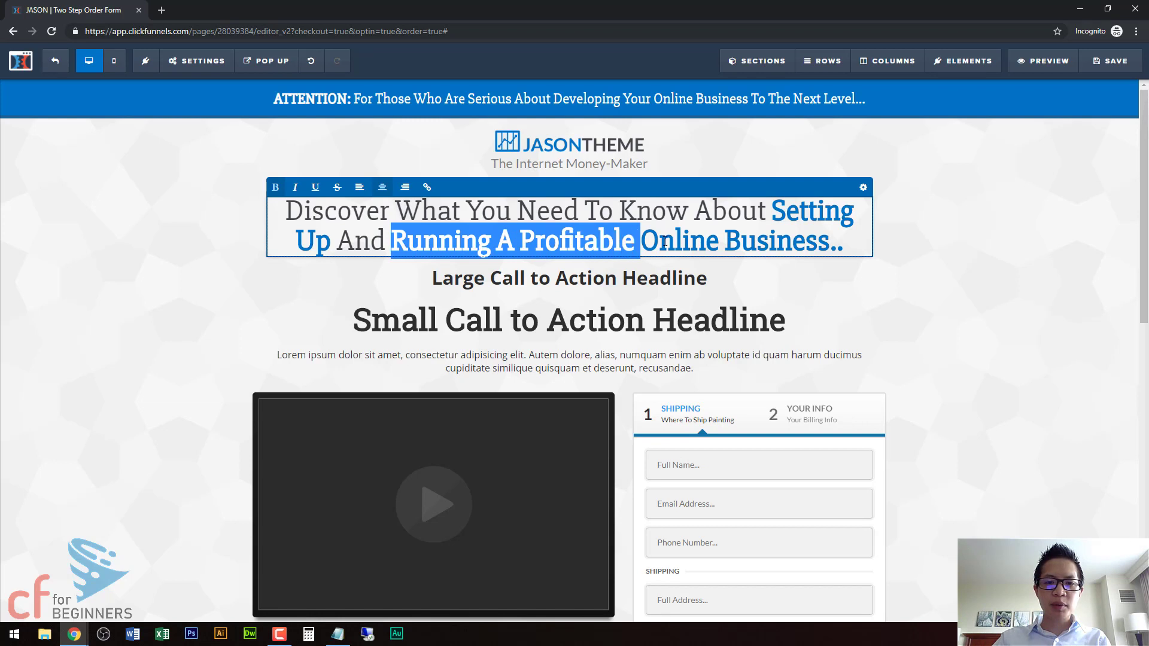
click(659, 240)
double_click(648, 214)
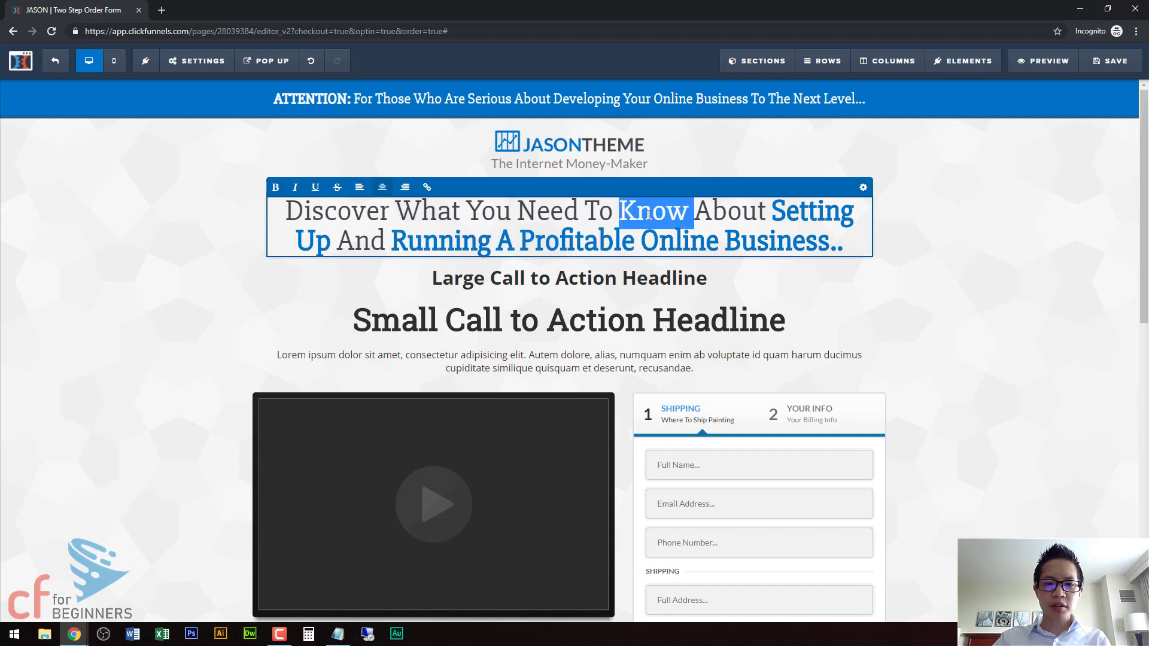
click(281, 189)
click(682, 242)
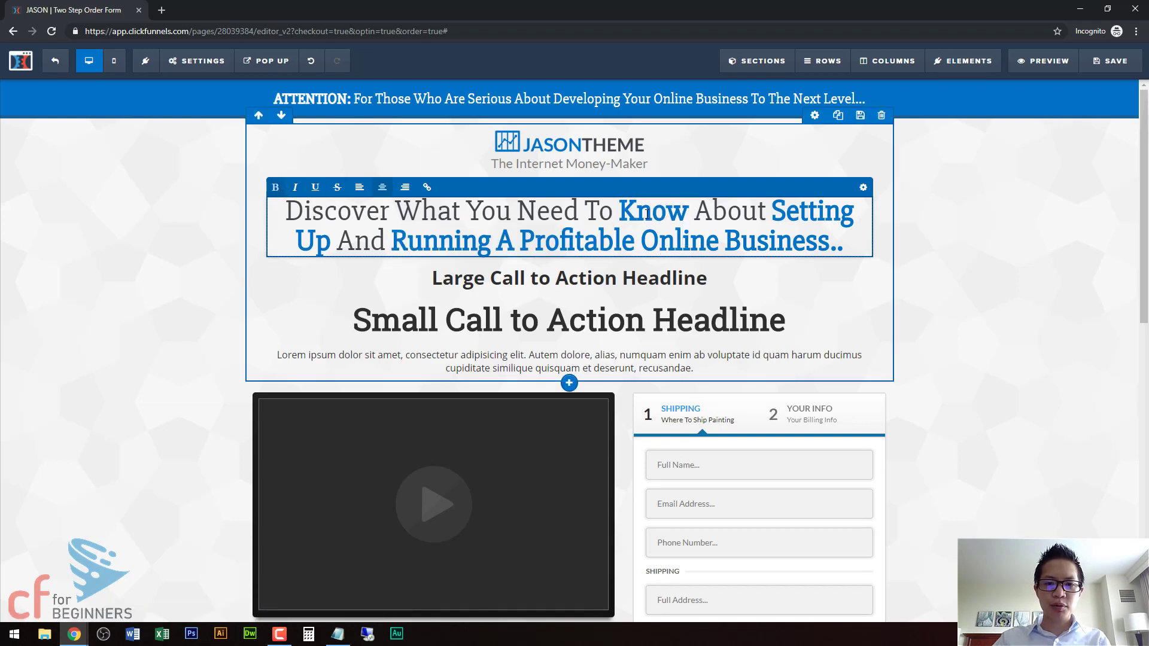
click(709, 268)
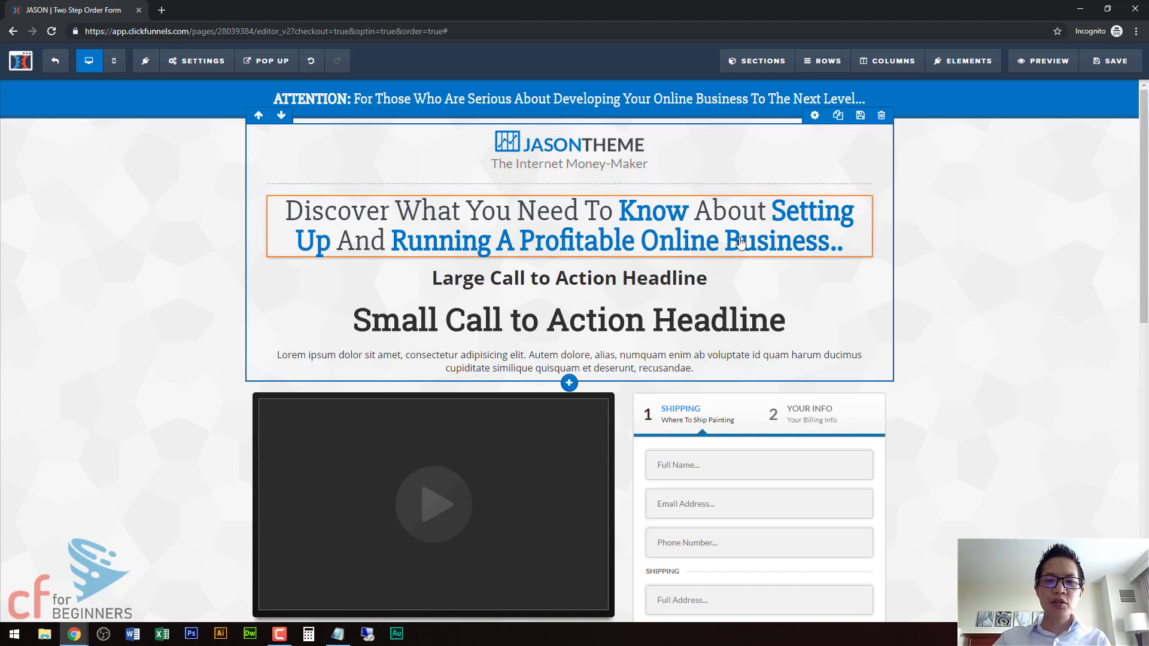
Step: Set the main headline's bold color to the red conversion color
mouse_move(652, 227)
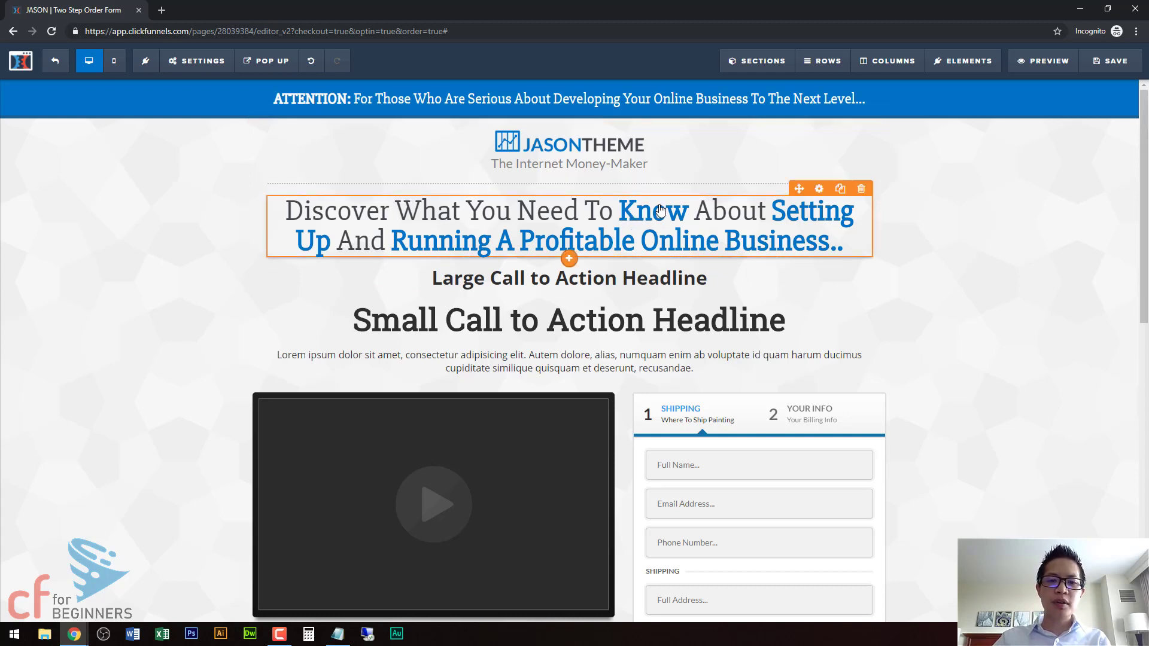
click(820, 189)
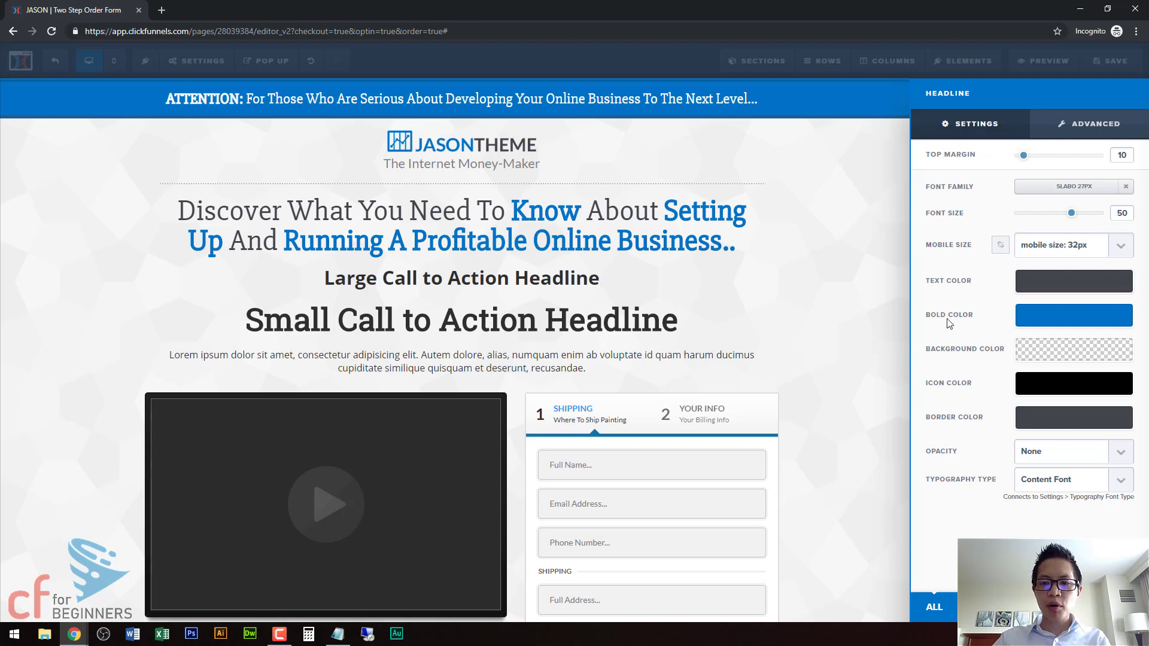
click(1084, 322)
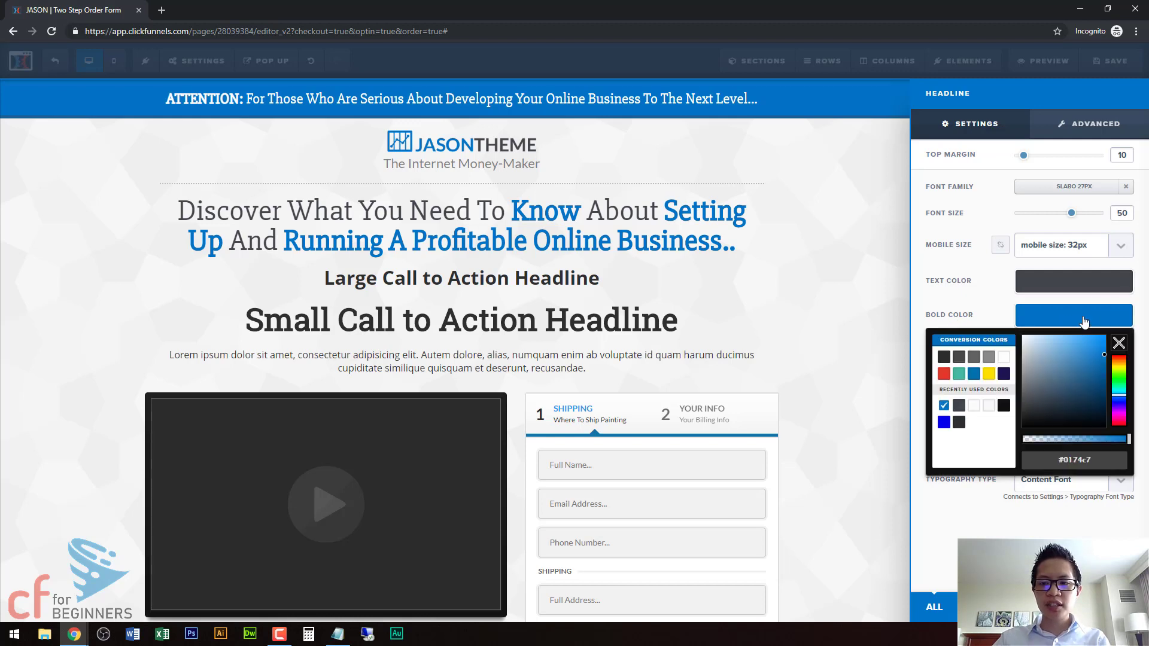
click(944, 376)
click(981, 302)
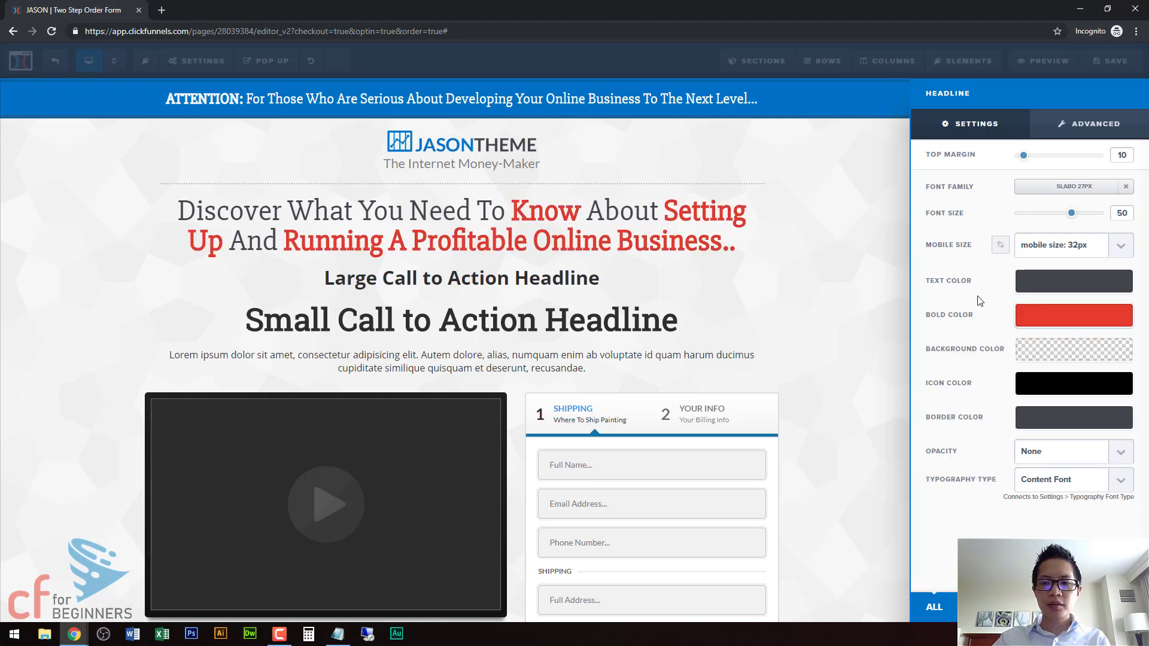
Step: Set the main headline's text color to black (#000000) and close its settings
click(1066, 286)
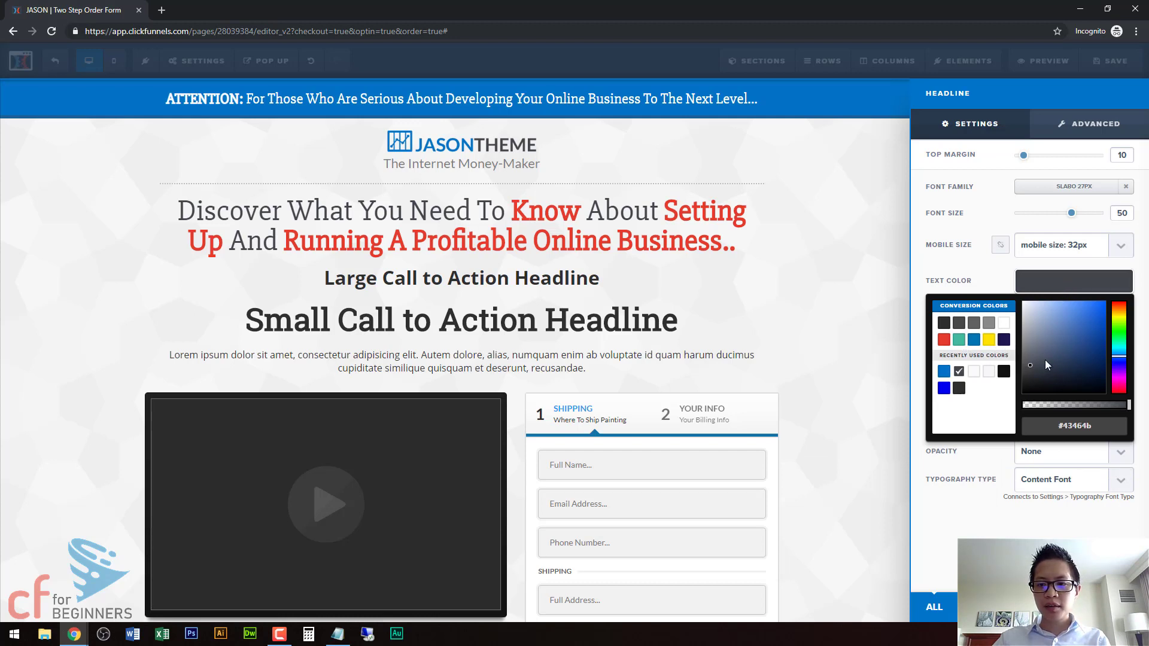
mouse_move(1069, 370)
mouse_down()
mouse_move(1092, 381)
mouse_move(1026, 387)
mouse_move(1023, 402)
mouse_up()
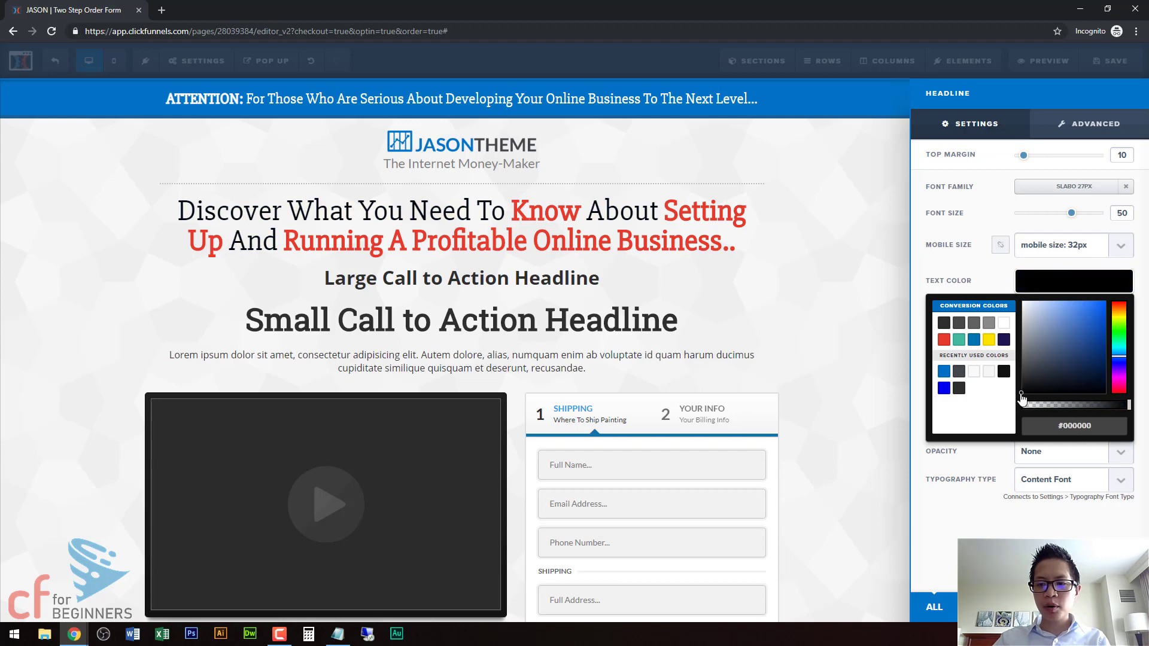
click(982, 286)
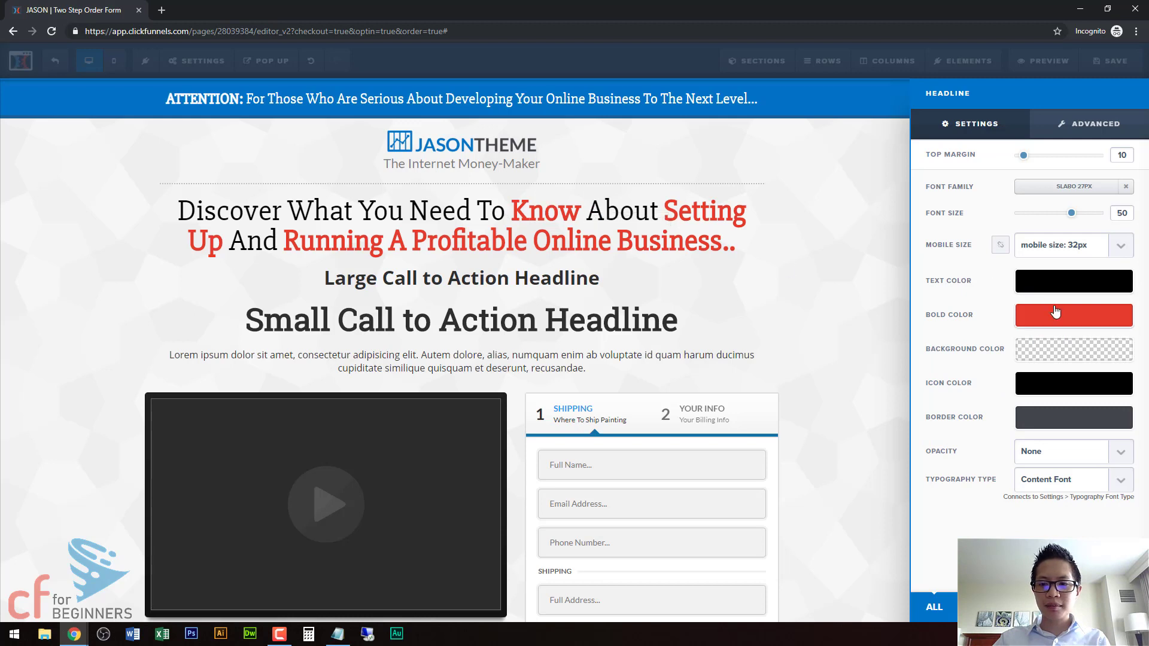
click(723, 267)
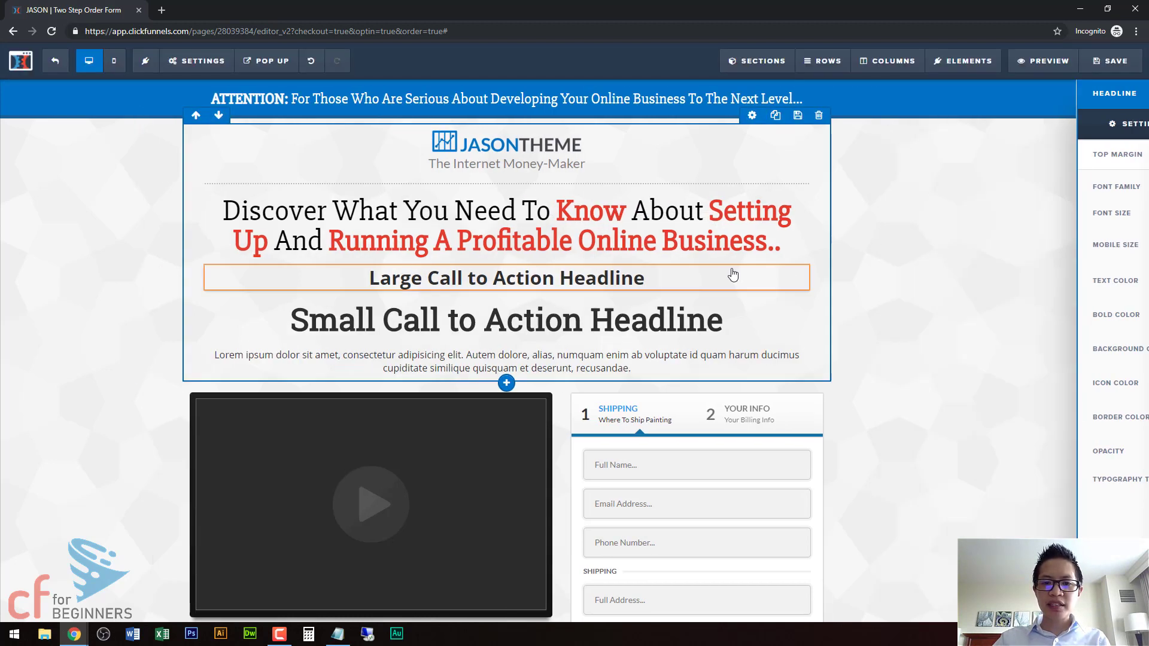
Step: Open the settings of the "Small Call to Action Headline" sub-headline and look at its background color choices
click(709, 328)
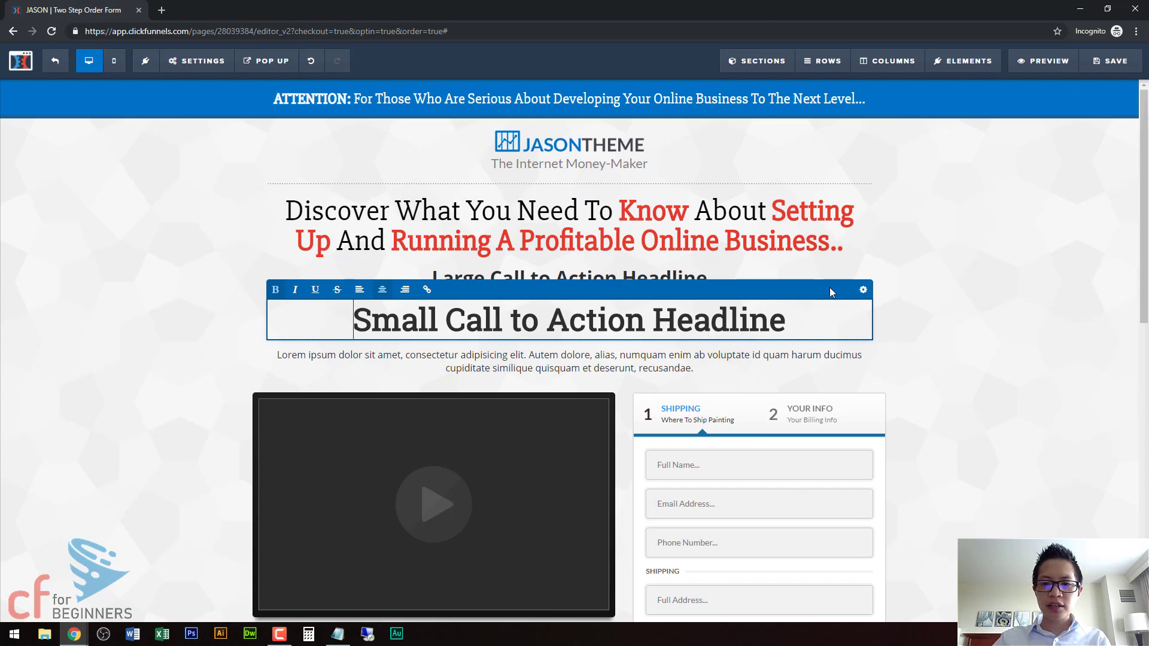
click(861, 292)
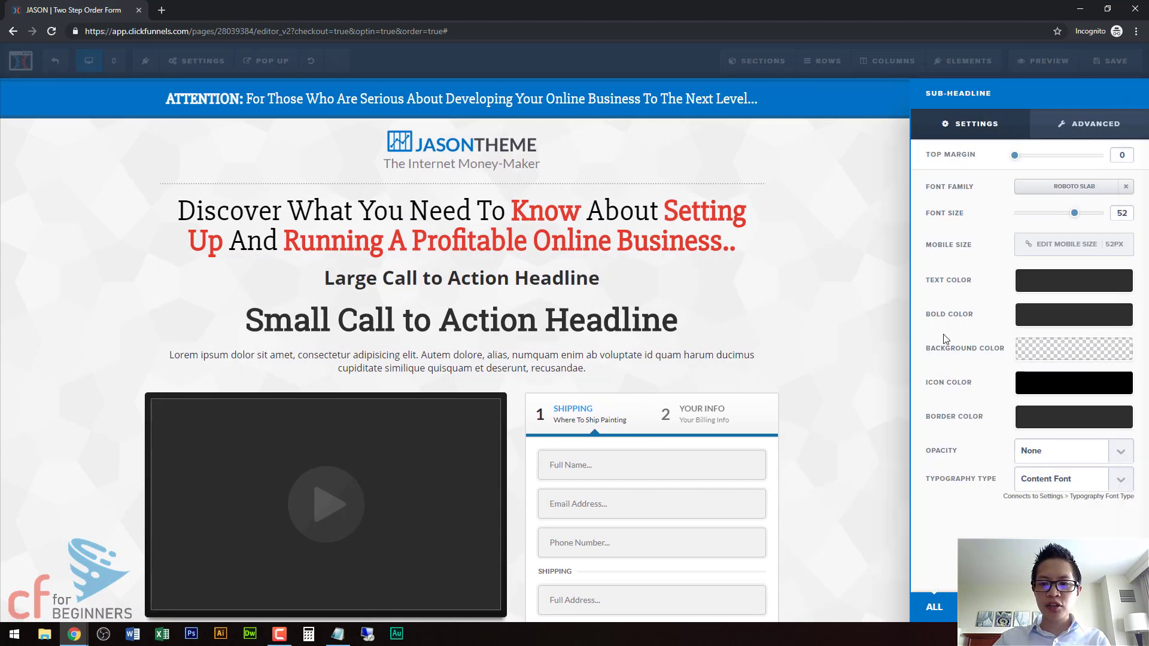
click(1052, 353)
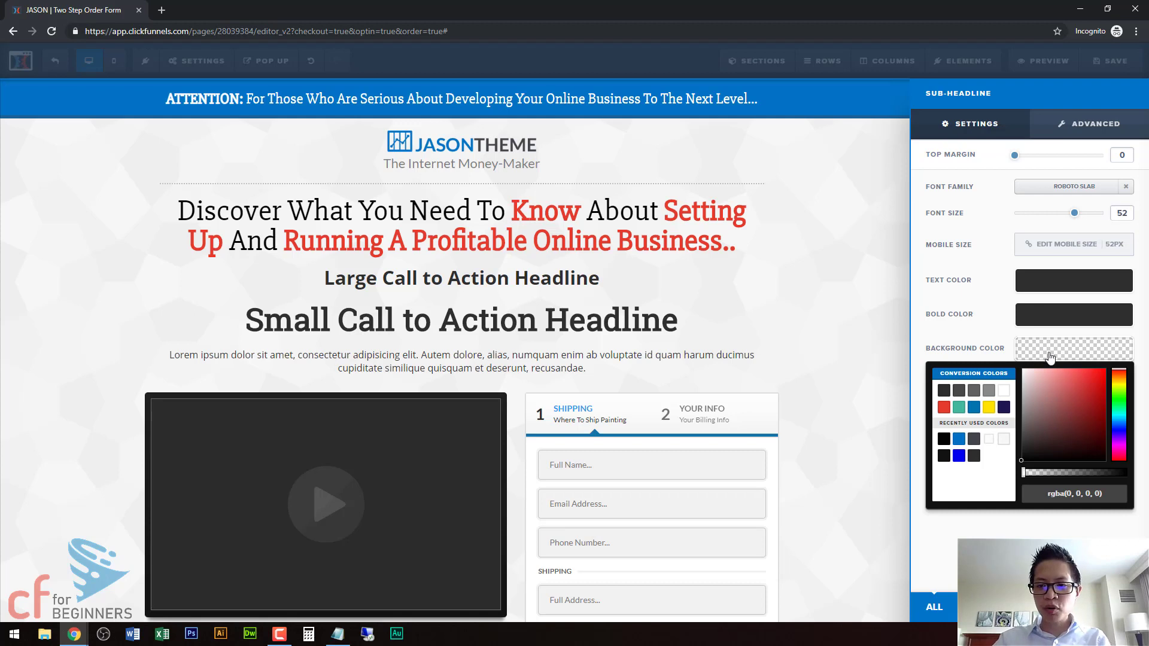
click(947, 354)
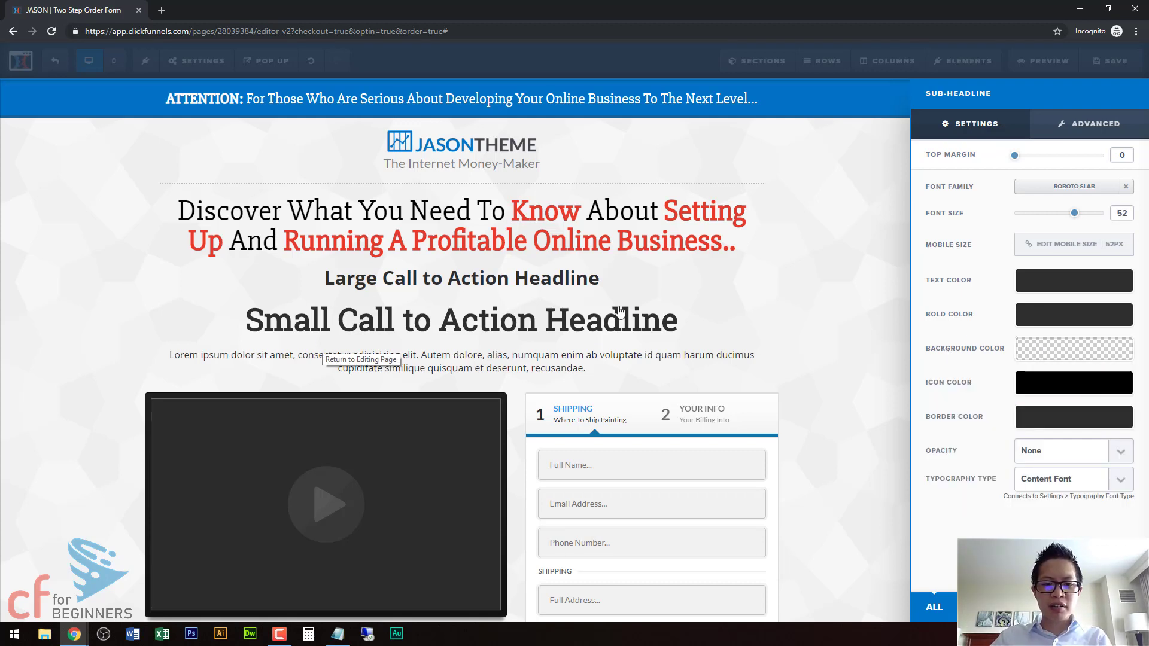
Step: Give the "Small Call to Action Headline" sub-headline a fully opaque background, trying several shades of red and finishing with #cf3030
click(1075, 352)
mouse_move(1023, 473)
mouse_down()
mouse_move(1107, 474)
mouse_move(1024, 473)
mouse_up()
drag(1043, 432, 1071, 403)
click(1091, 380)
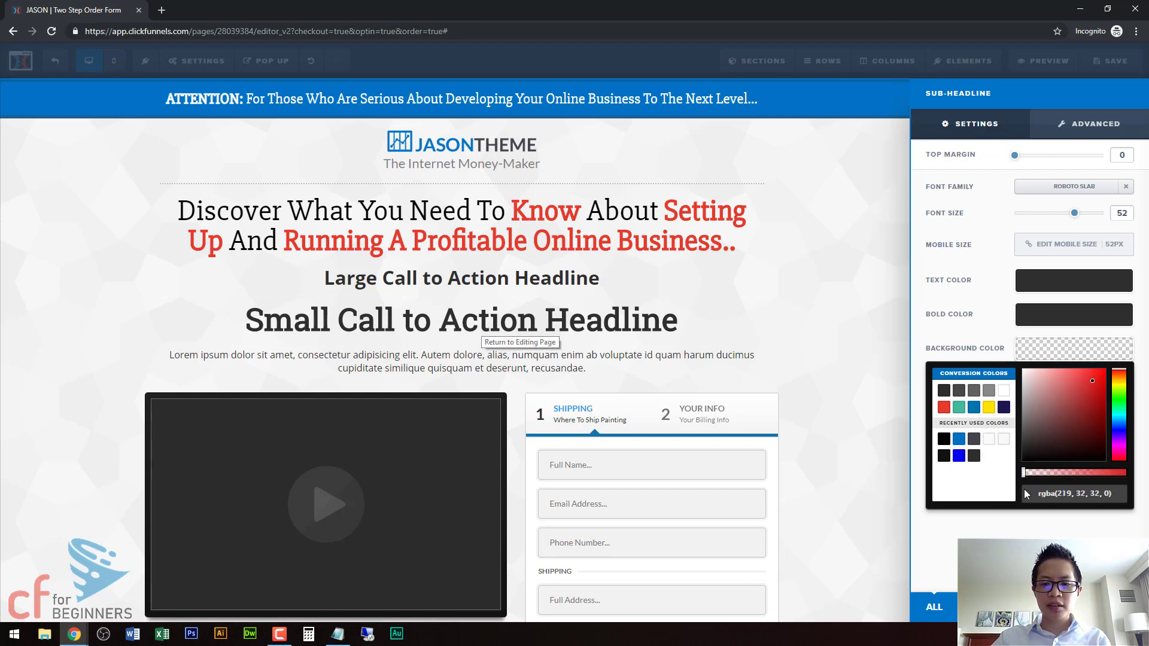
drag(1023, 476, 1146, 478)
mouse_move(1071, 382)
mouse_down()
mouse_move(1032, 377)
mouse_move(1039, 407)
mouse_move(1039, 380)
mouse_up()
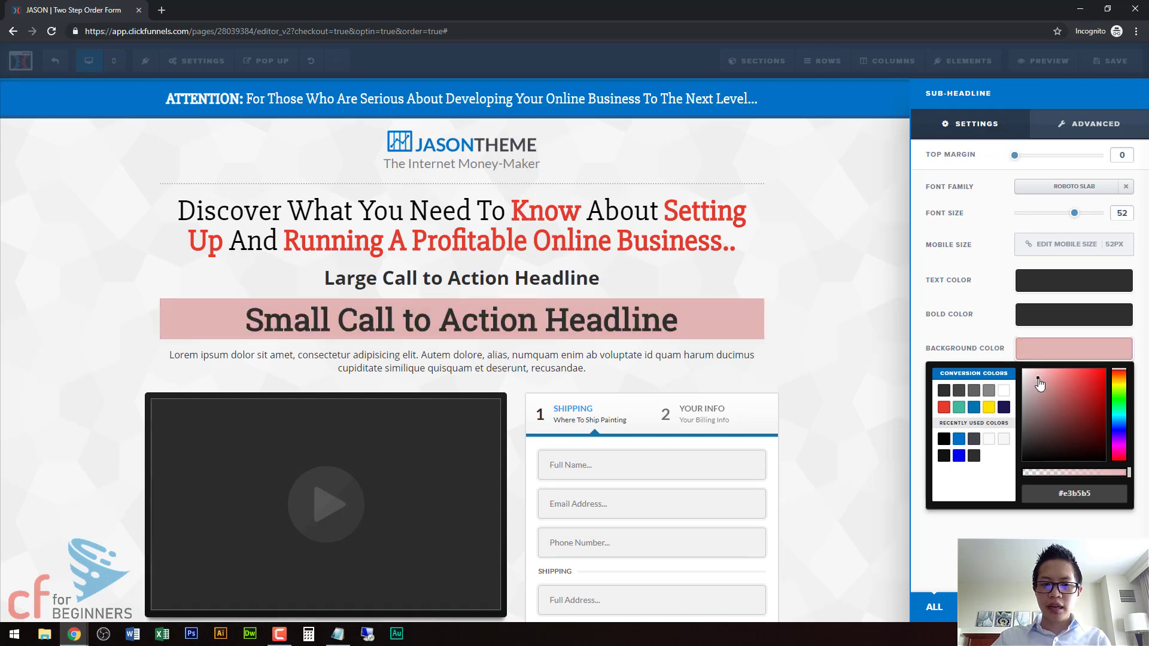
click(1054, 398)
click(1087, 390)
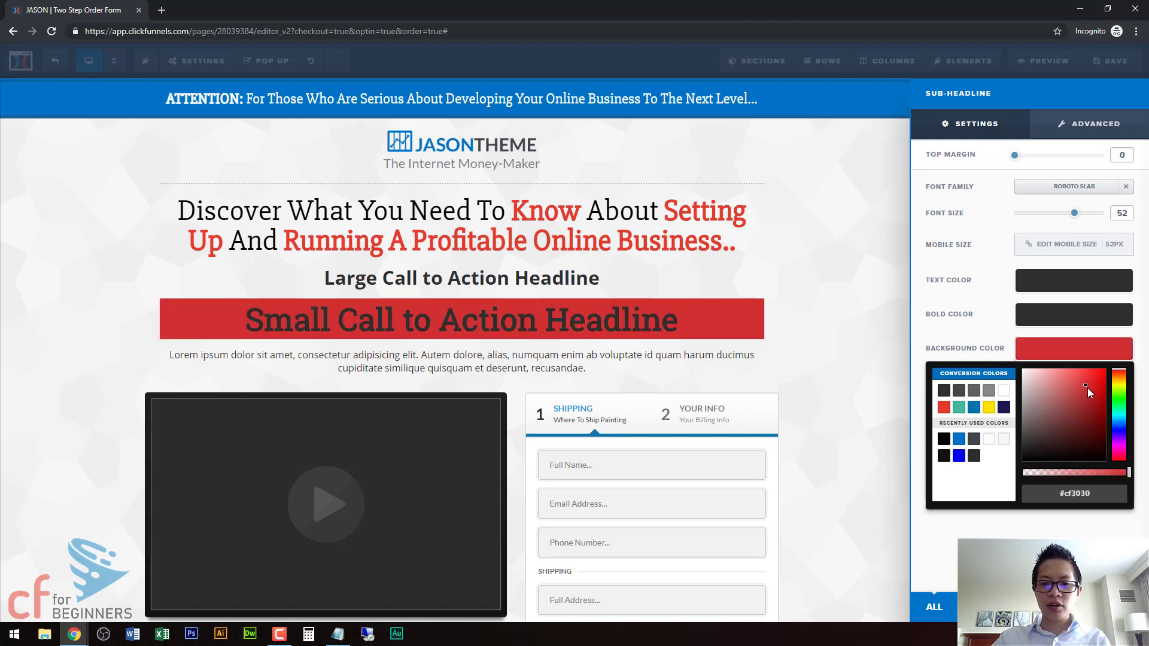
click(962, 335)
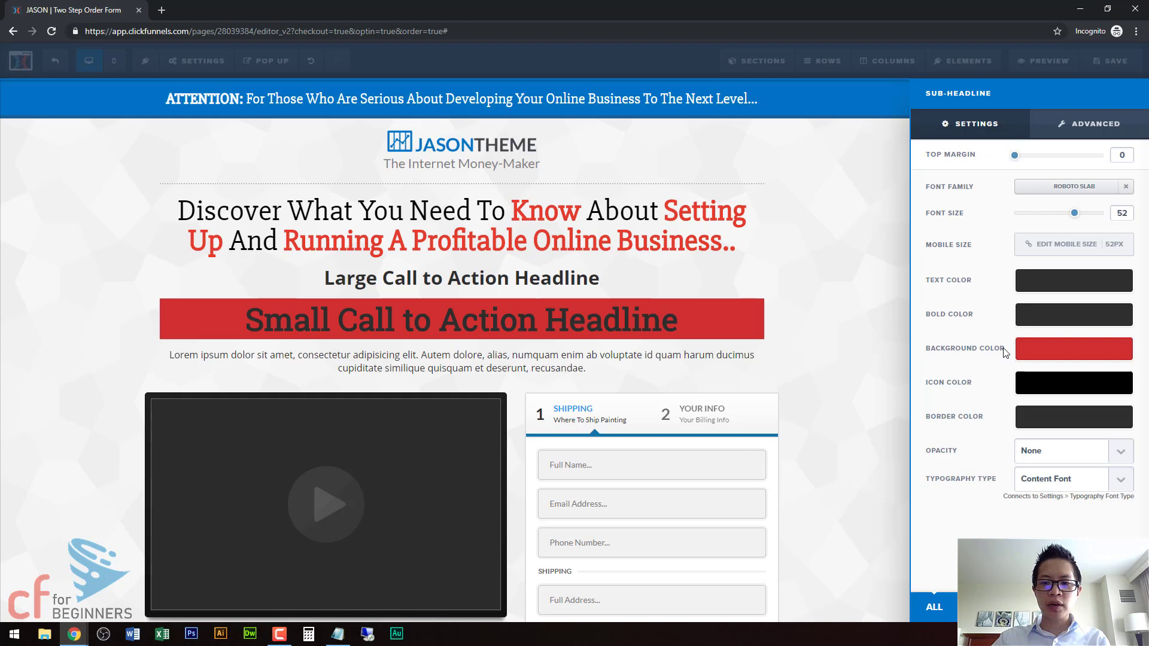
Step: Change the sub-headline's background color to the yellow conversion color #ffe300
click(1036, 353)
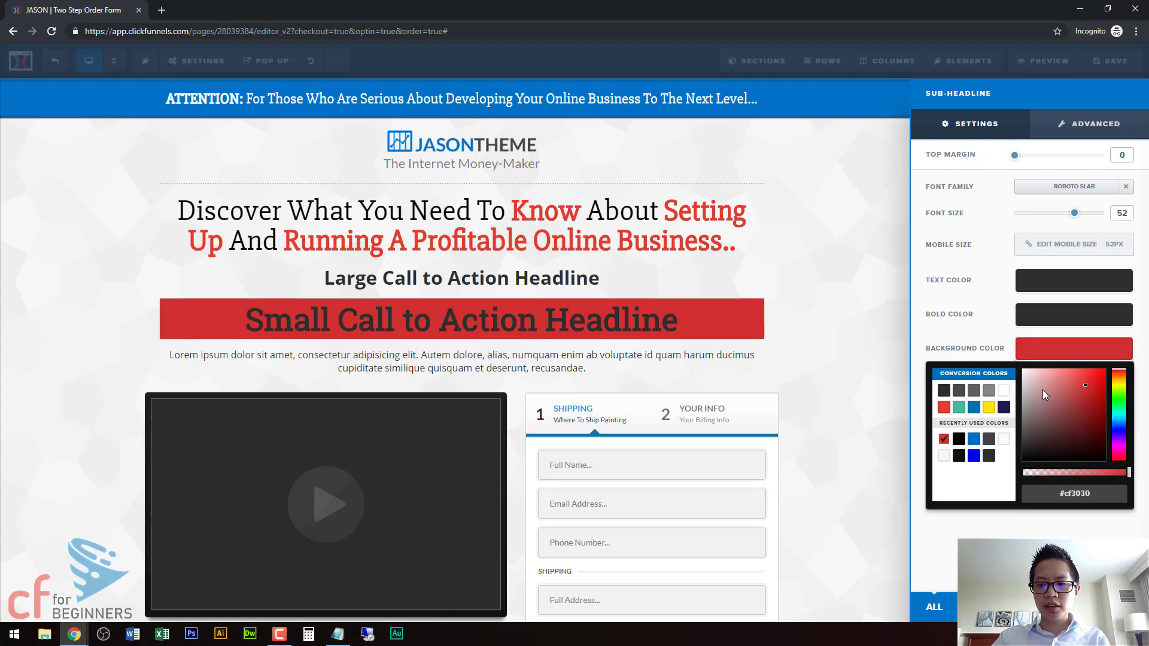
click(1003, 407)
click(989, 408)
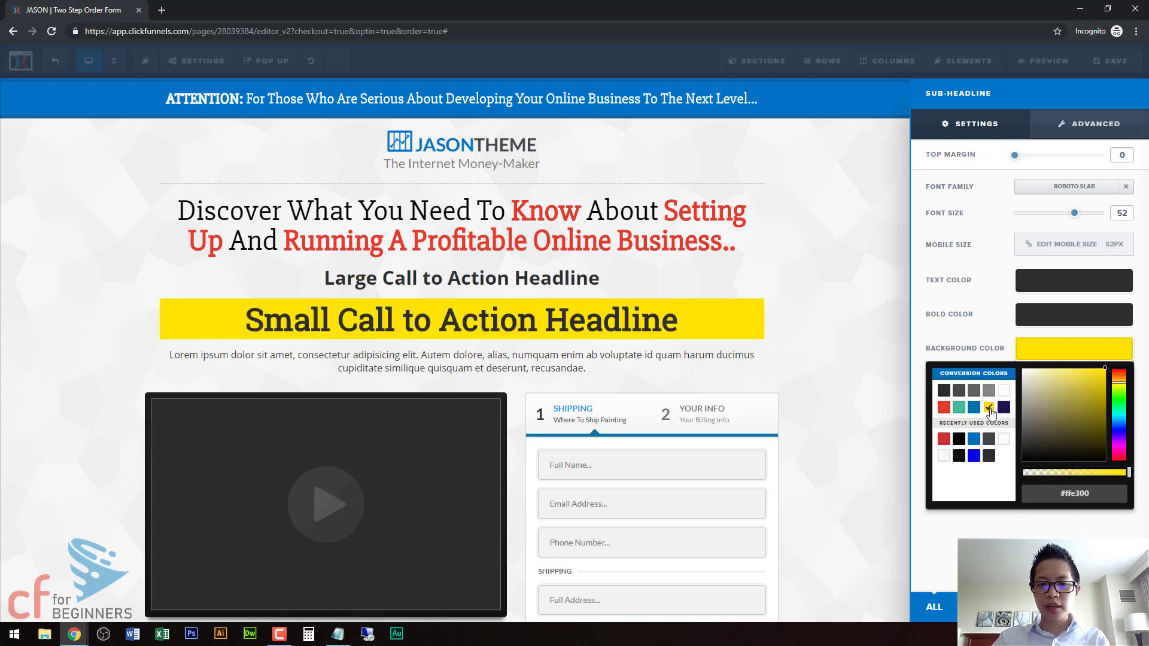
Step: Set the "Small Call to Action Headline" sub-headline's text color to the blue conversion color #0075b2 and close its settings
click(877, 318)
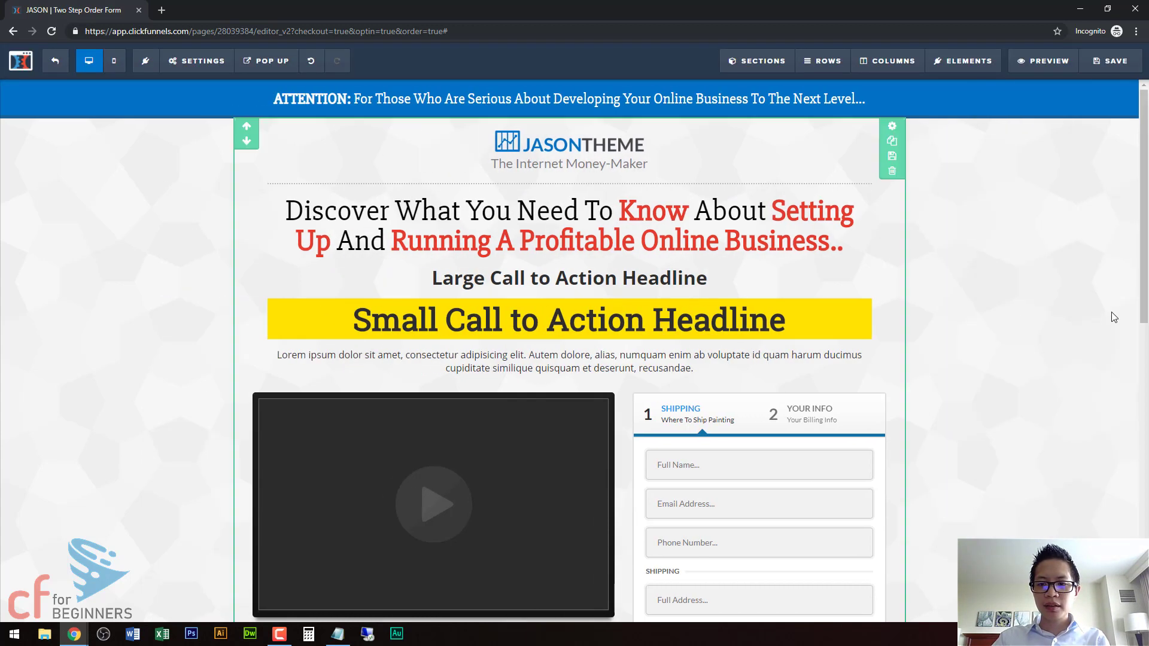
click(861, 293)
click(1067, 289)
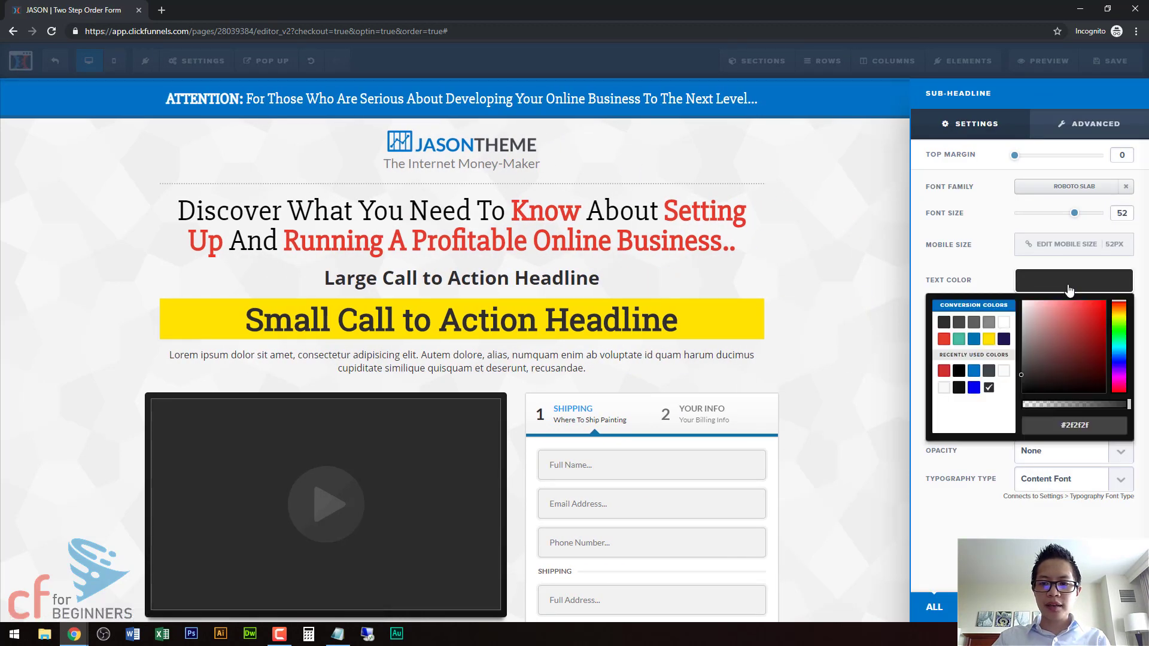
click(974, 339)
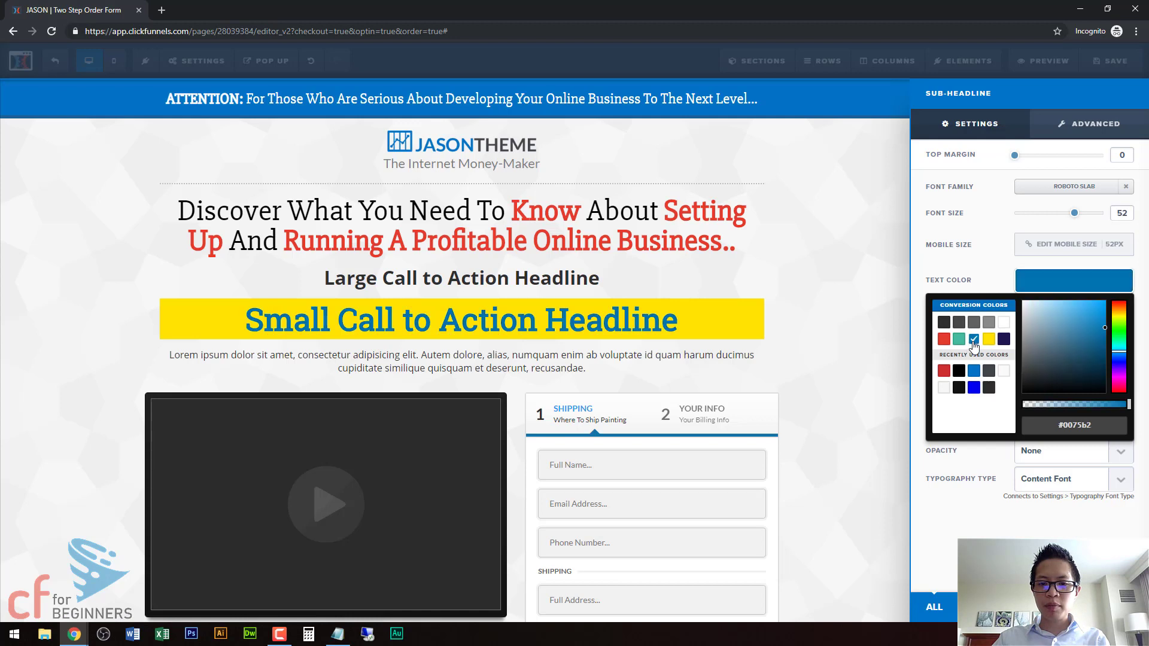
click(949, 285)
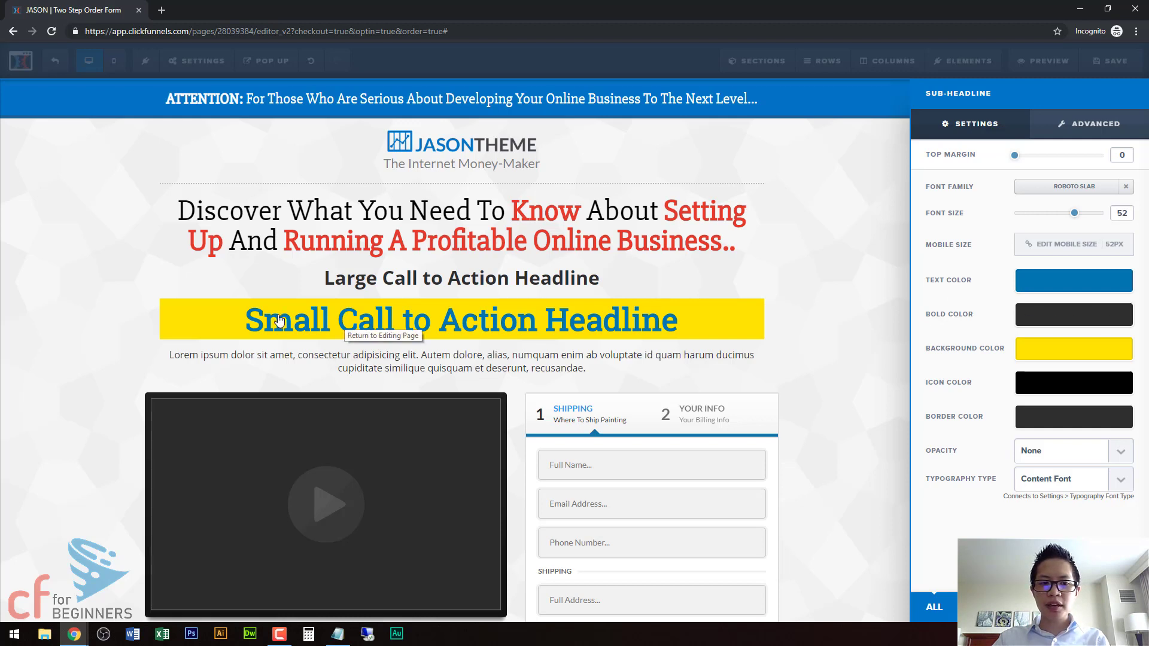
click(641, 322)
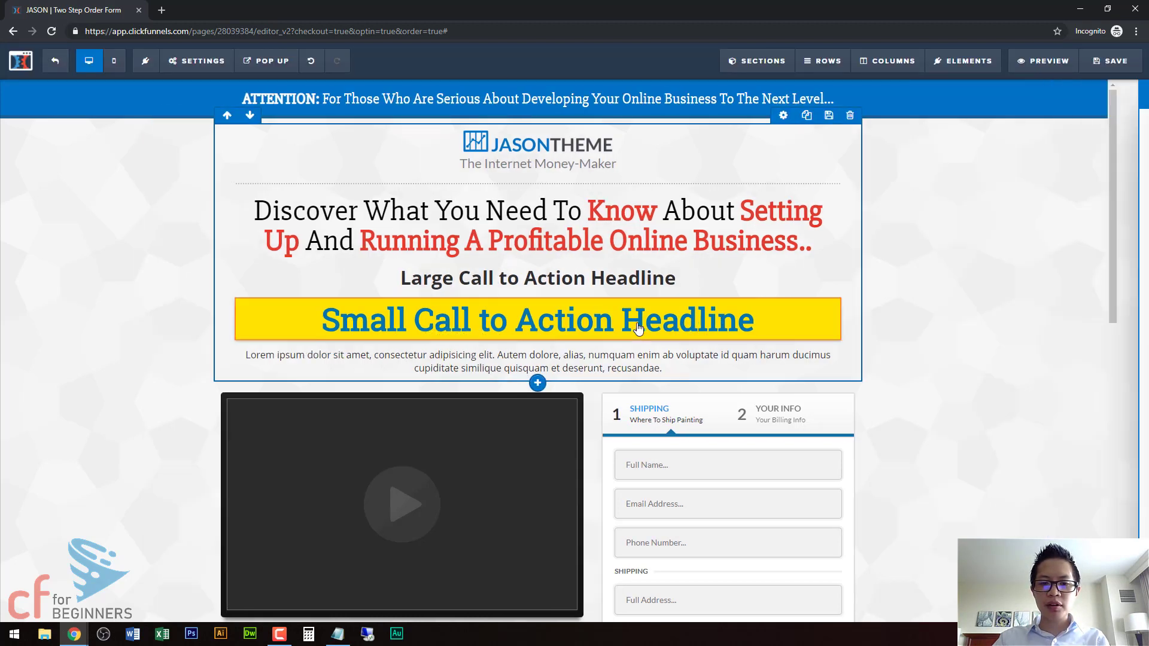
click(748, 321)
double_click(748, 321)
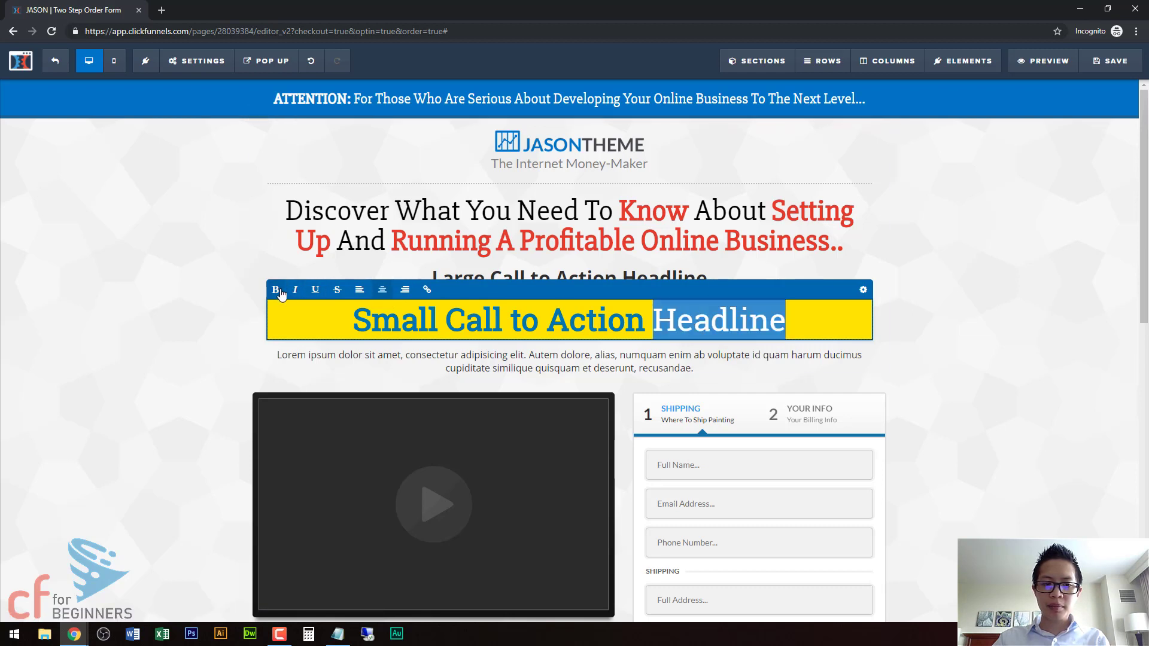
click(569, 320)
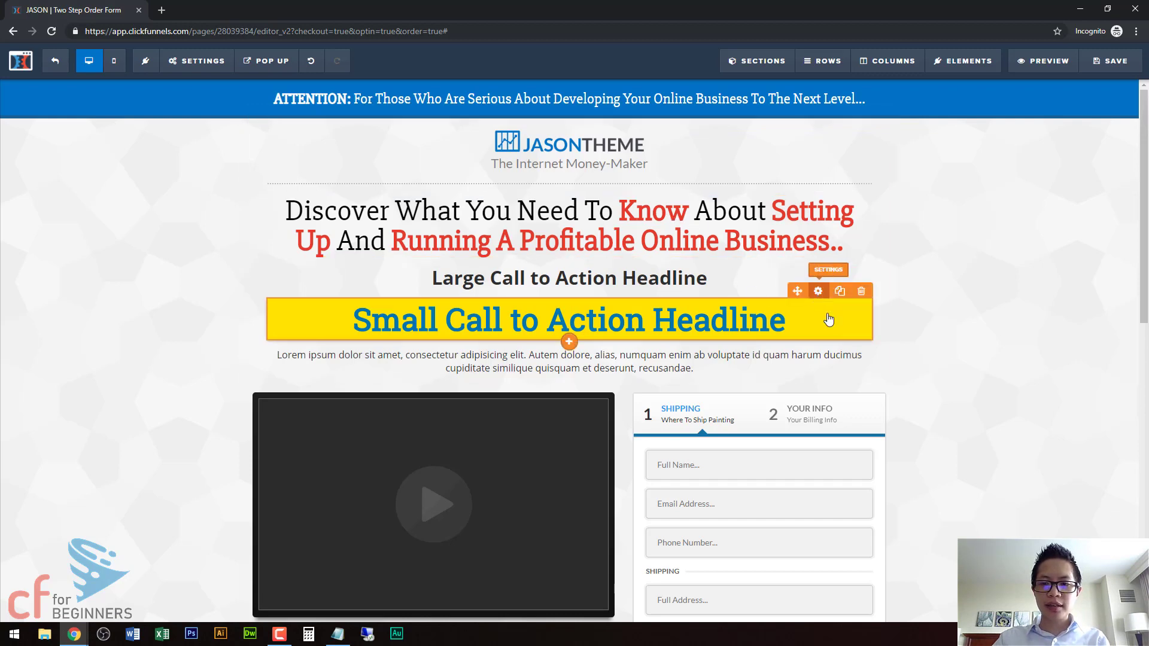
Step: Set the sub-headline's bold color to the darkest gray conversion color and return to the page
click(818, 291)
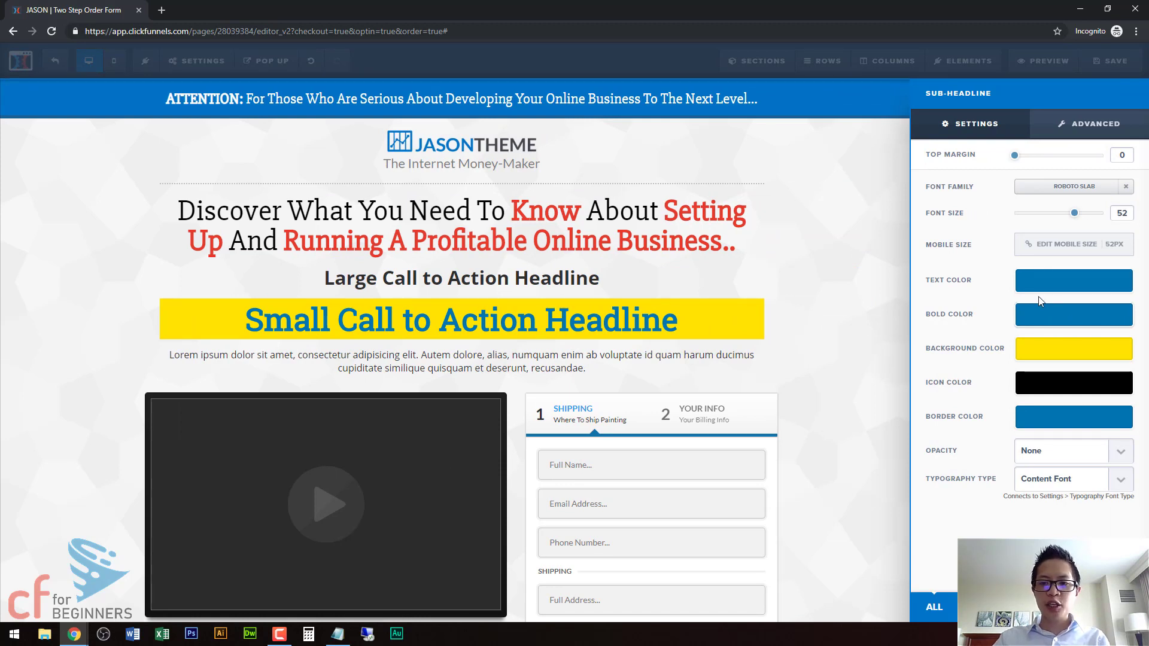
click(1079, 318)
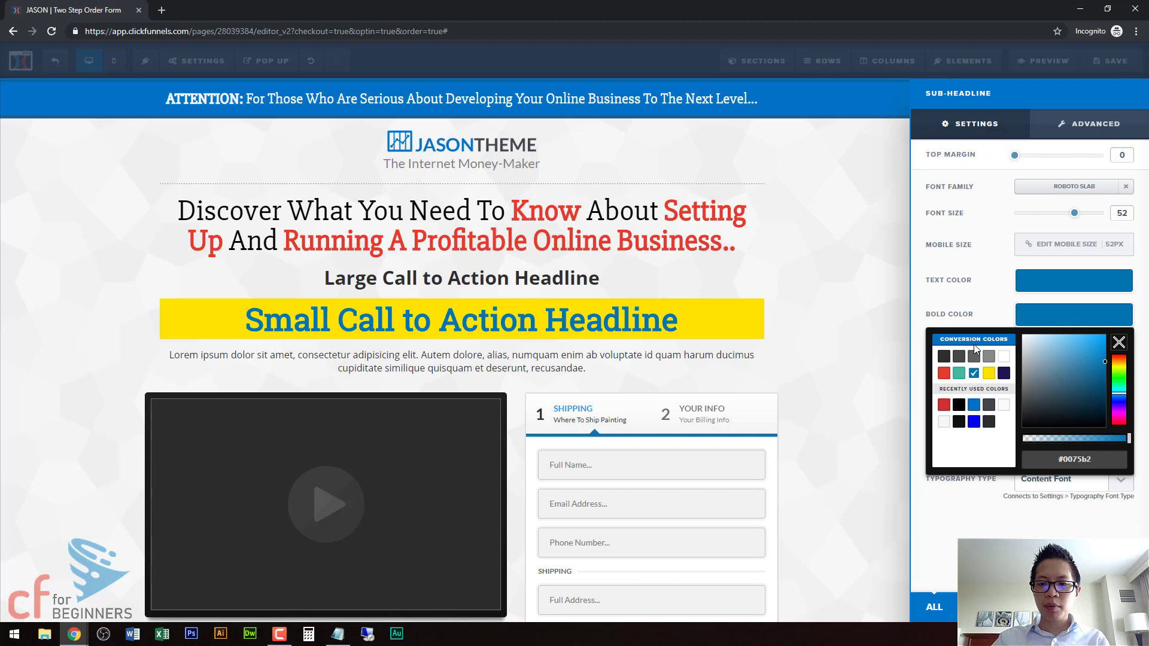
click(943, 357)
click(964, 313)
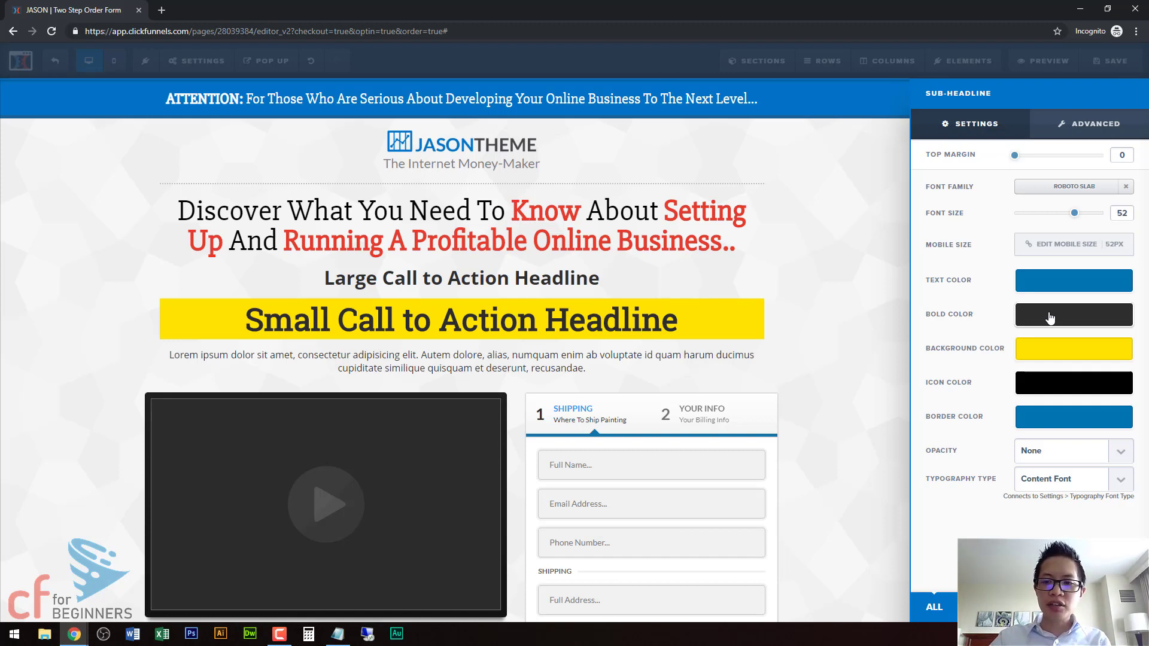
click(562, 329)
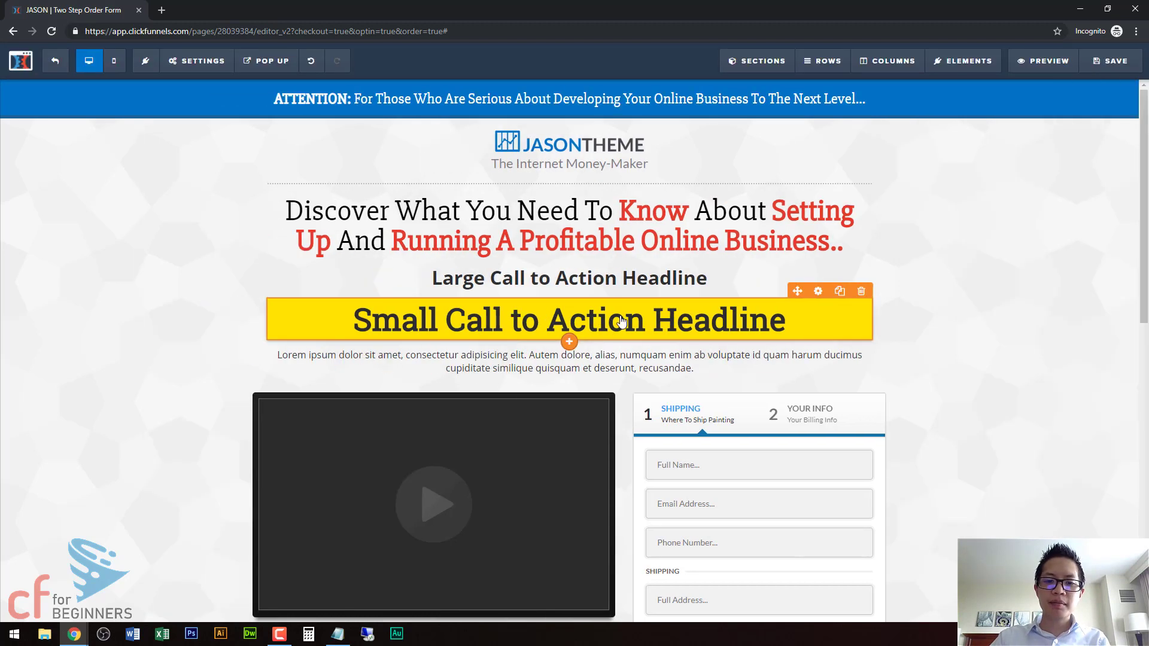
Step: Remove the bold formatting from the word "Action" in the yellow sub-headline
double_click(622, 321)
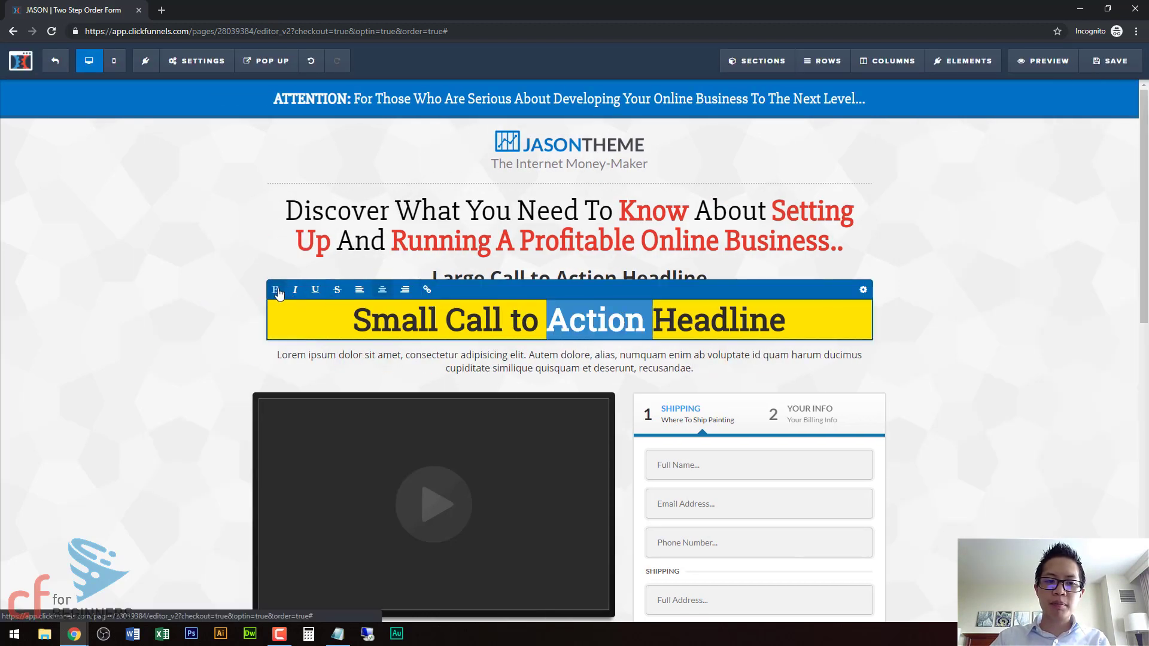
click(600, 319)
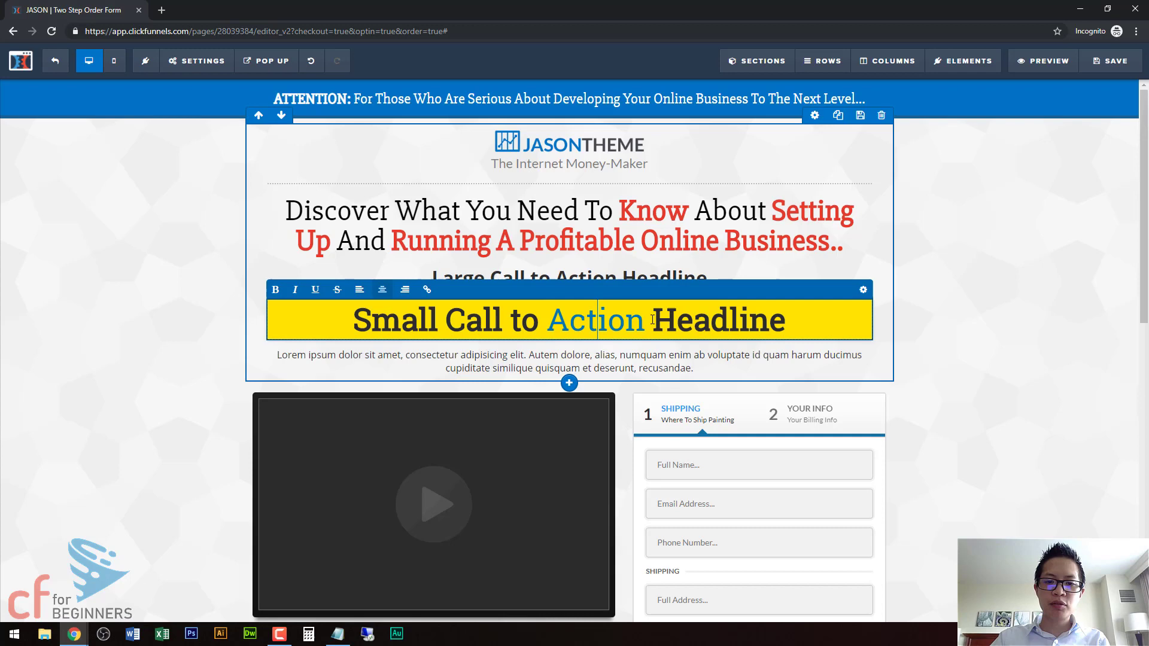
click(906, 323)
Step: Review the sub-headline's text color and bold color in its settings and close them
mouse_move(807, 322)
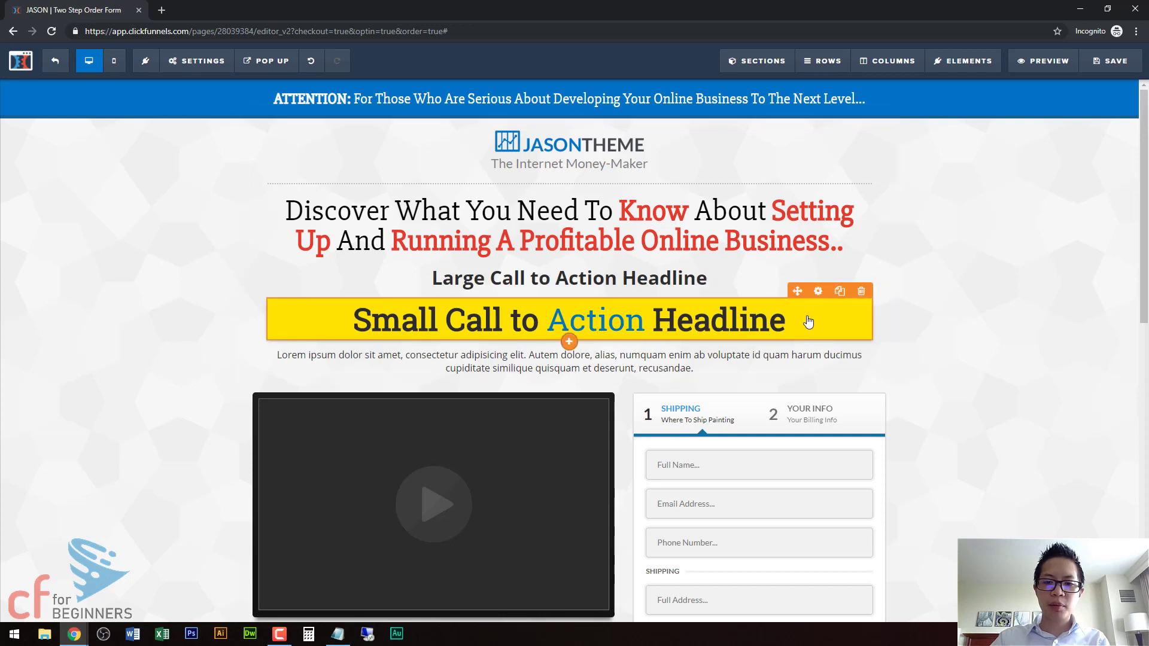
click(818, 292)
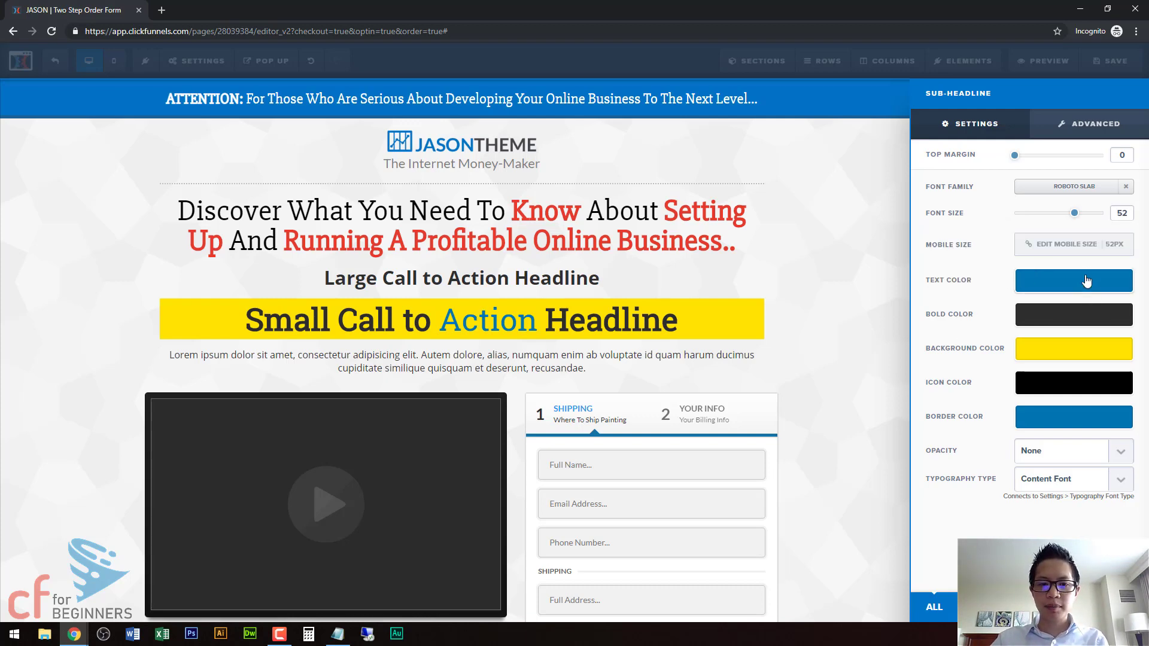
click(828, 289)
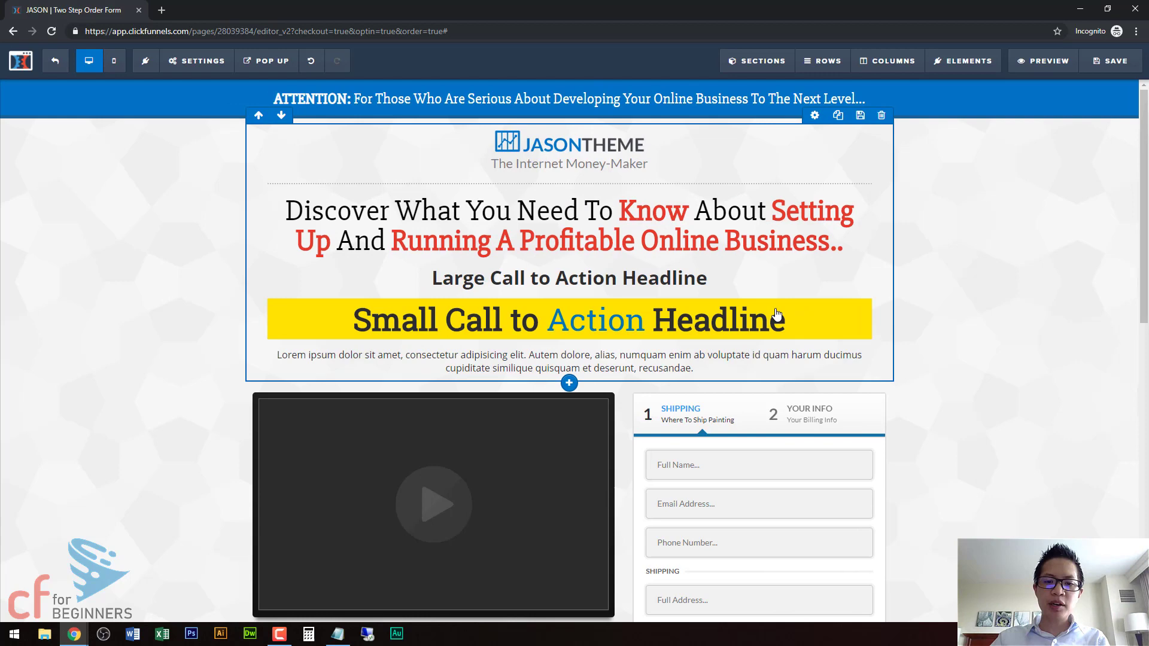
Step: Open the sub-headline's settings and set its icon color to the muted red #a64e4e
click(729, 315)
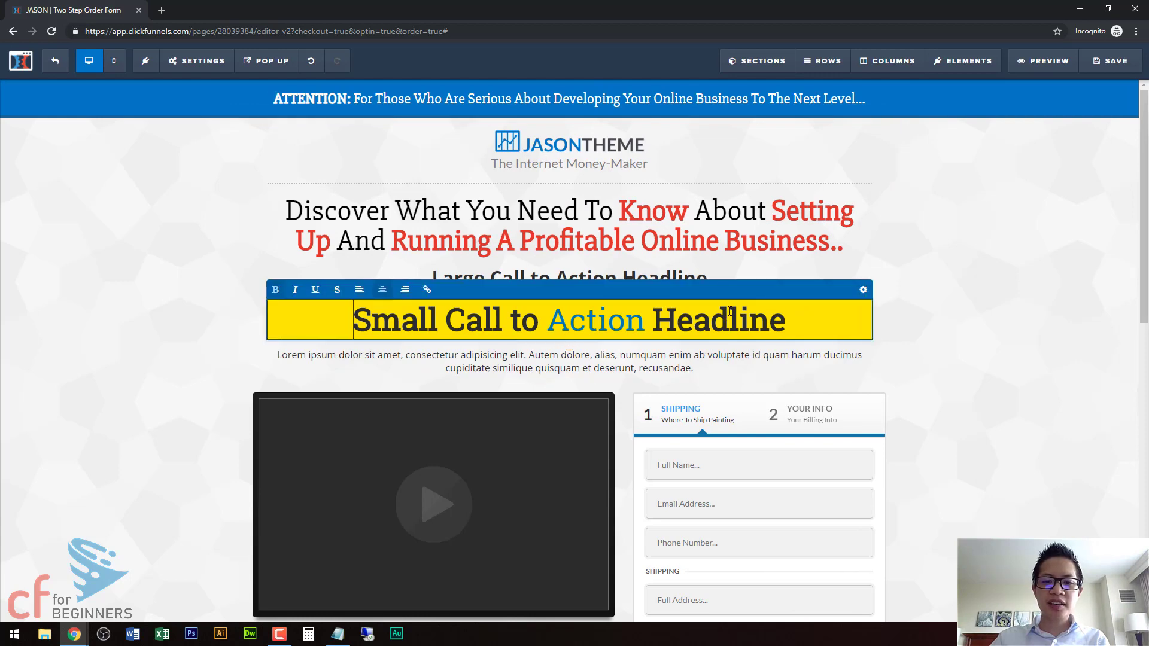
click(862, 290)
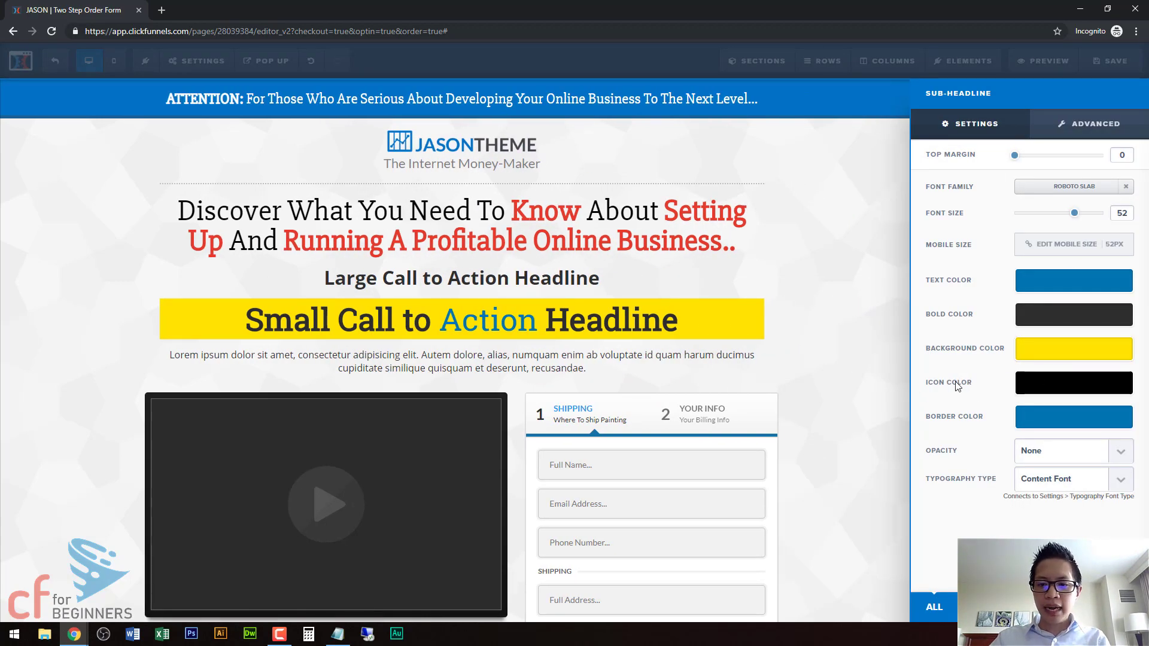
click(1027, 384)
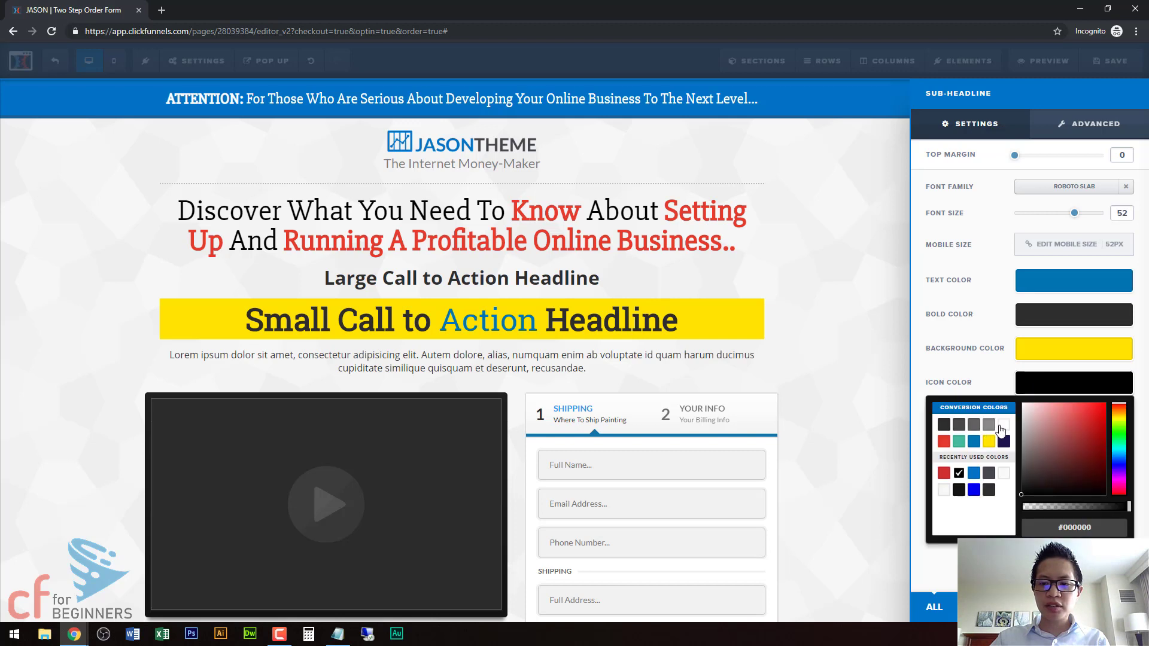
click(1087, 419)
click(1063, 433)
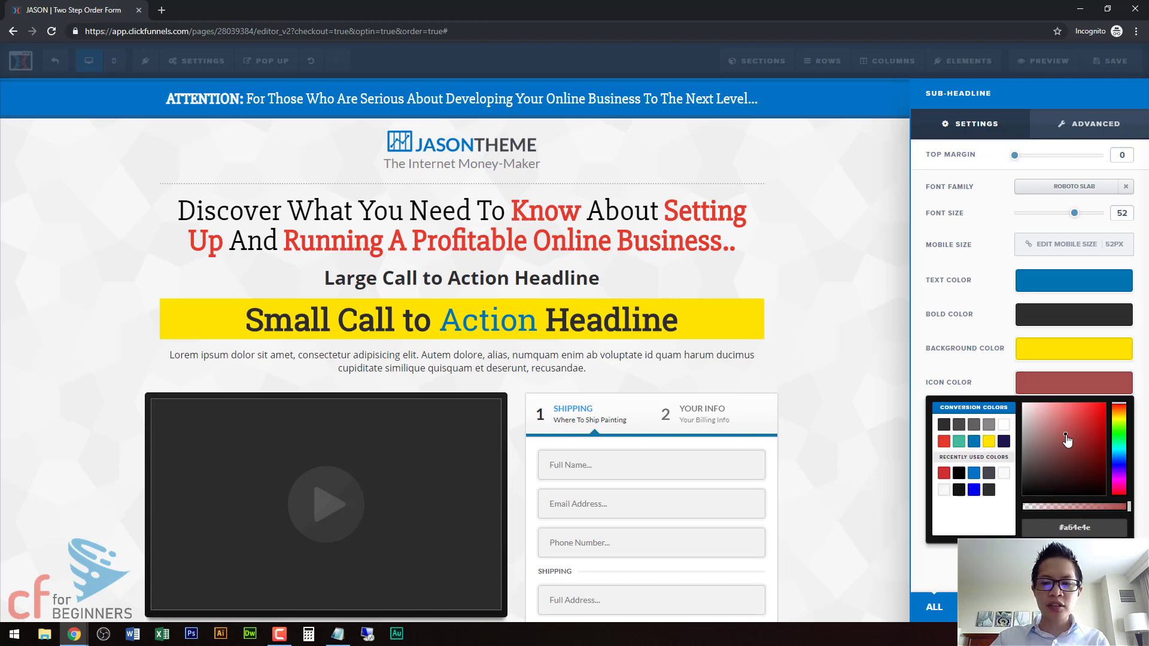
click(964, 378)
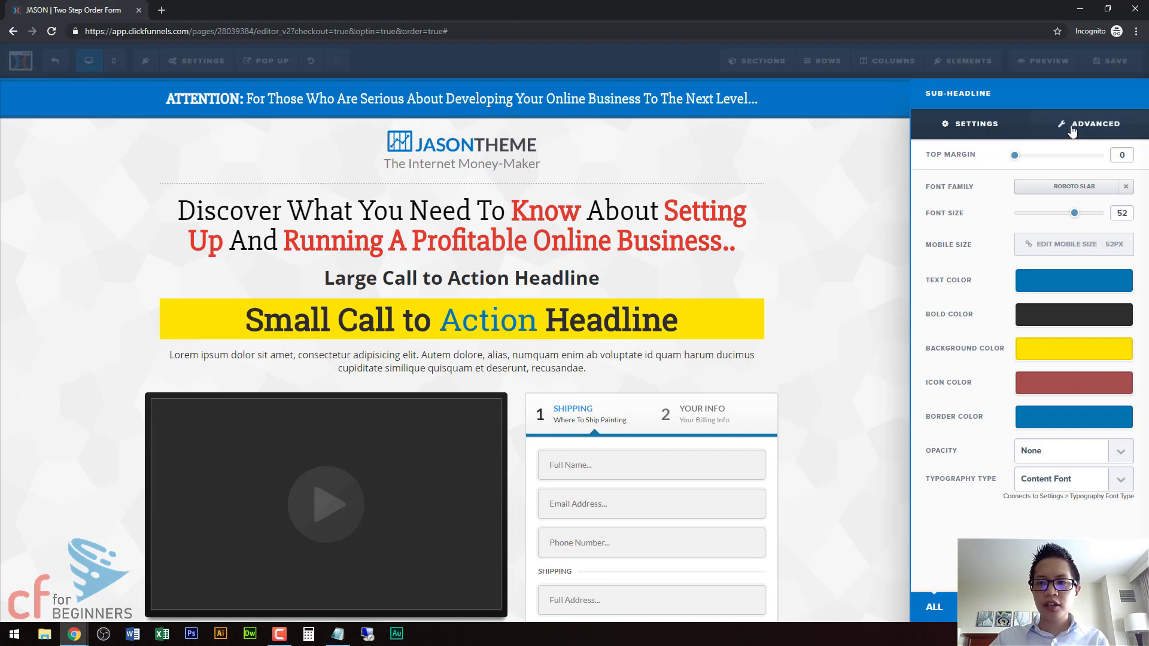
Step: Add a right-pointing chevron icon to the sub-headline through its advanced style options and close the settings
click(1090, 126)
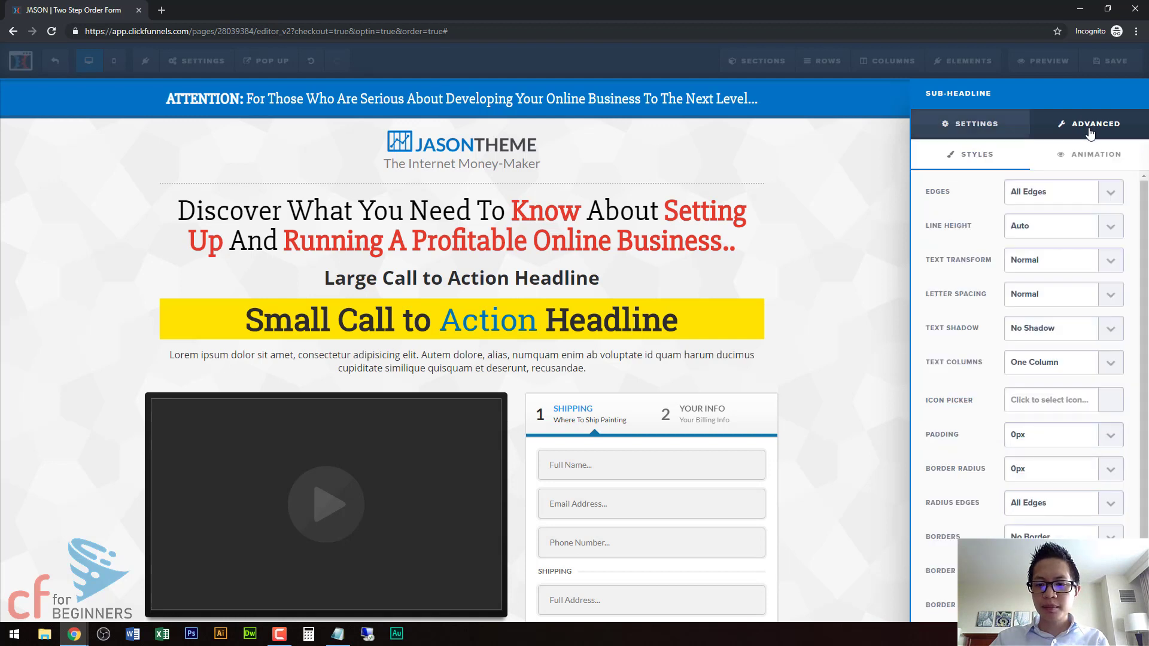
scroll(978, 284, down, 1)
scroll(978, 292, up, 1)
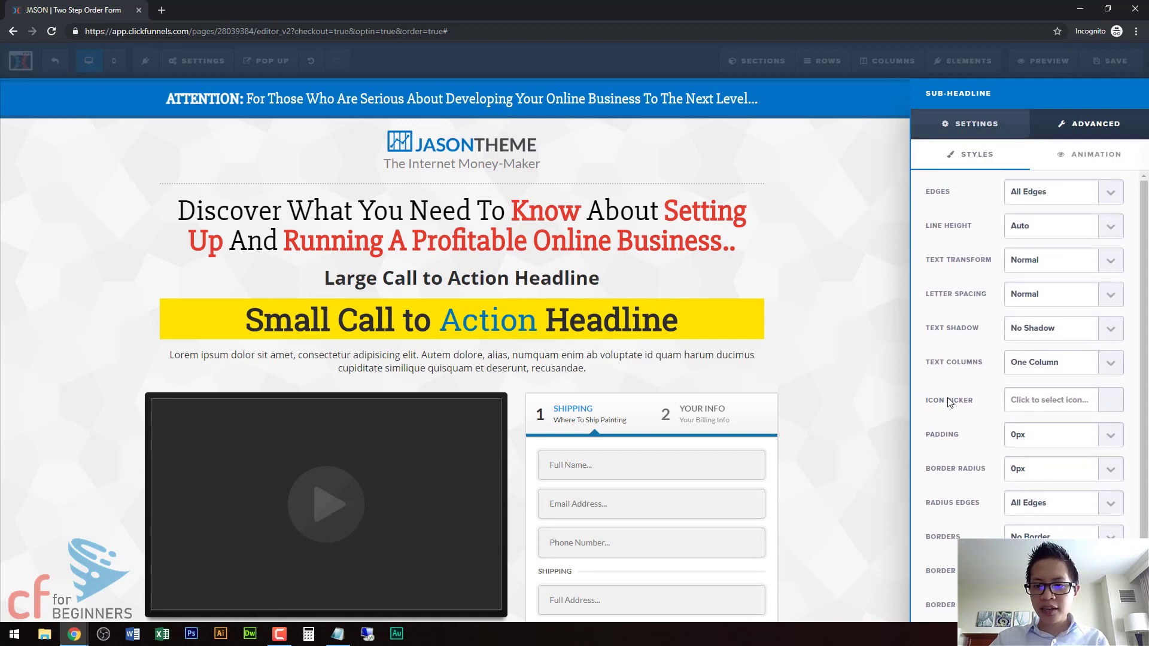
click(1087, 405)
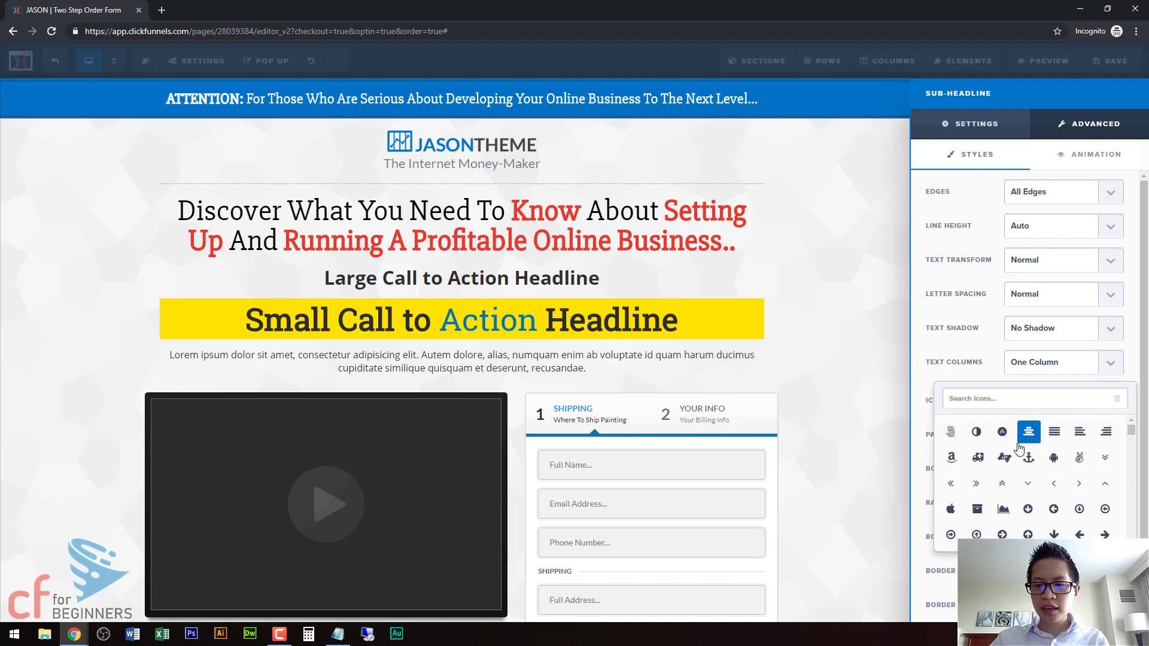
scroll(1017, 473, down, 5)
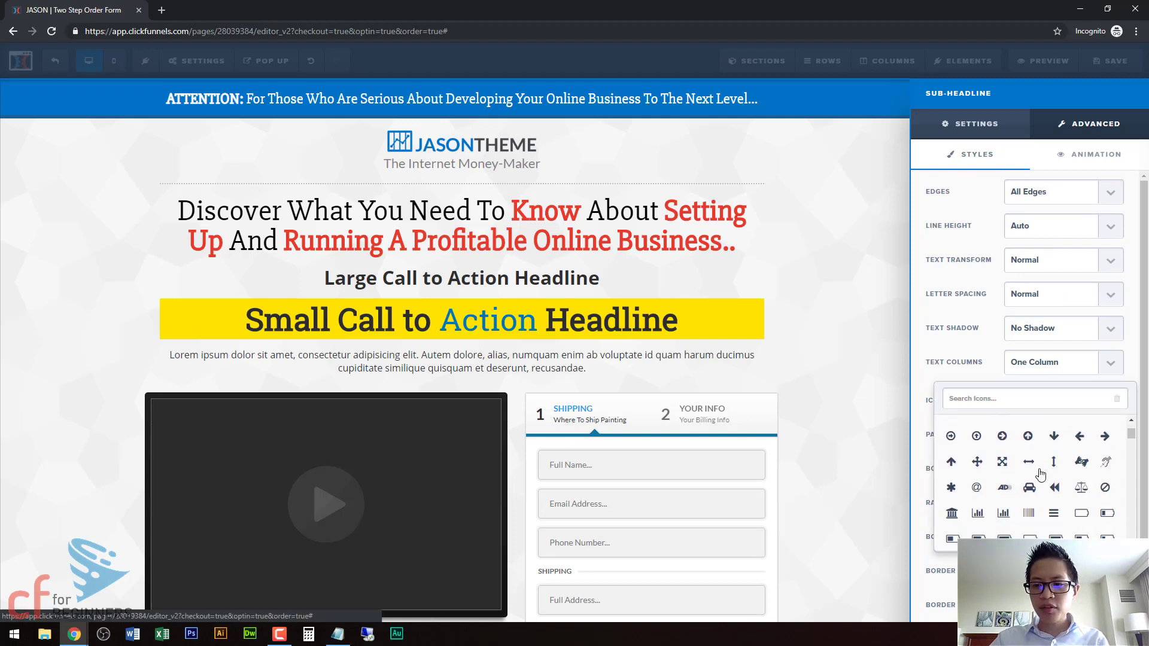
scroll(1035, 476, down, 3)
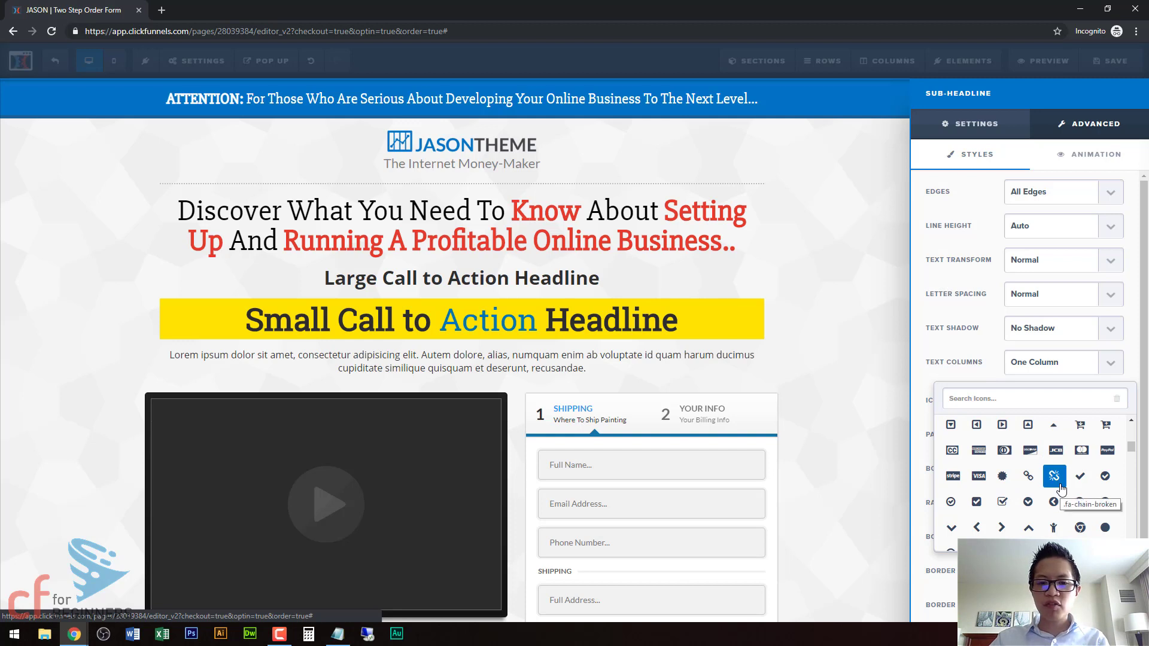
scroll(1061, 489, down, 1)
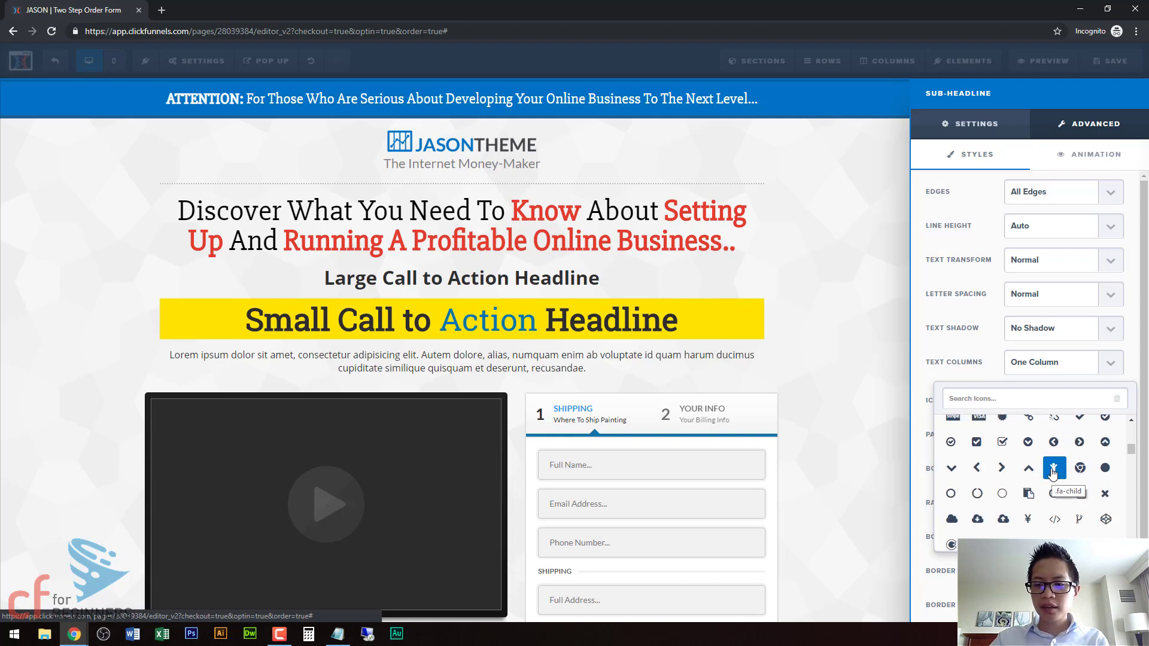
click(1010, 471)
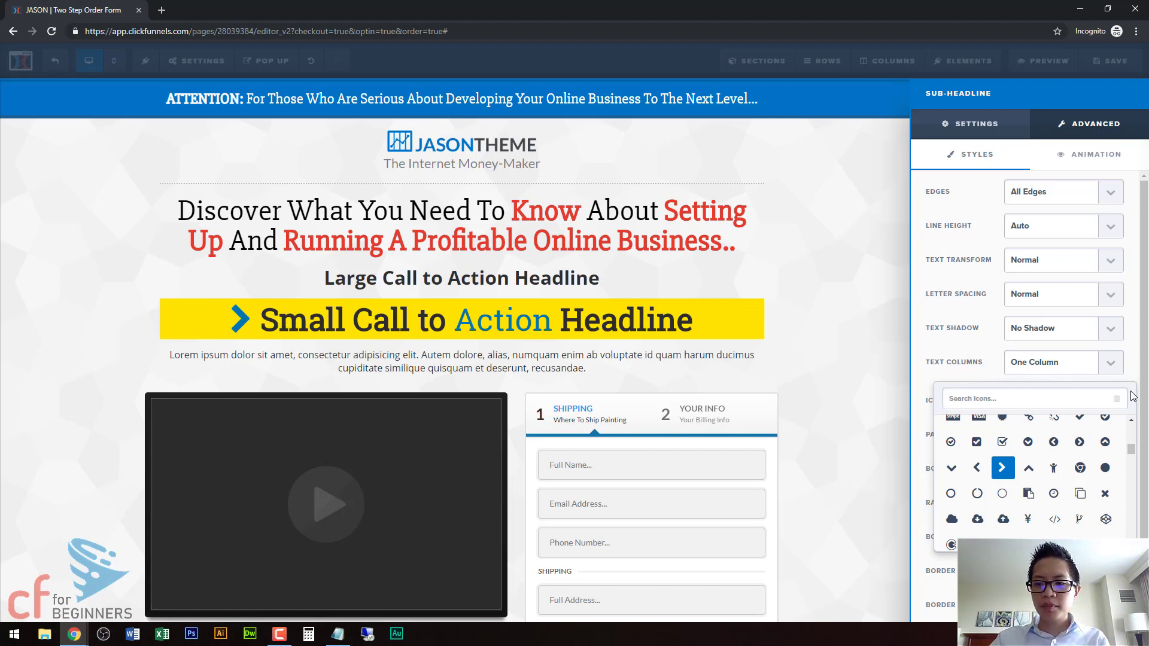
click(802, 271)
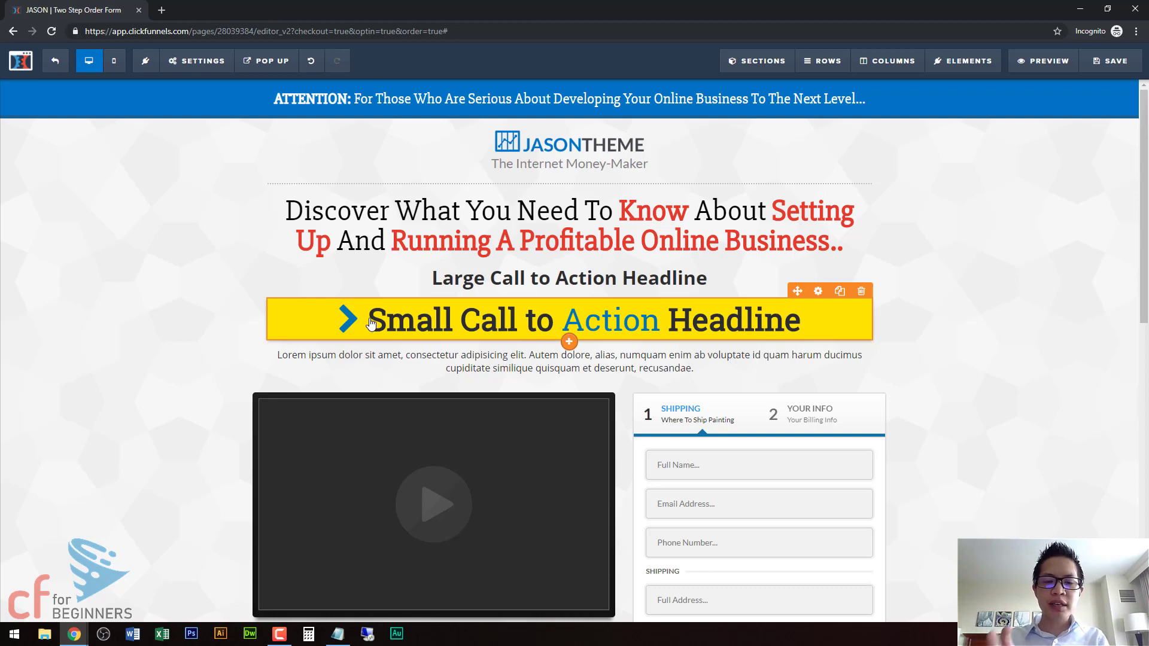
Step: Set the sub-headline's icon color to the red conversion color #e43b2c
click(371, 323)
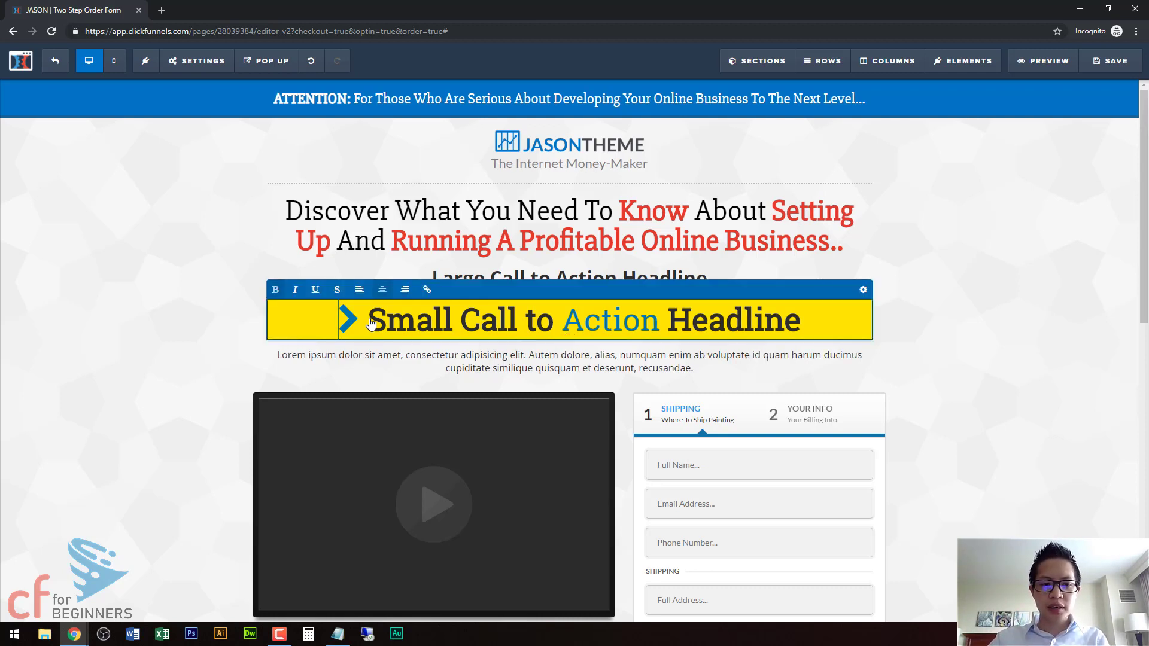
click(863, 290)
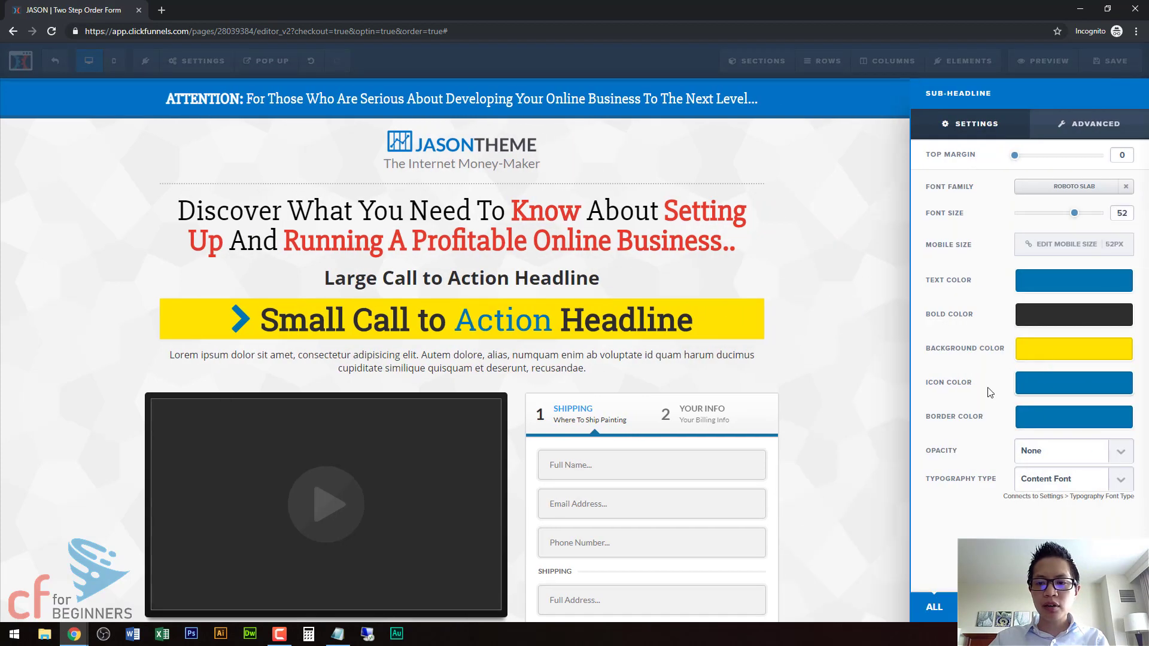
click(1024, 386)
click(944, 442)
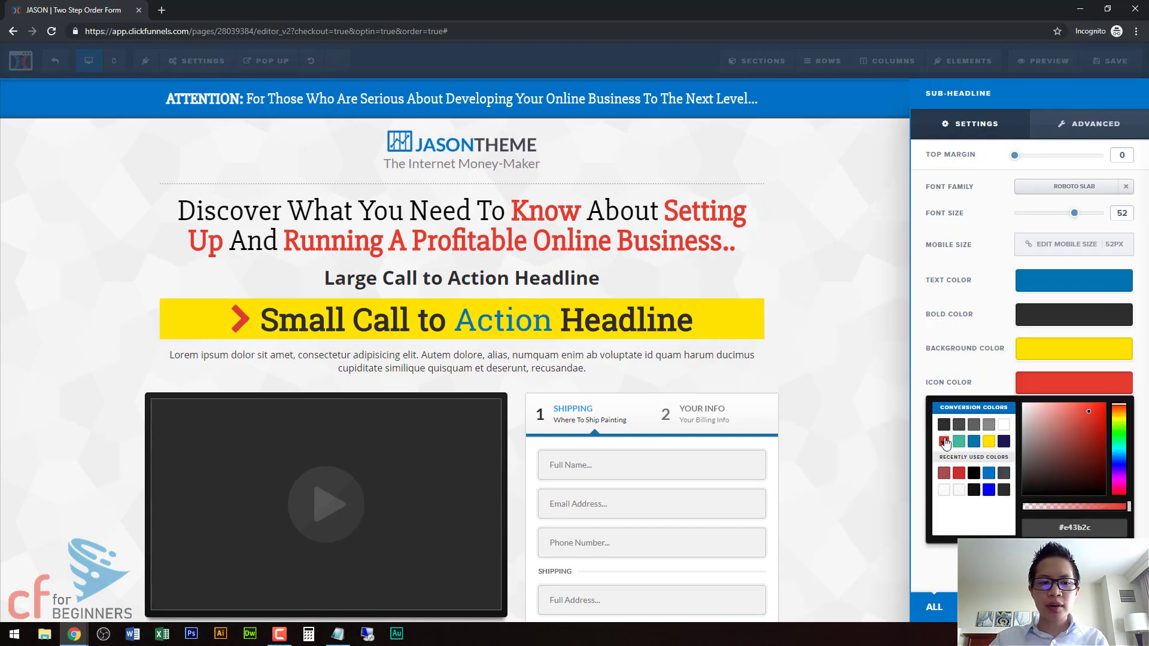
click(979, 372)
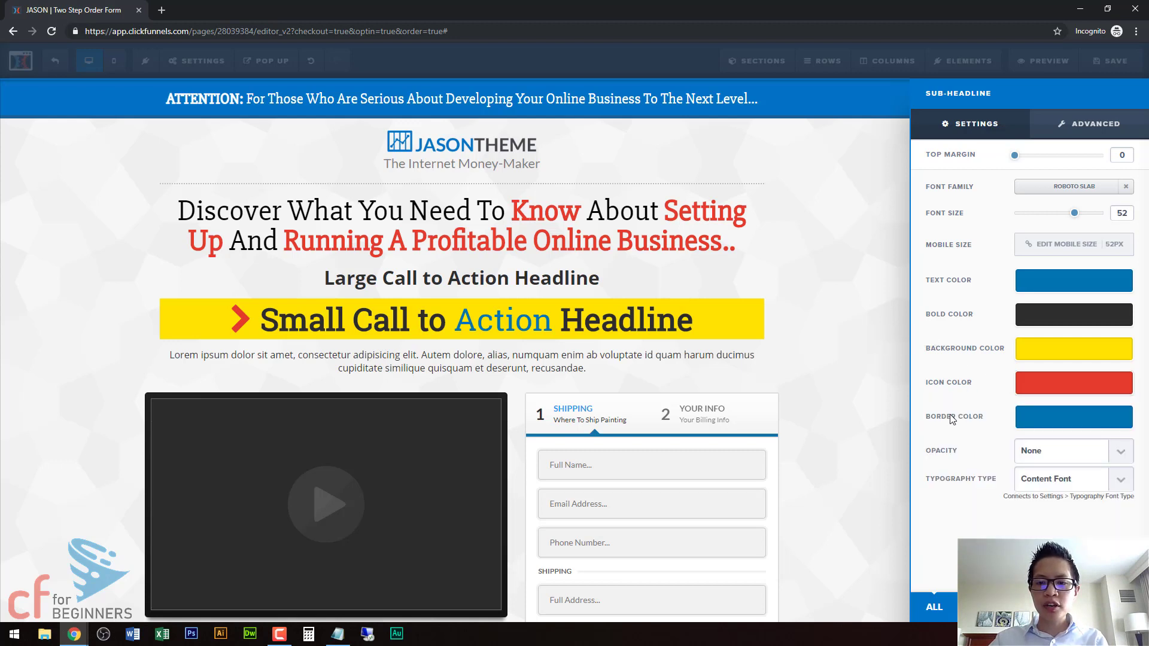
Step: Set the sub-headline's border color to the red conversion color
click(1044, 417)
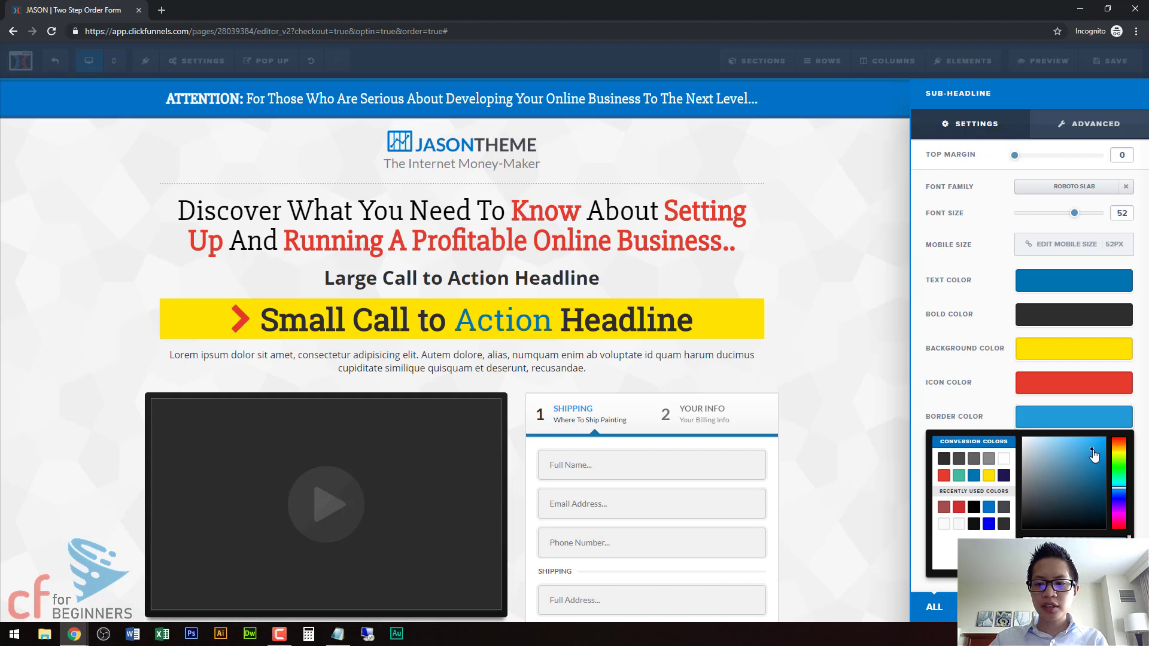
click(943, 475)
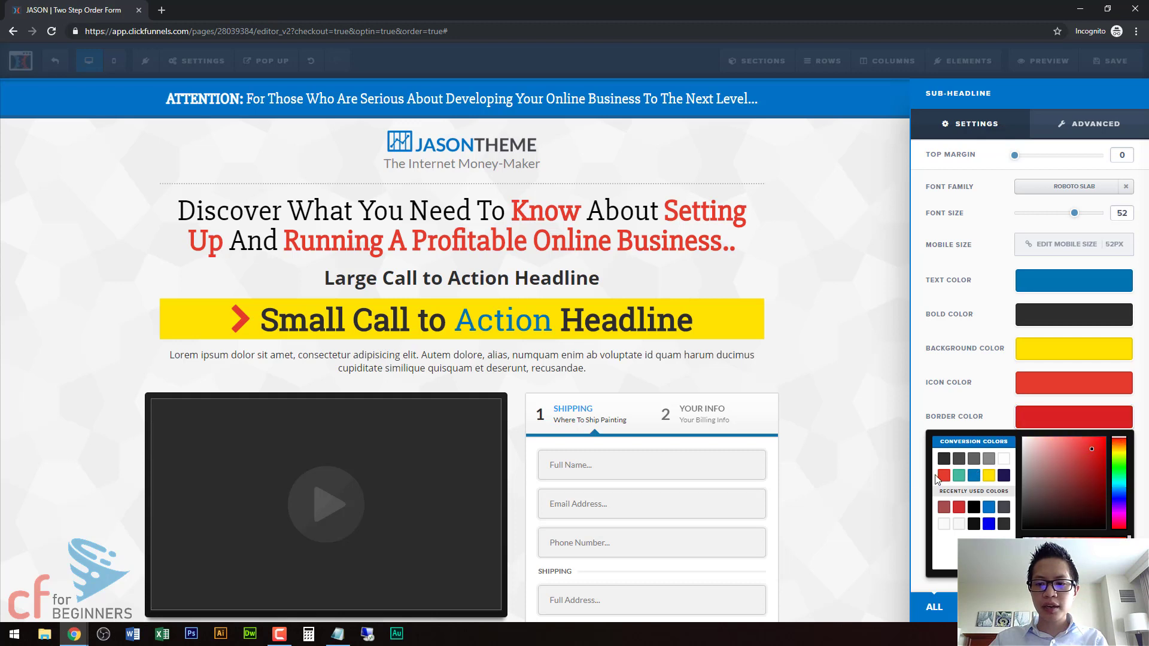
click(954, 413)
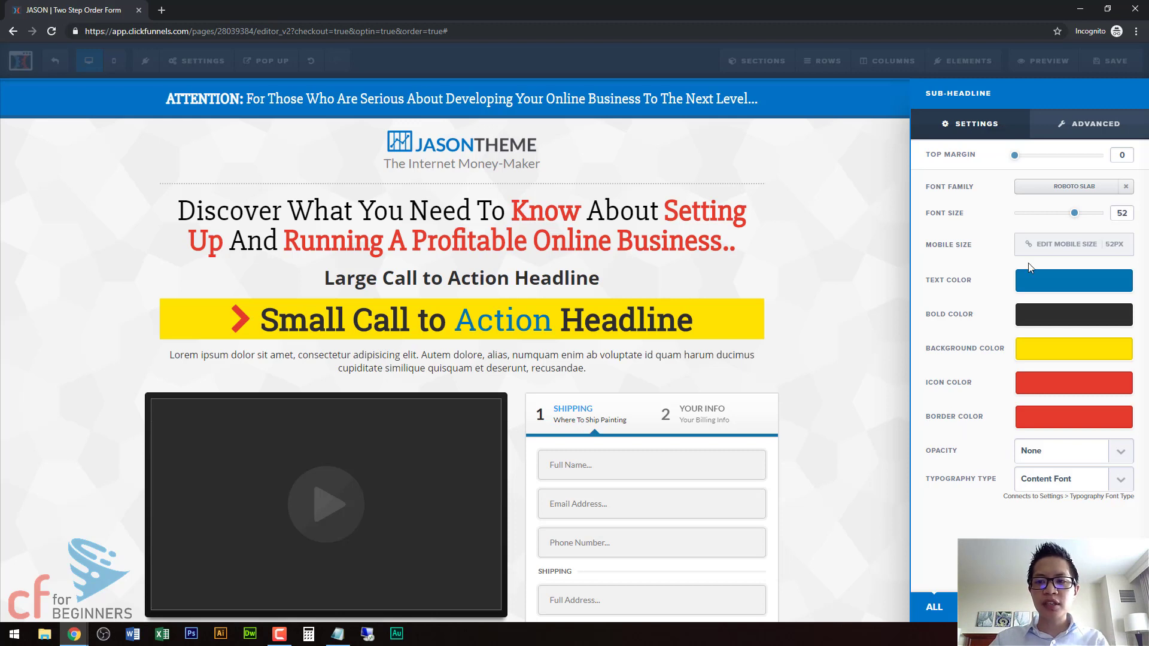
Step: Add a thick Full Border around the sub-headline through its advanced style options
click(1090, 125)
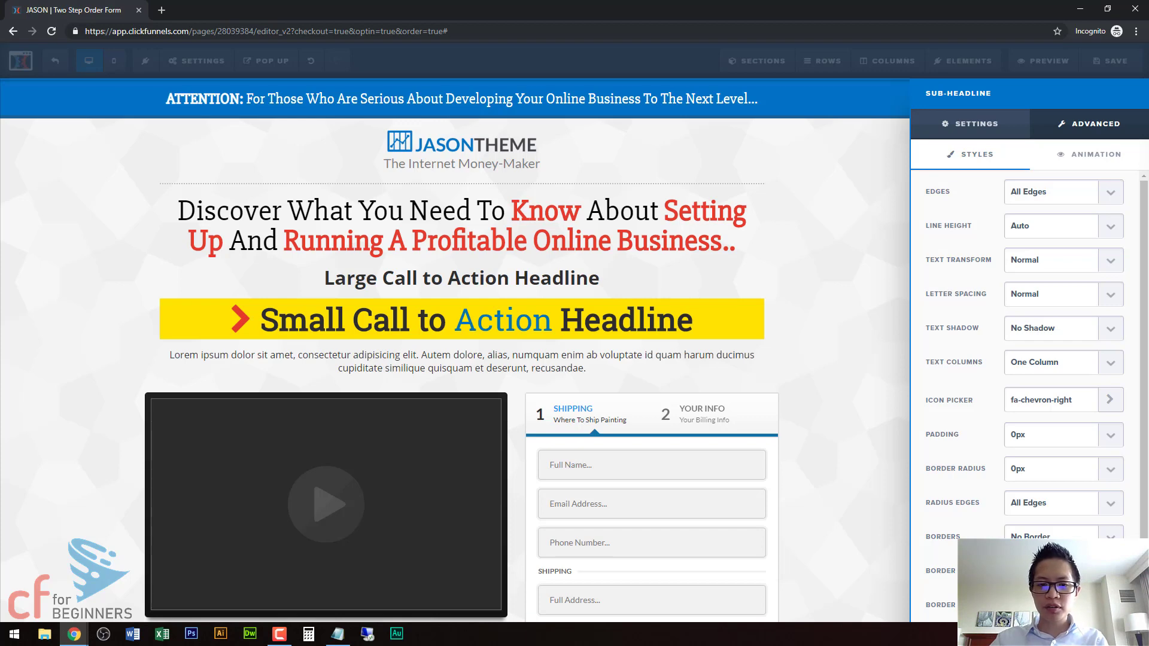
click(826, 329)
click(765, 324)
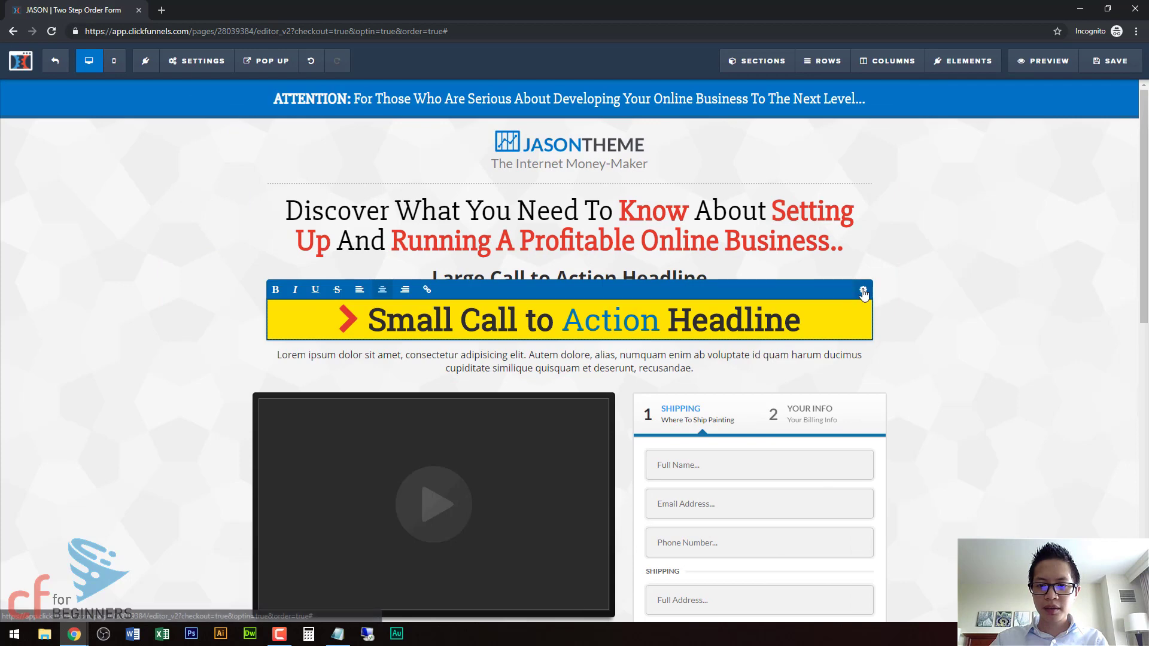
click(862, 292)
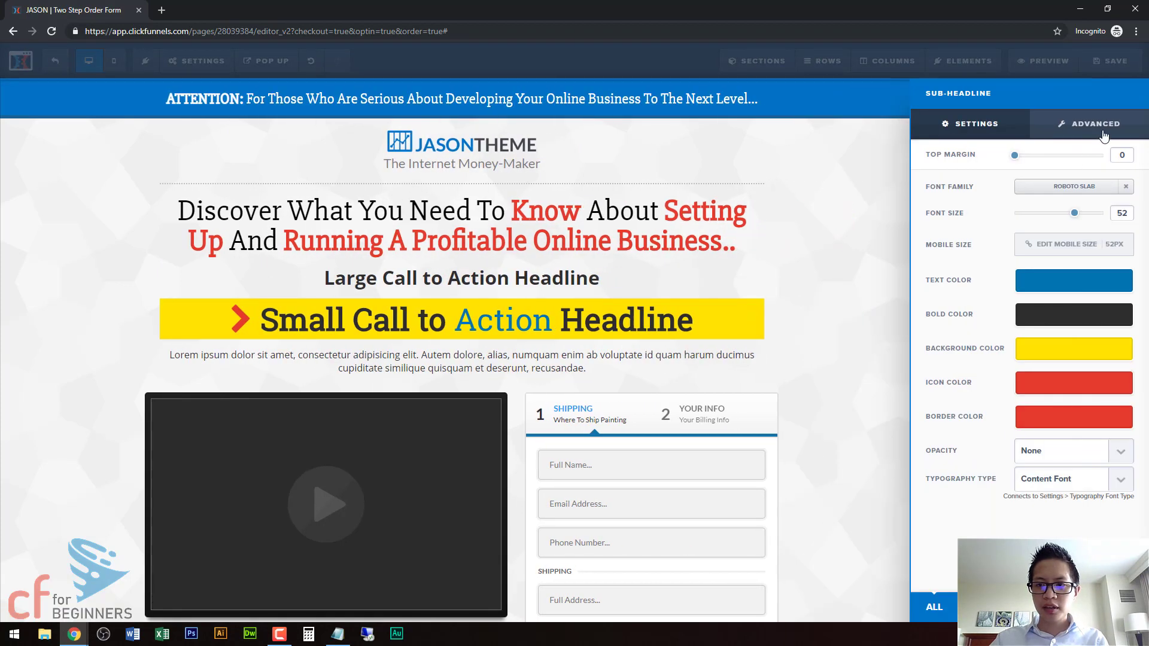
click(1102, 129)
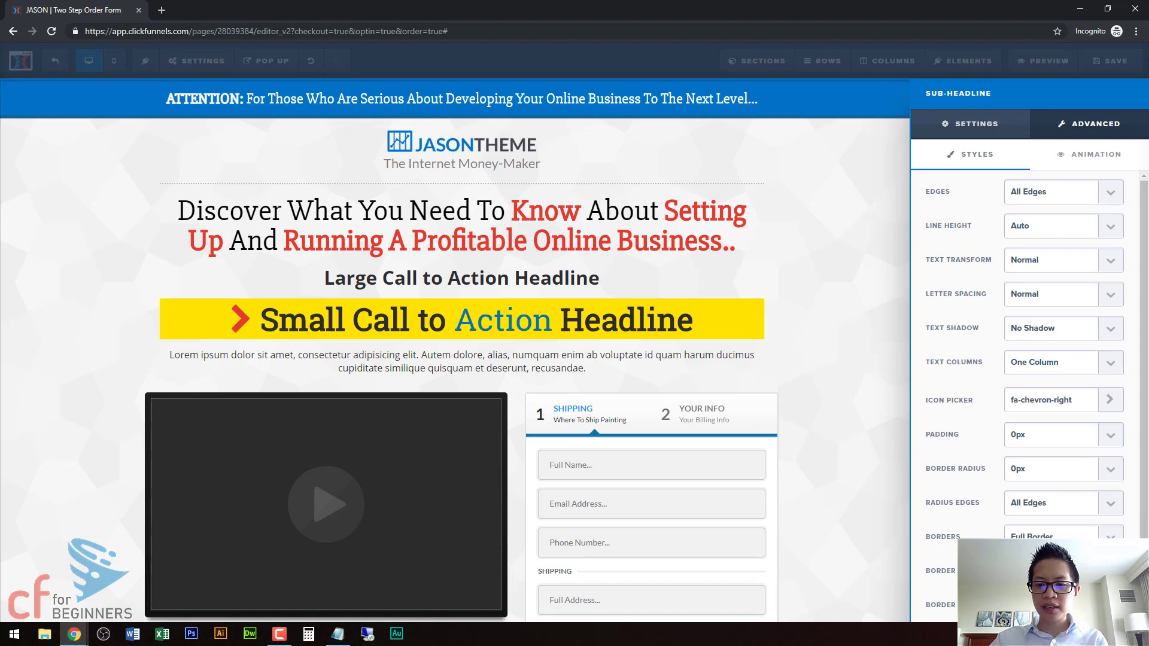
scroll(1026, 359, down, 1)
click(1031, 559)
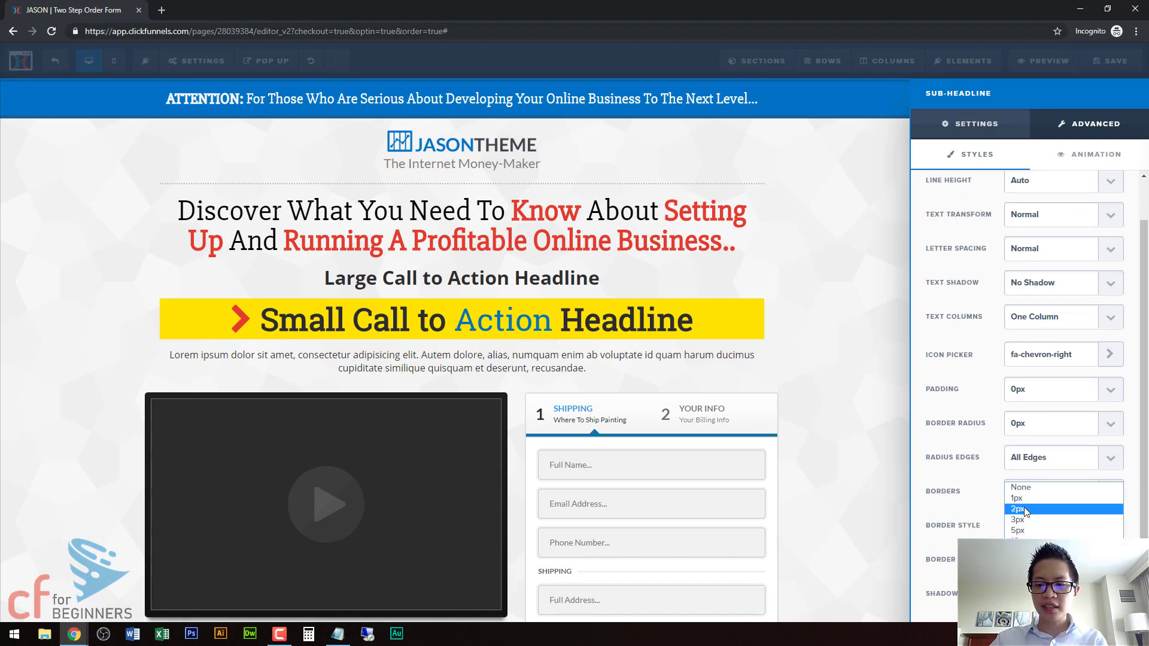
click(1026, 487)
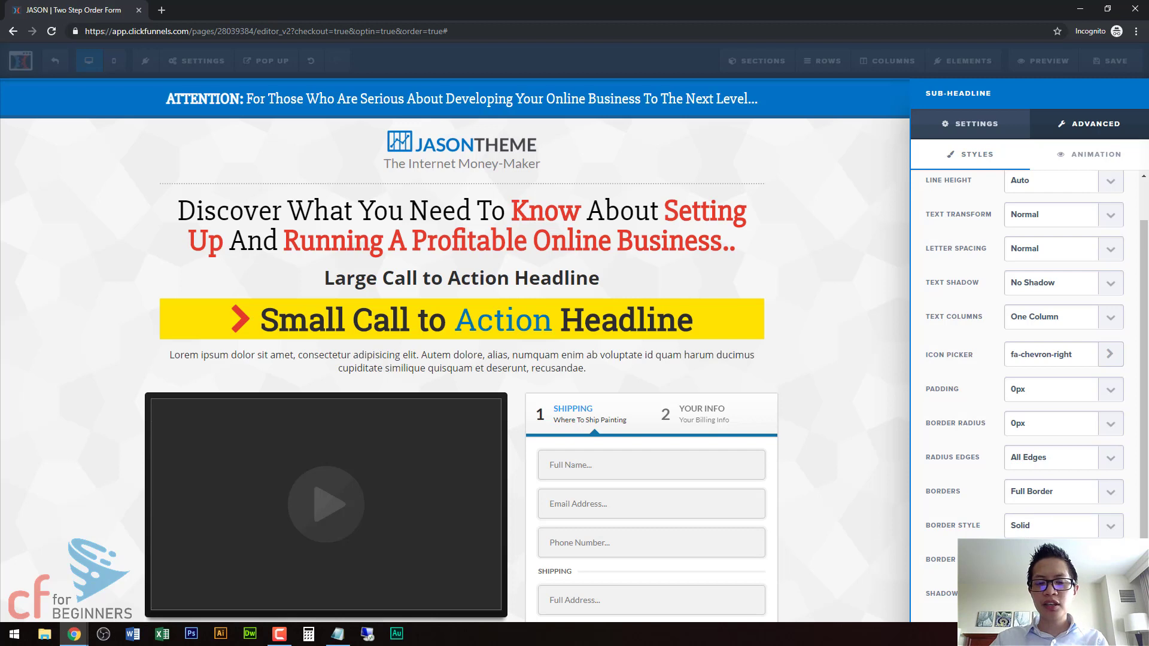
click(1026, 559)
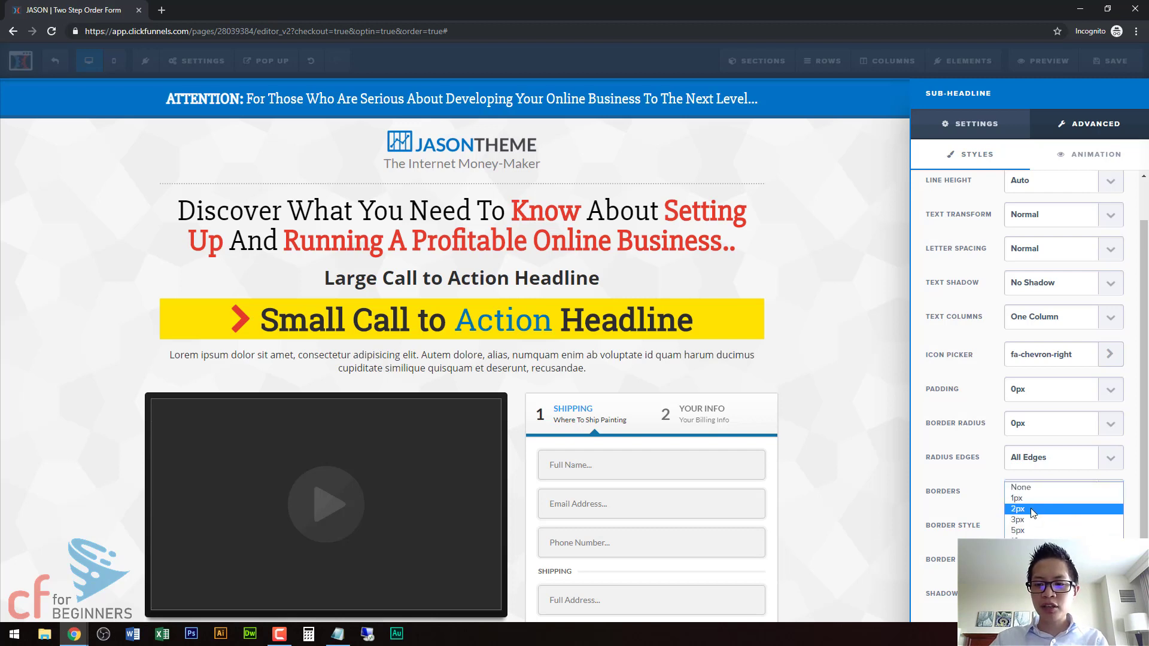
click(1026, 540)
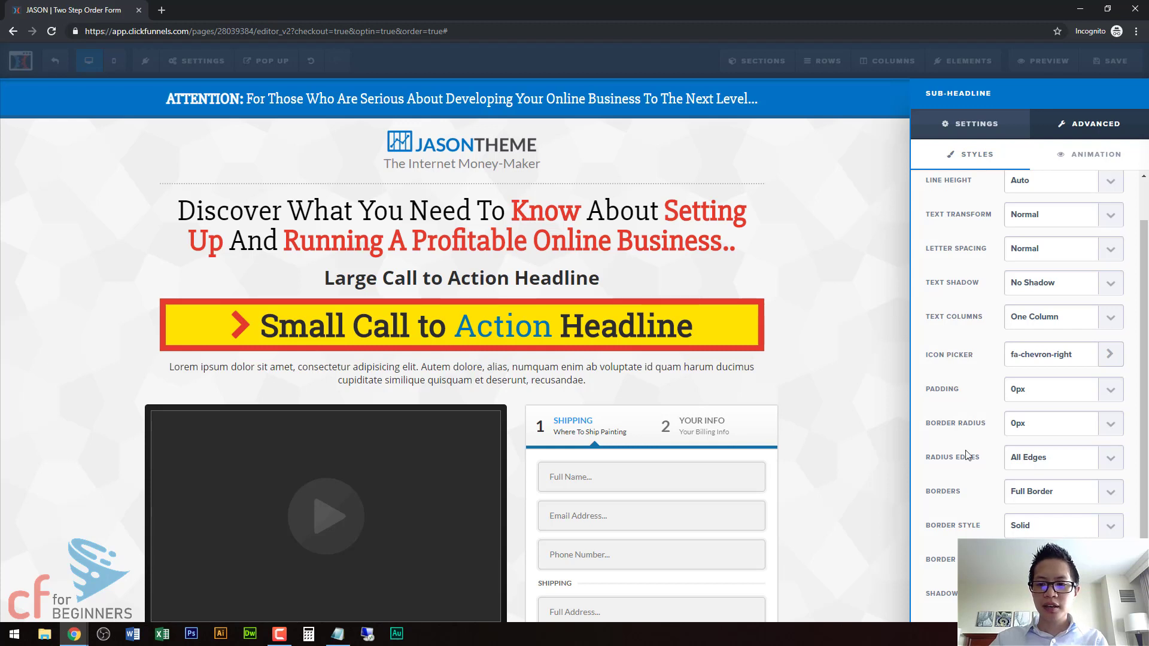
Step: Set the sub-headline's border color to the second dark gray conversion color and close the settings
click(970, 123)
click(1046, 426)
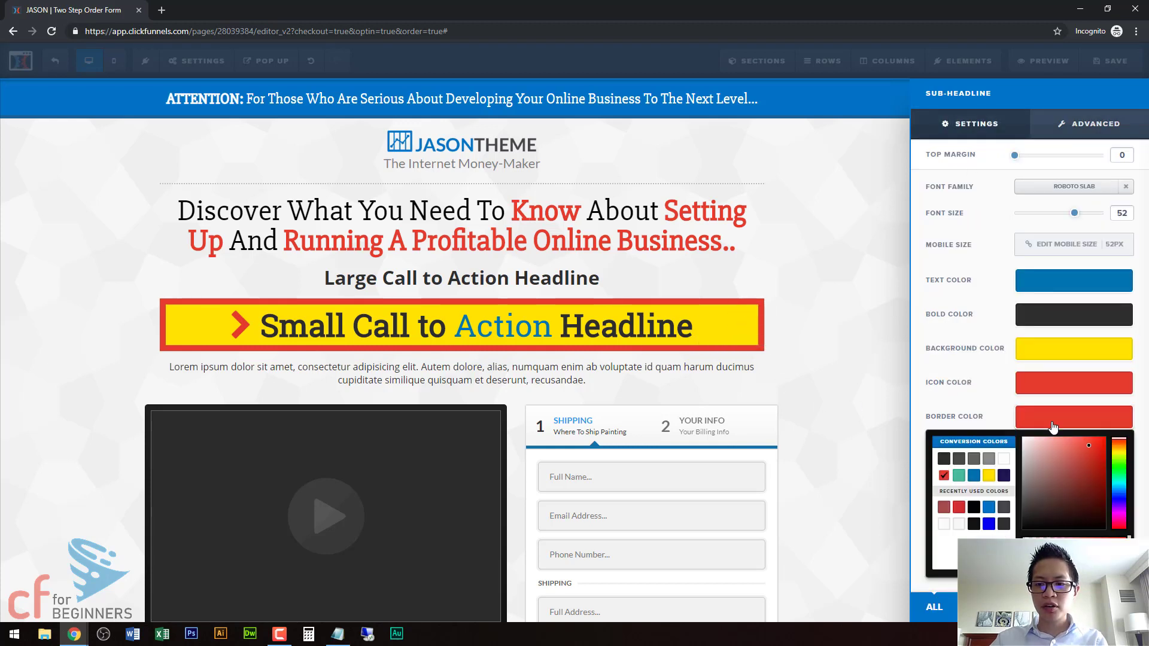
click(959, 461)
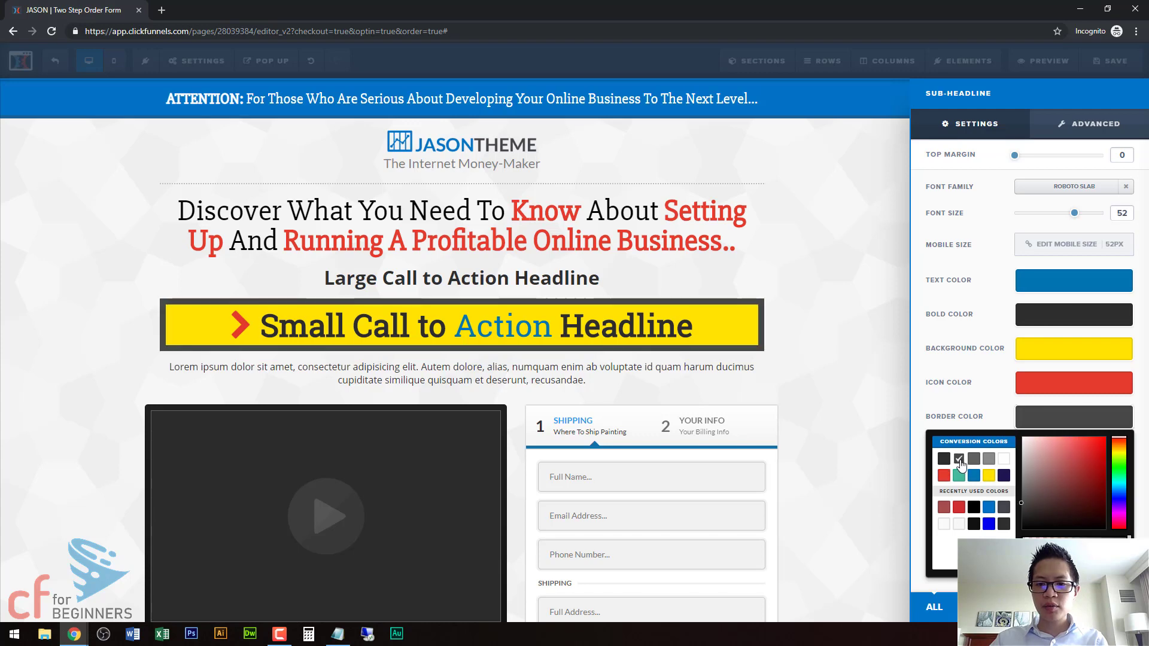
click(1075, 126)
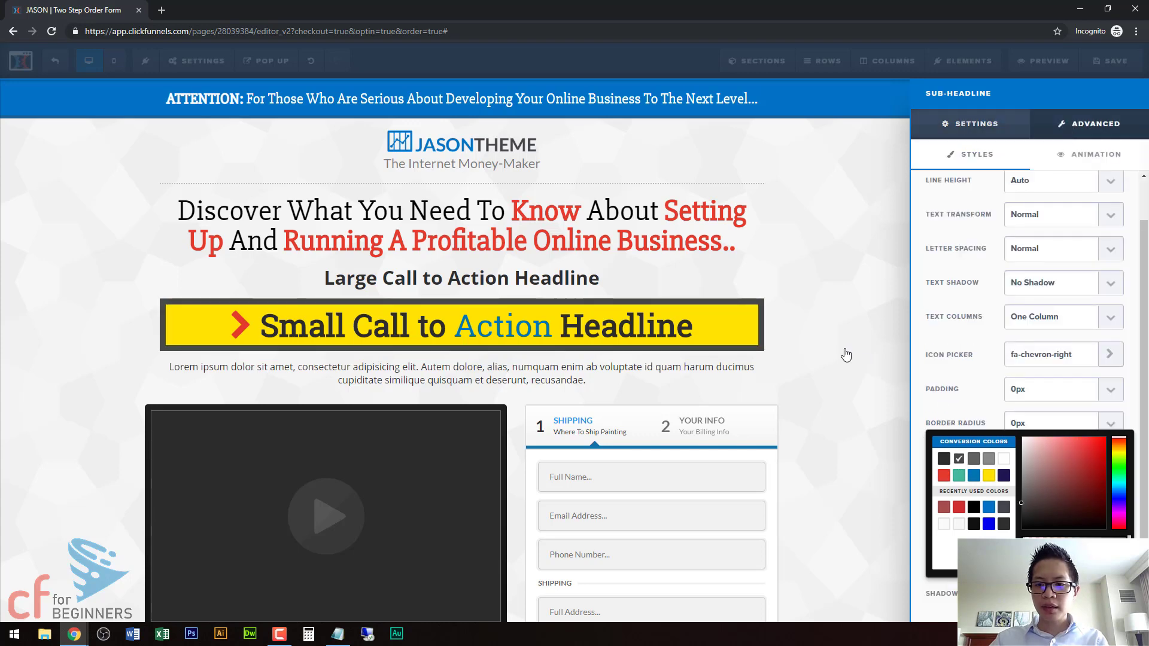
click(874, 261)
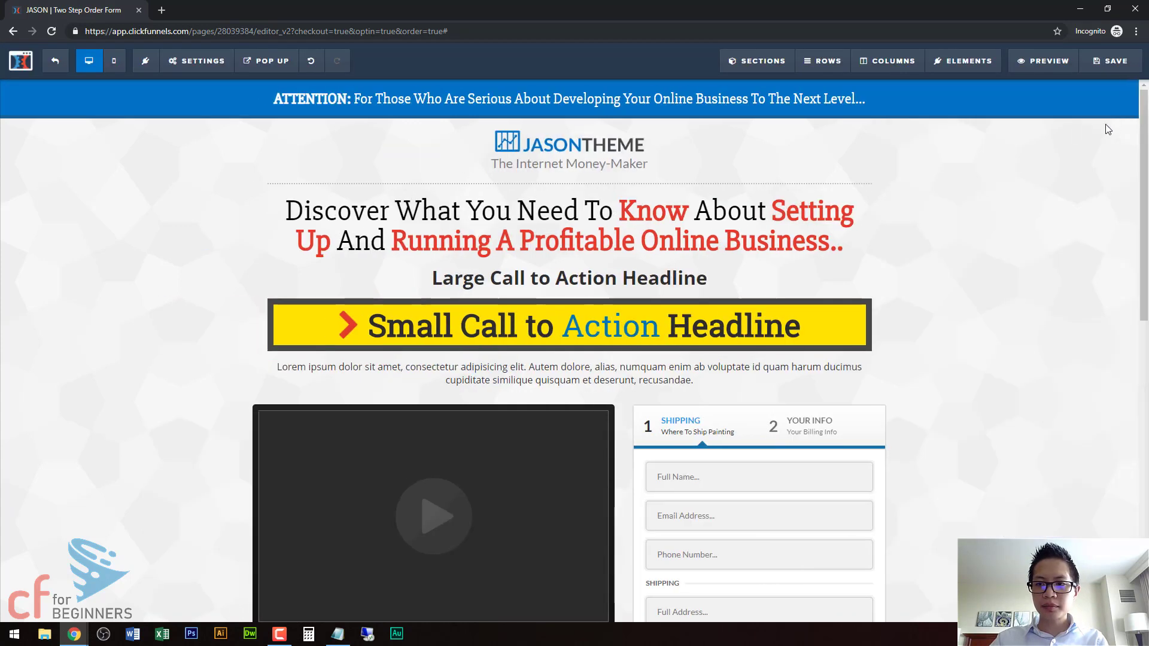
Step: Reopen the sub-headline's advanced styles, switch its borders to Bottom Border and make the border style dotted
click(853, 326)
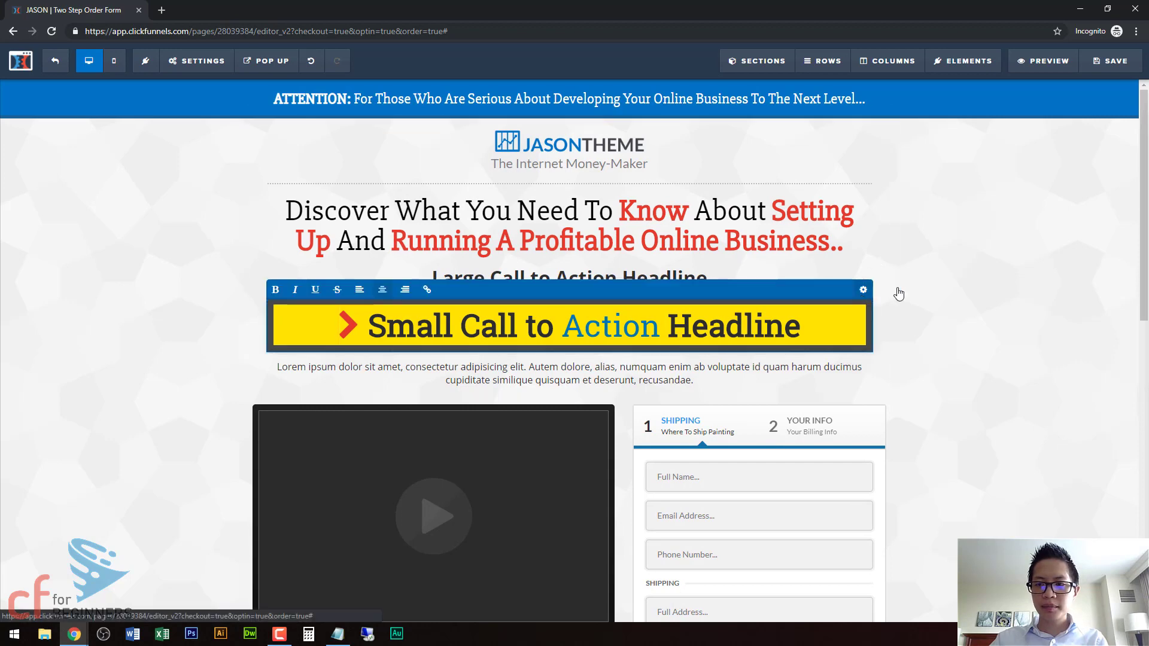
click(863, 289)
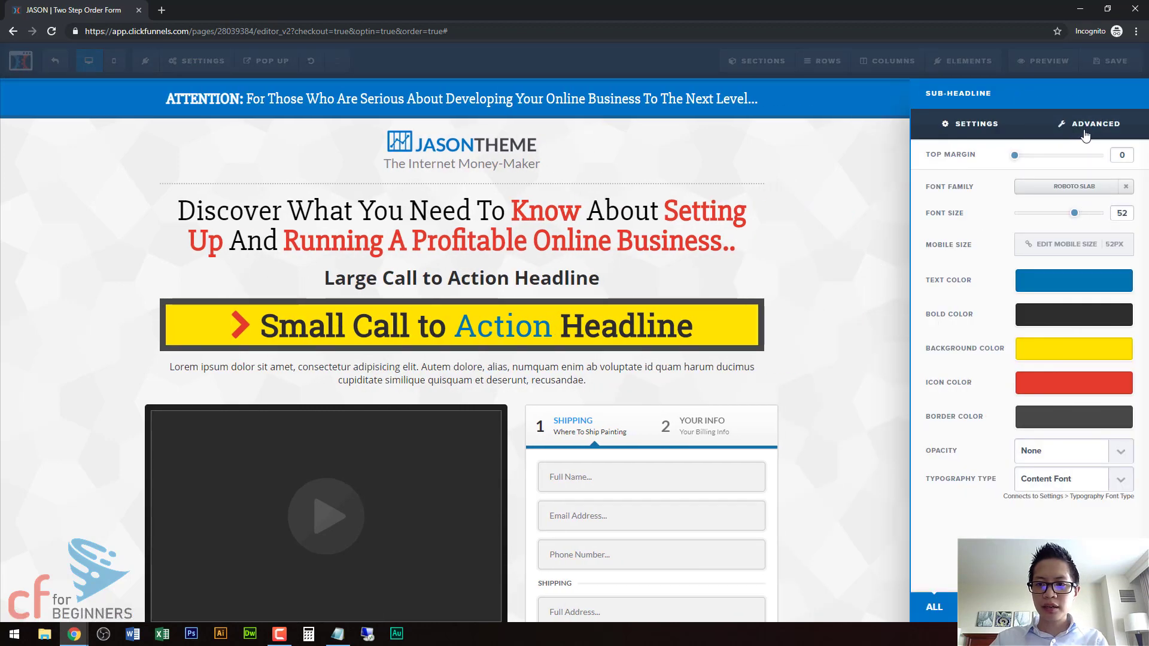
click(1085, 133)
scroll(1035, 423, down, 1)
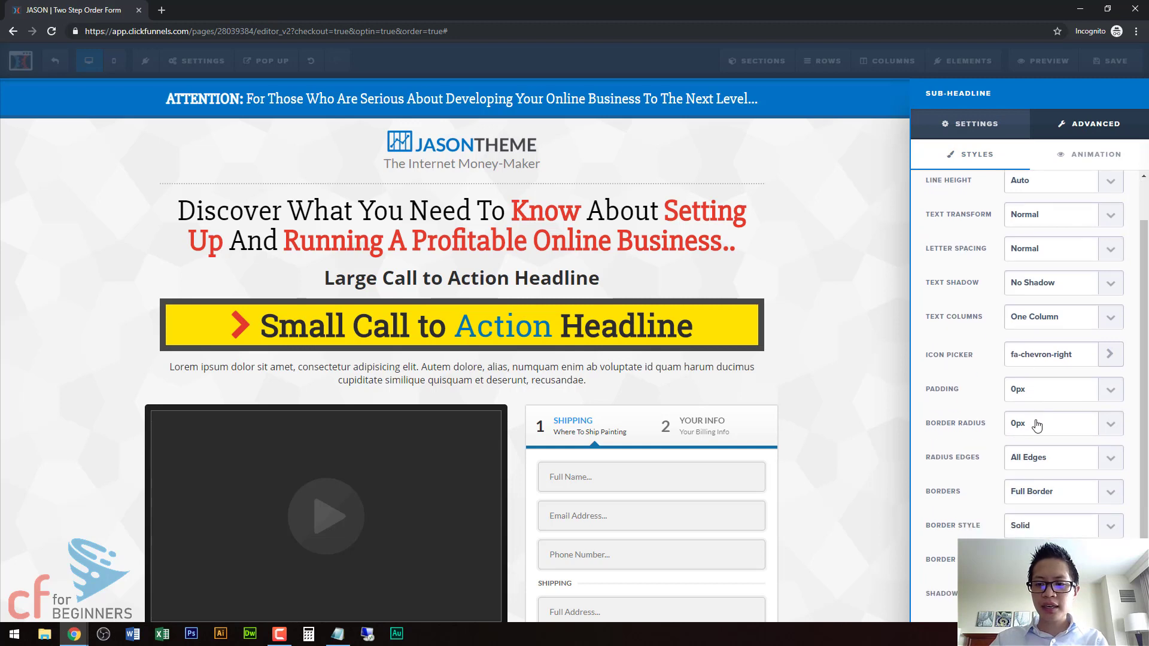
click(1063, 493)
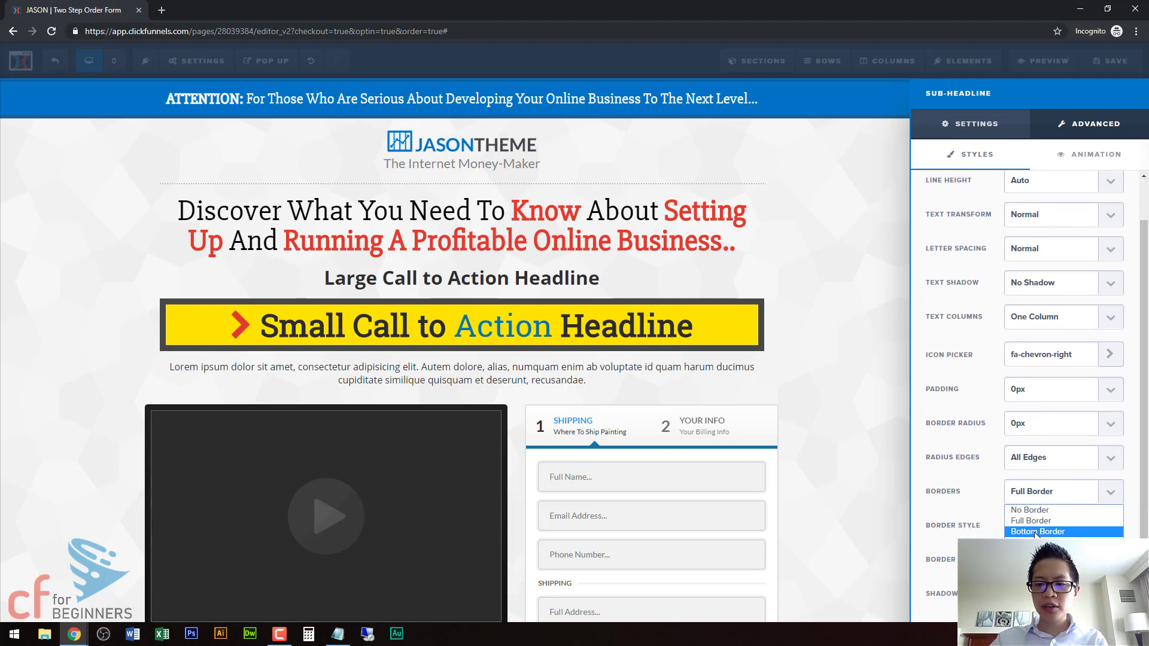
click(1035, 532)
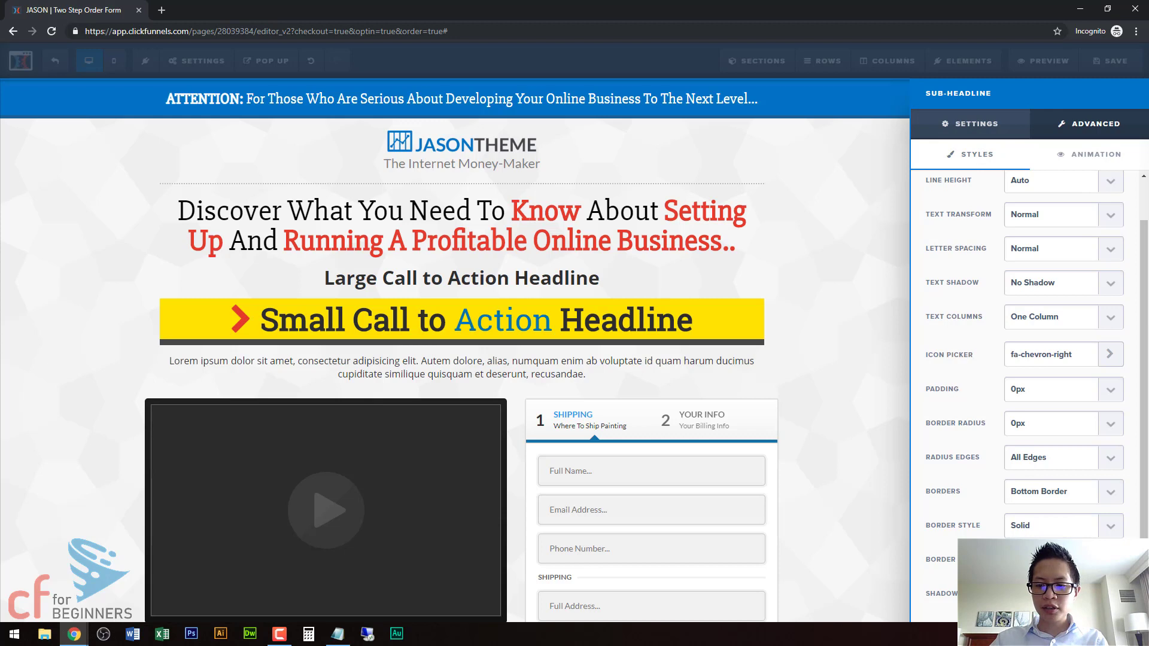
key(Down)
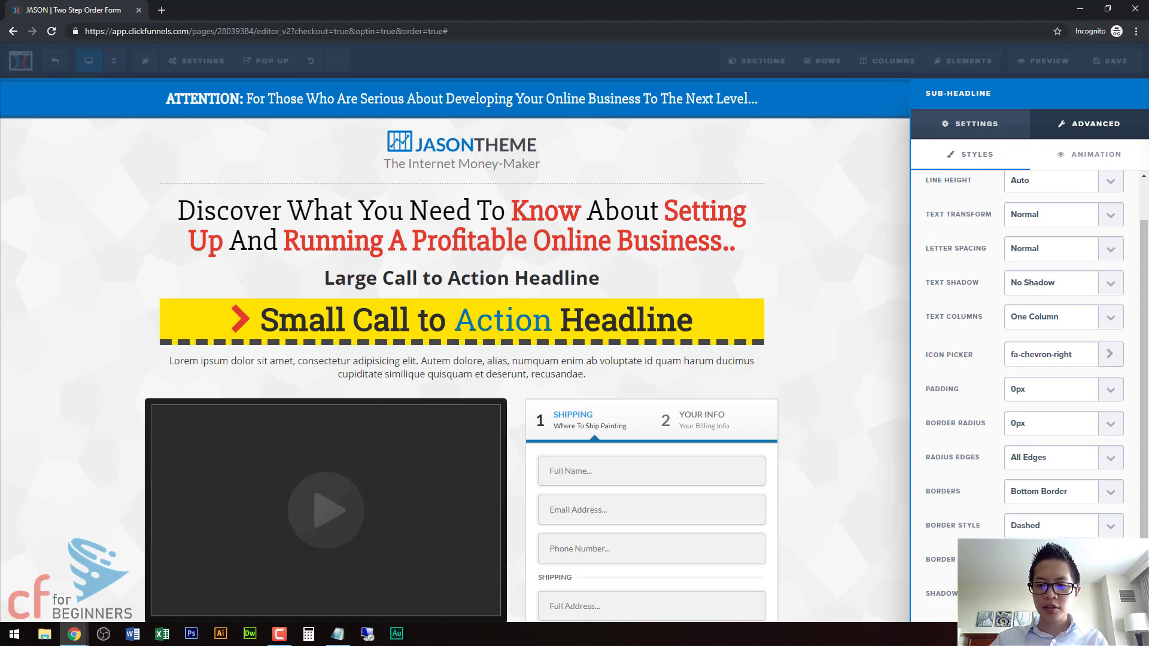
key(Down)
Step: Try the Light Fade, Half Fade and Heavy Fade opacities on the sub-headline and return the opacity to None
click(984, 124)
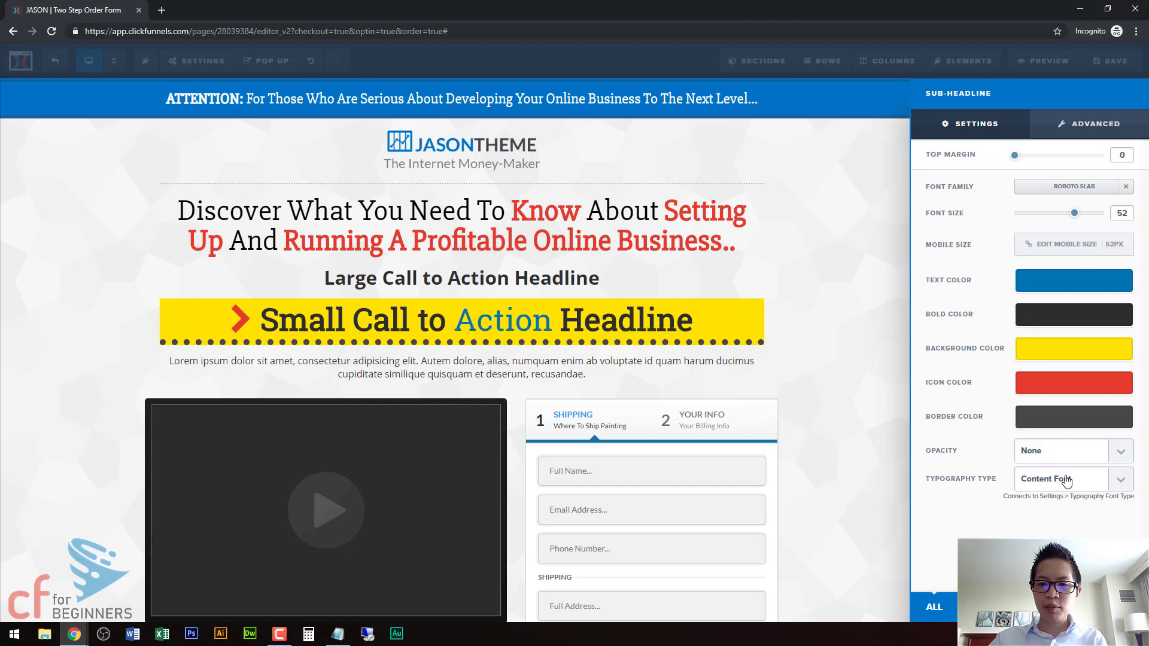
click(1116, 453)
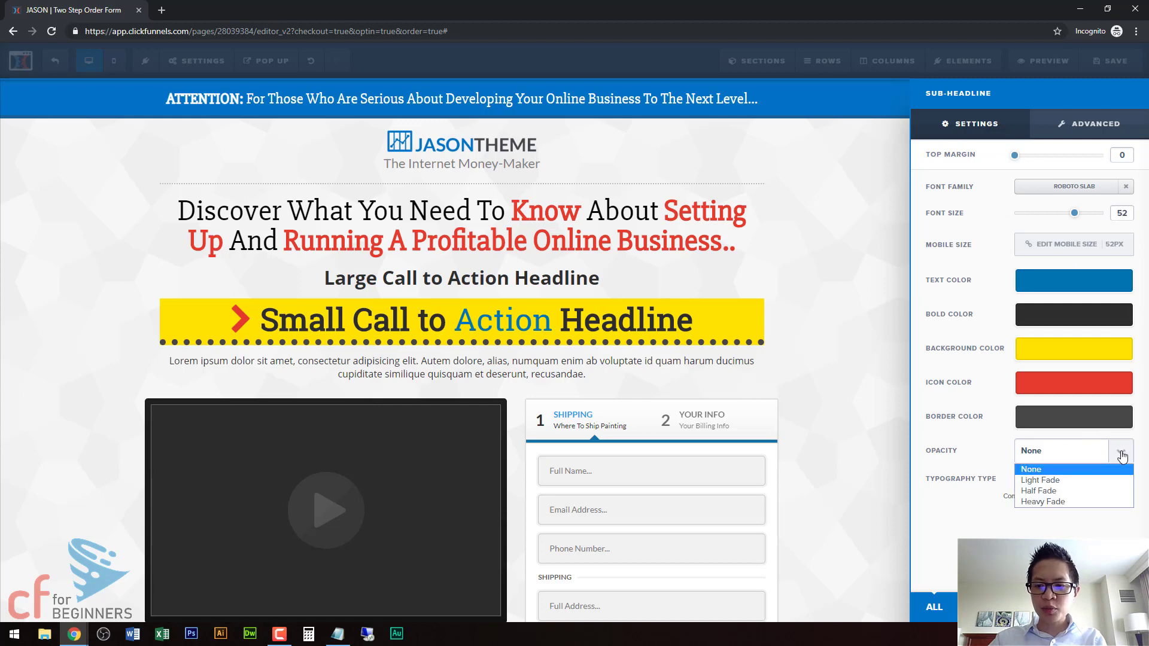
click(1040, 480)
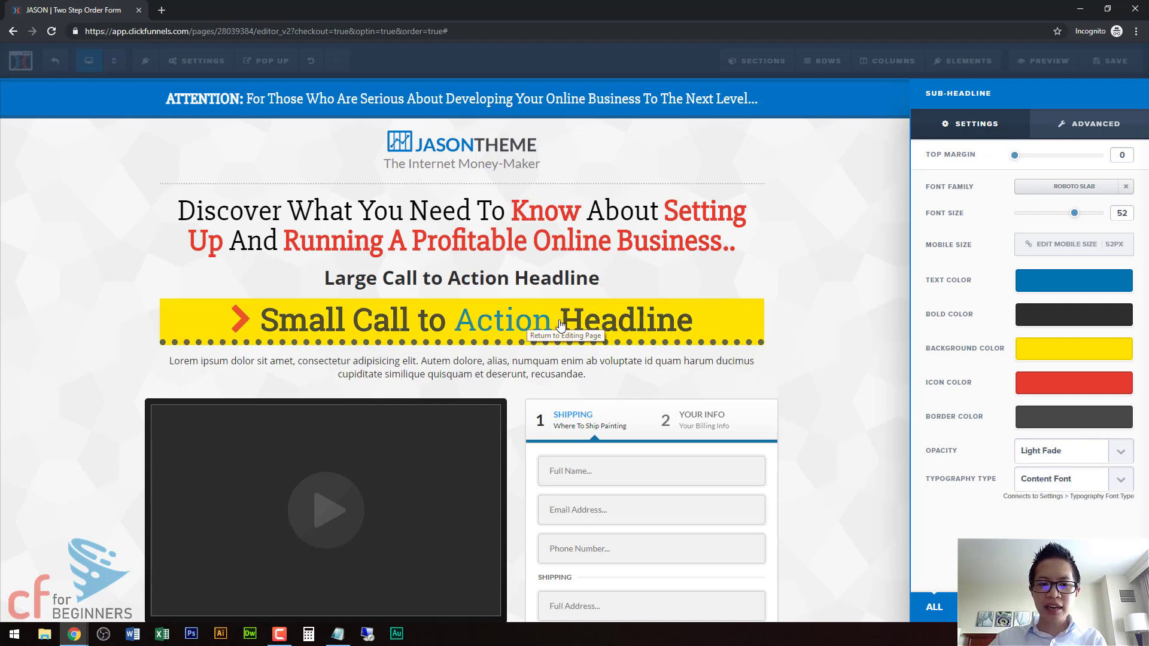
click(1122, 455)
click(1065, 491)
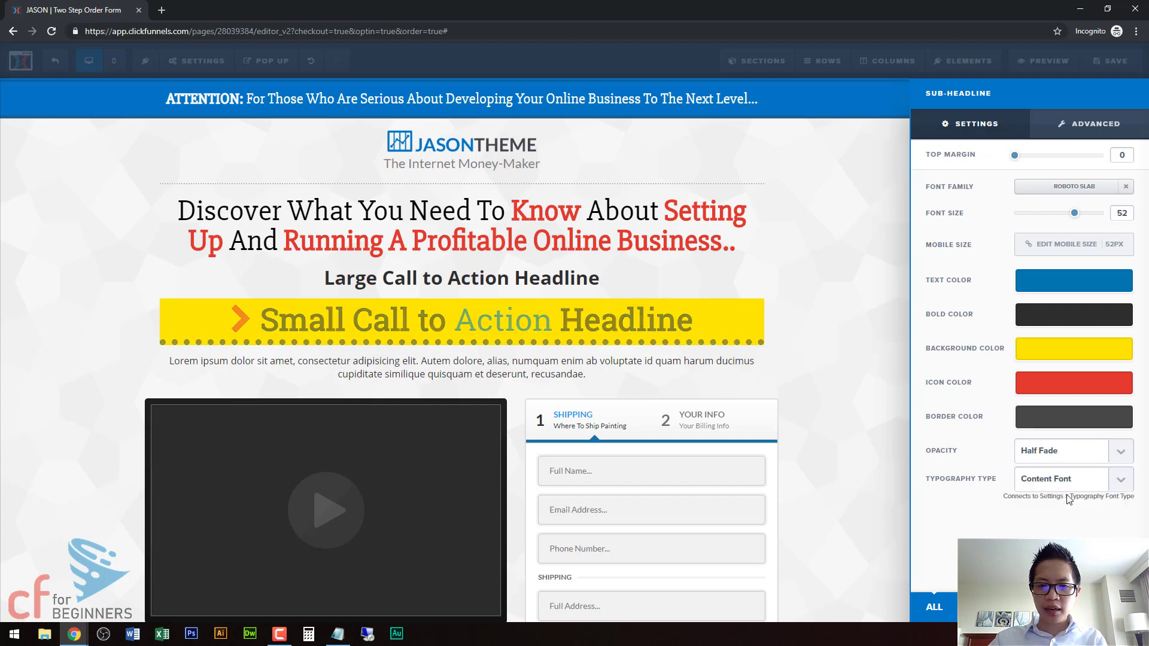
click(1122, 451)
click(1088, 501)
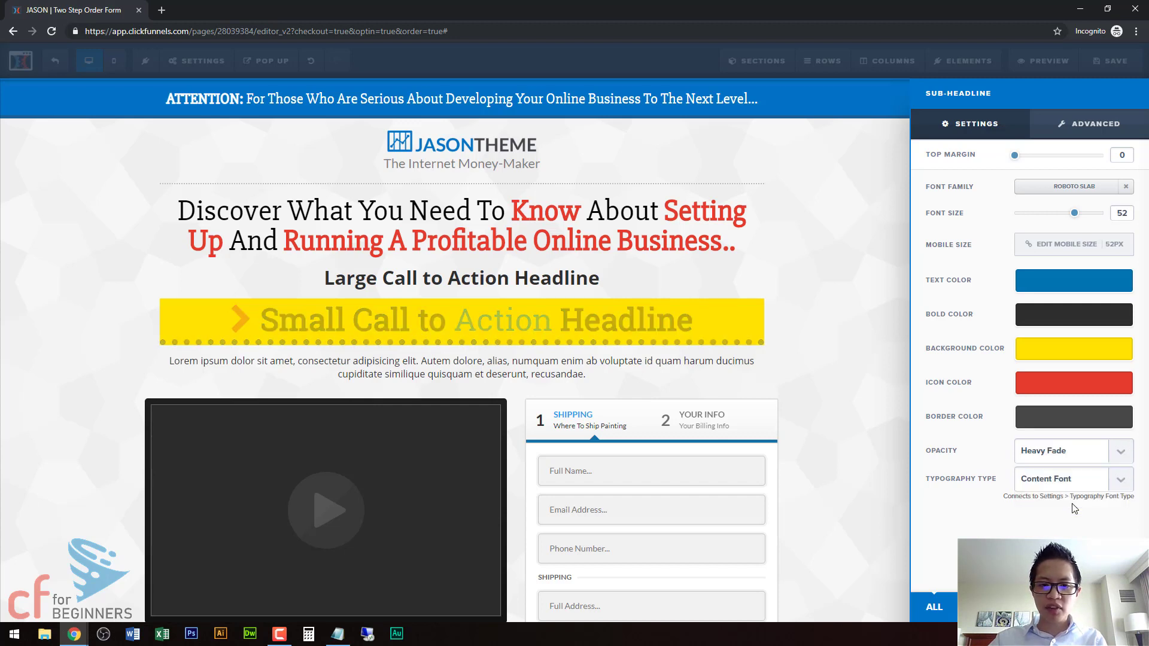
click(1107, 453)
click(1064, 470)
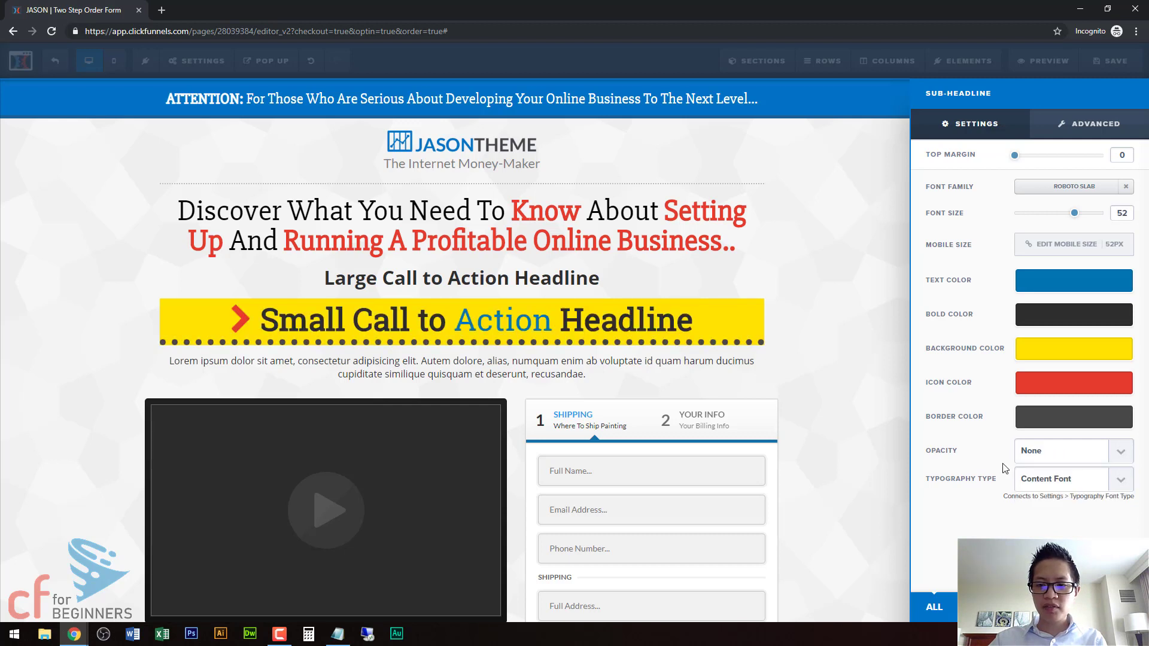
Step: Switch the sub-headline's typography type to Headline Font and back to Content Font
click(1129, 488)
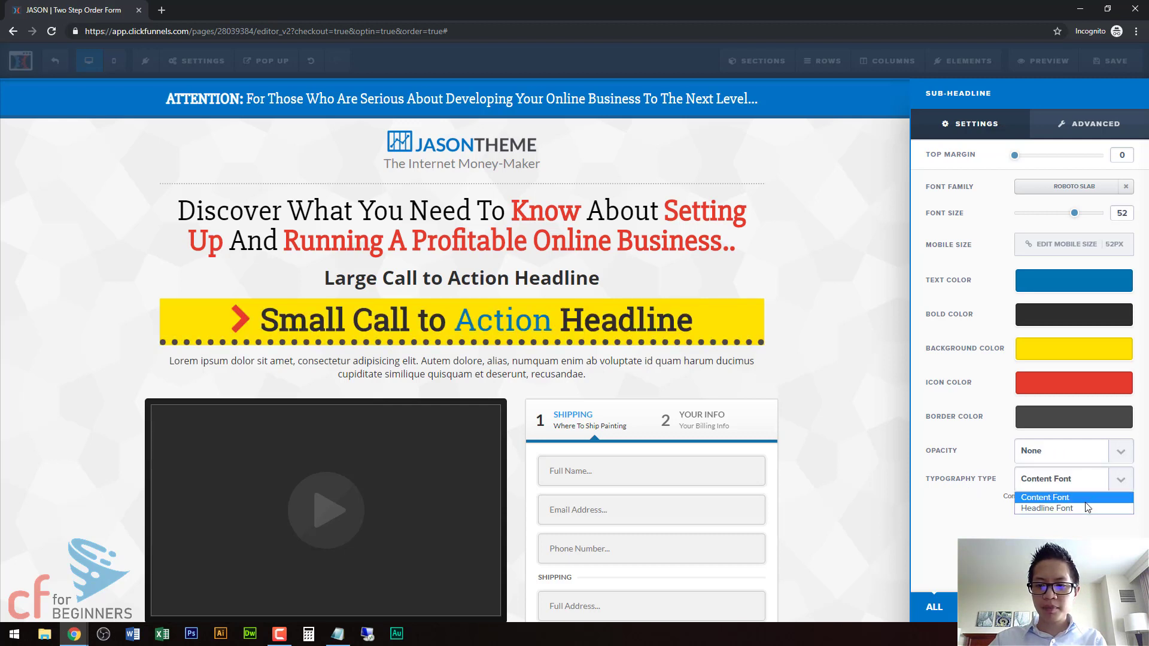
click(1082, 506)
click(1117, 482)
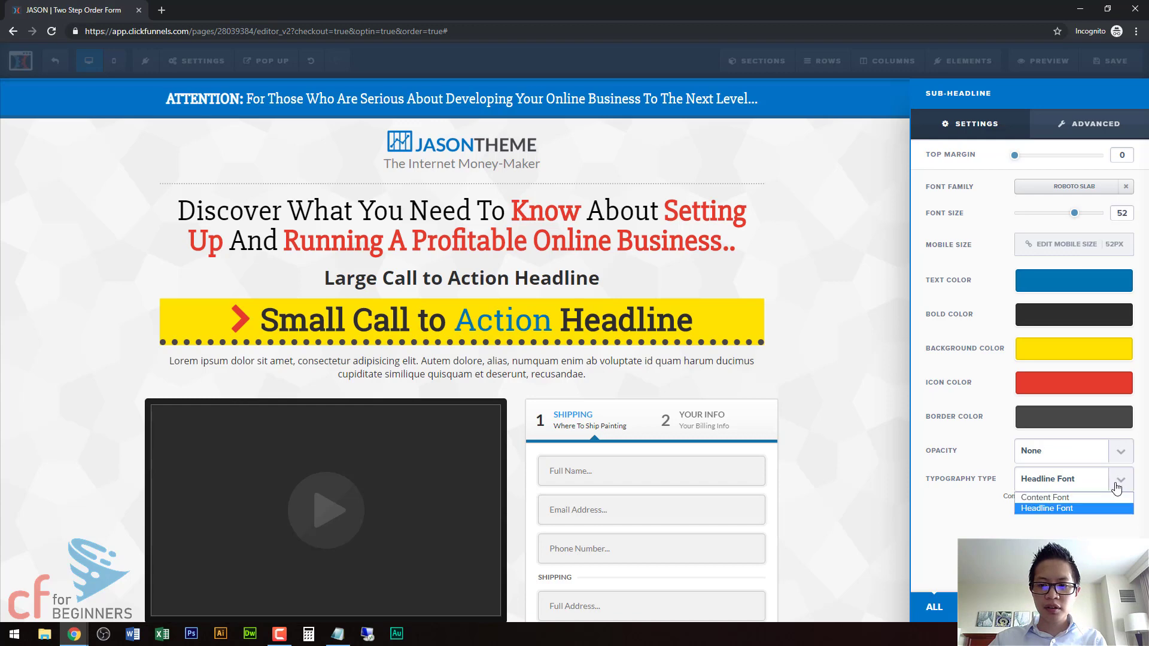
click(1068, 497)
Step: Open the settings of the paragraph below the sub-headline, set its typography type to Headline Font and close them
click(522, 366)
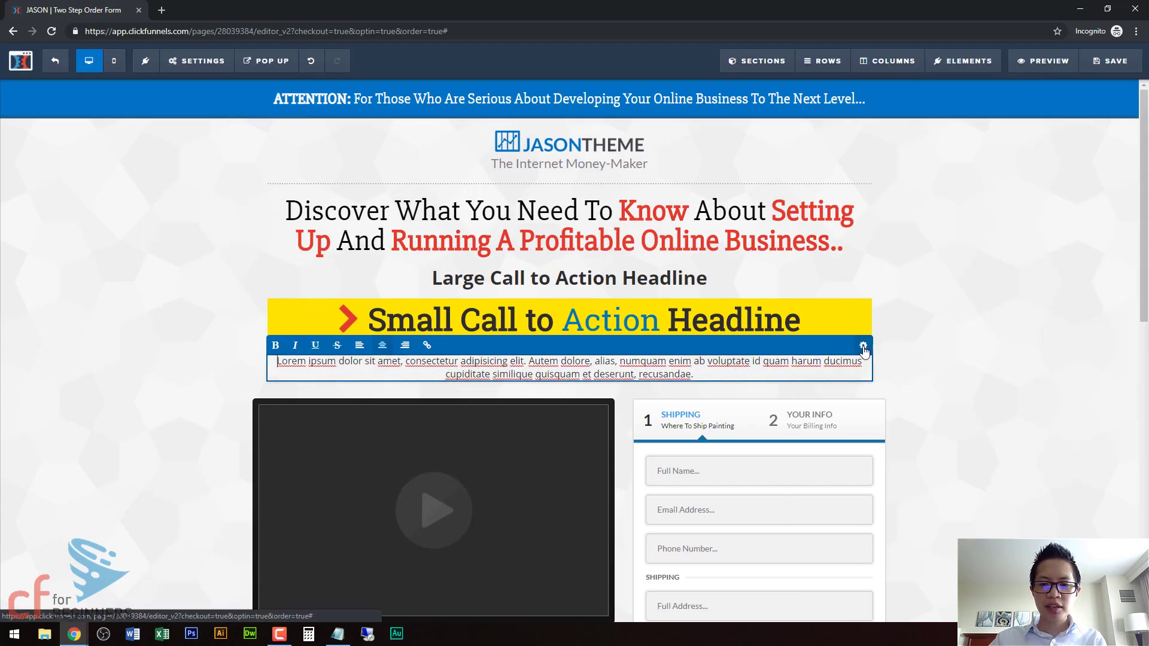
click(863, 347)
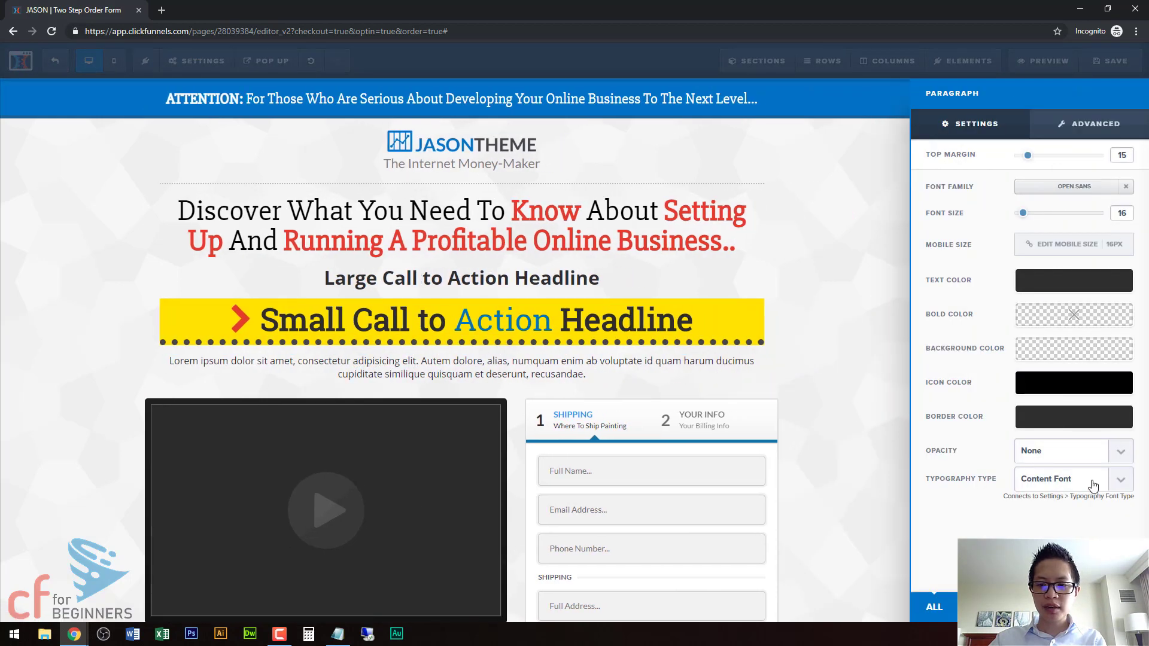
click(1092, 484)
click(1053, 509)
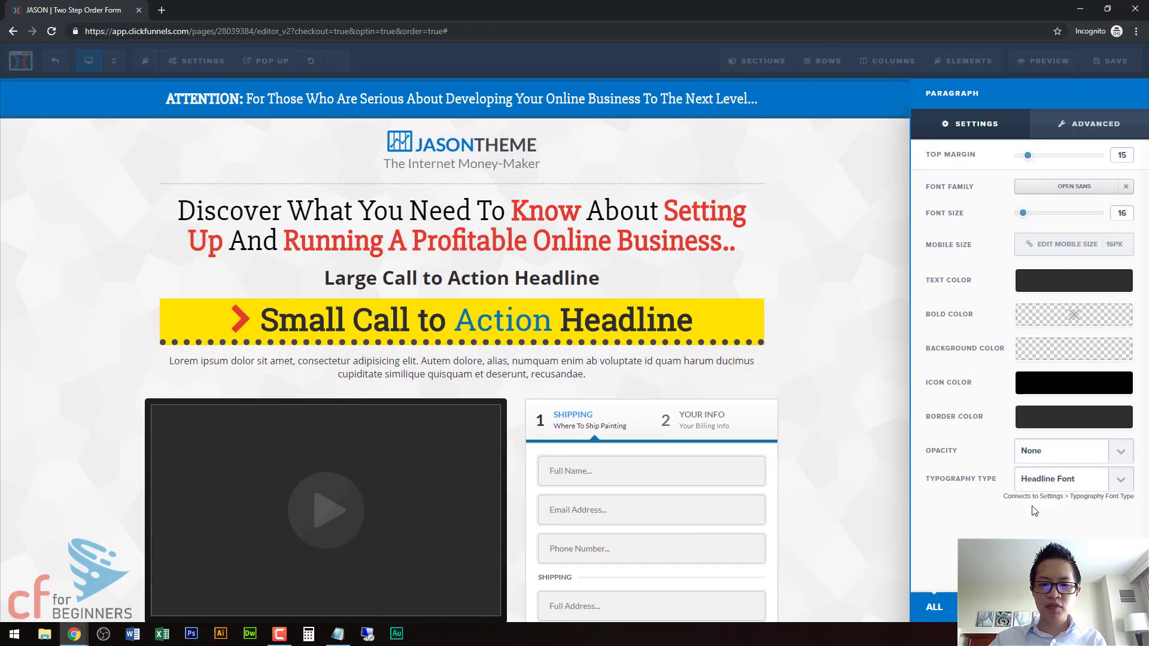
click(874, 463)
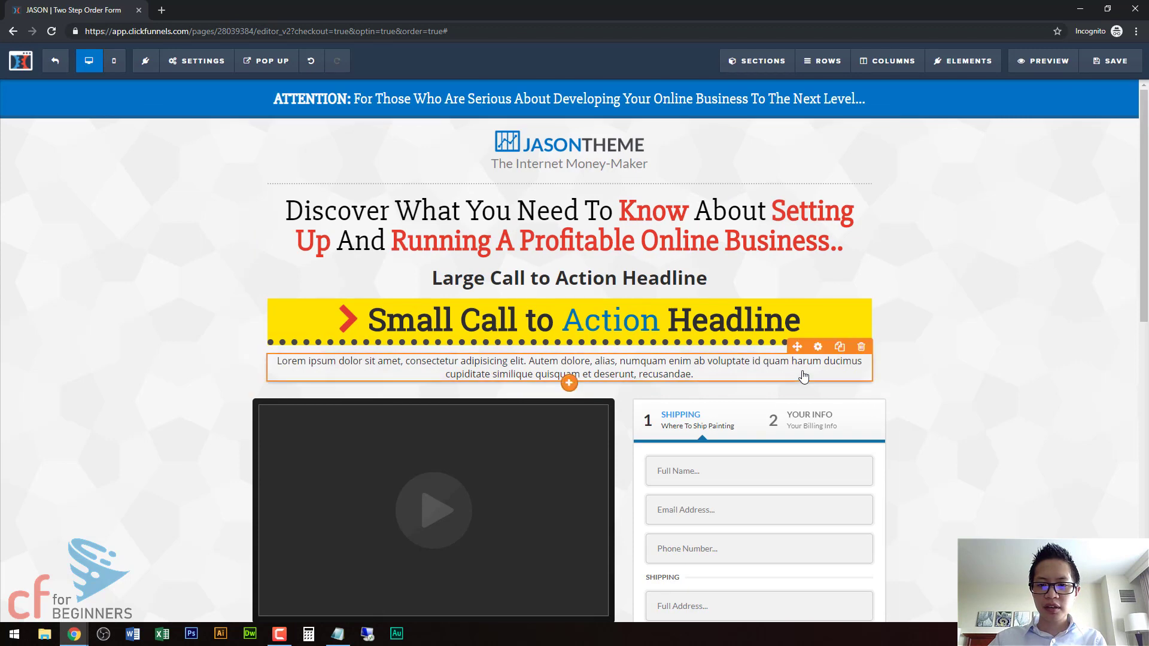
Step: In the page's typography settings, choose Open Sans as the content font and Roboto Slab as the headline font
click(803, 375)
click(862, 347)
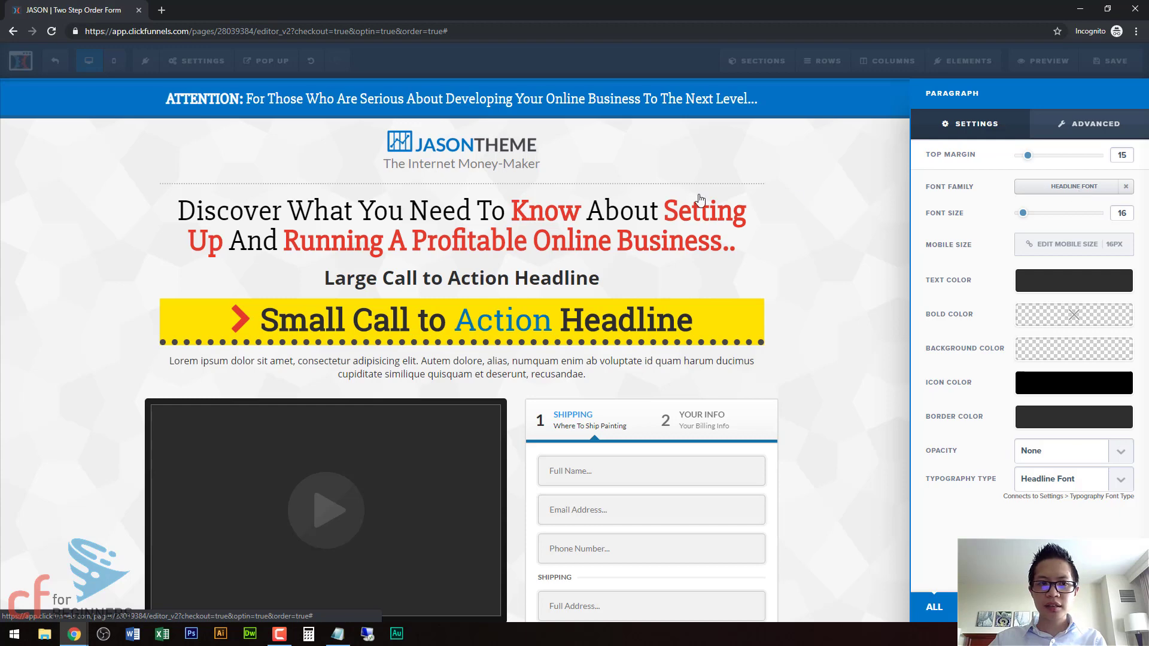
click(210, 66)
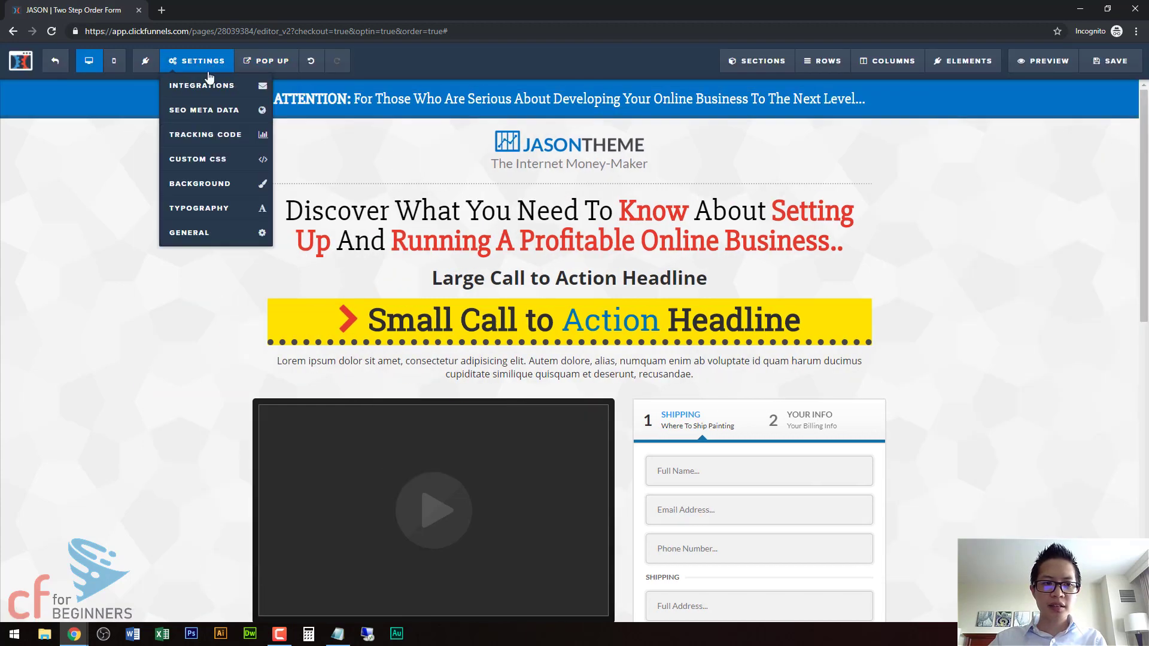
click(192, 209)
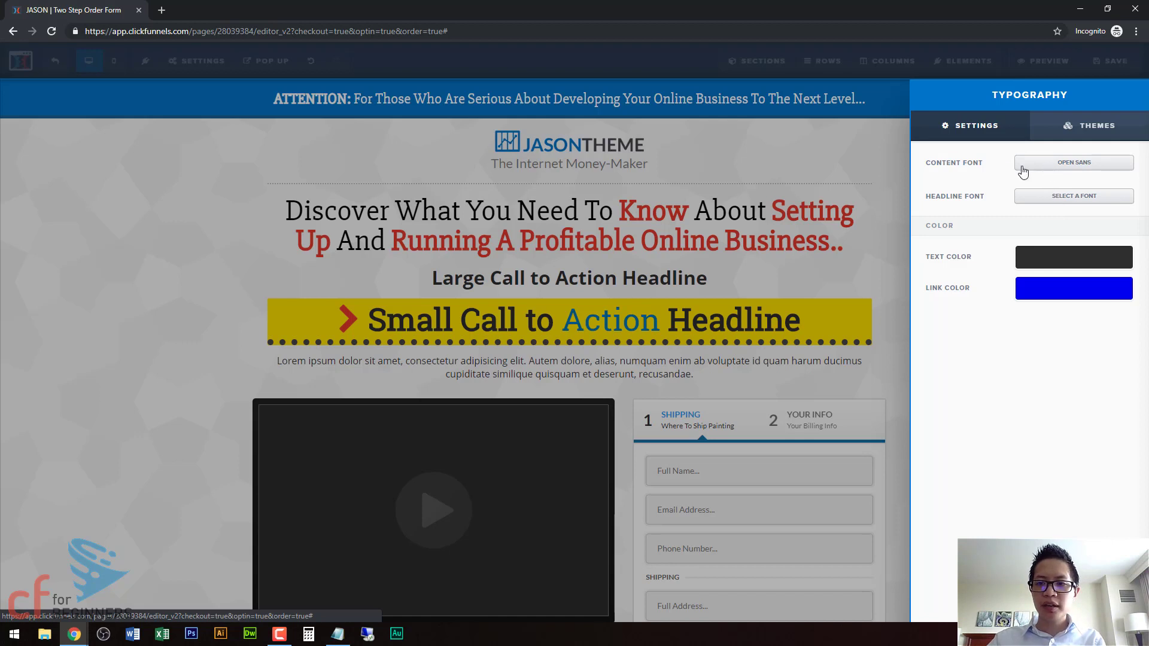
click(1073, 164)
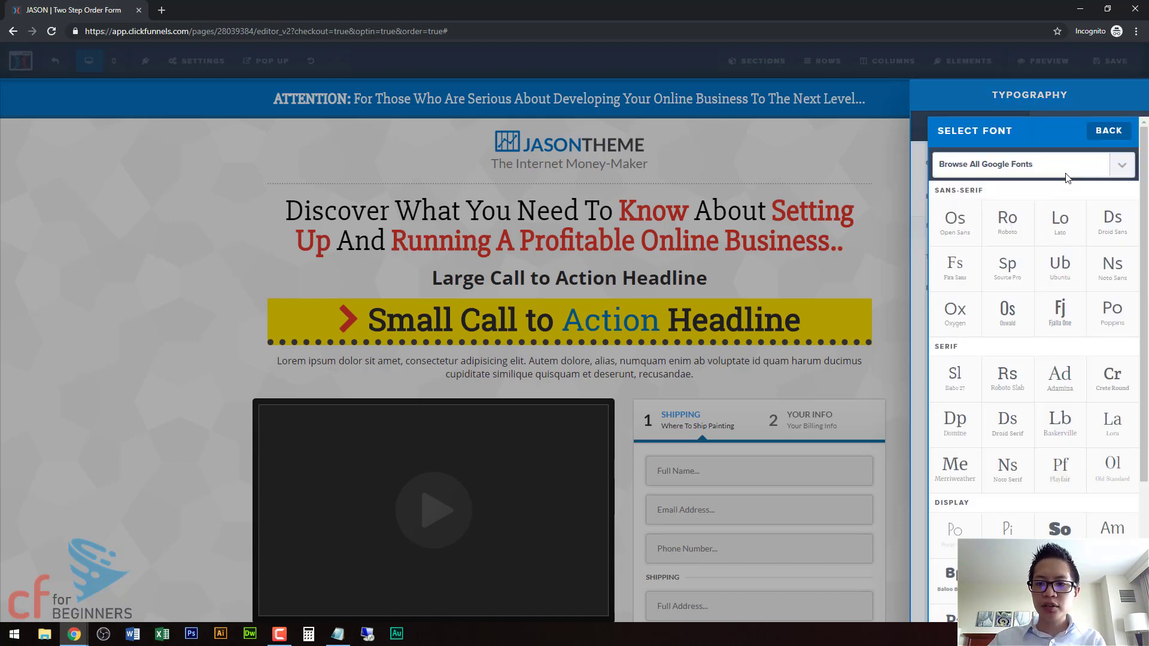
click(960, 220)
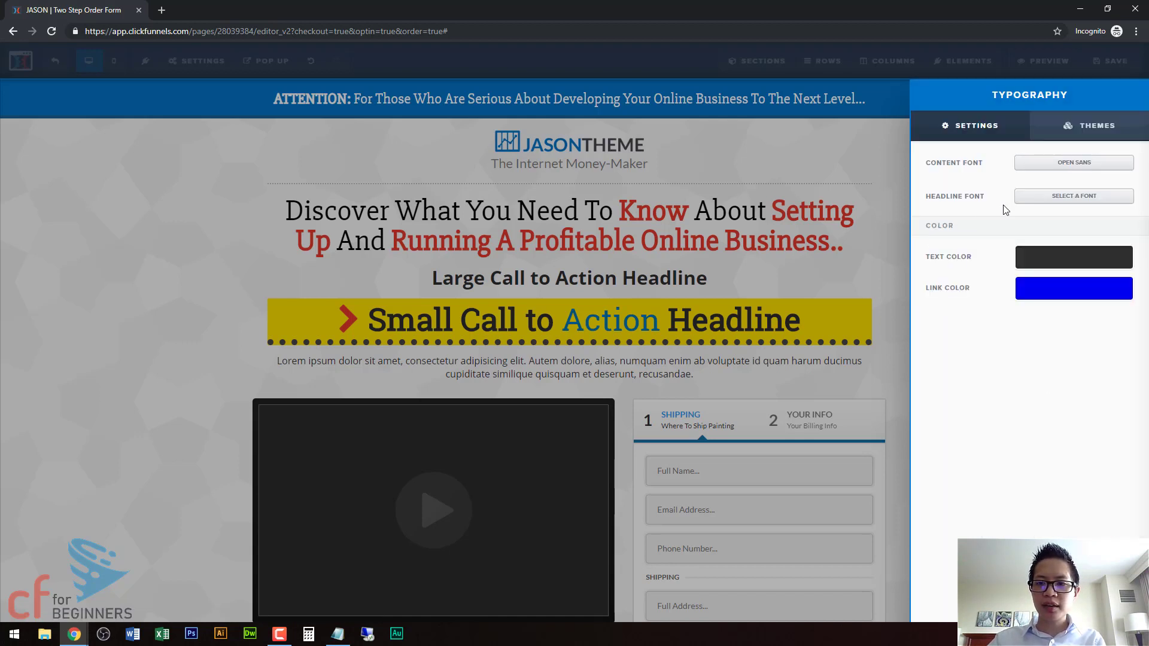
click(1057, 197)
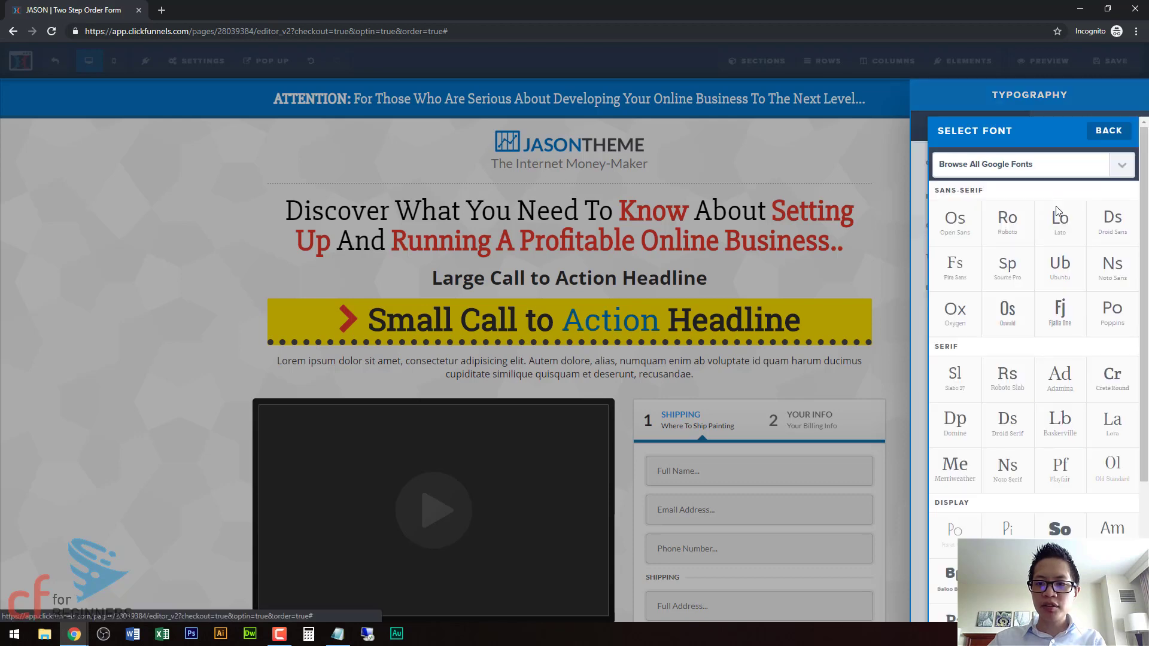
click(1006, 388)
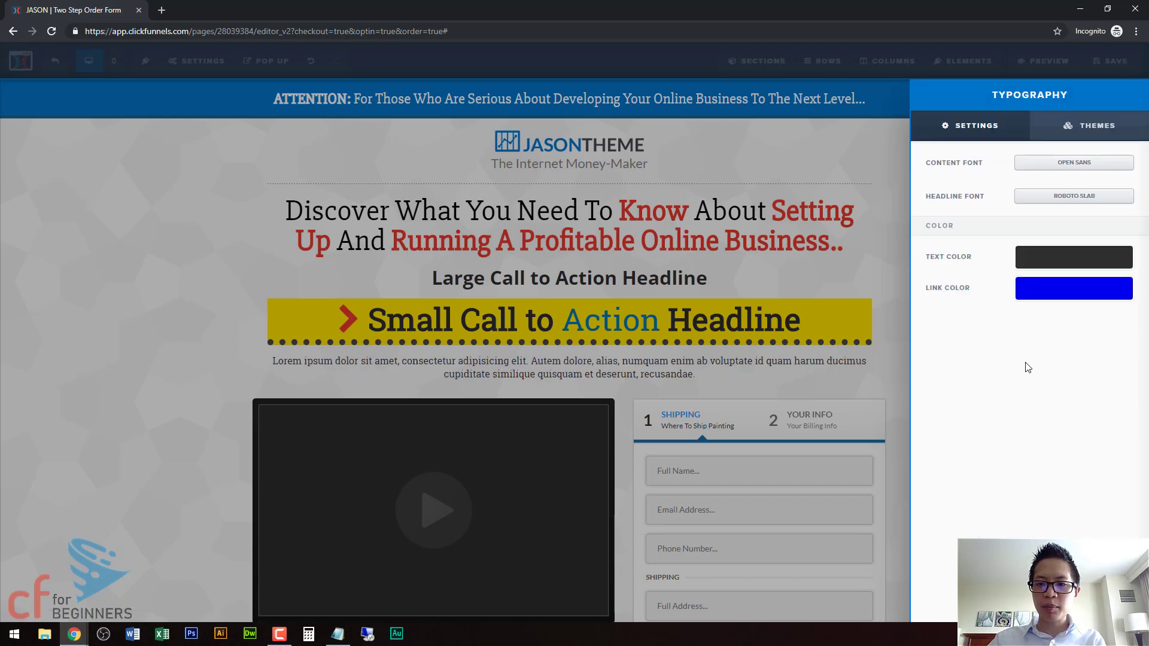
click(905, 198)
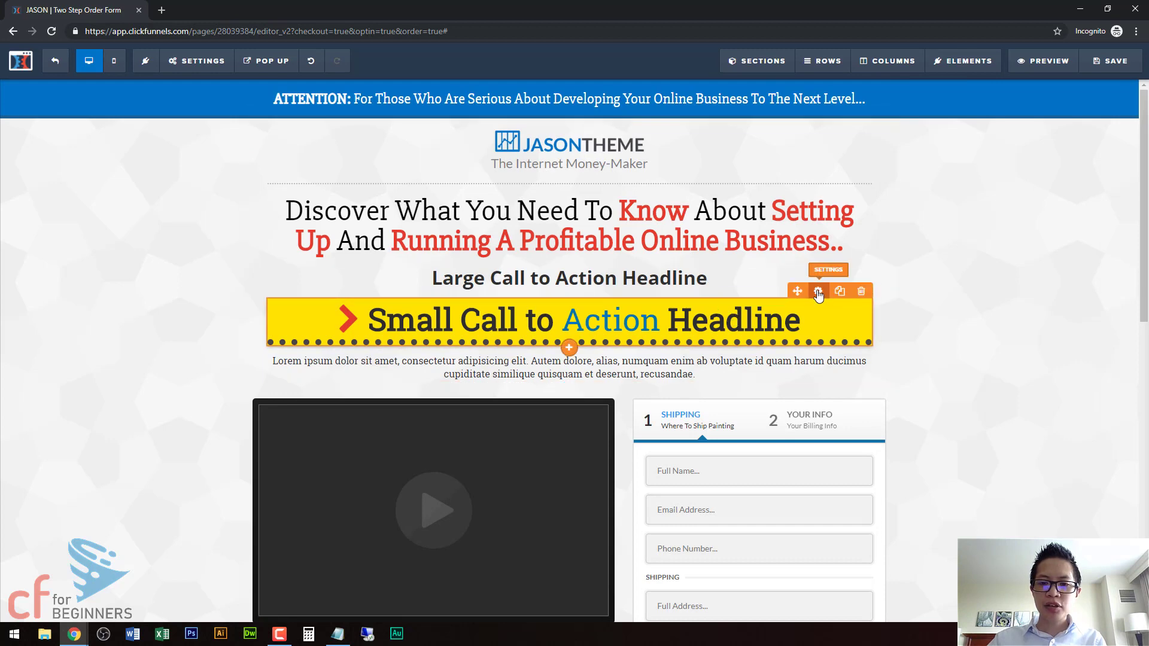
Step: Open the sub-headline's settings and set its font family to Droid Sans
click(817, 291)
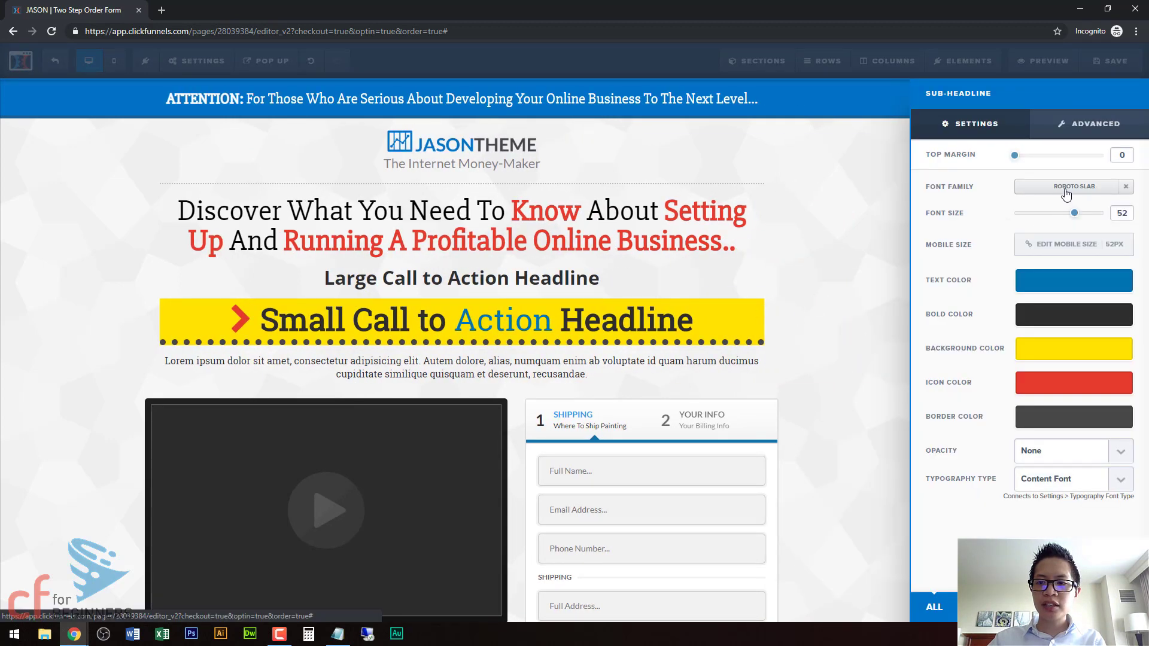
click(1066, 193)
click(1110, 264)
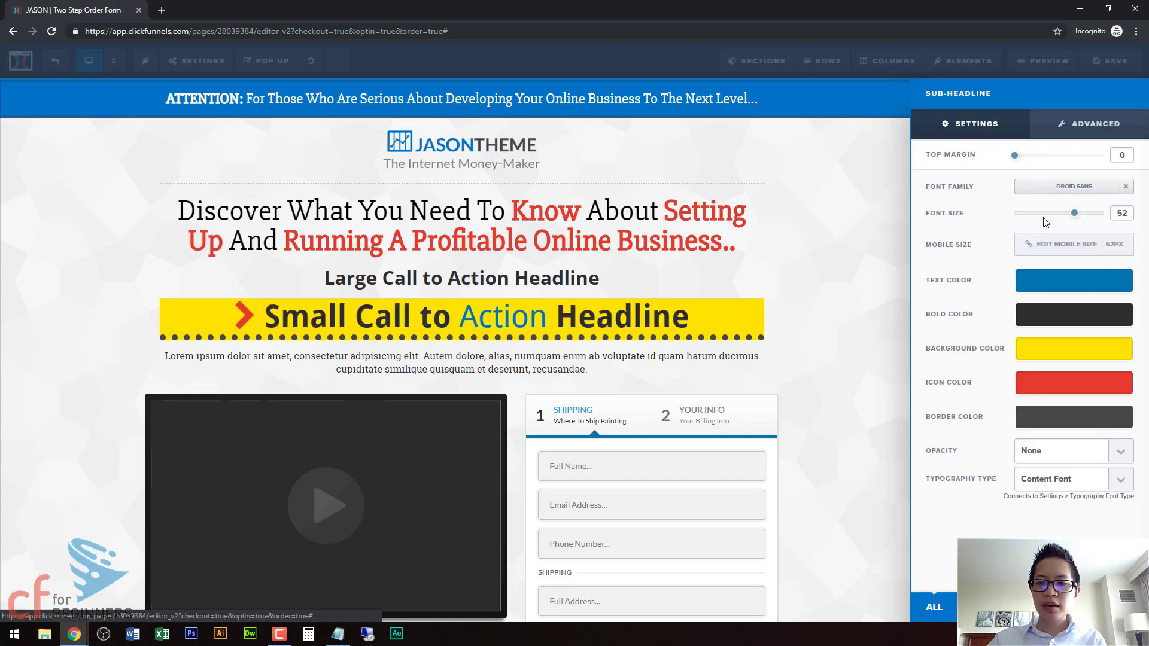
Step: Toggle the sub-headline's typography type between Headline Font and Content Font, ending on Headline Font
click(1095, 482)
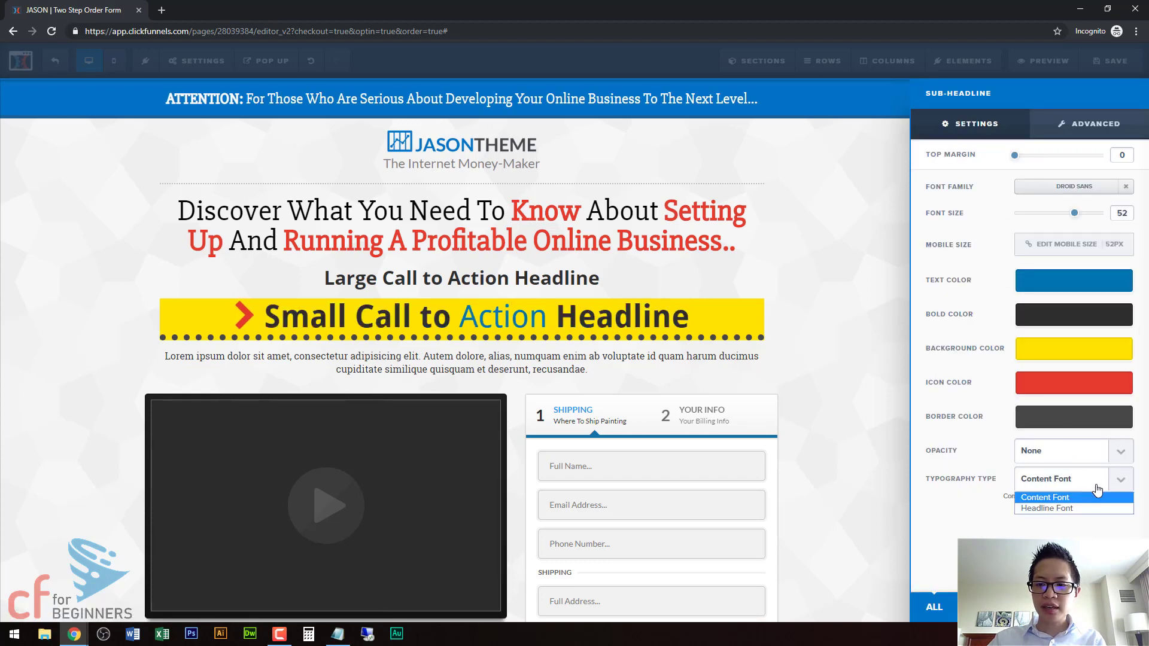
click(1054, 508)
click(1061, 486)
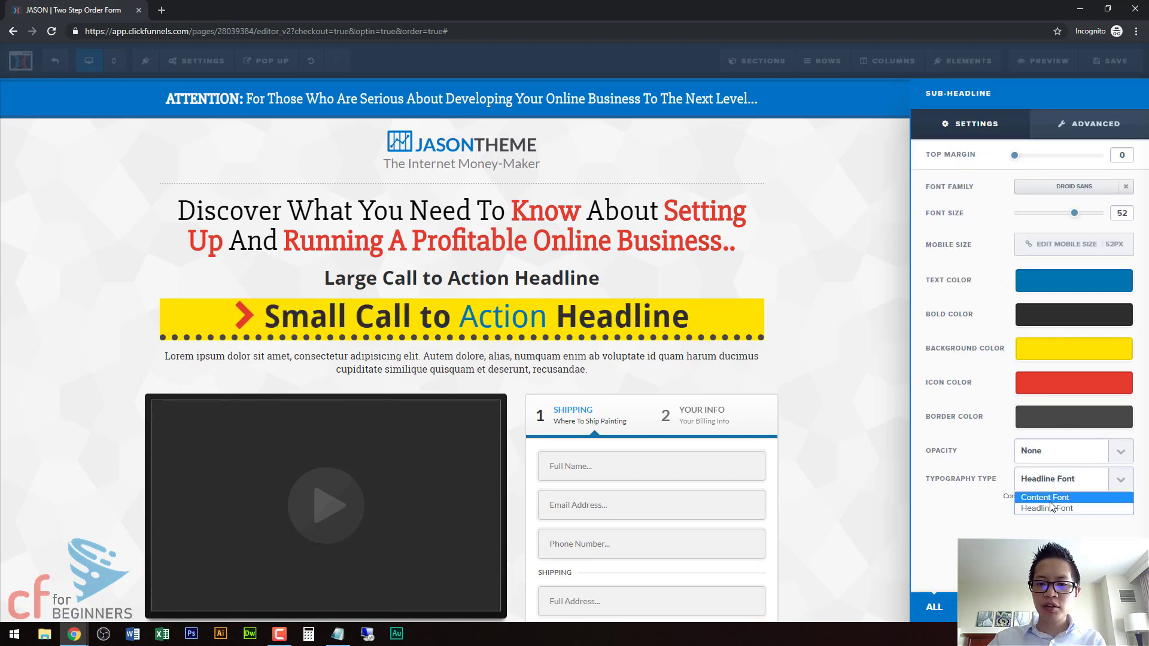
click(1053, 498)
click(1059, 483)
click(1056, 507)
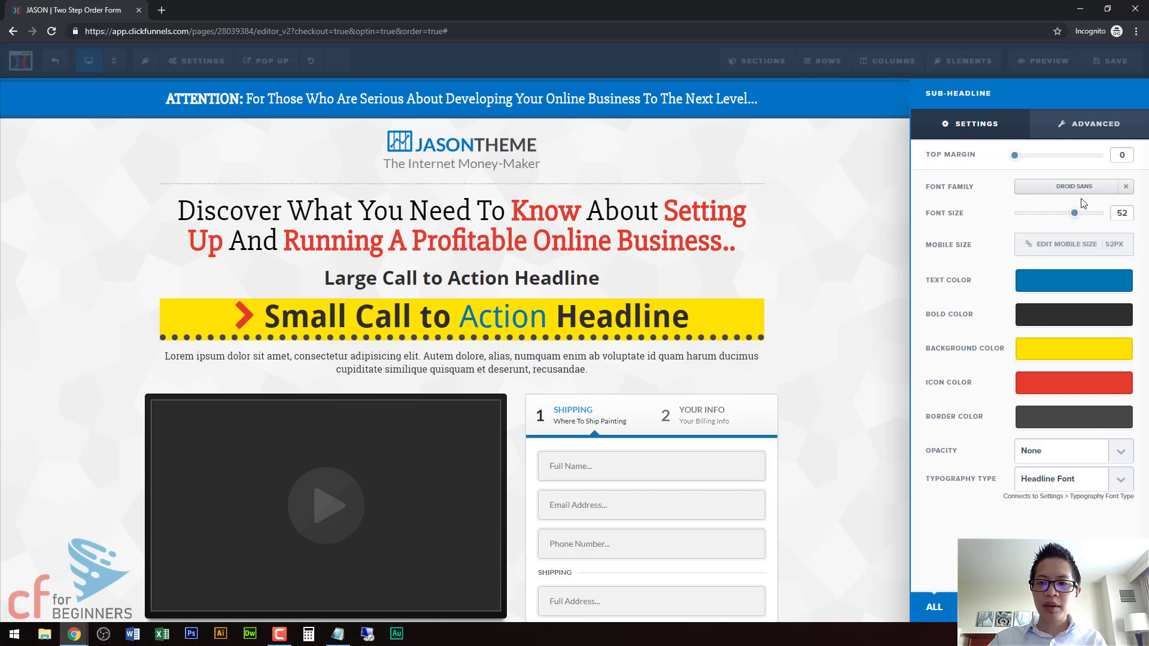
Step: Reset the sub-headline's font family to the default font and set its typography type to Content Font
click(1126, 187)
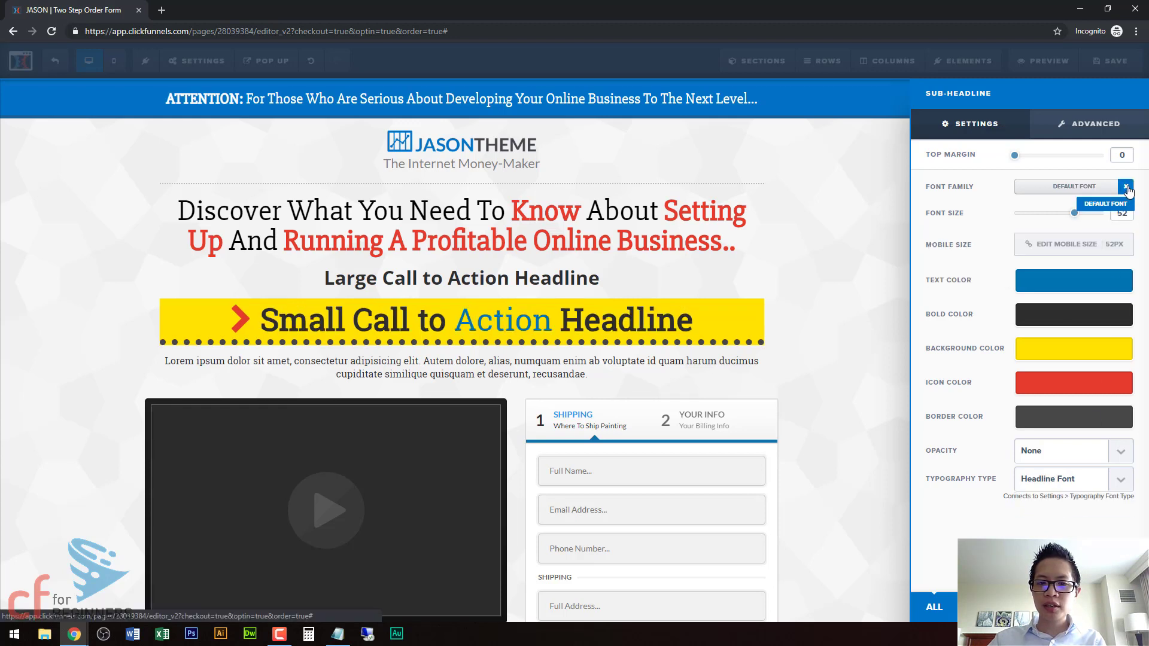
click(1058, 483)
click(1059, 482)
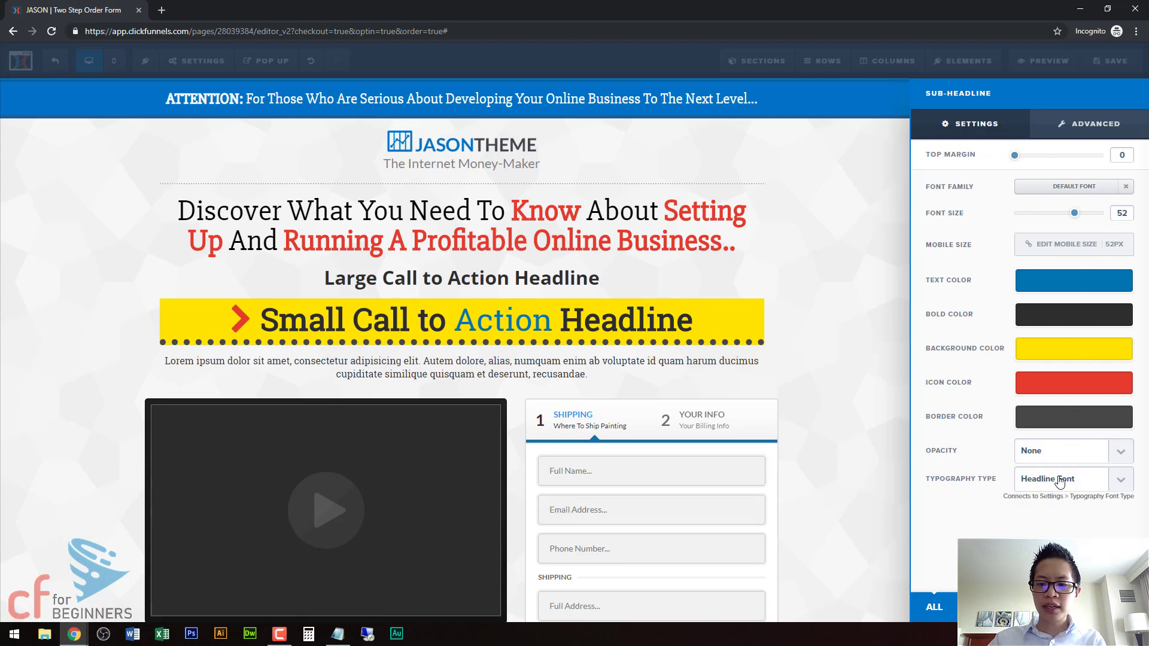
click(1059, 482)
click(1056, 497)
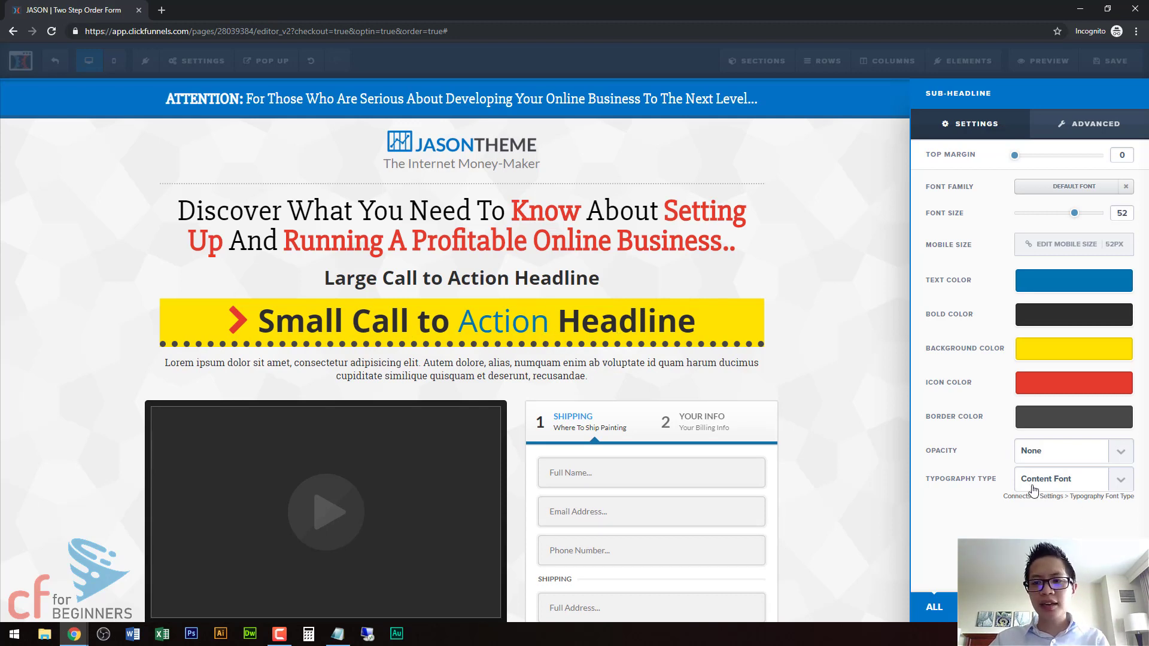
Step: In the sub-headline's advanced styles, try Top Only Edges, apply a solid Full Border and set the edges to Bottom Only Edges
click(1092, 127)
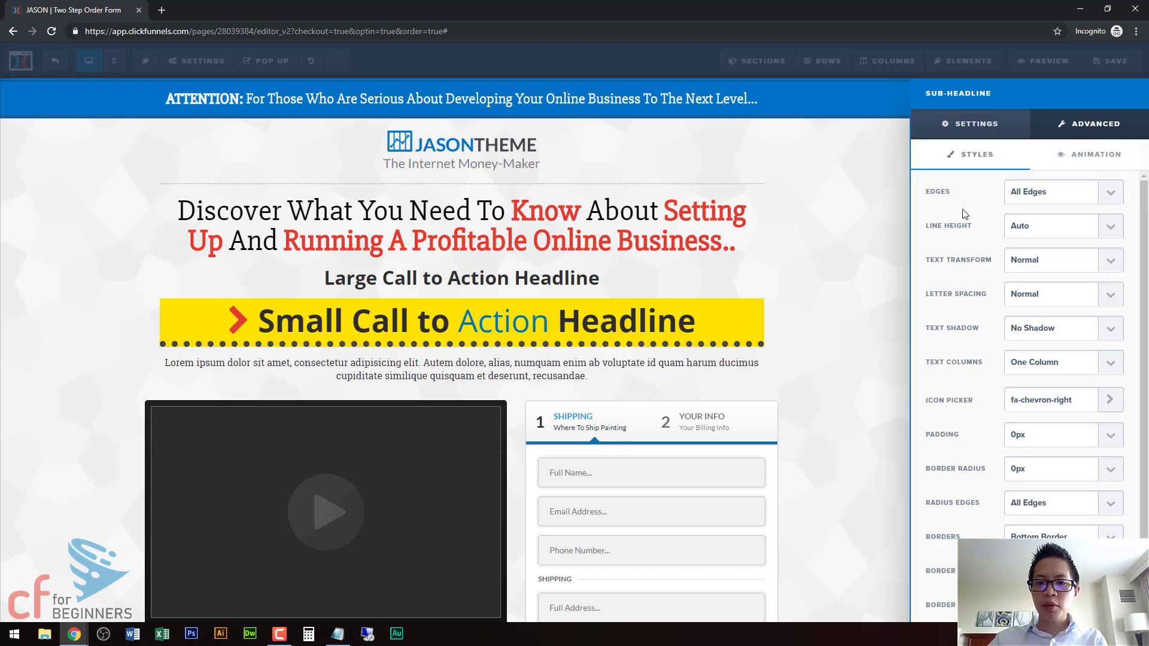
click(1111, 199)
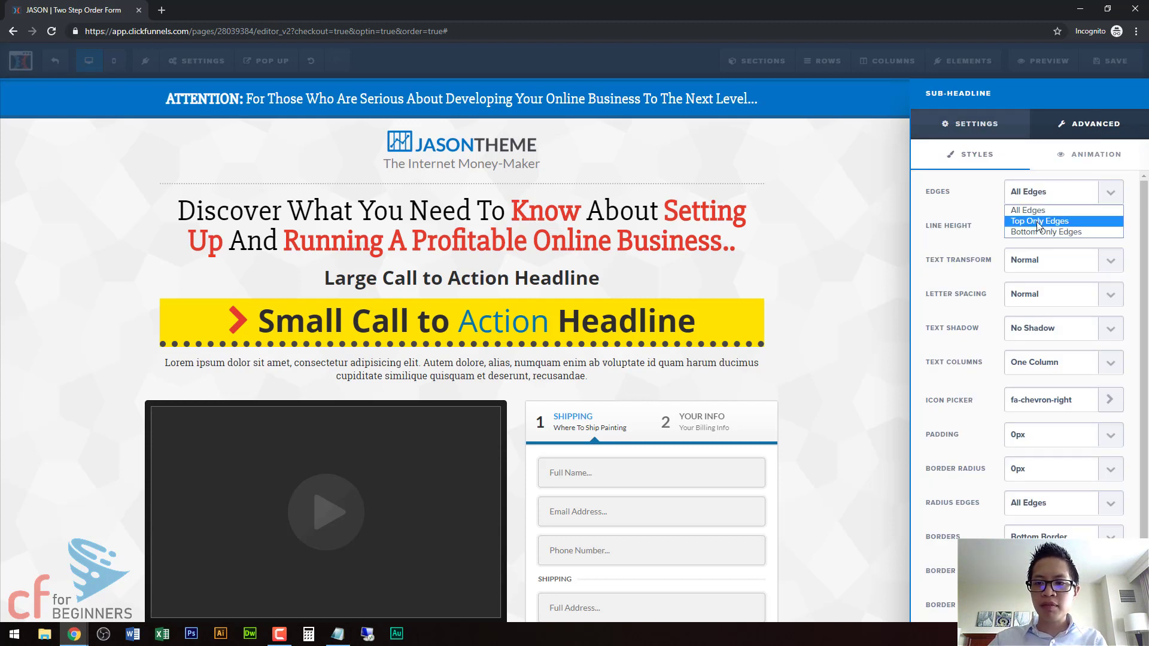
click(1038, 223)
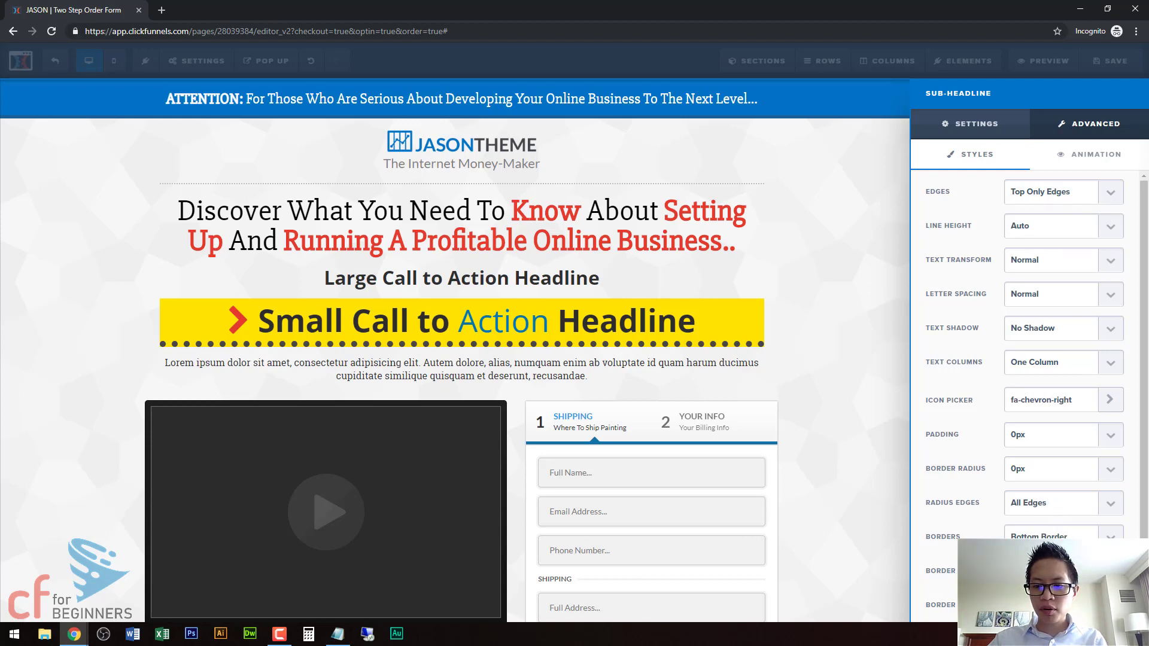
click(1038, 568)
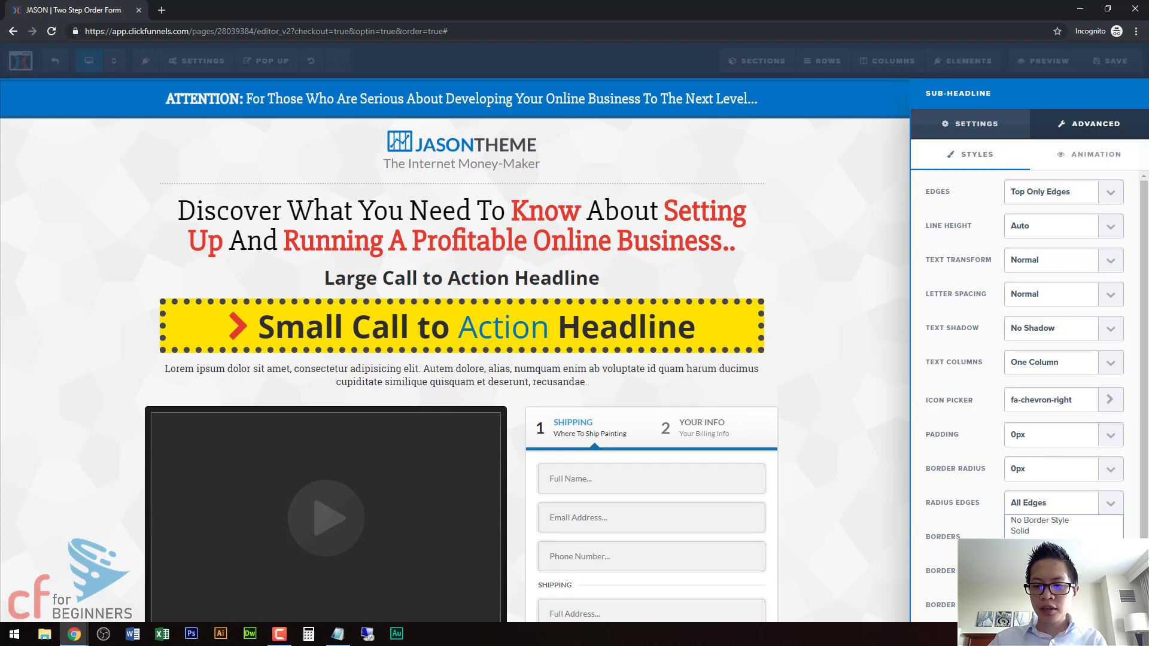
click(1053, 193)
click(1052, 232)
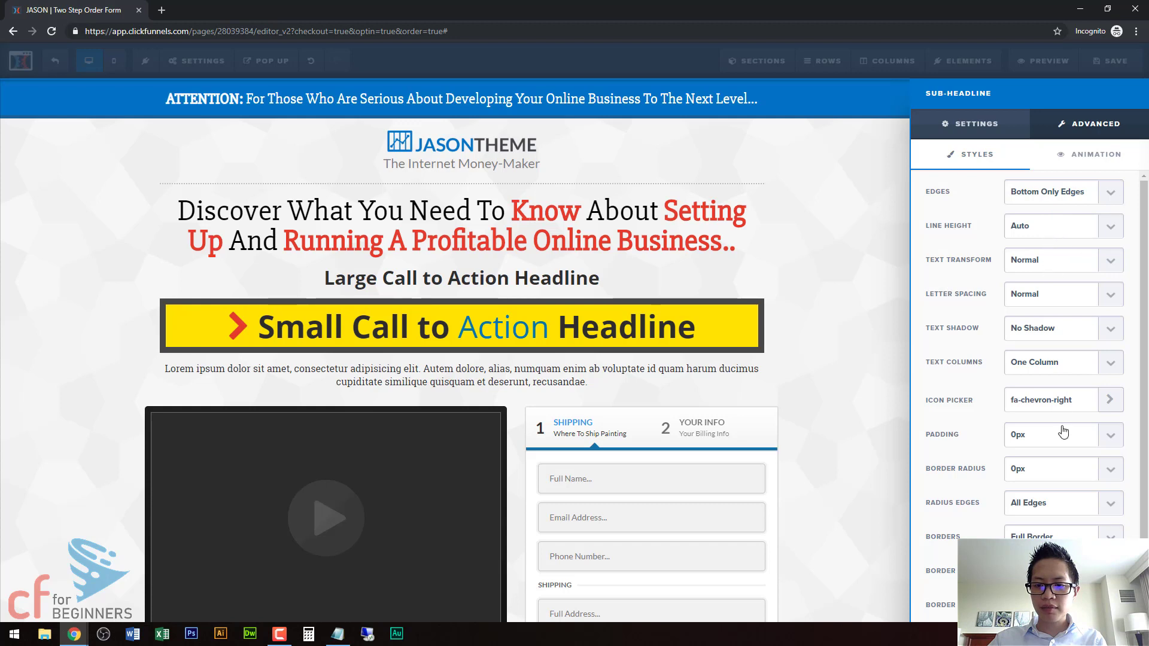
Step: Set the sub-headline's radius edges to Top Only Edges with a border radius of 15px
scroll(1052, 443, down, 1)
click(1040, 466)
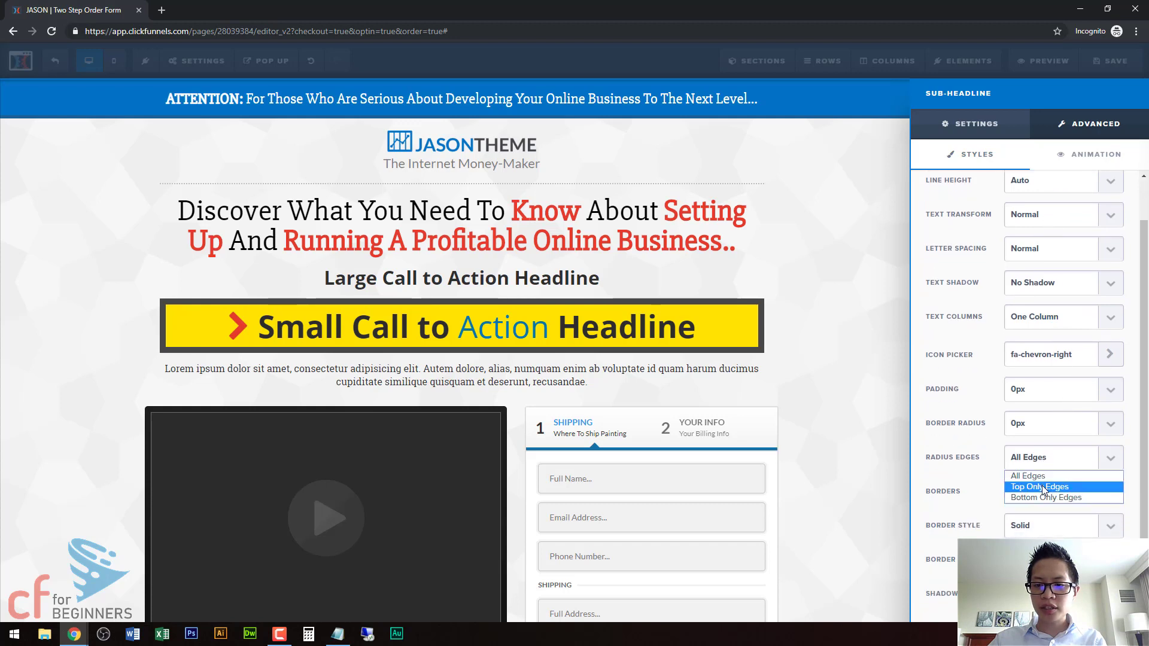
click(1042, 488)
click(1047, 429)
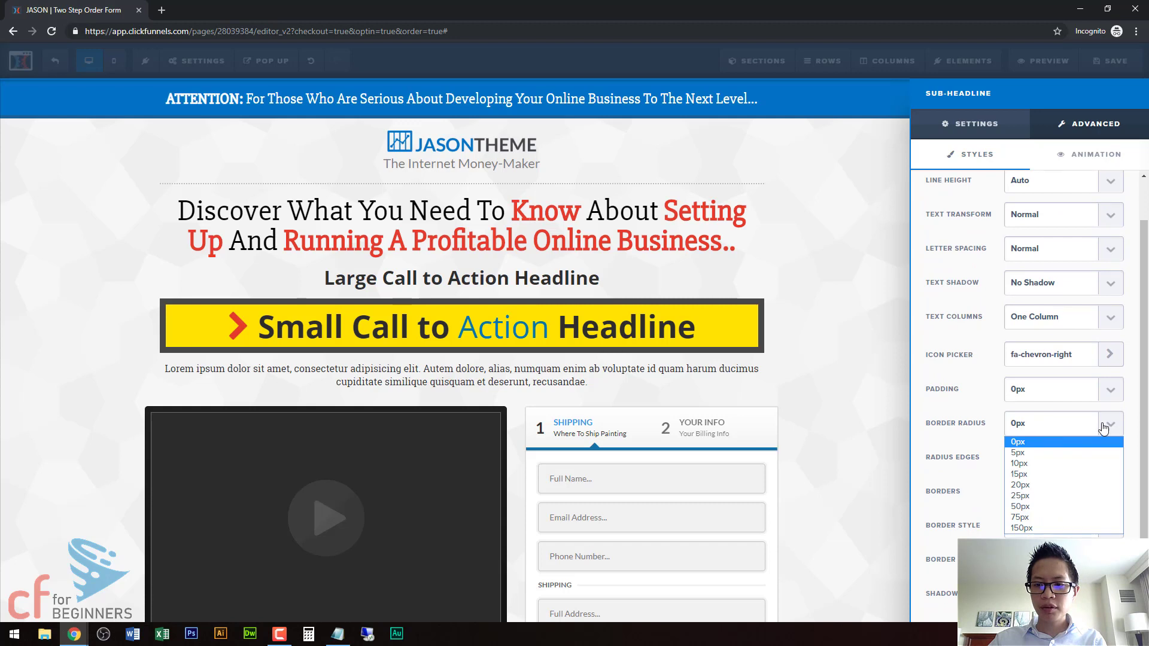
click(1063, 474)
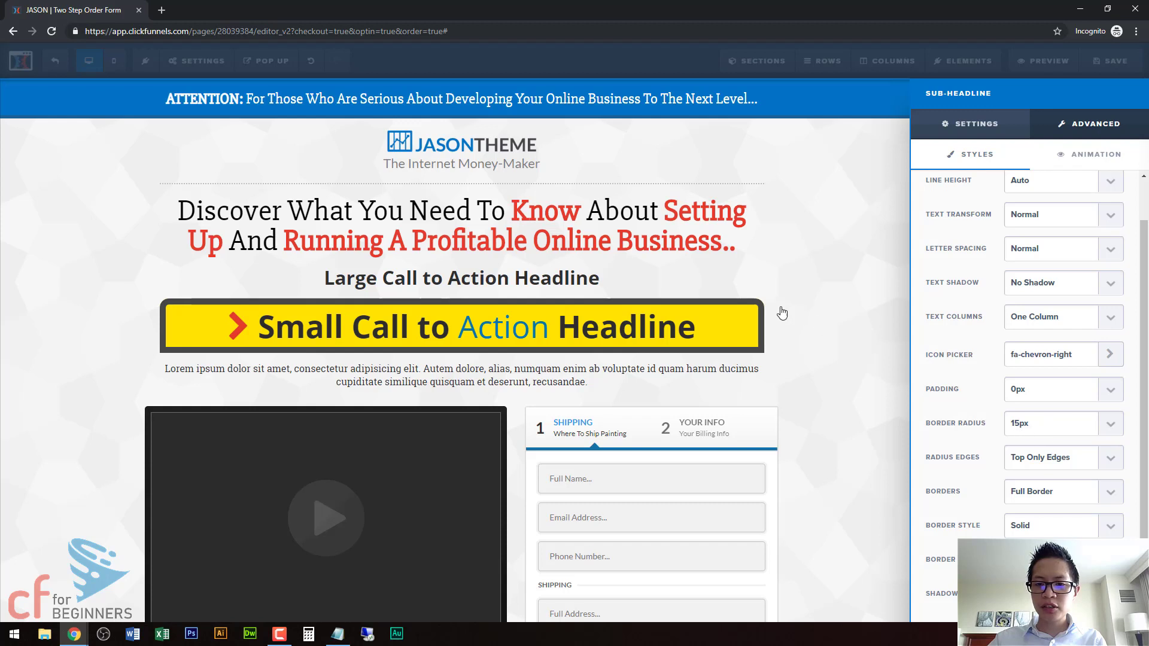
Step: Try a border radius of 150px on the sub-headline, followed by 5px
click(1032, 427)
click(1030, 529)
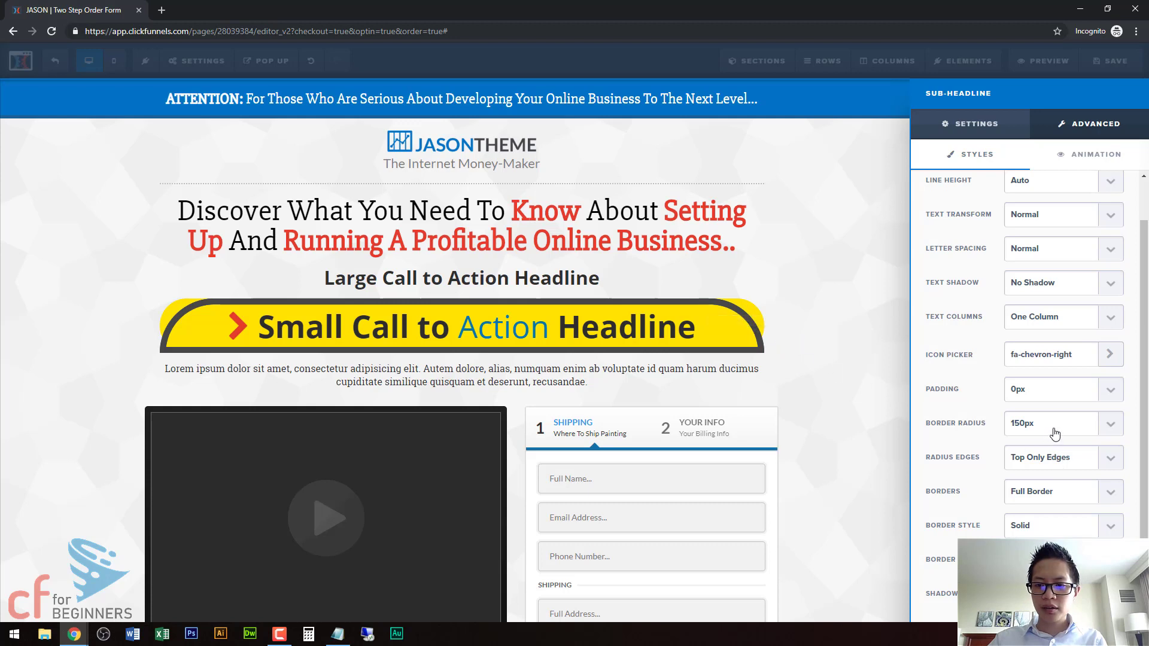
click(1050, 431)
click(1037, 458)
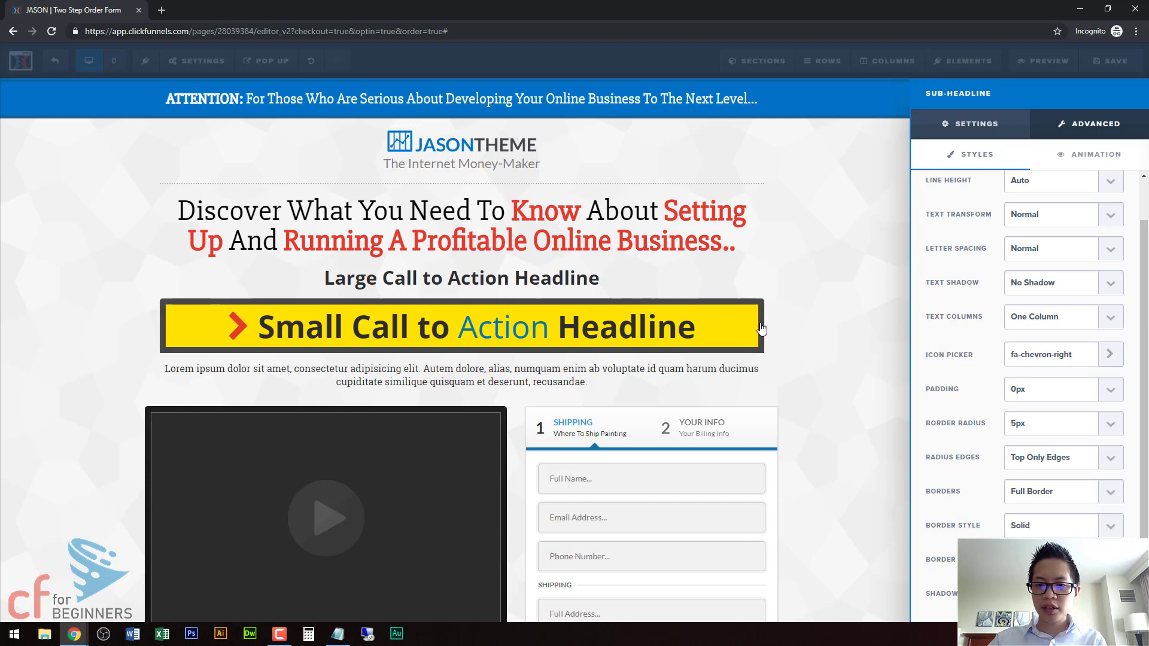
Step: Set the sub-headline's radius edges to Bottom Only Edges and its border radius to 75px
click(1025, 462)
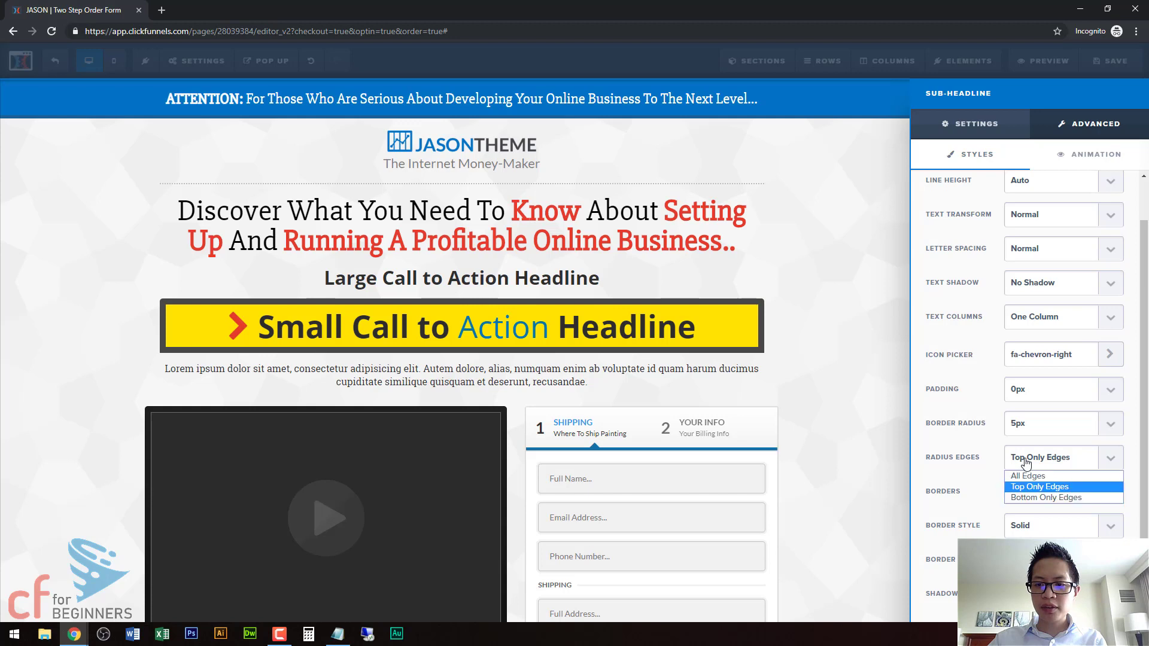
click(1029, 499)
click(1039, 430)
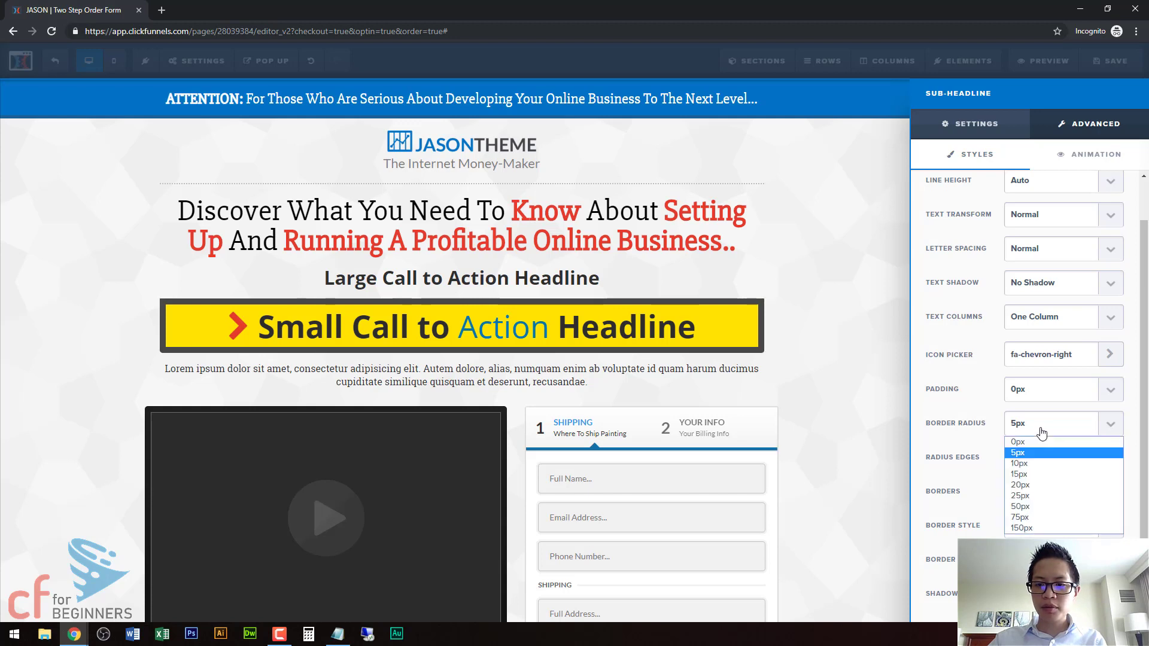
click(1036, 517)
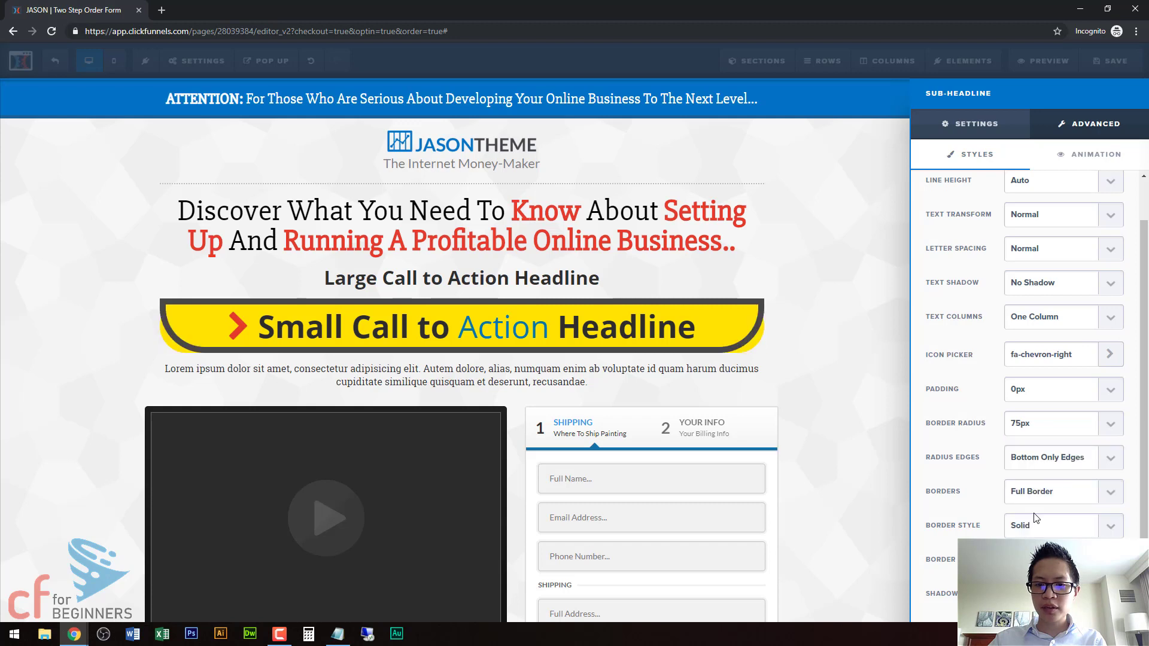
Step: Apply the sub-headline's border radius to All Edges, review the other style options and close its settings
click(1047, 458)
click(1040, 475)
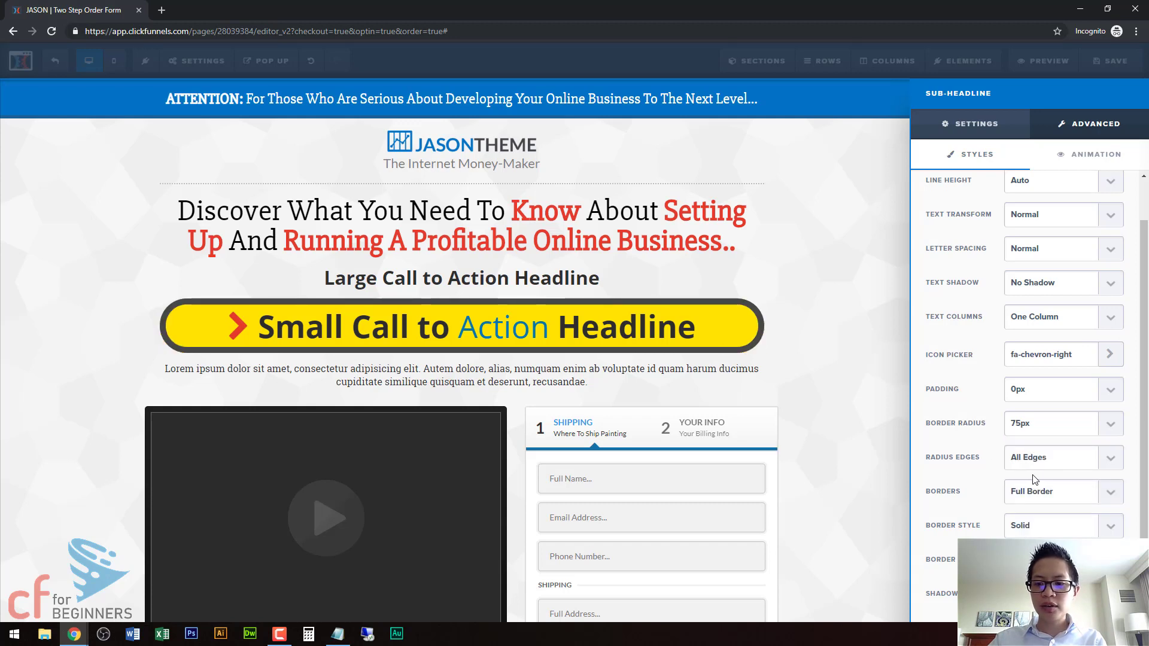
scroll(1051, 393, up, 1)
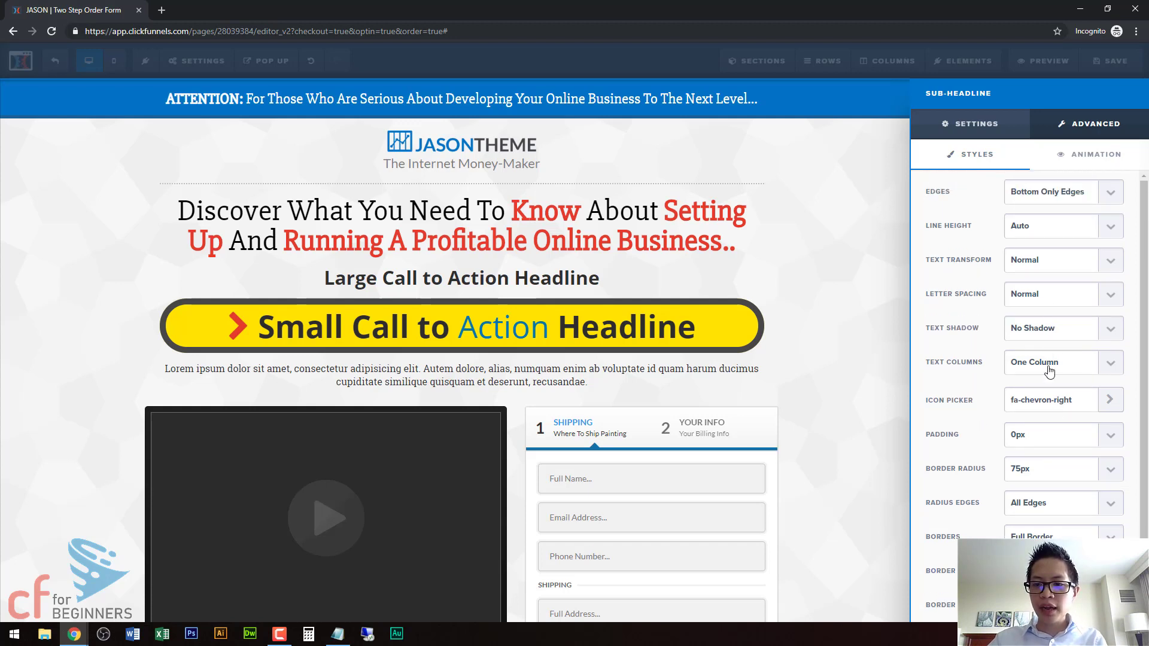
scroll(1046, 463, down, 1)
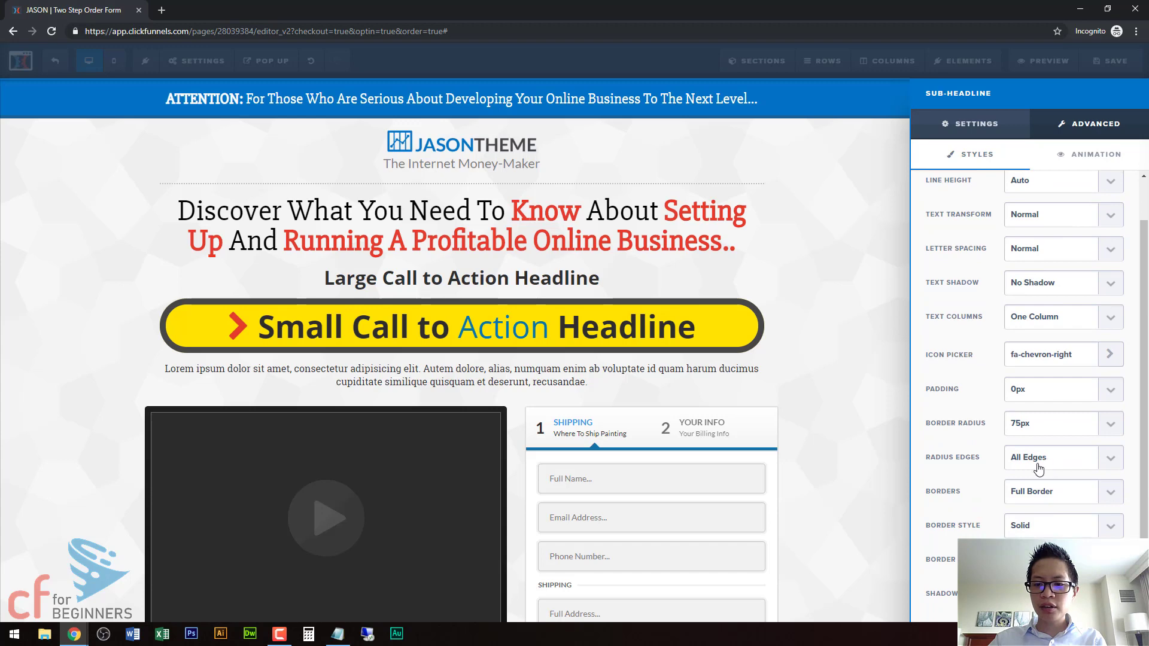
scroll(1039, 435, up, 1)
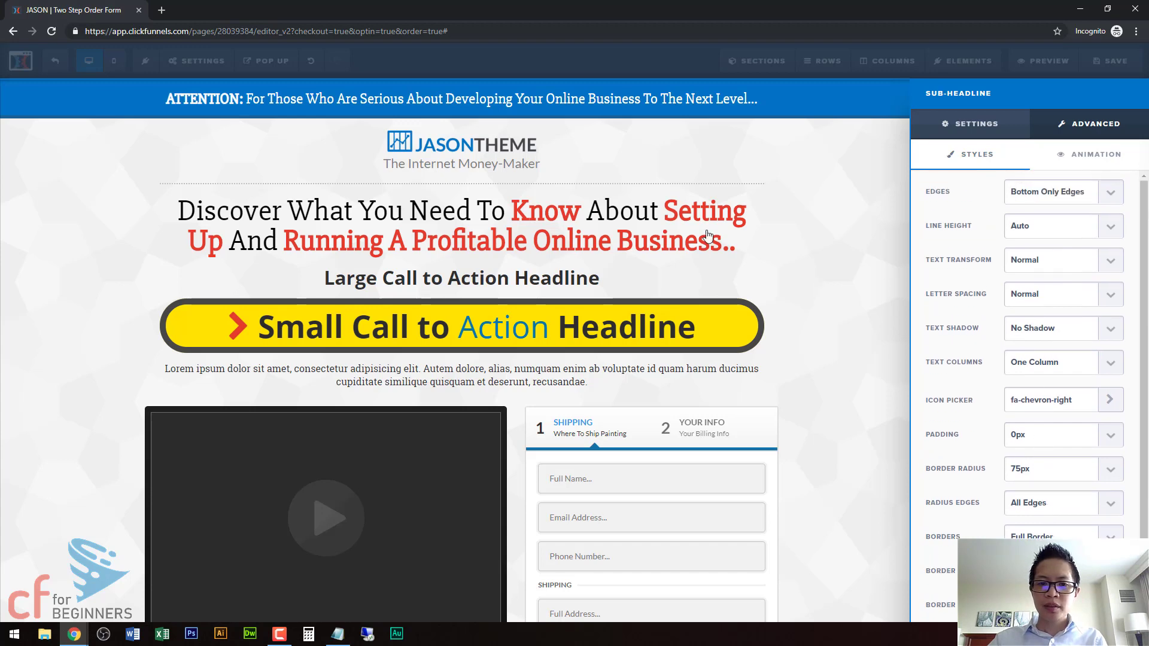
click(823, 284)
Step: Open the main headline's advanced styles and try line heights of 0.7em, 1.5em and Auto
click(628, 210)
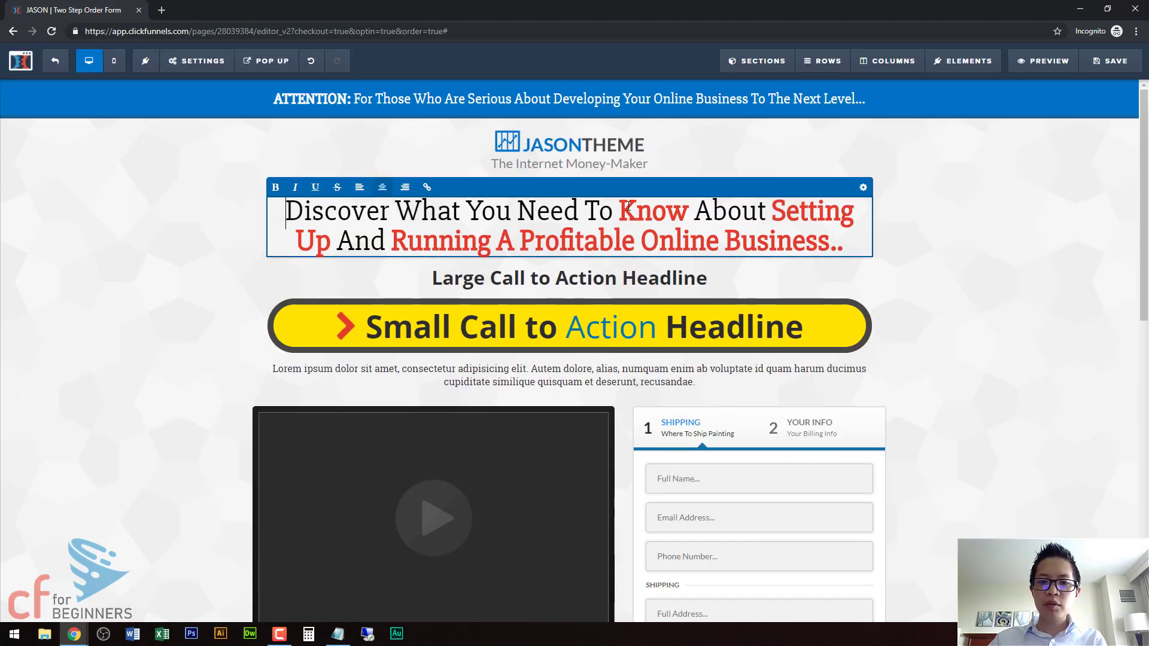
click(863, 187)
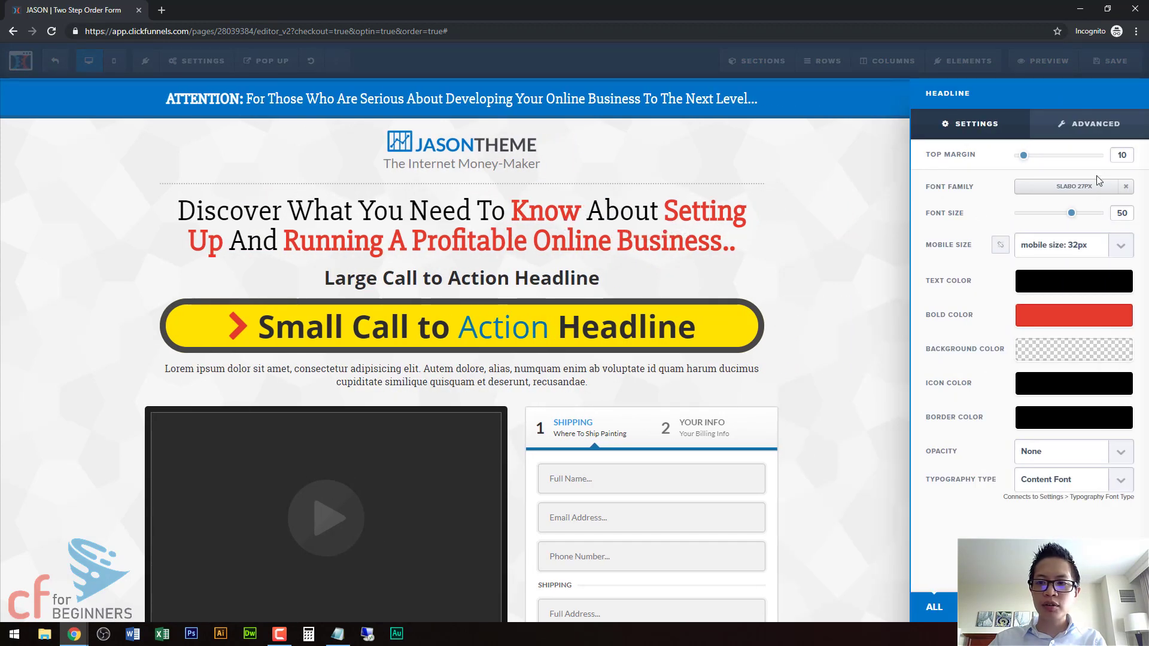
click(1079, 134)
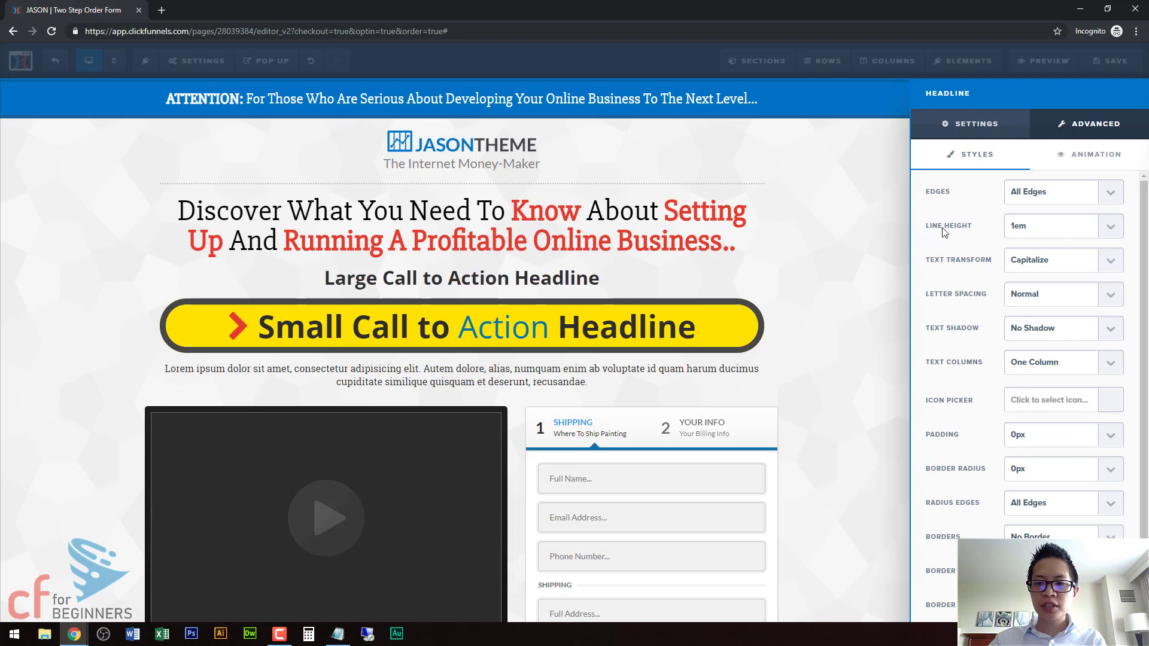
click(1110, 229)
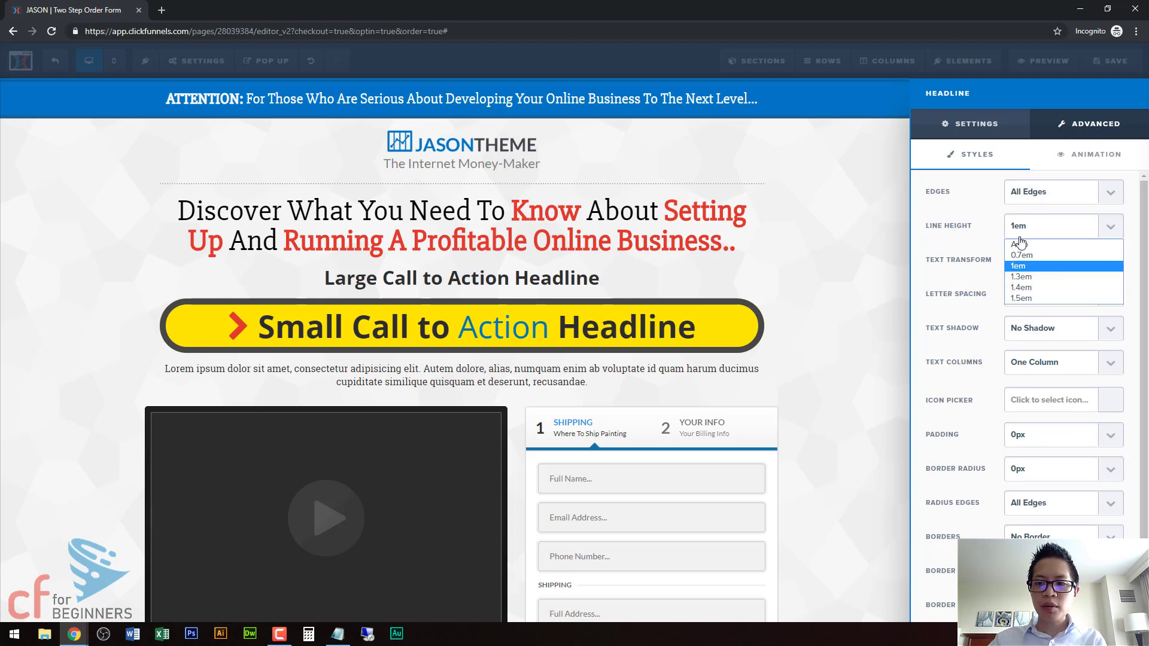
click(1023, 256)
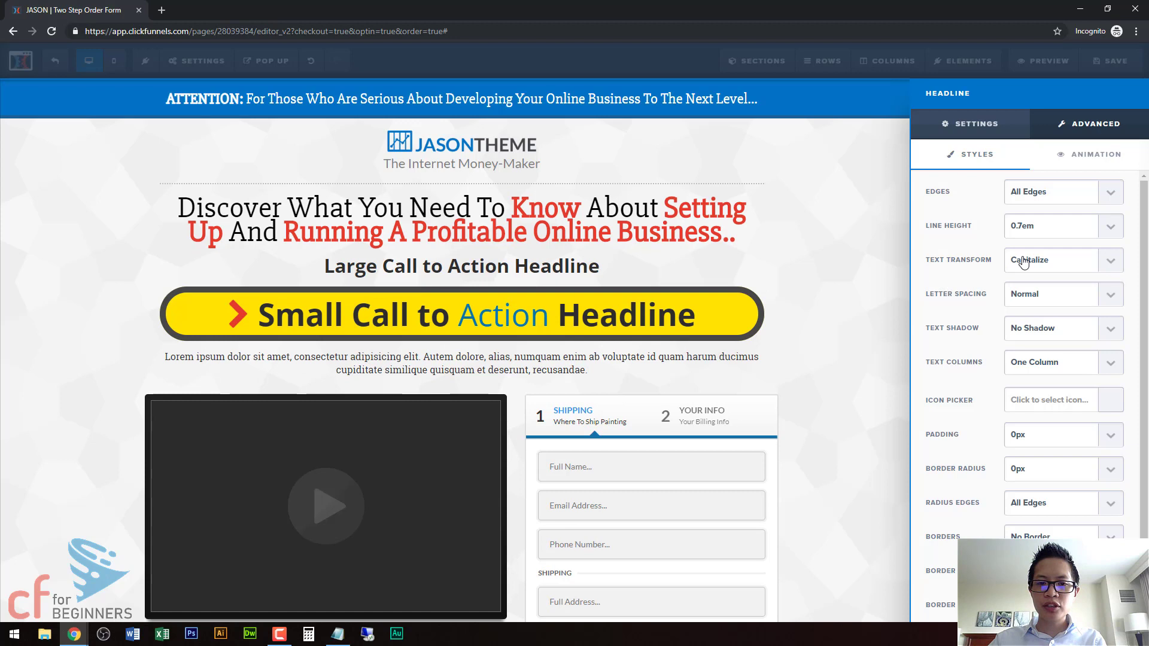
click(1111, 227)
click(1026, 297)
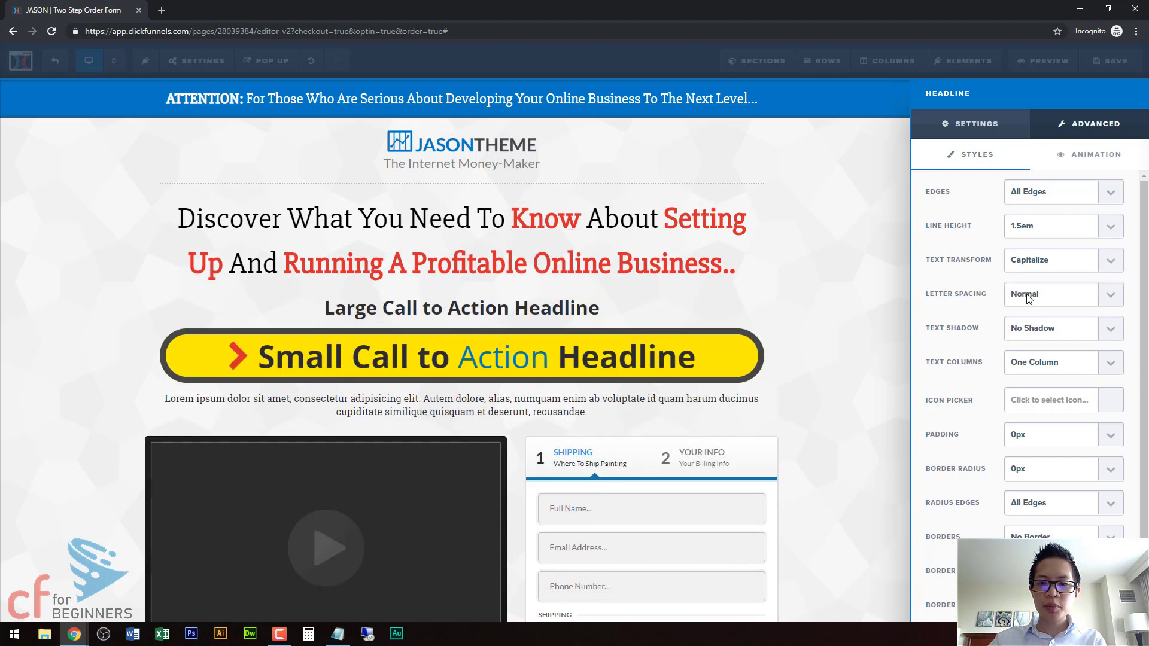
click(1114, 230)
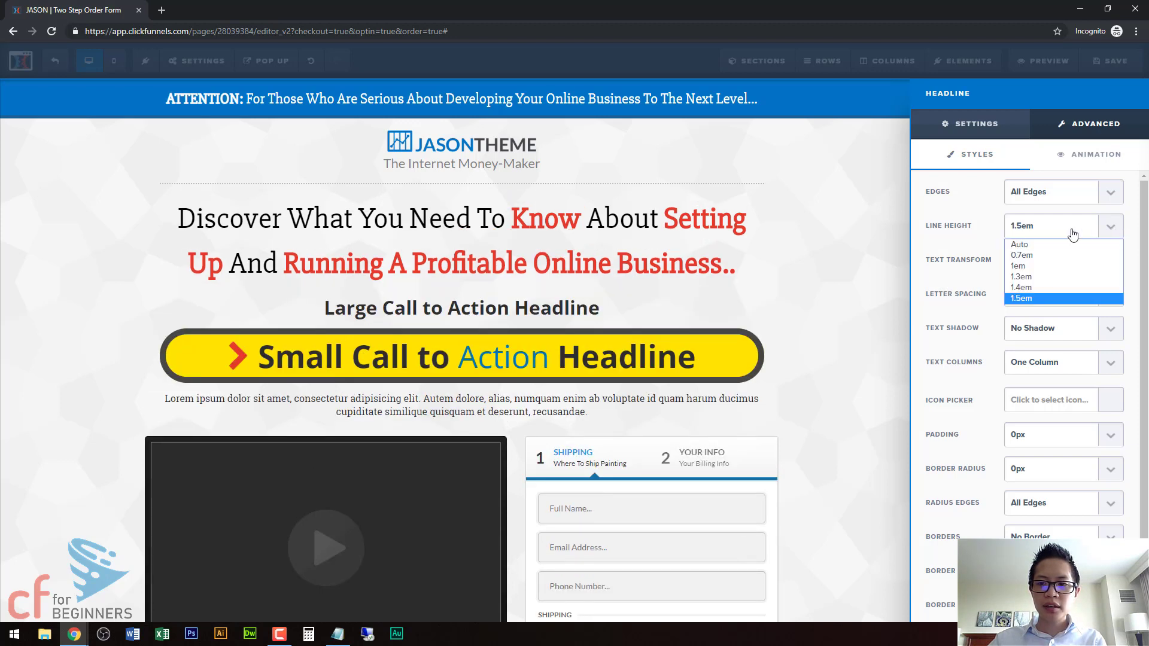
click(1041, 246)
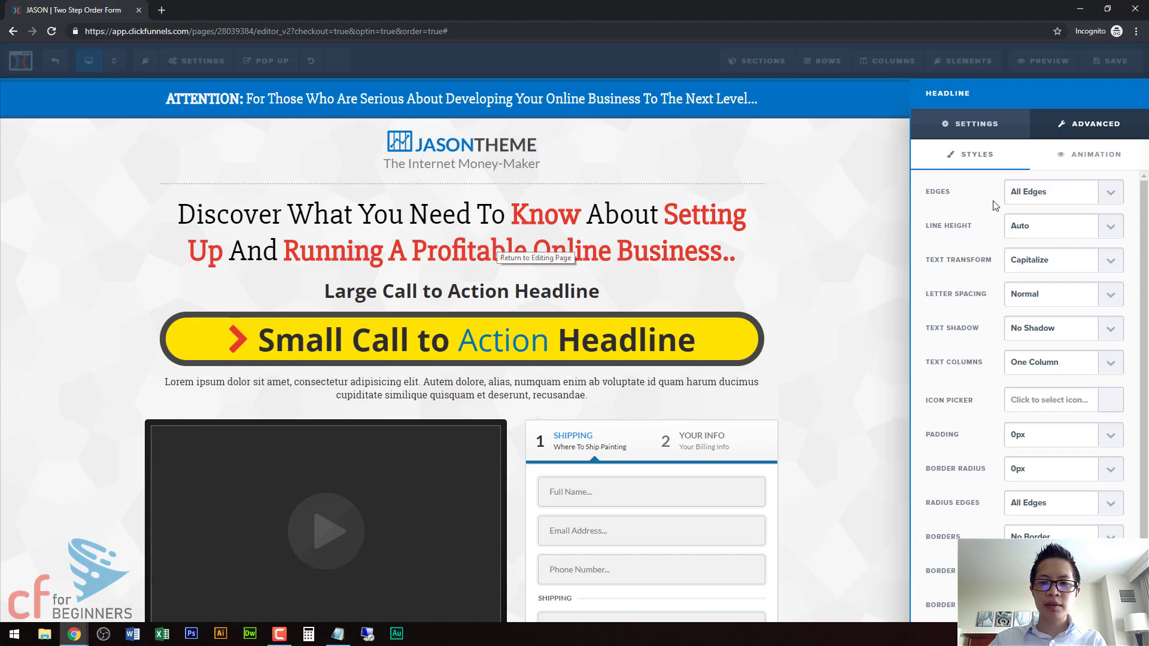
Step: Set the main headline's line height to 1em, leaving its edges at All Edges, and close its settings
click(1110, 197)
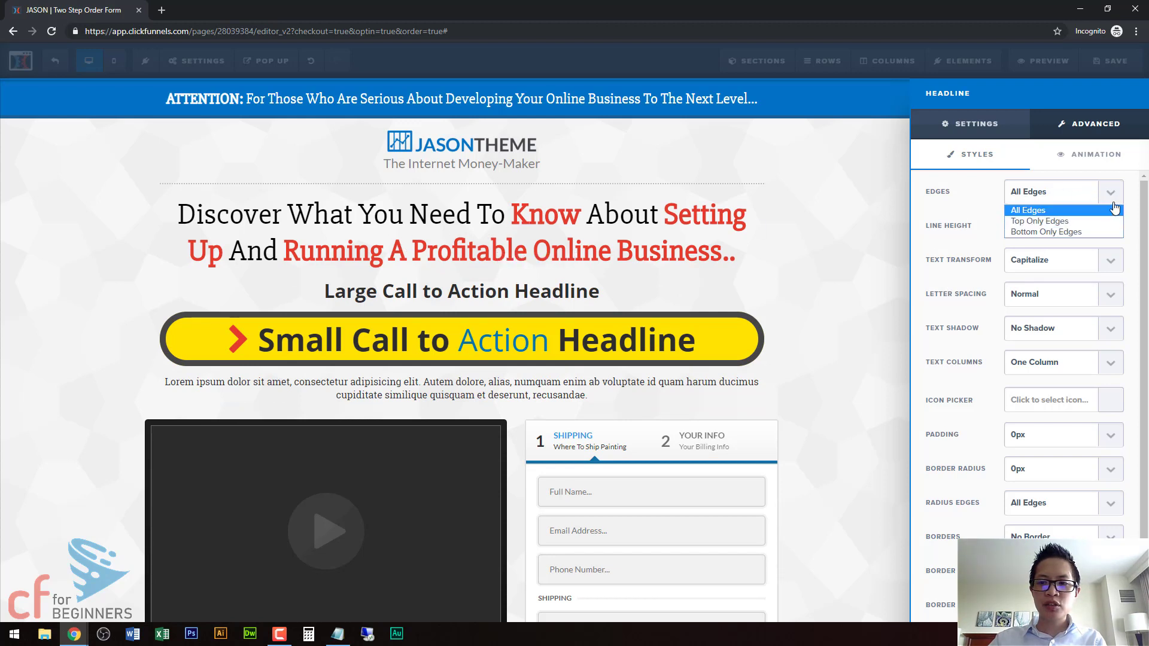
click(1113, 209)
click(1107, 230)
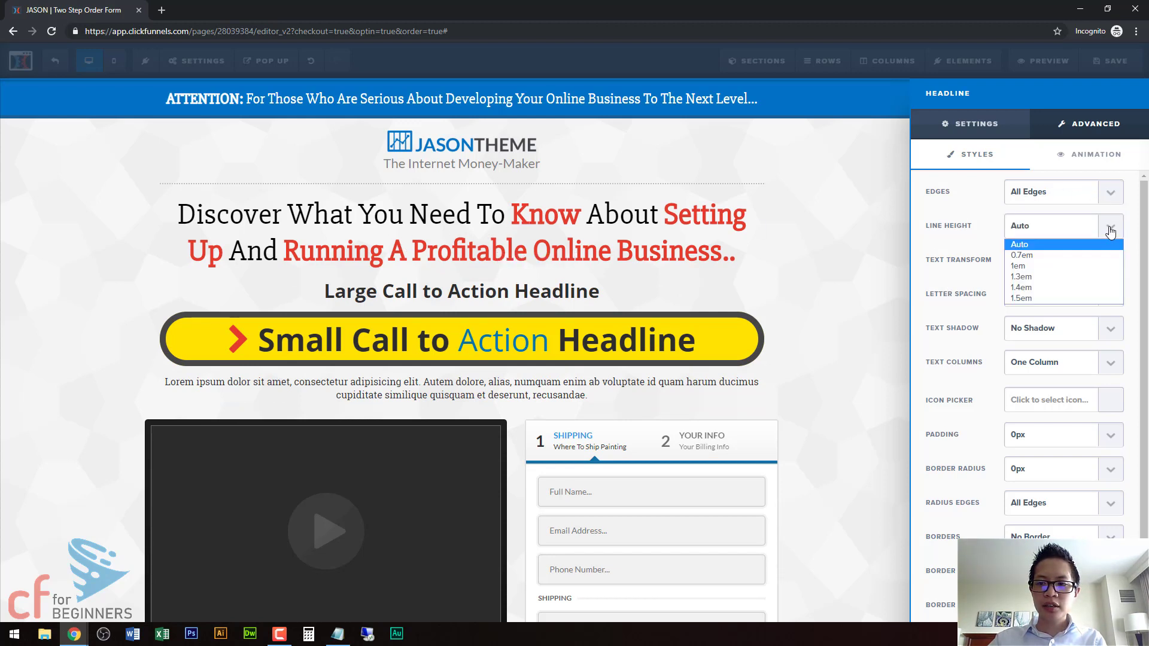
click(1022, 266)
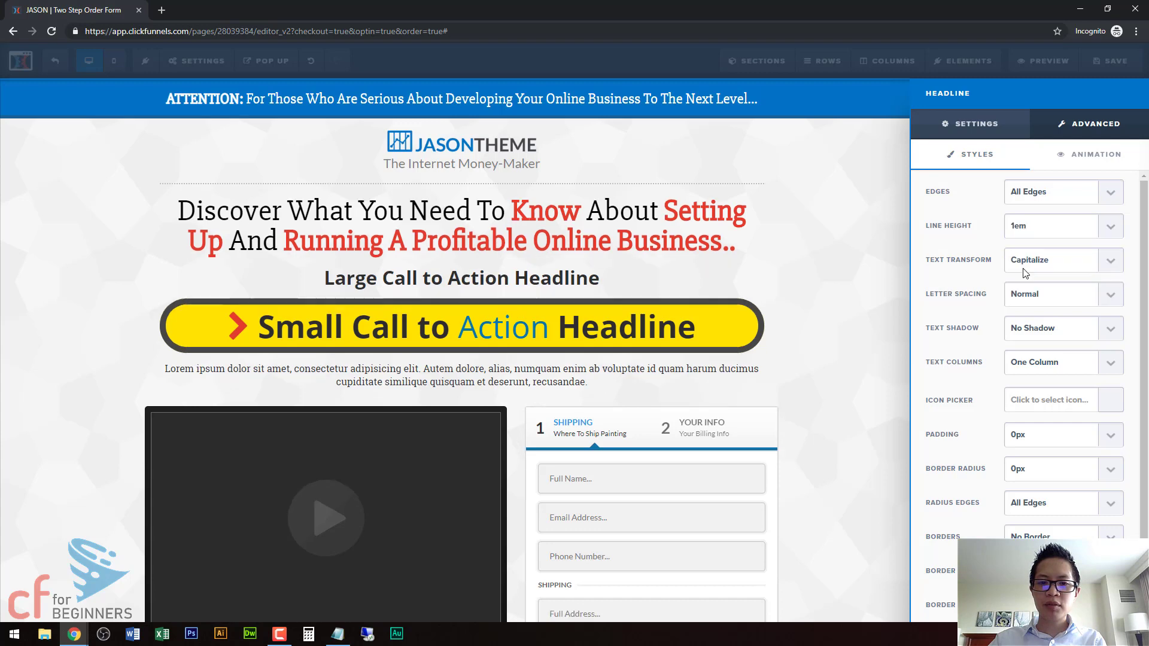
click(858, 252)
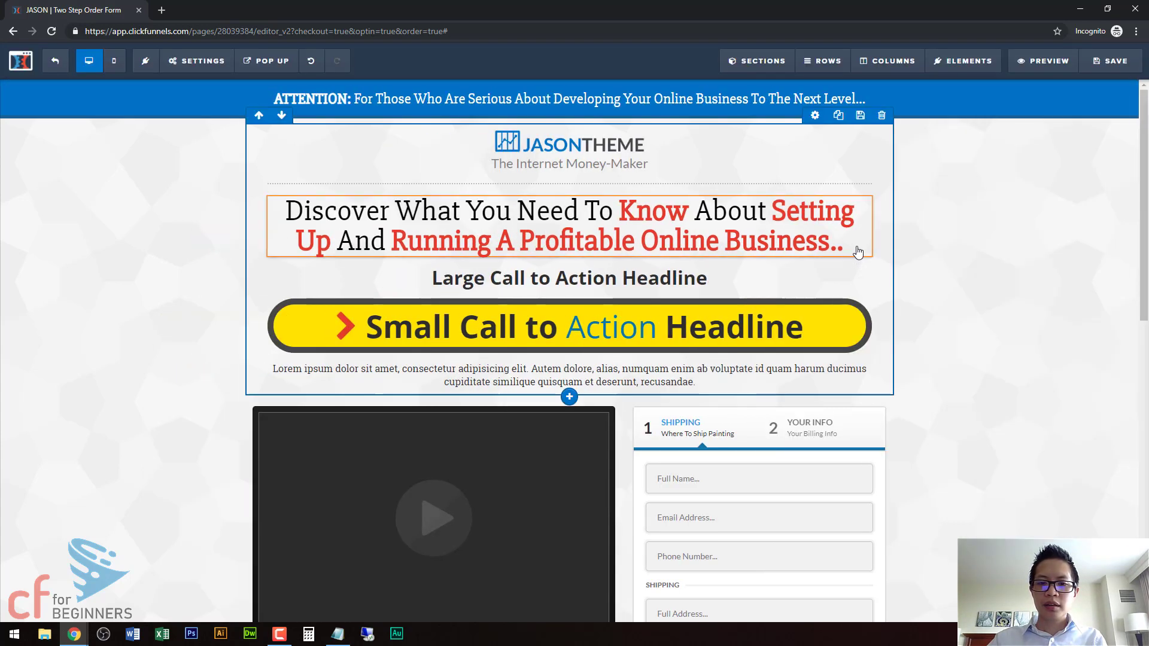
Step: Review the basic settings of the main headline and of the Lorem ipsum paragraph, closing each afterward
click(824, 215)
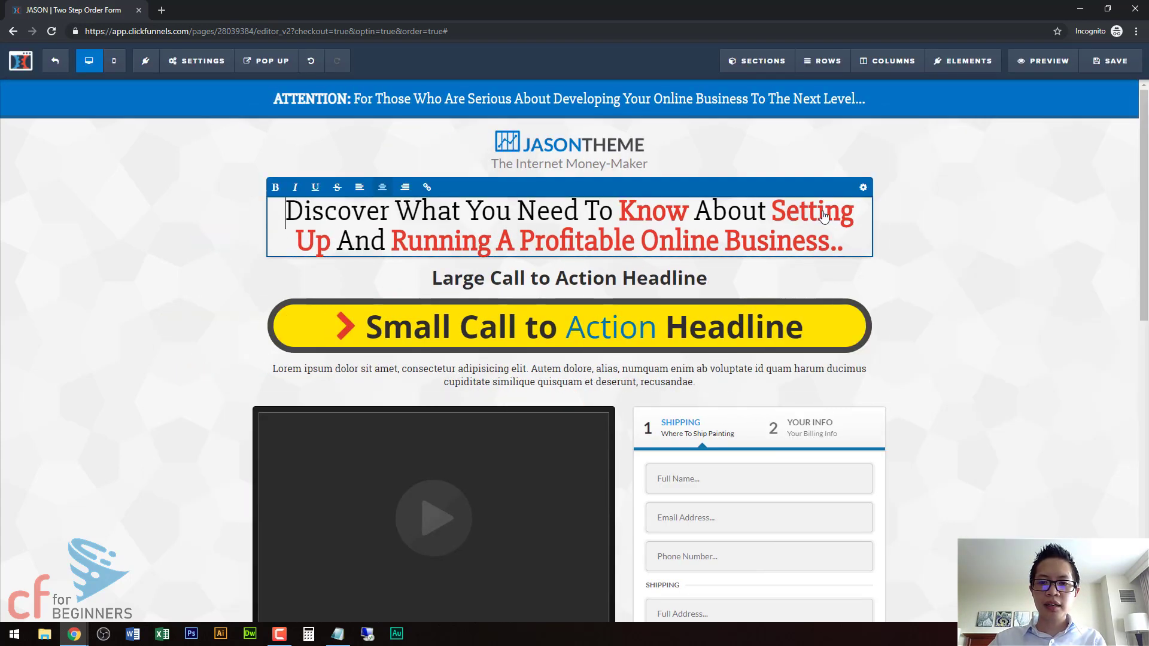
click(863, 188)
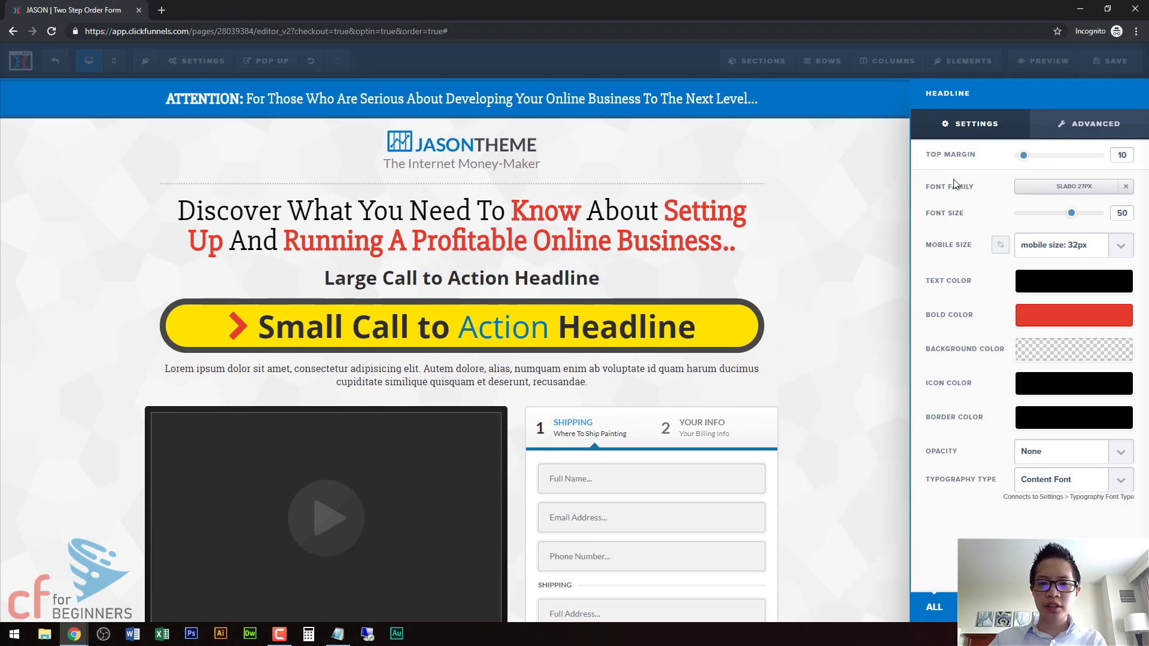
click(845, 203)
click(673, 374)
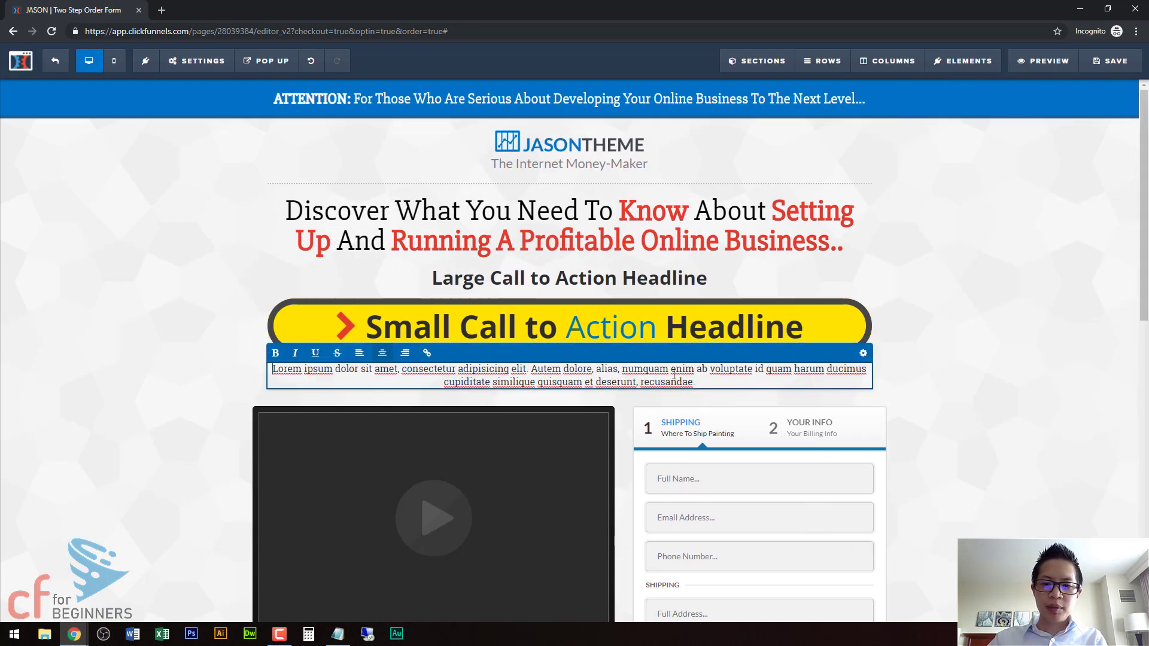
click(863, 353)
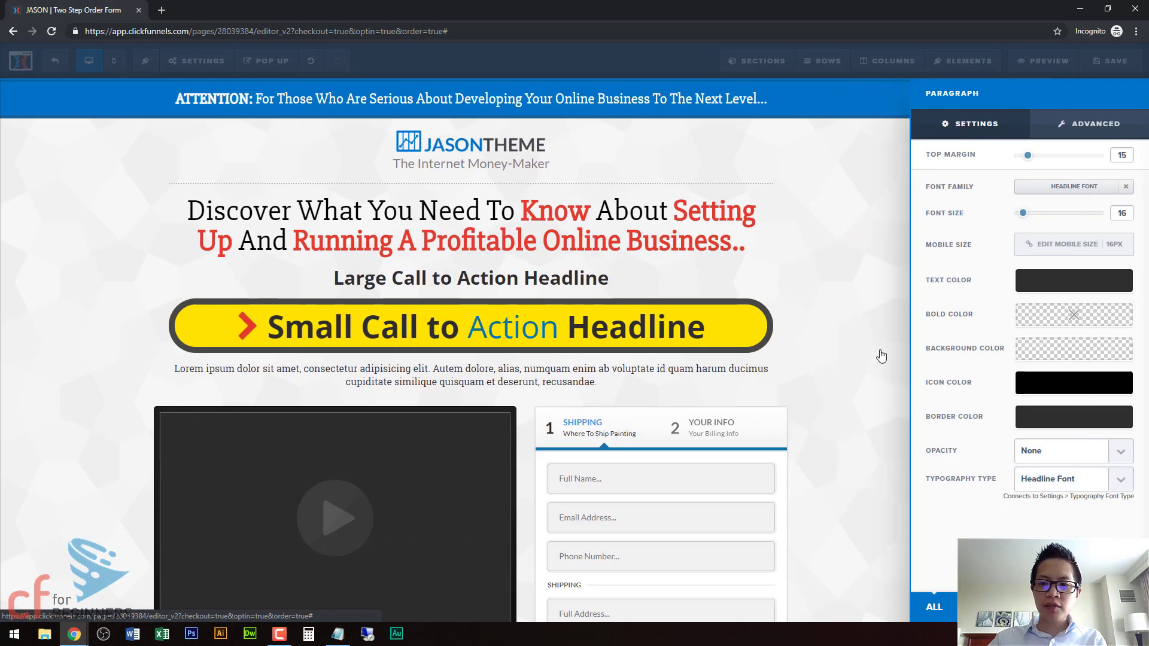
click(802, 322)
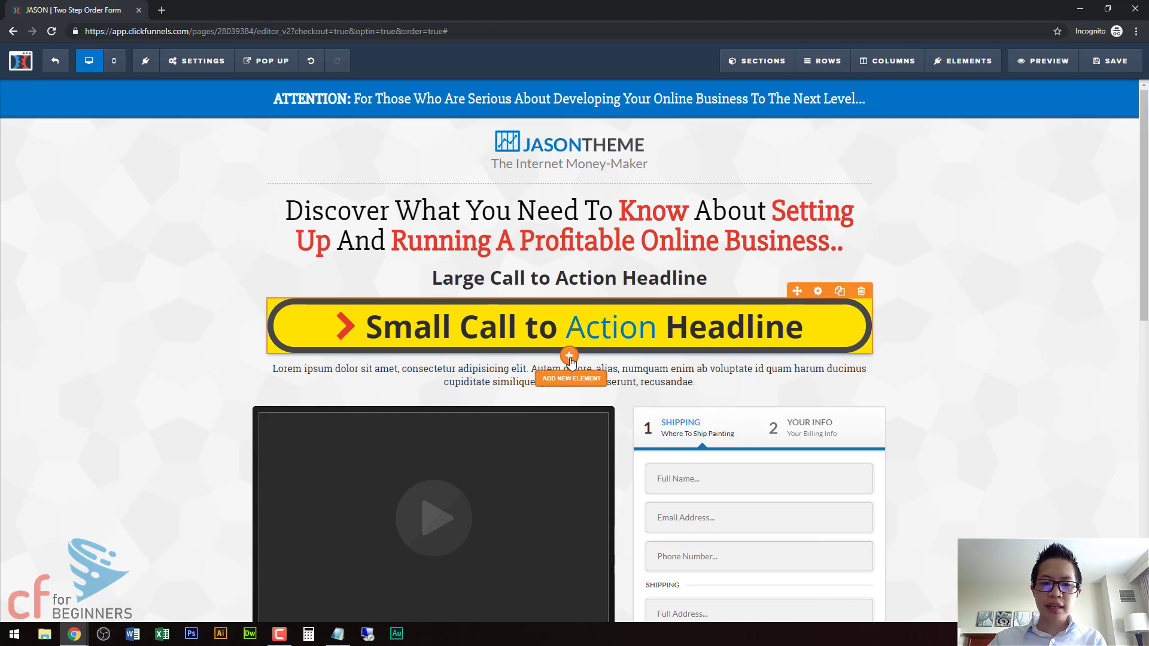
Step: Add an Image element between the yellow sub-headline and the Lorem ipsum paragraph
click(571, 391)
scroll(987, 330, down, 5)
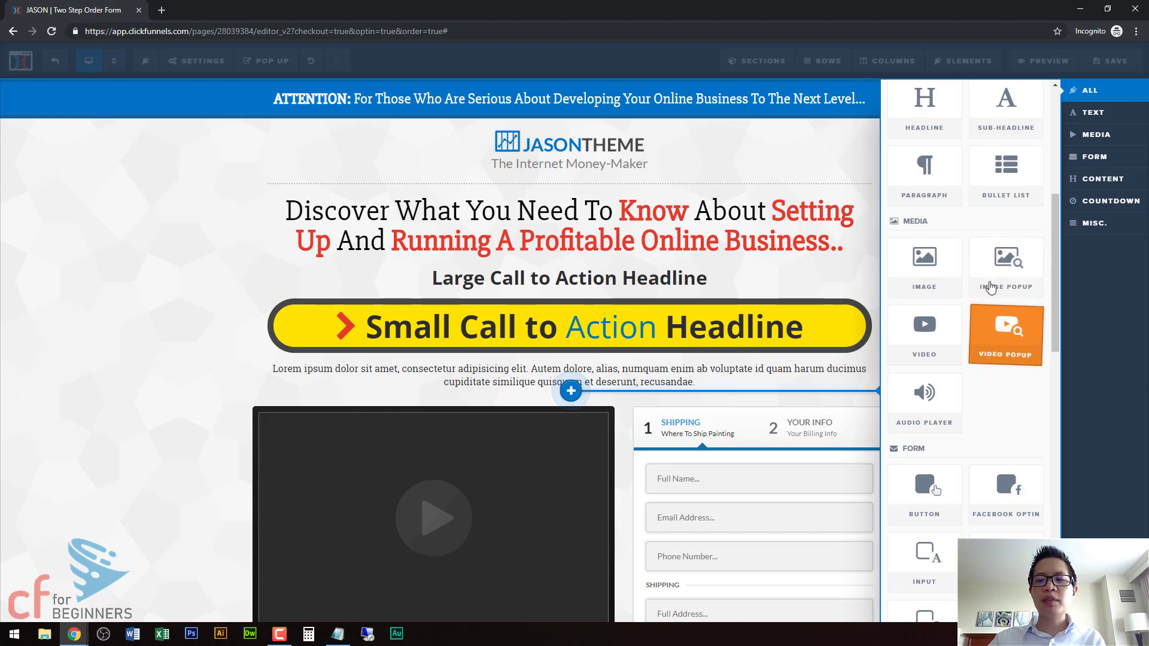
click(931, 274)
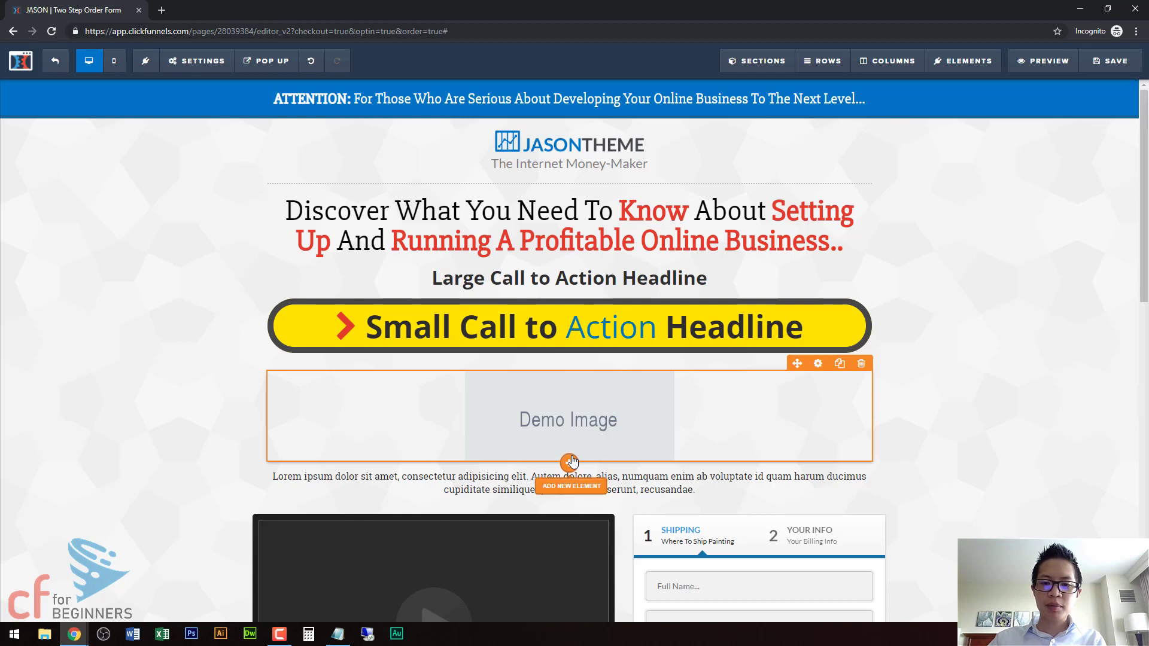
Step: Add an Image Popup element directly below the demo image
click(809, 435)
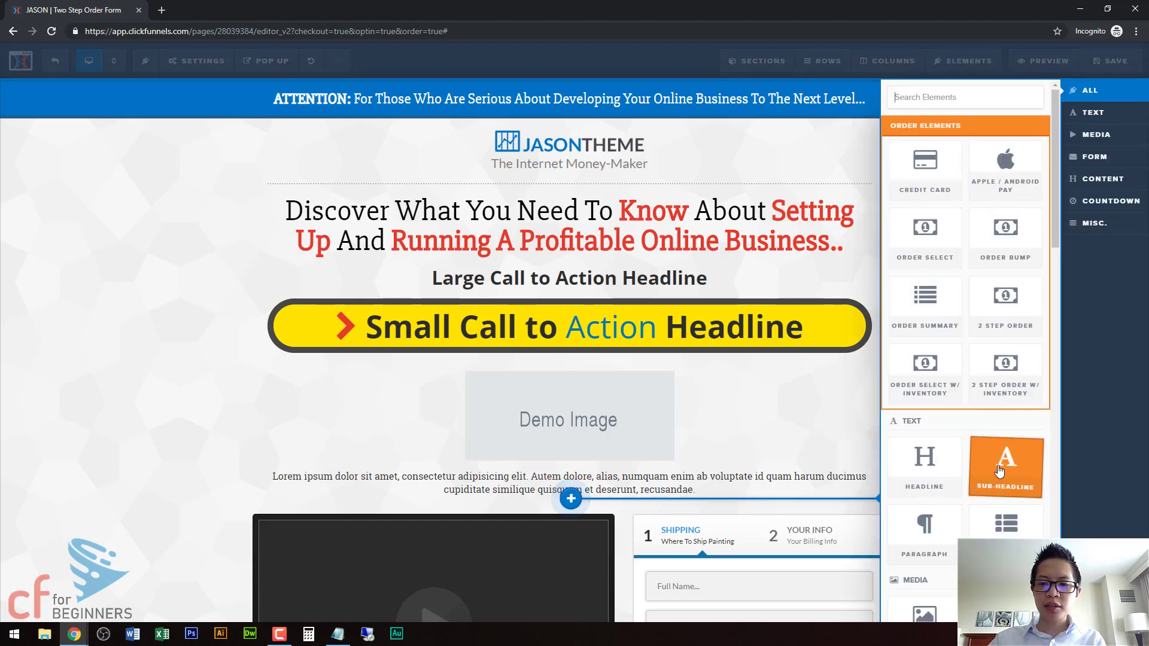
scroll(999, 460, down, 2)
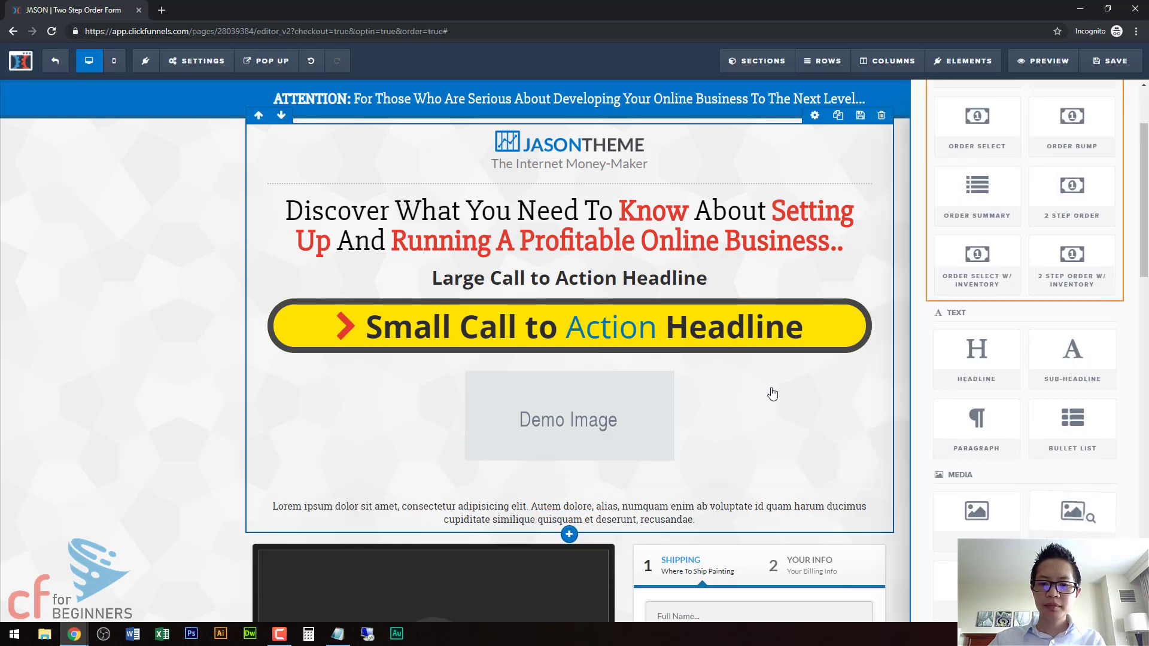
click(788, 398)
Step: Add a second Image Popup element below the thumbnail and delete it again
scroll(733, 390, down, 3)
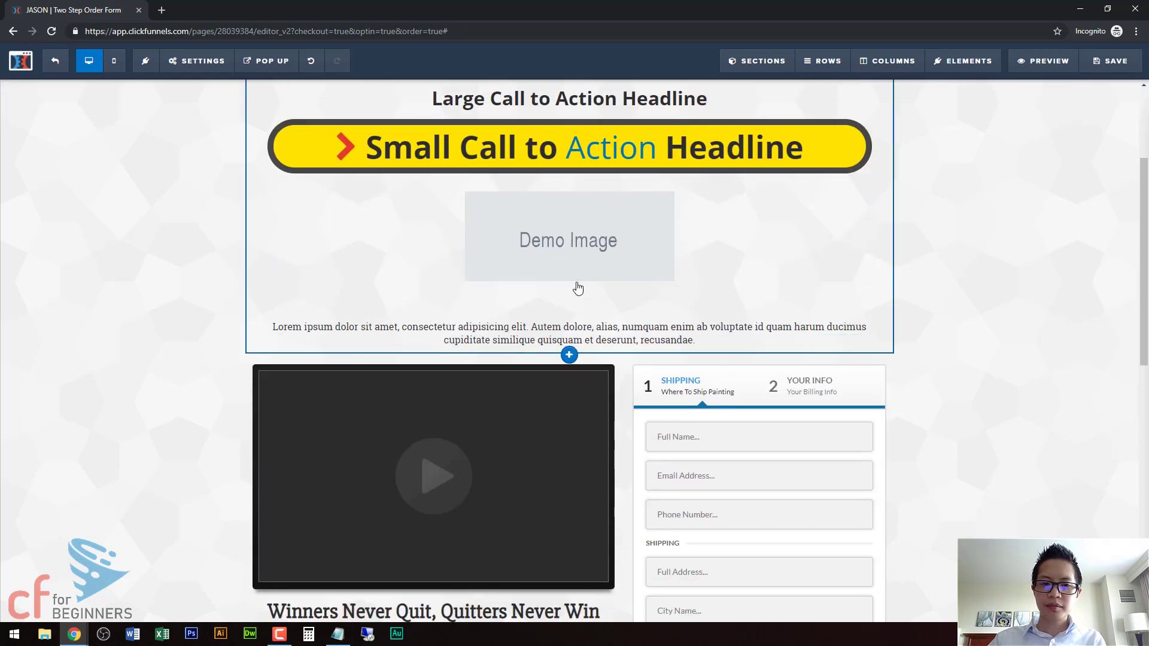
click(569, 303)
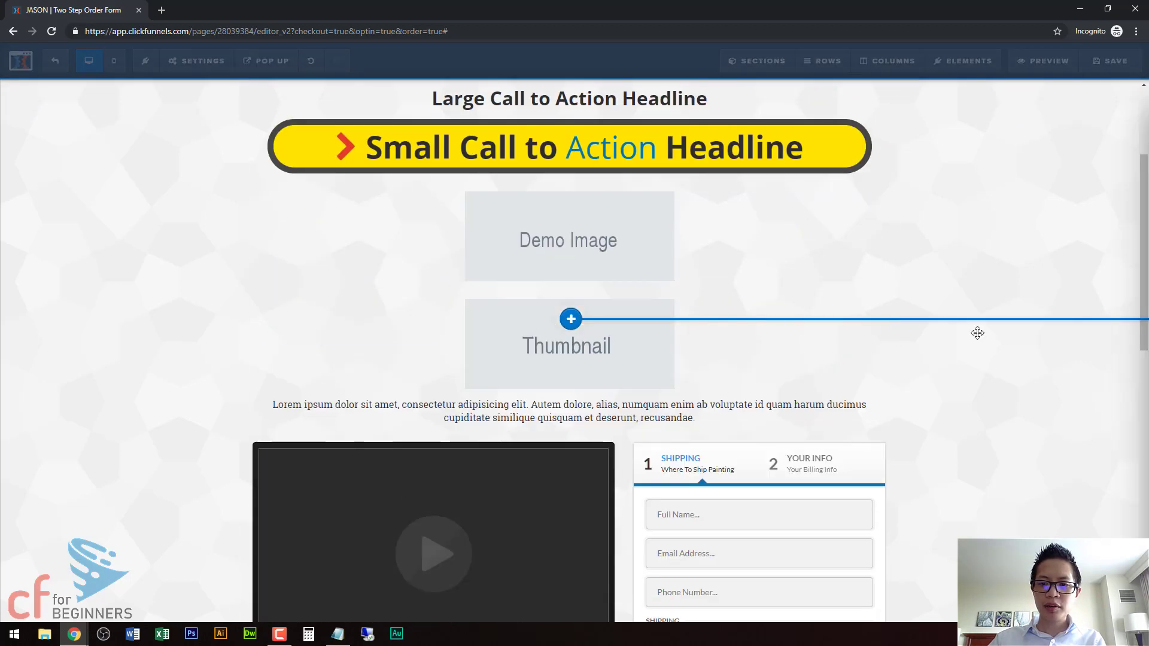
scroll(1019, 371, down, 6)
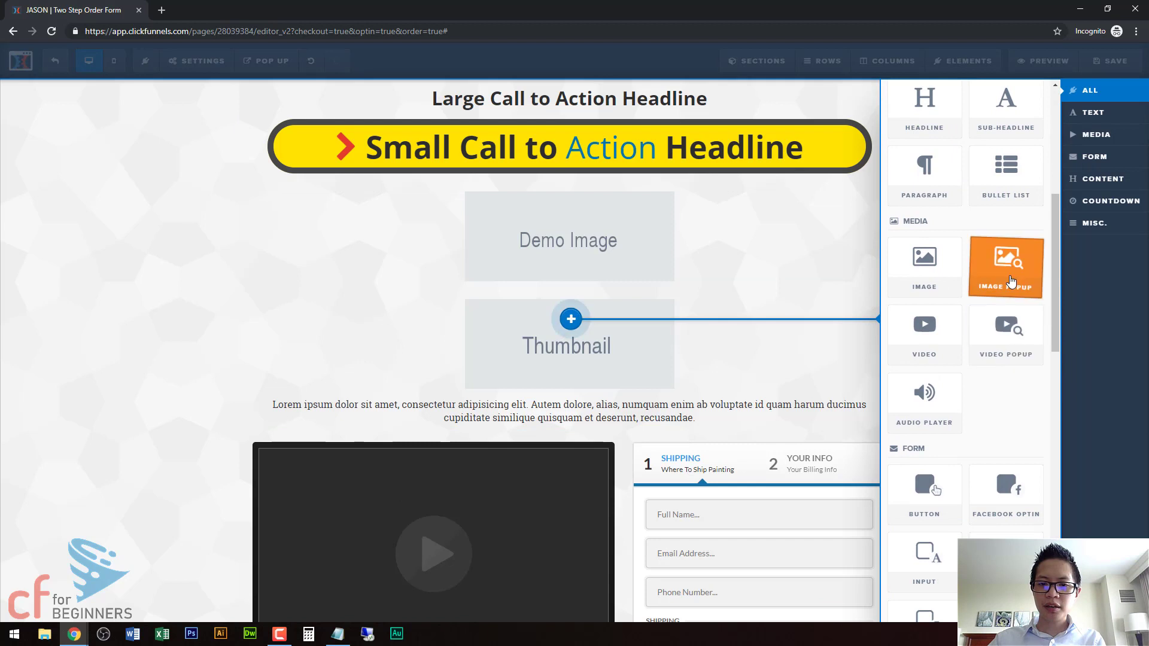
click(1010, 281)
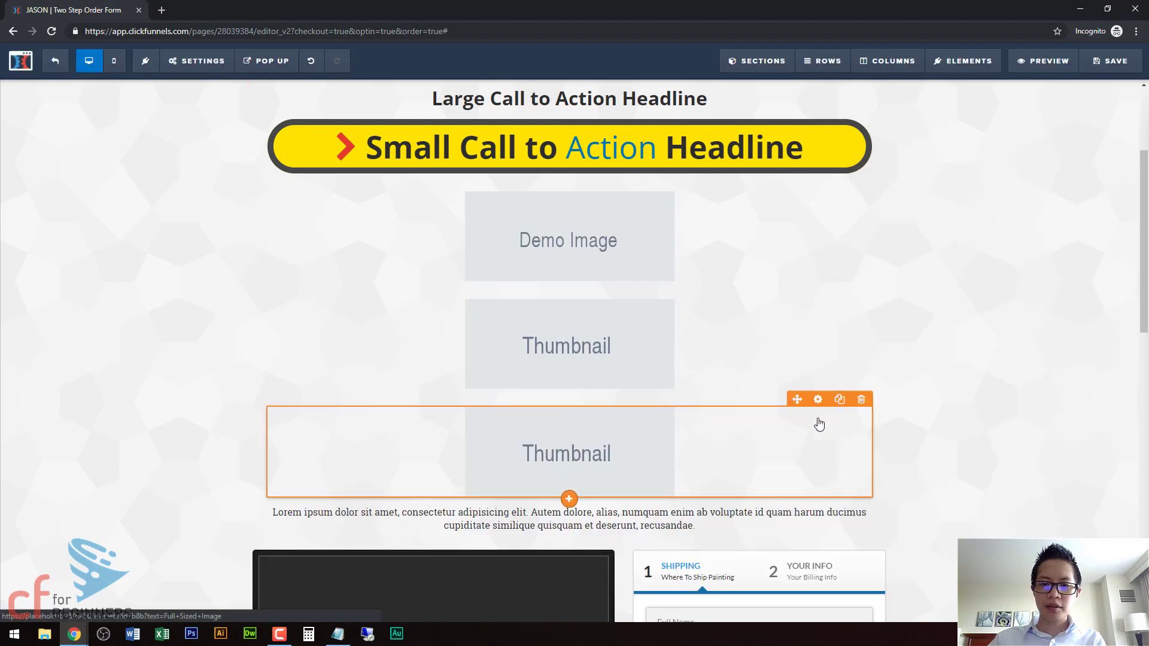
click(861, 400)
click(634, 99)
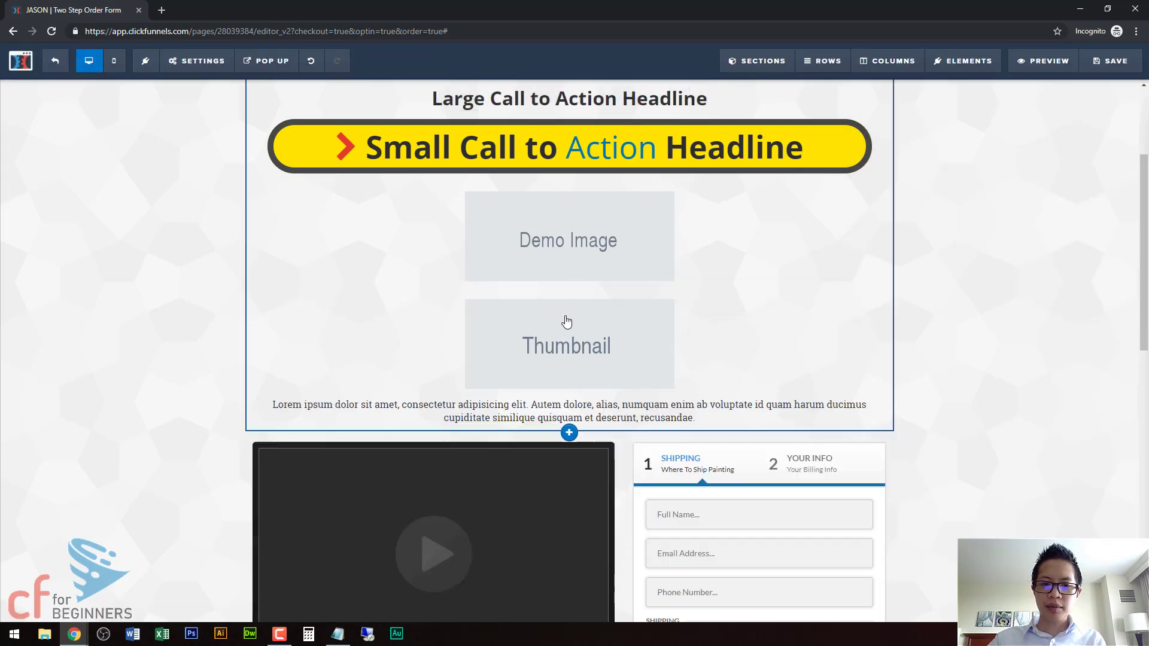
Step: Add a Video element below the thumbnail image popup
click(569, 392)
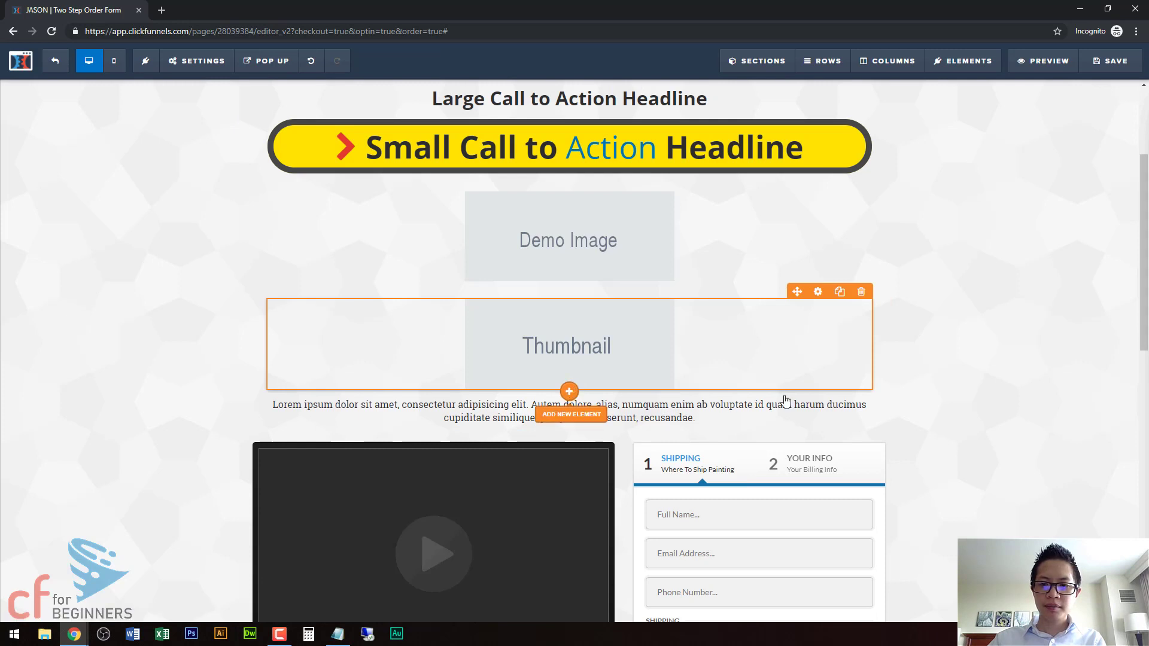
scroll(924, 478, down, 6)
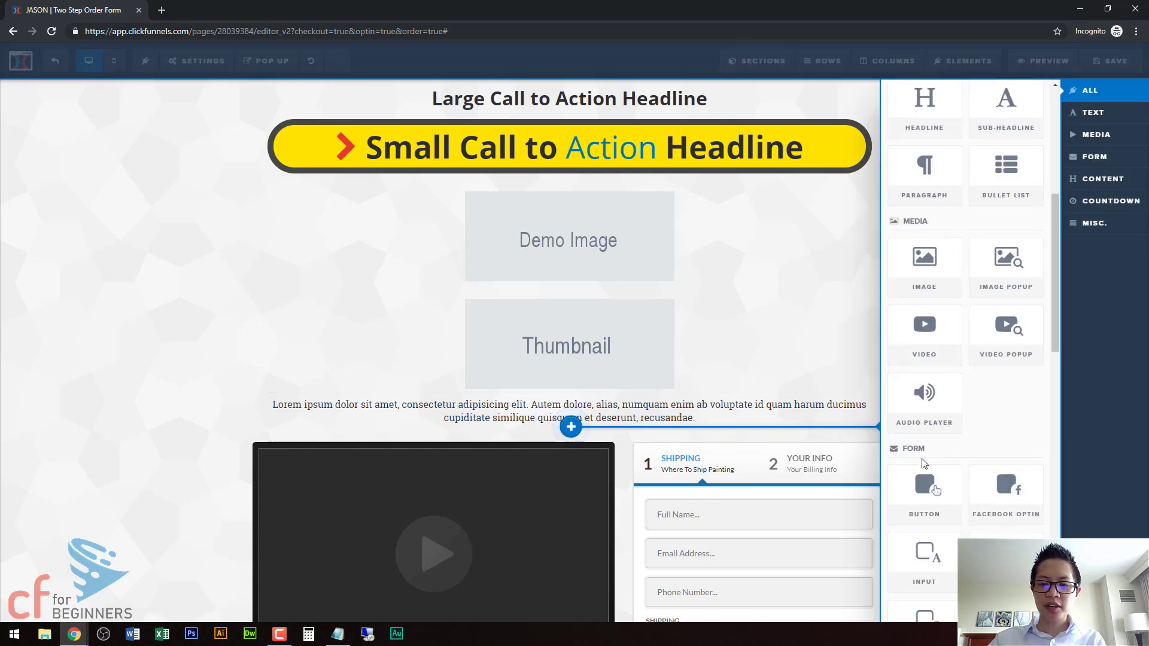
click(931, 357)
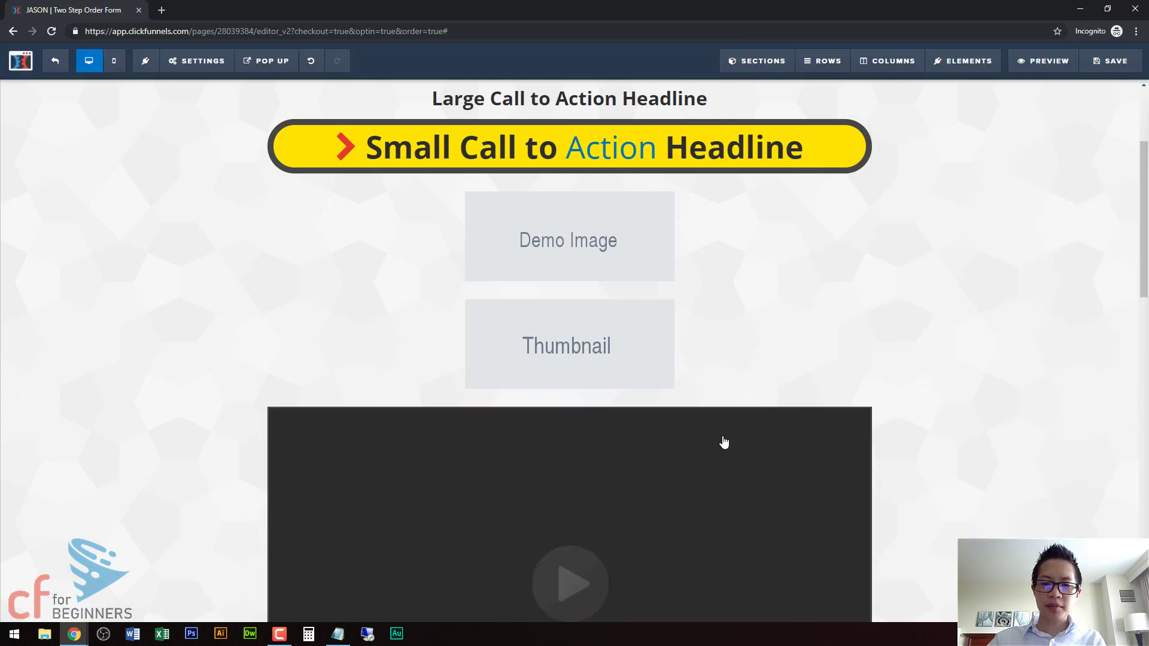
Step: Open the new video's settings, inspect its embed code and set the video type to YouTube
click(710, 471)
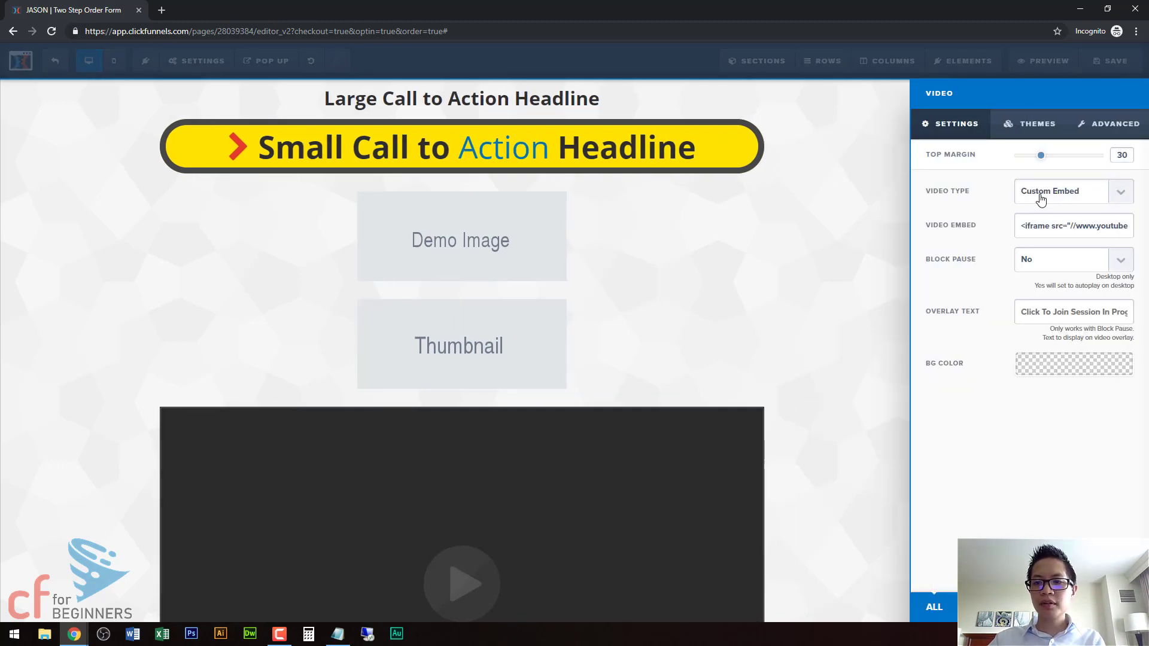
mouse_move(1051, 224)
mouse_down()
mouse_move(1127, 226)
mouse_move(1067, 226)
mouse_up()
click(1069, 226)
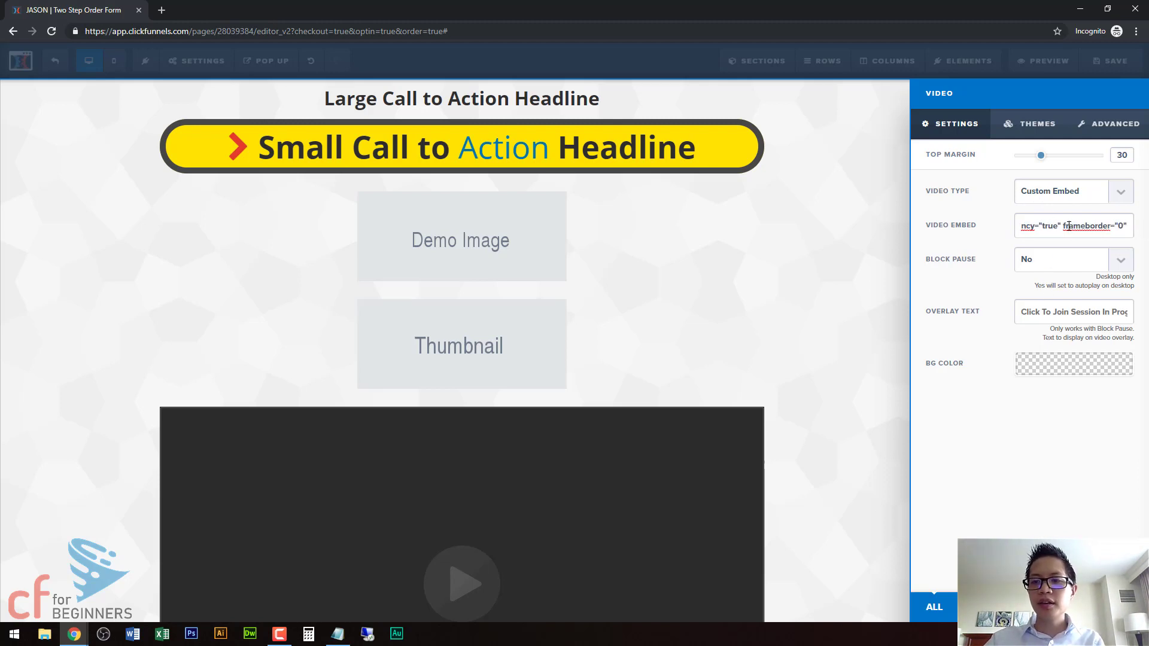
click(1118, 196)
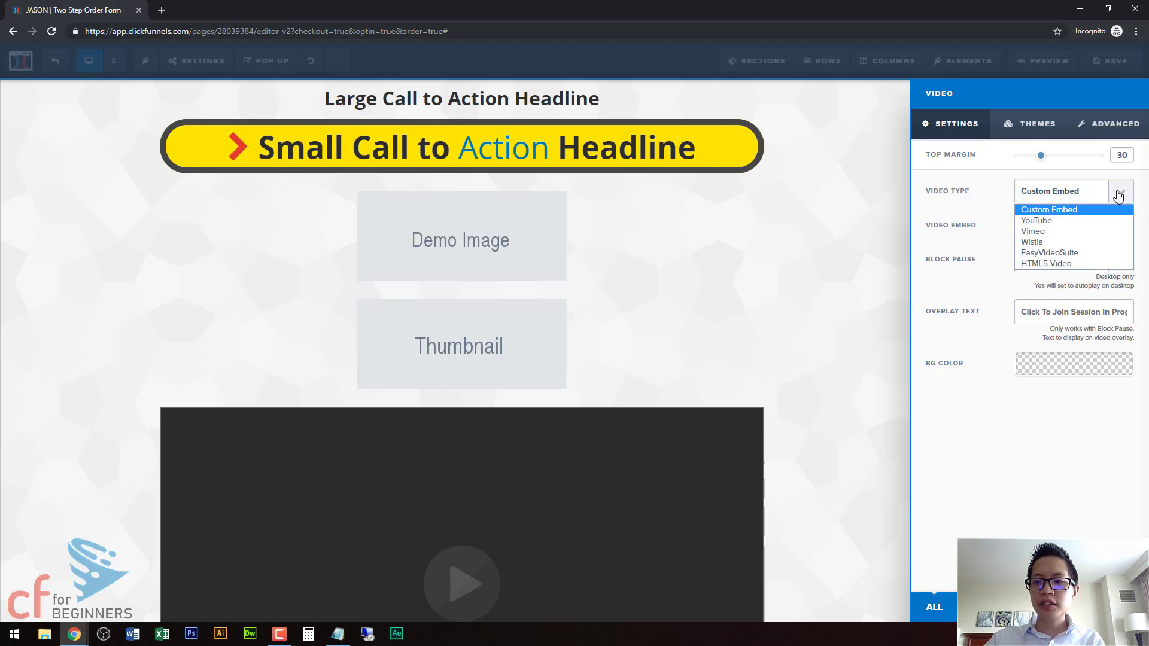
click(1036, 221)
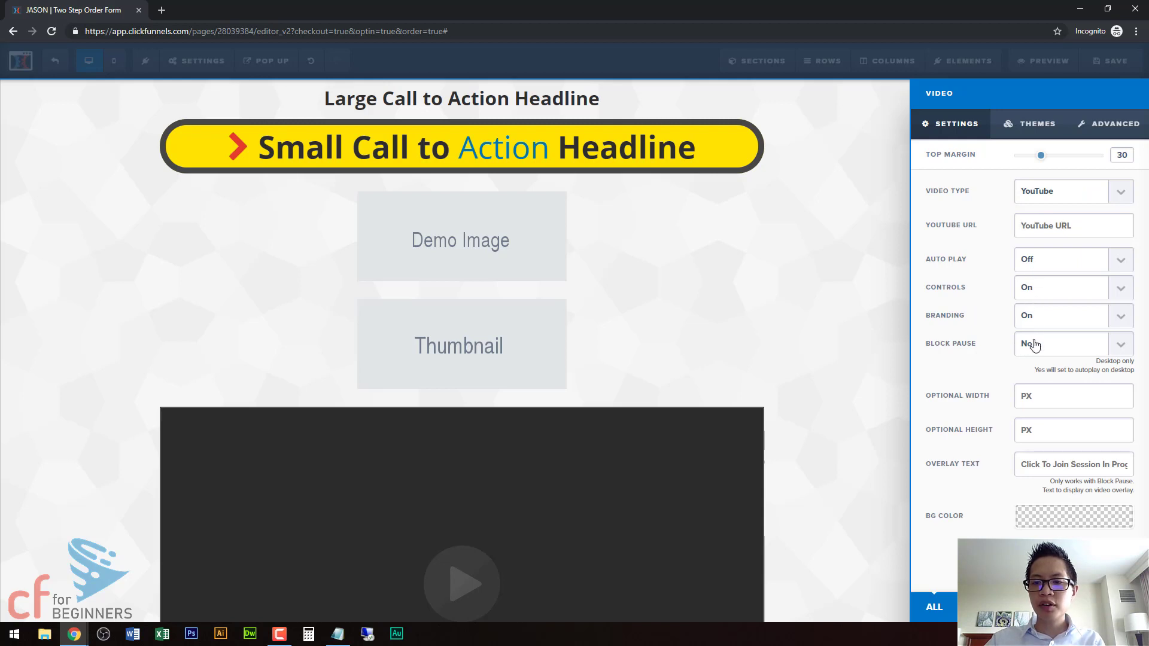
Step: Set the video type back to Custom Embed and select the whole embed code
click(1052, 271)
click(1044, 272)
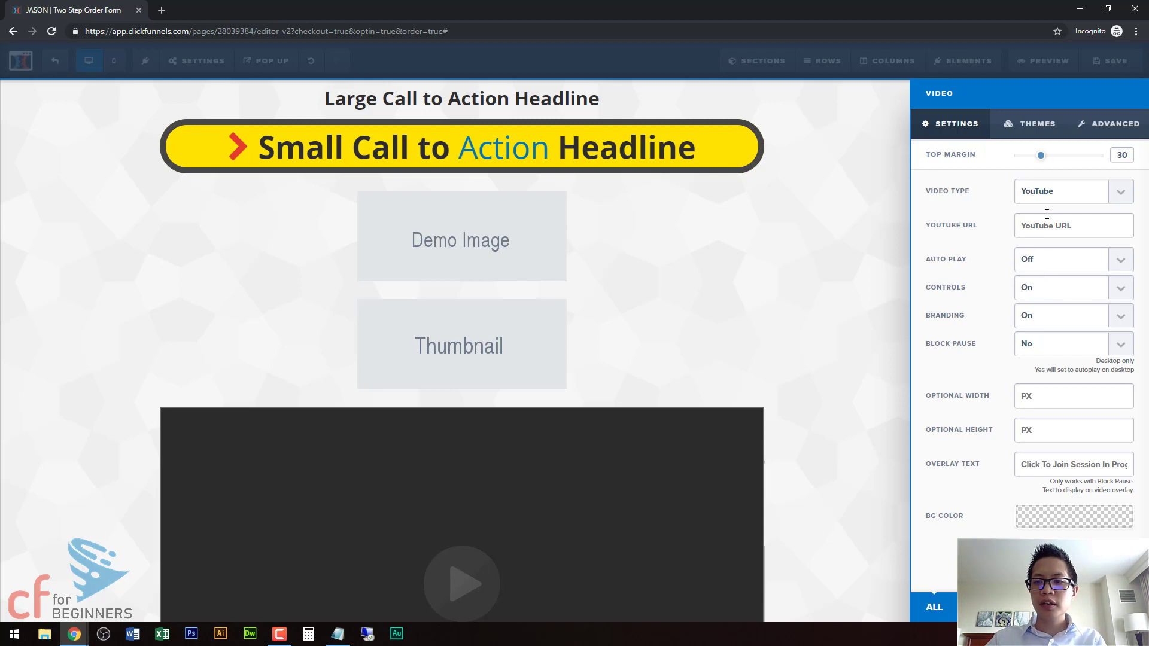
click(1042, 190)
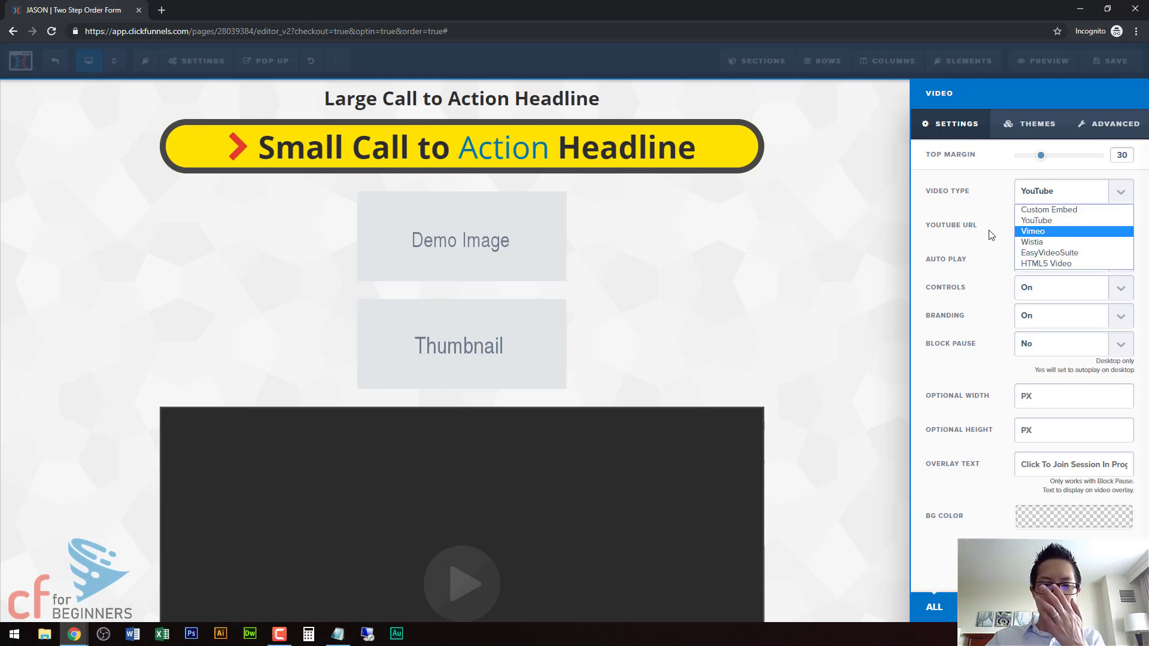
click(1031, 211)
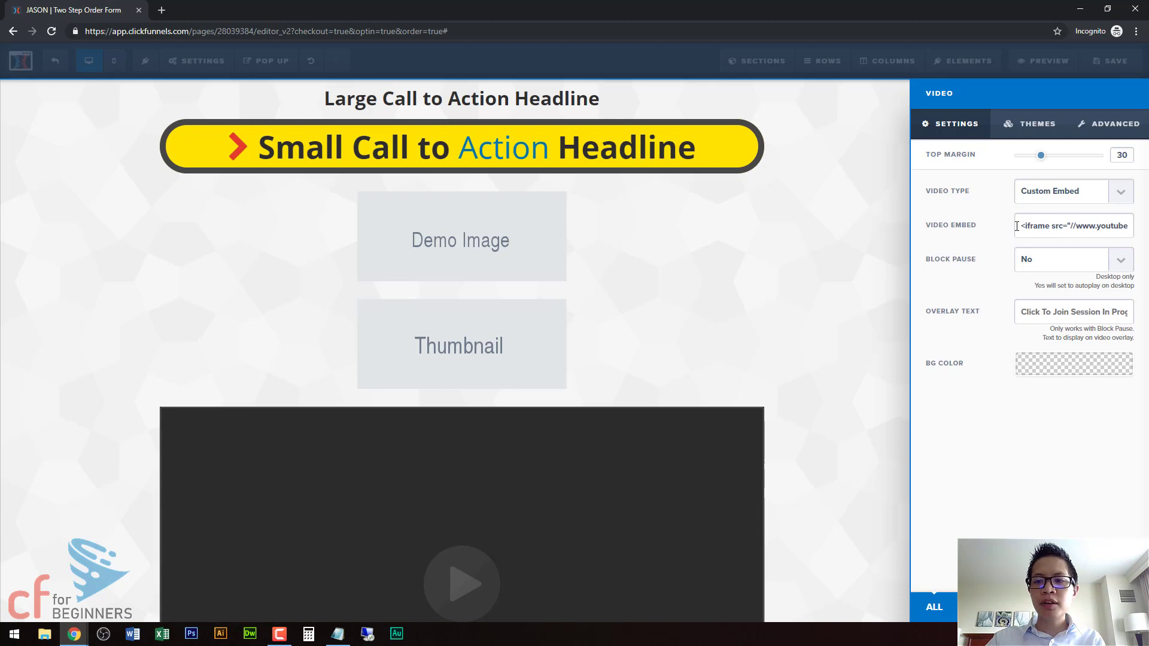
click(1022, 225)
key(ctrl+a)
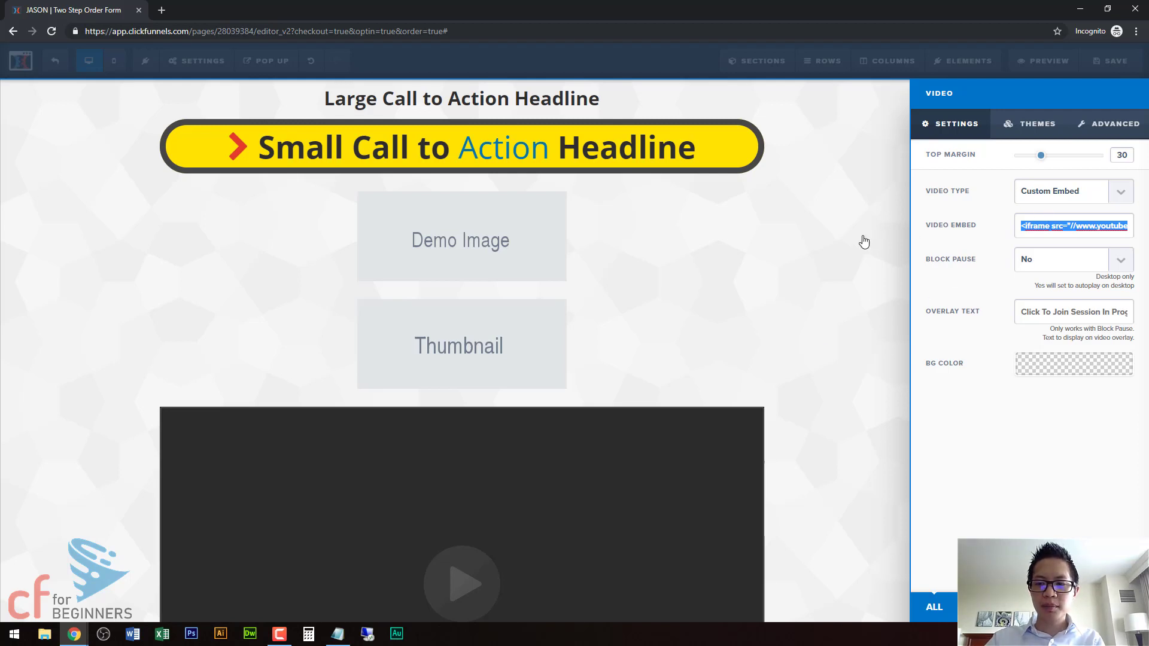
Step: Apply the theme with the thick black border to the new video
click(1038, 132)
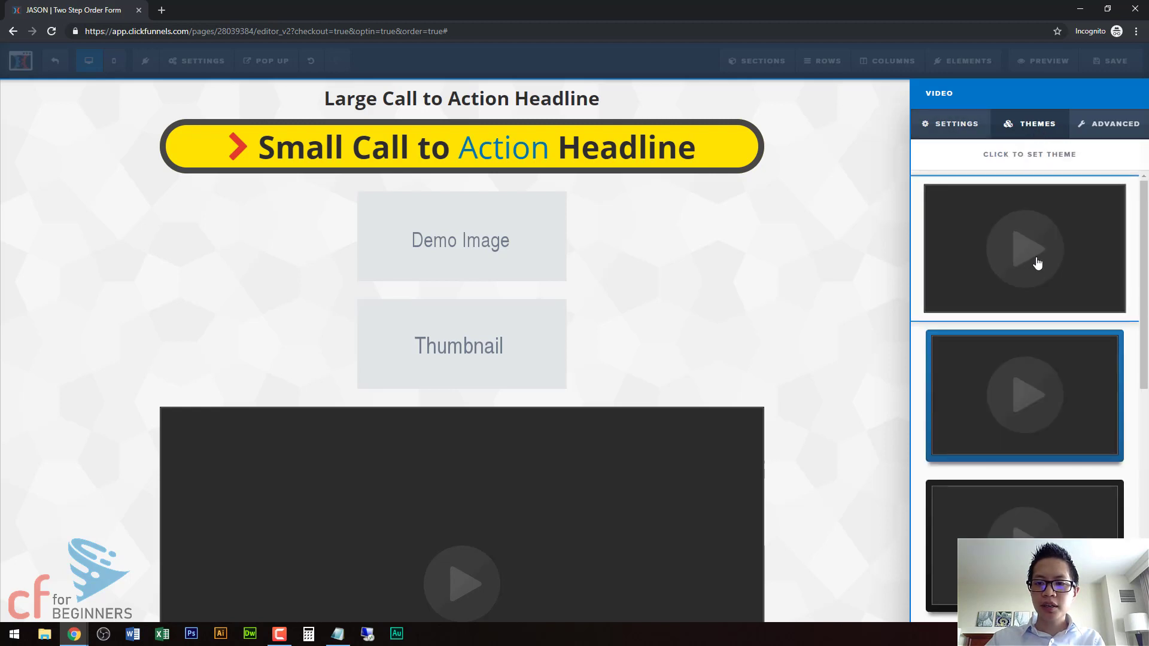
scroll(1036, 259, down, 3)
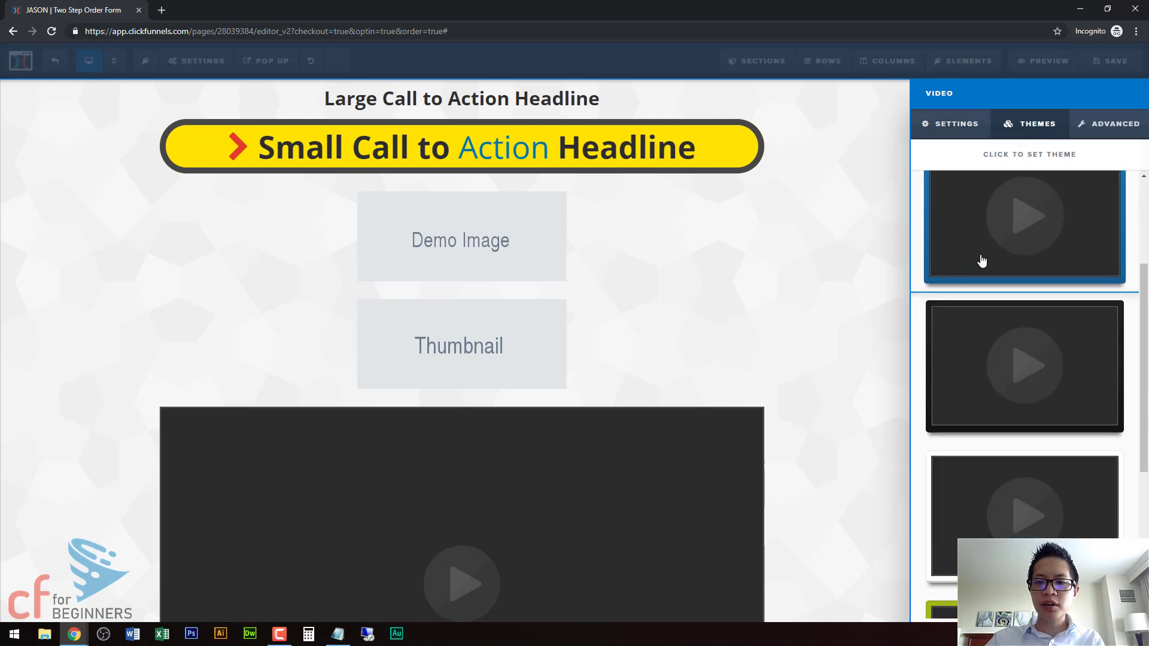
click(960, 331)
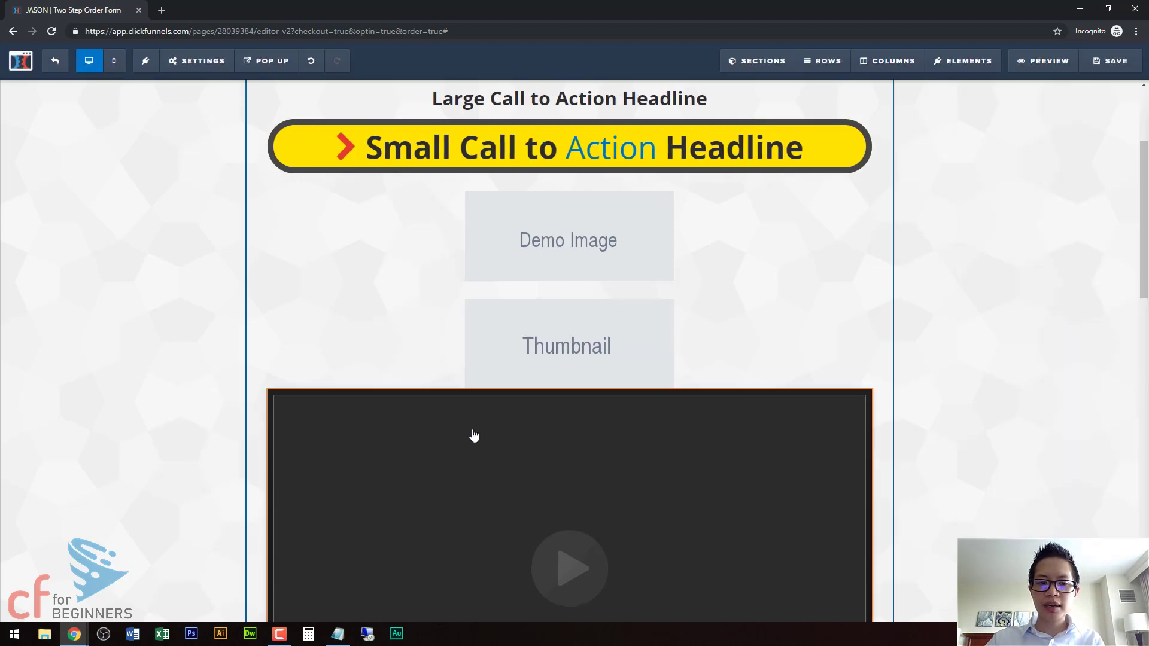
Step: Turn on Sticky on Scroll in the advanced styles of the large video below the thumbnail
click(750, 414)
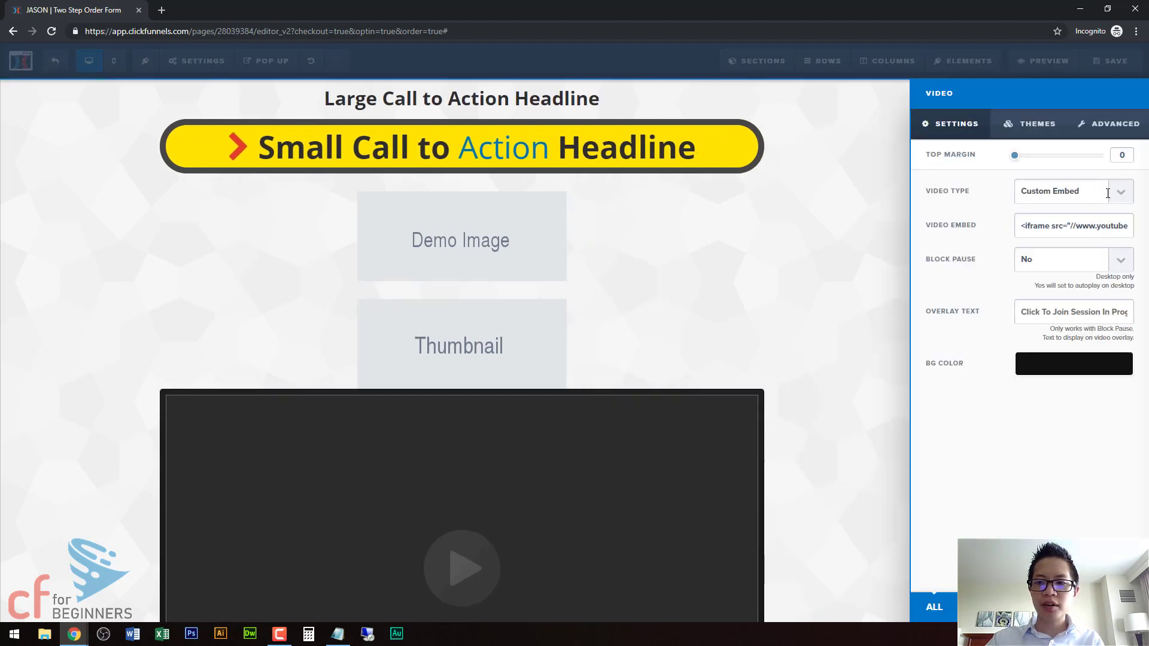
click(1096, 131)
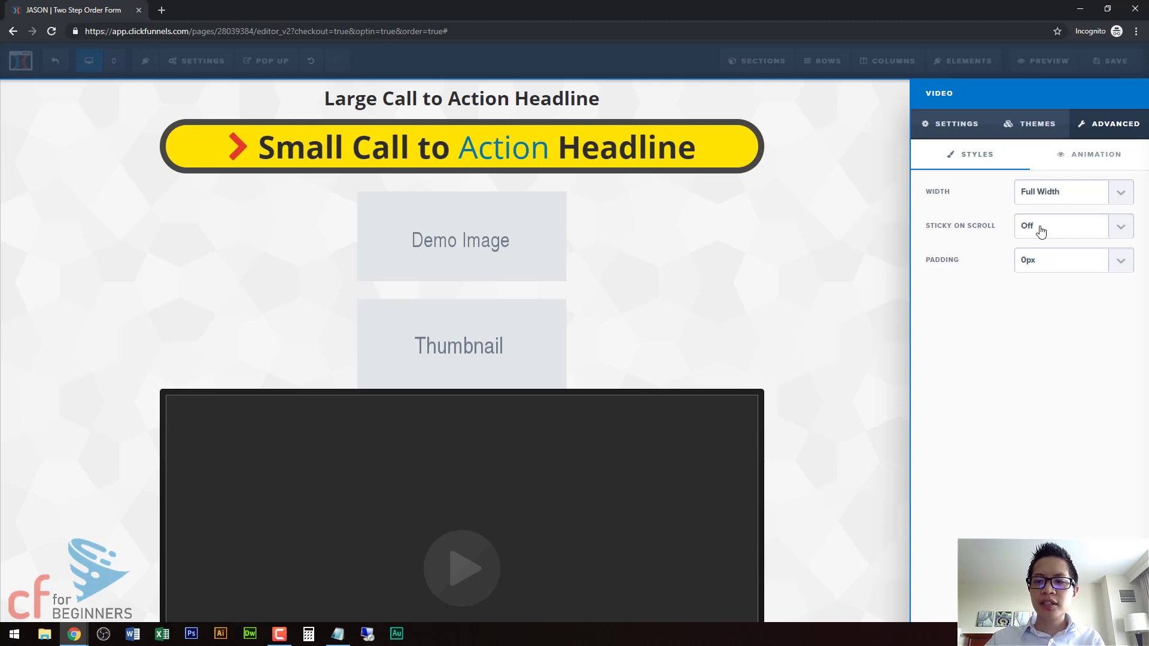
click(795, 248)
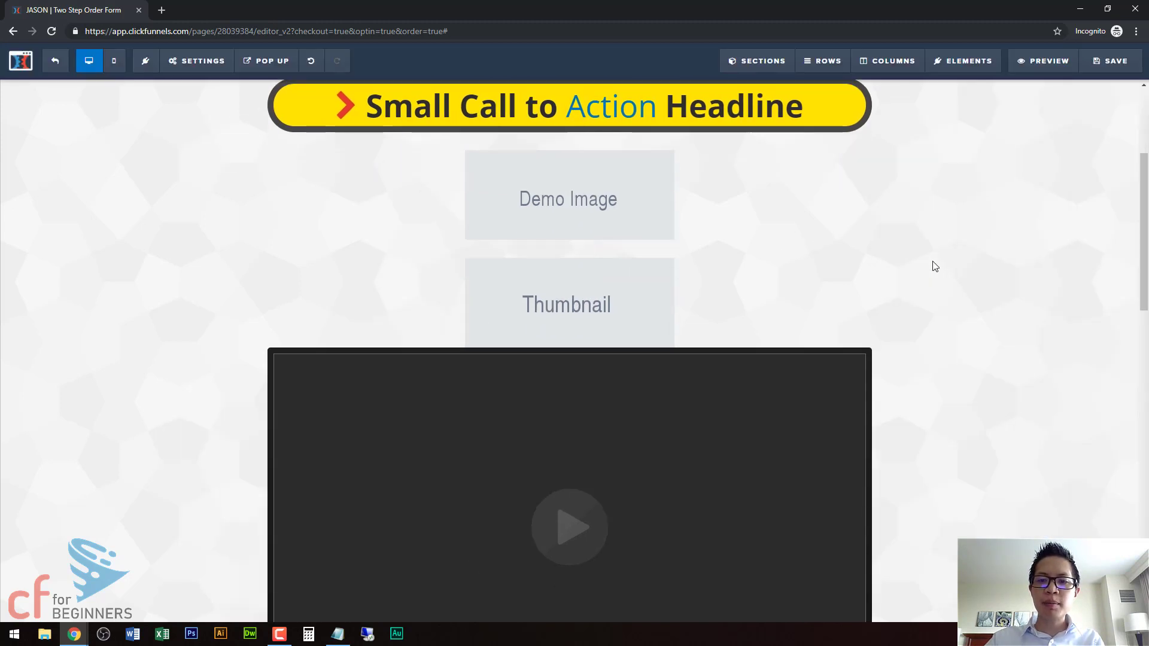
scroll(935, 266, down, 3)
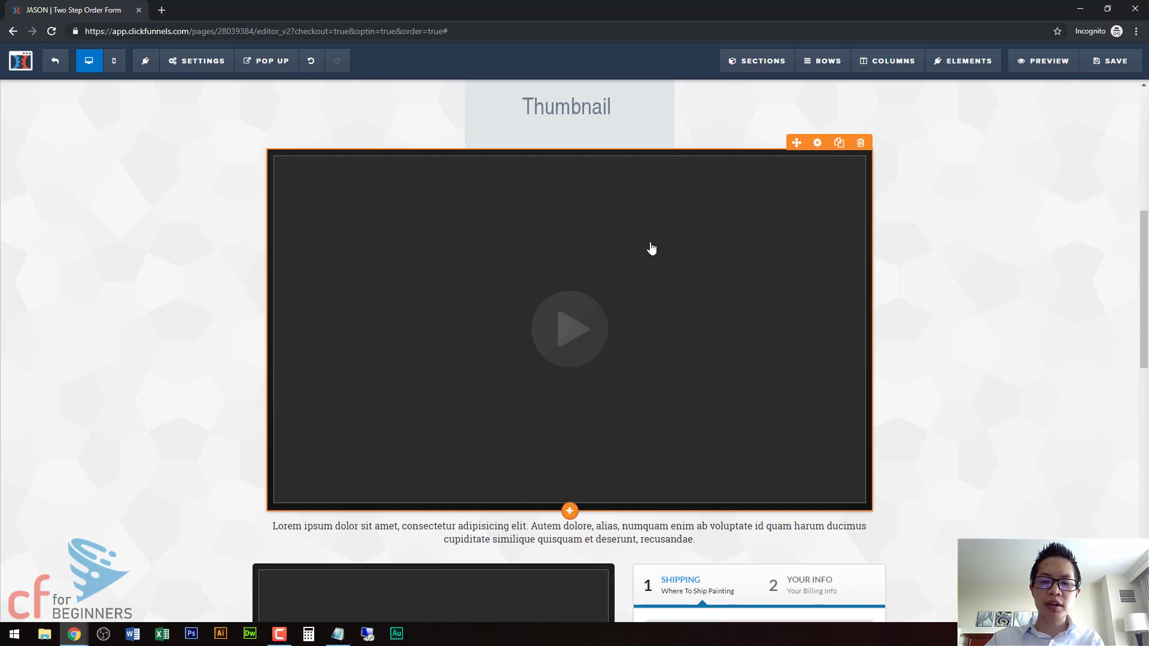
scroll(1007, 305, down, 6)
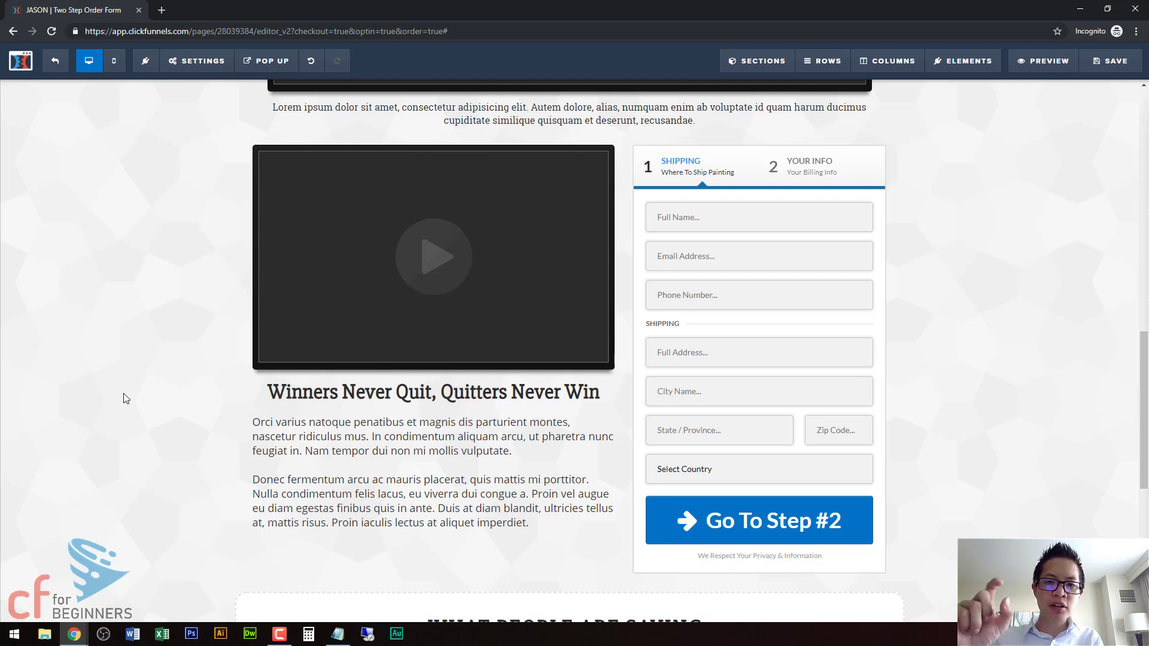
scroll(871, 235, up, 6)
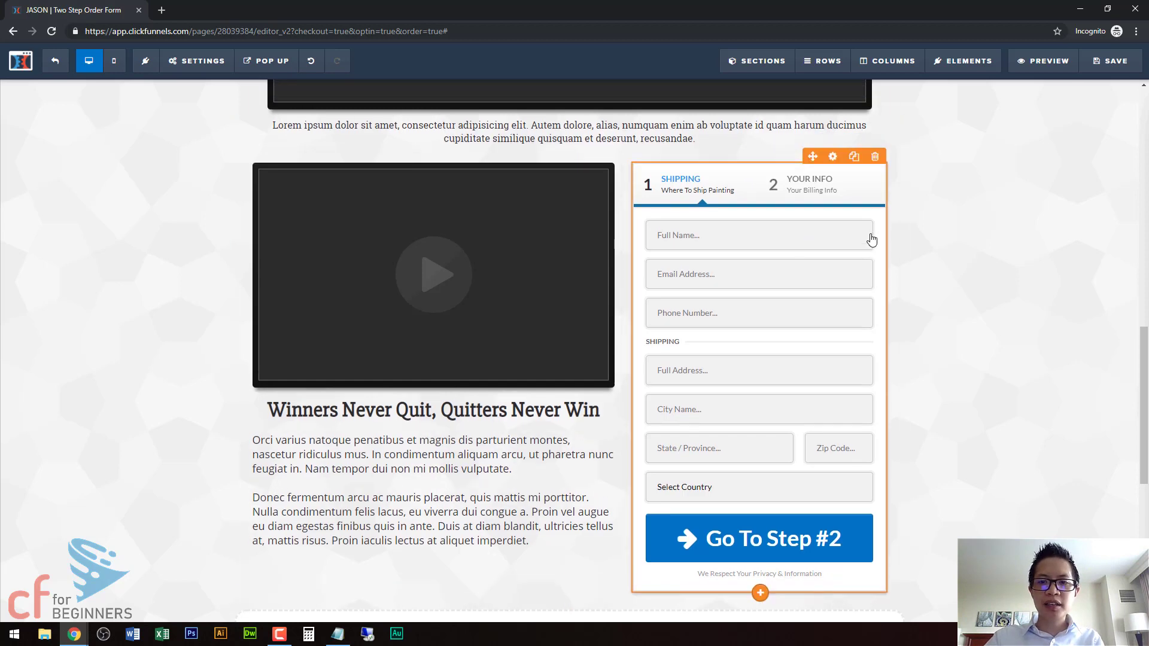
click(802, 200)
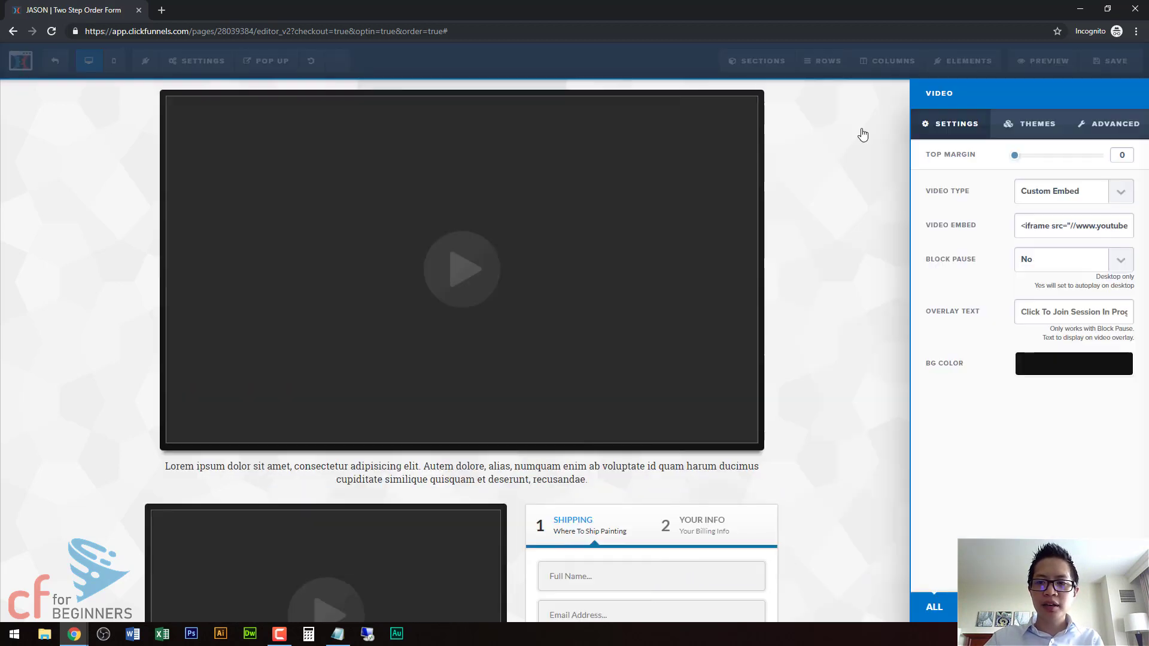
click(1097, 129)
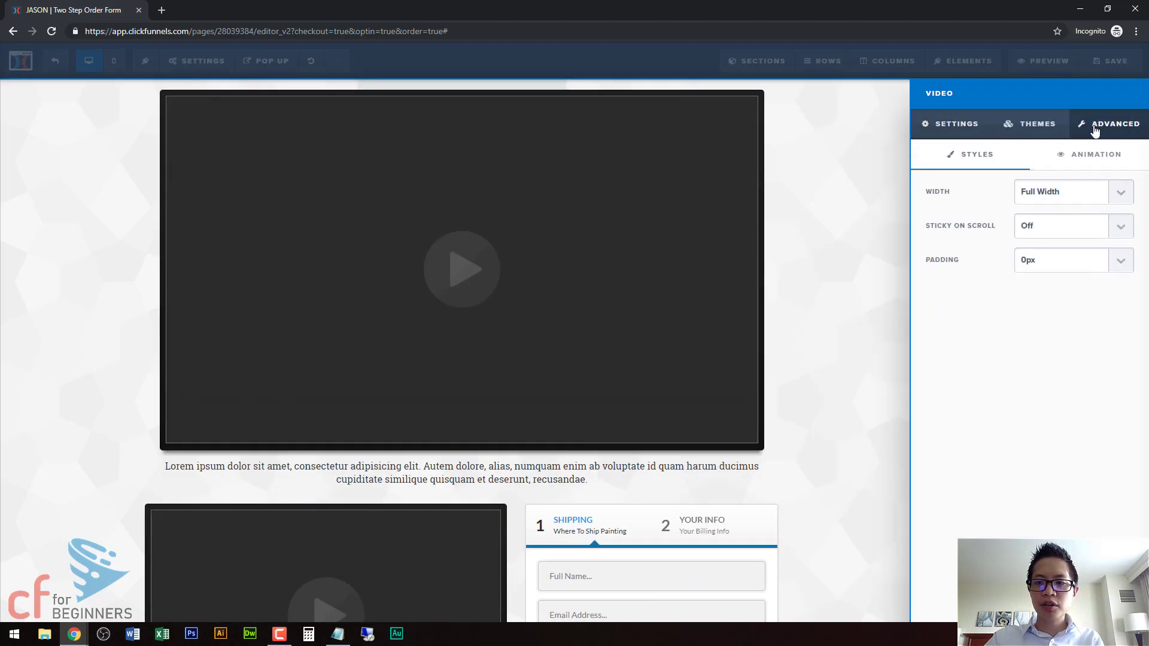
click(1066, 232)
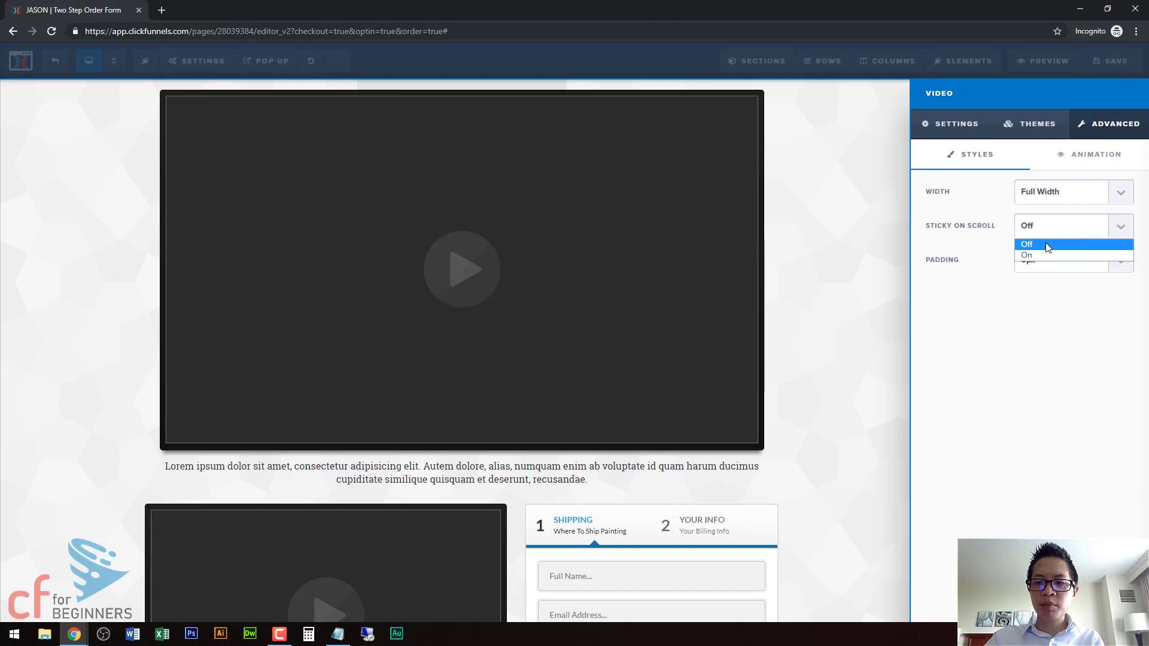
click(1041, 256)
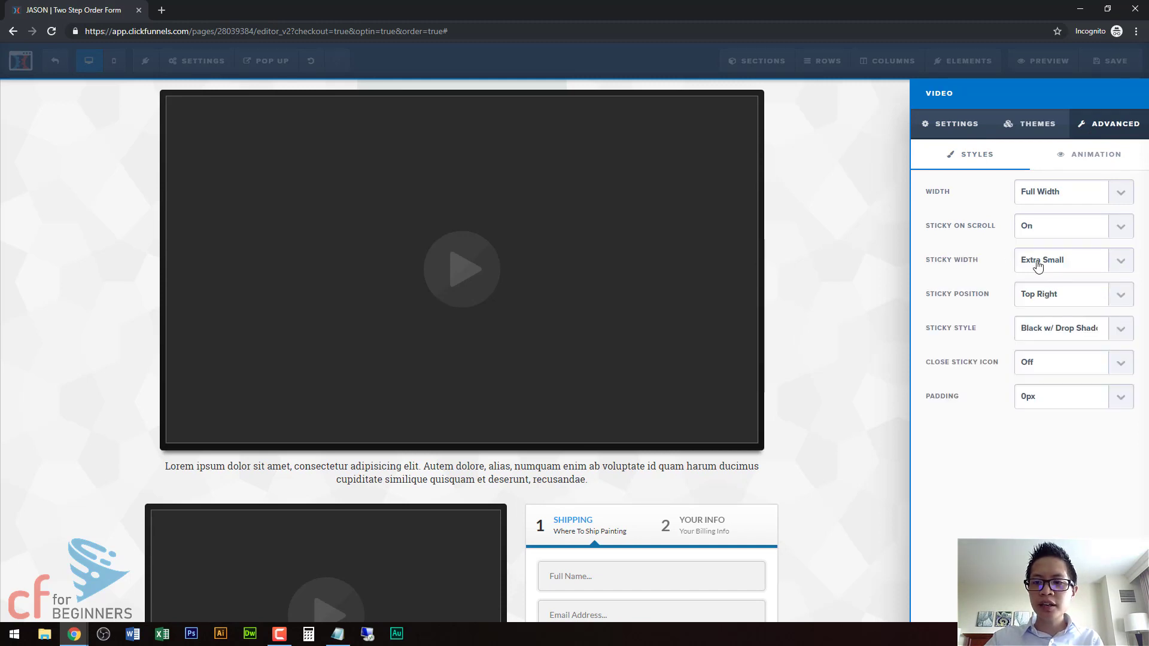
Step: Set the video's sticky width to Small and its sticky position to Top Left
click(1047, 263)
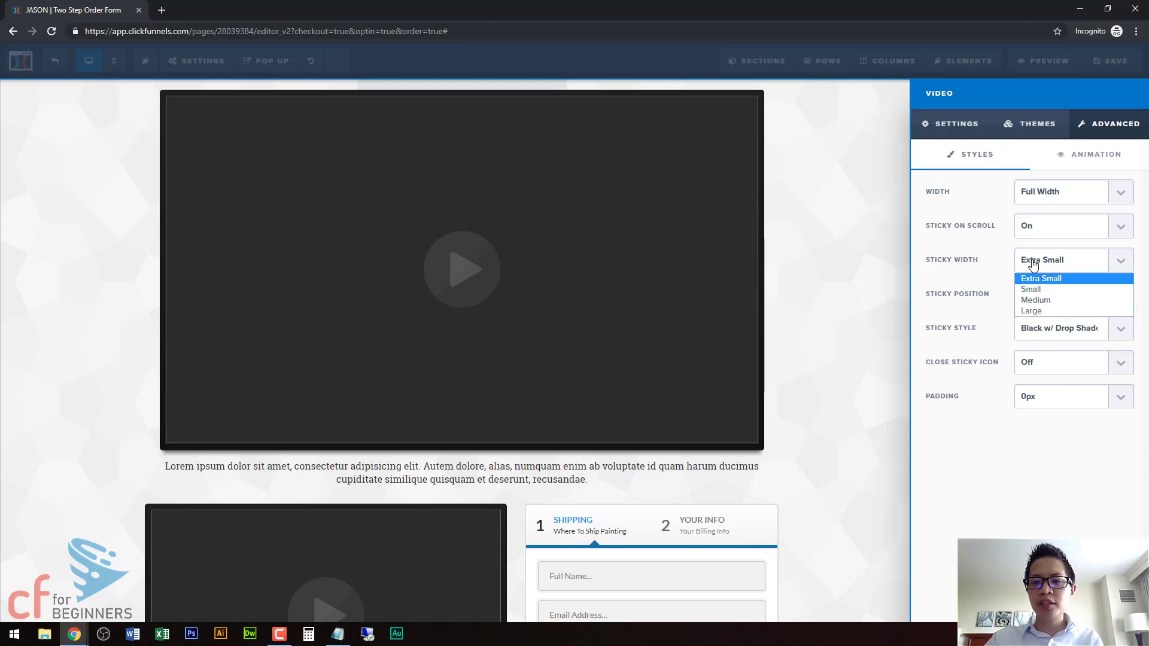
click(1041, 290)
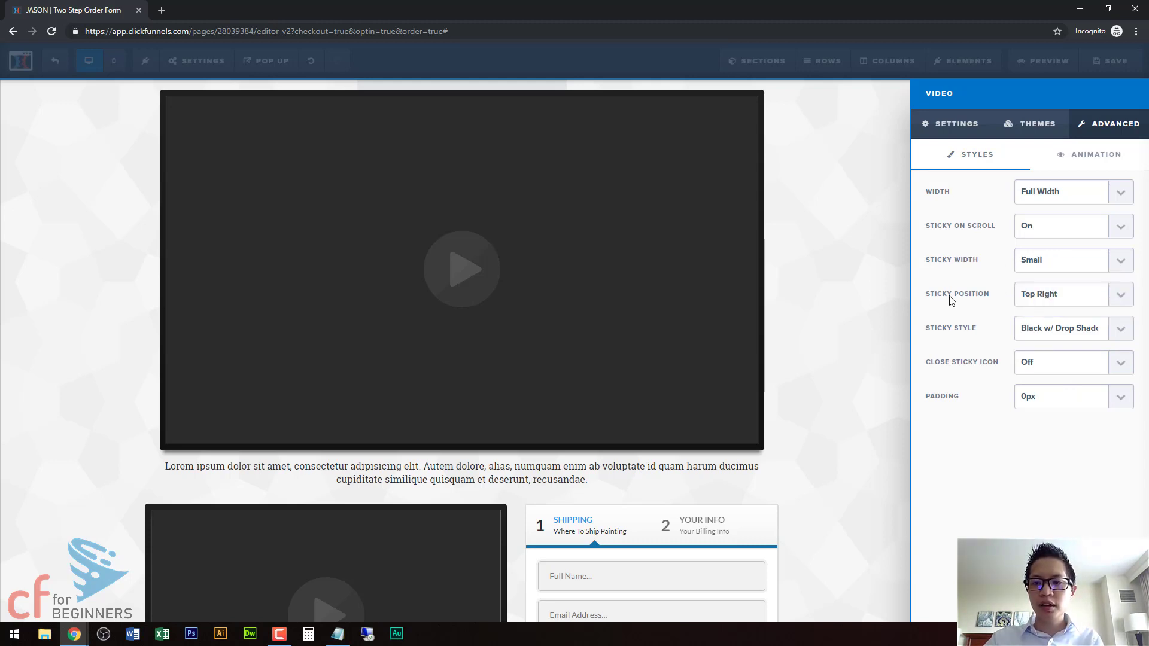
click(1051, 297)
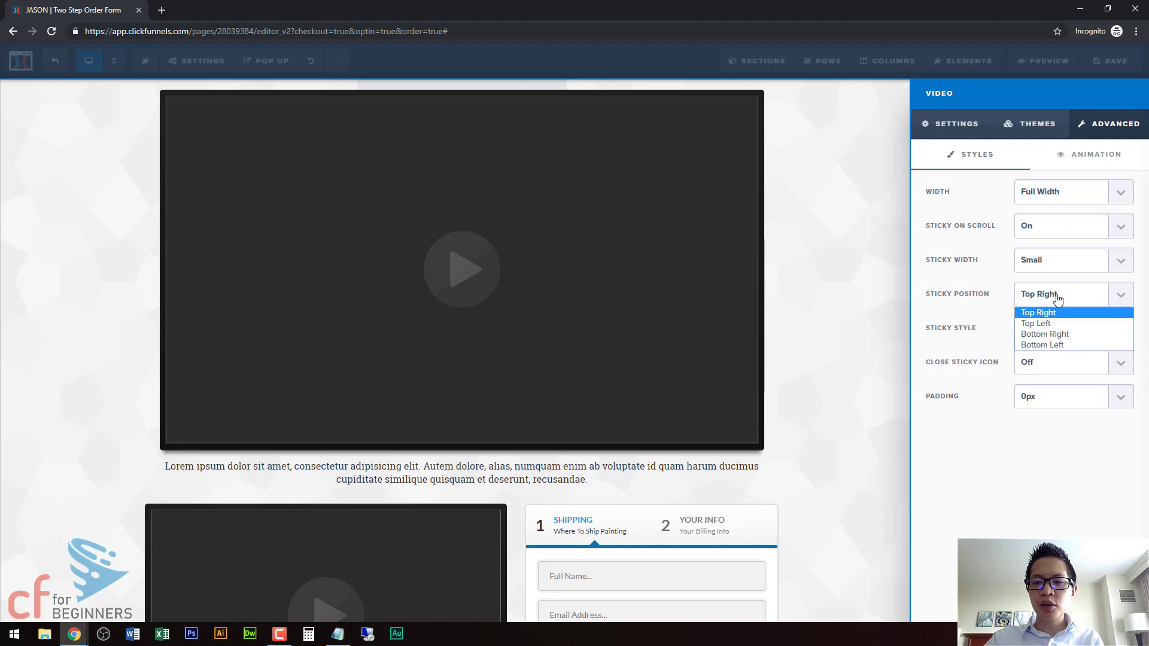
click(1033, 324)
Step: Keep the sticky style at Black w/ Drop Shadow, turn on the close sticky icon and close the video settings
click(1056, 331)
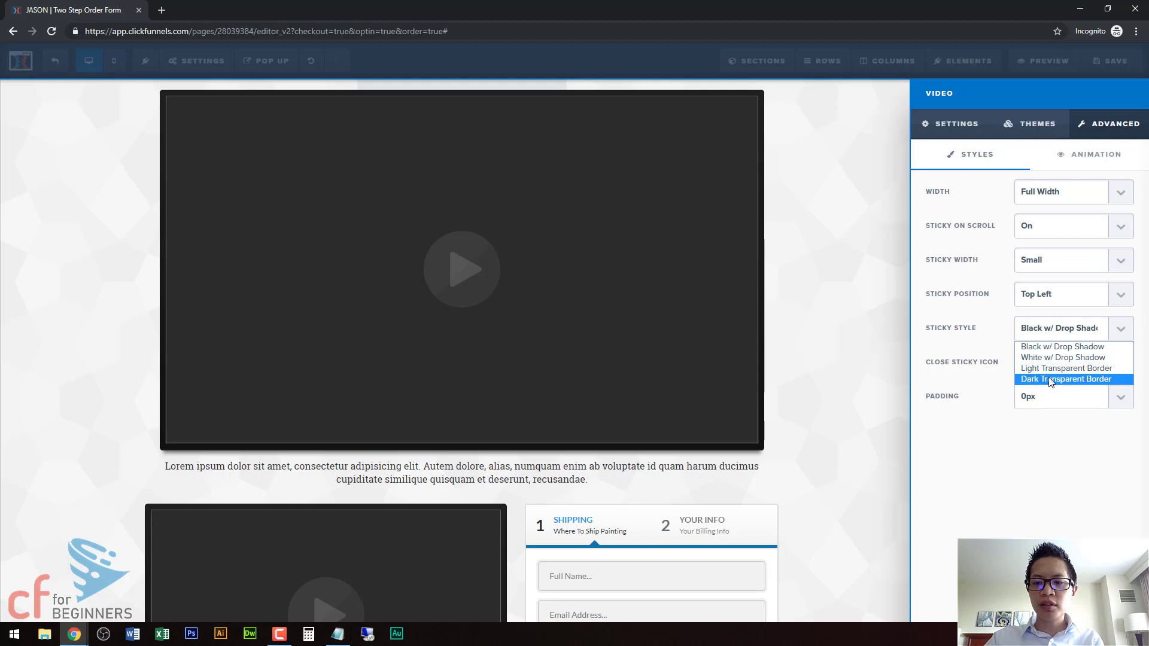
click(1044, 347)
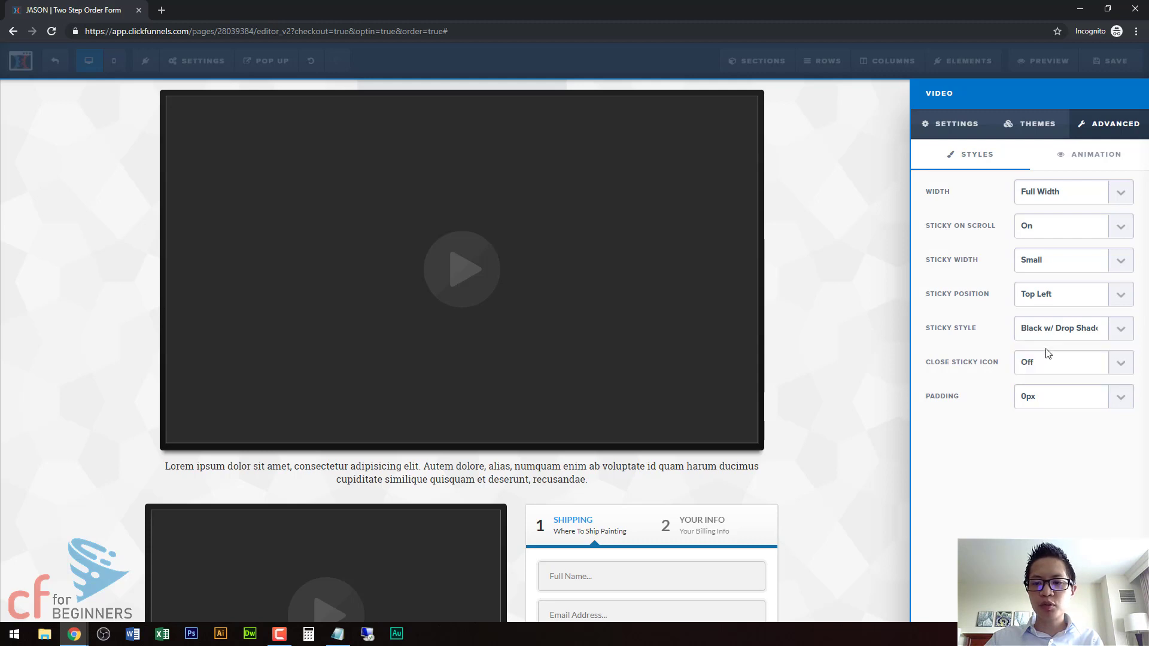
click(1055, 364)
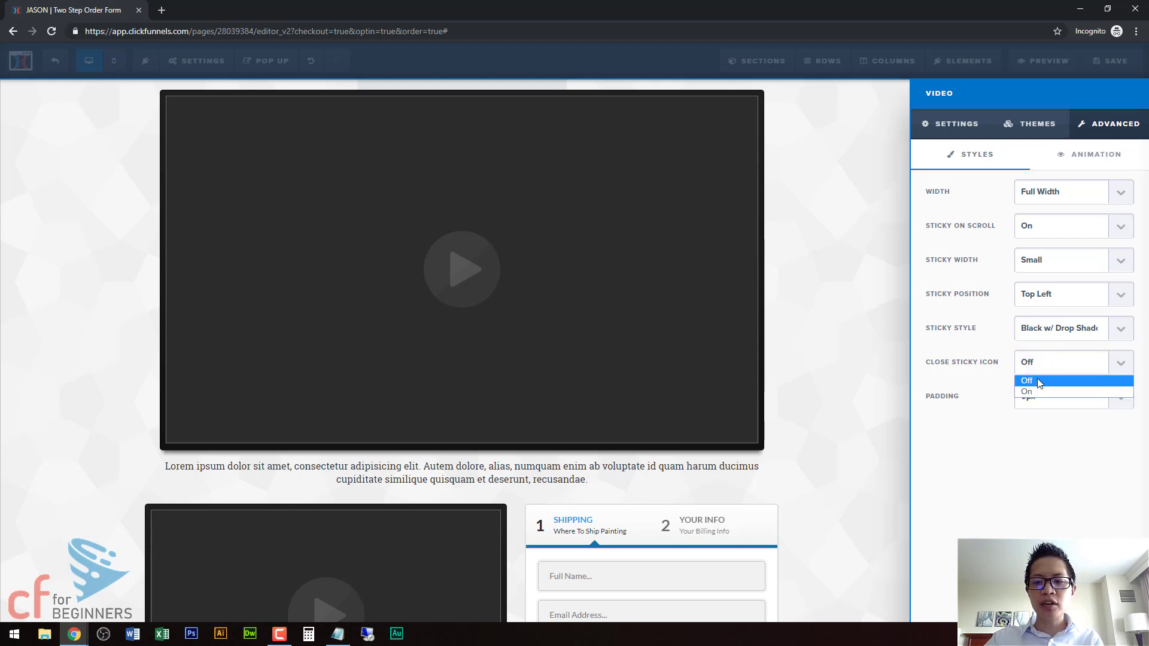
click(1035, 392)
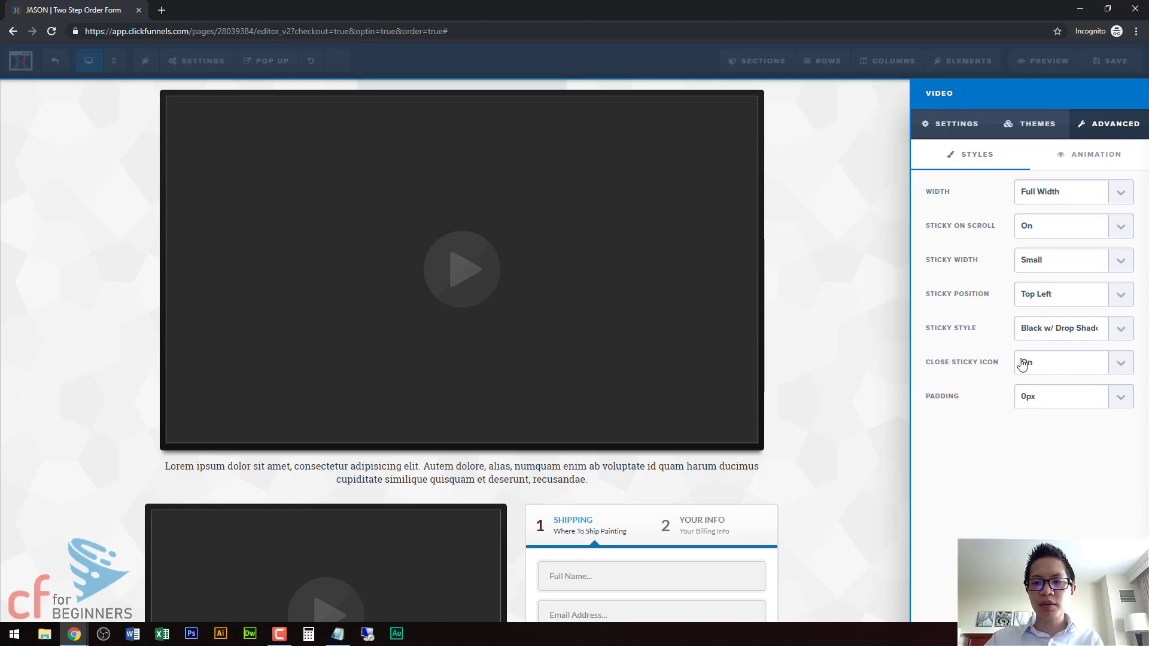
click(854, 225)
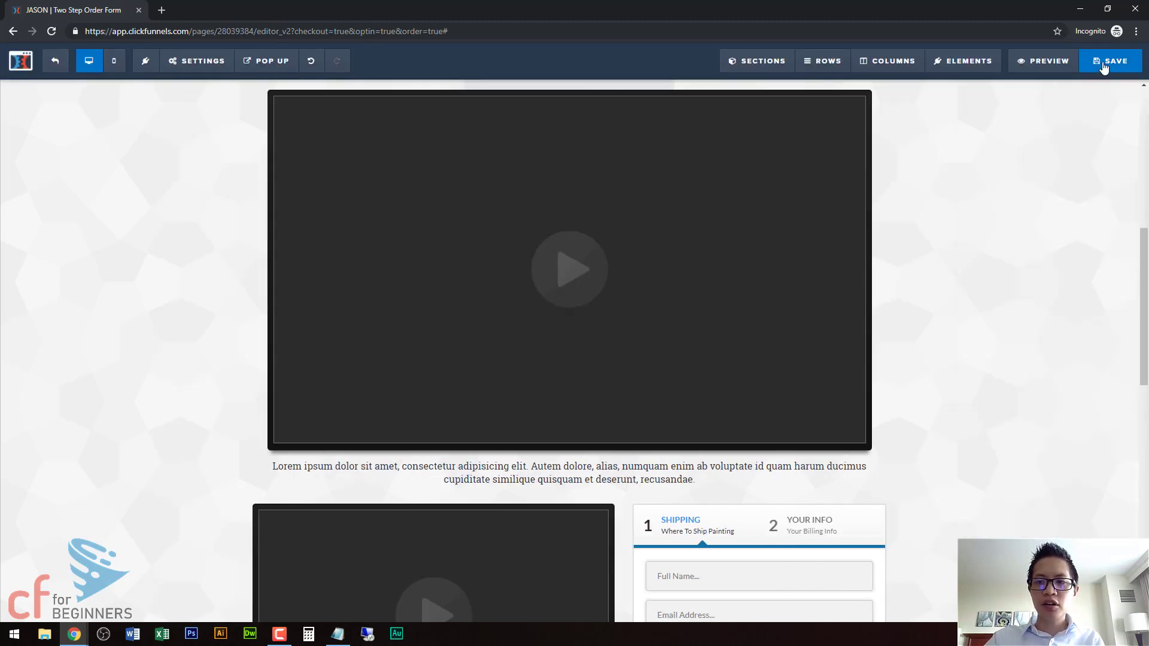
Step: Save the page and open its preview to view the video below the thumbnail
click(1110, 67)
click(1038, 66)
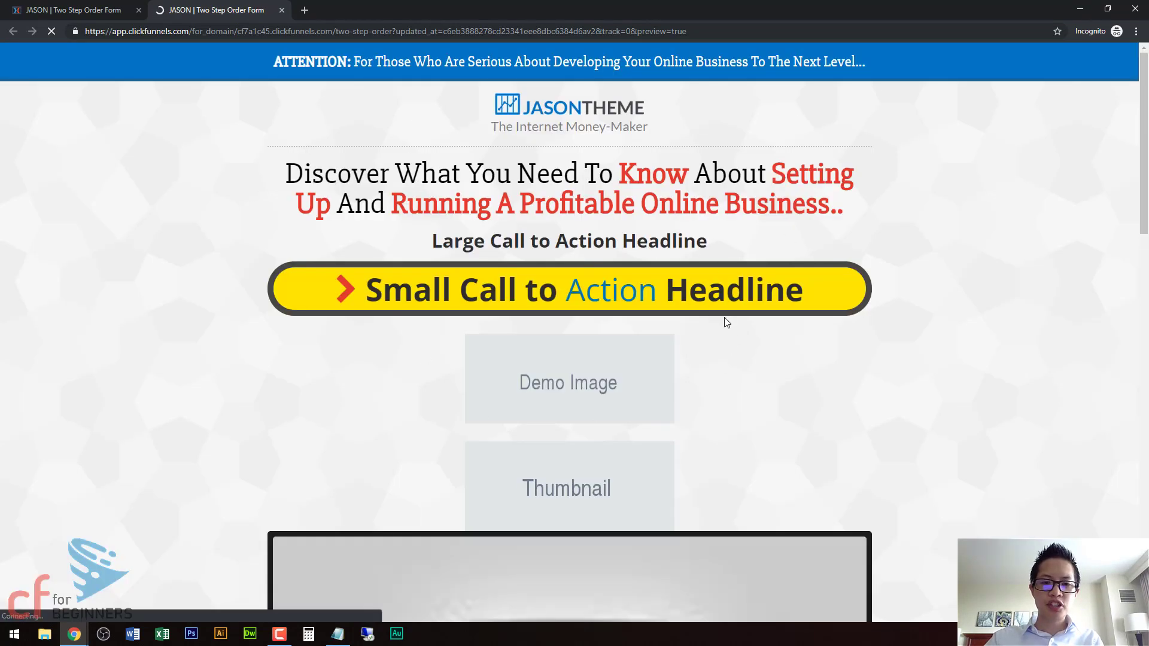
scroll(724, 318, down, 4)
scroll(618, 417, down, 6)
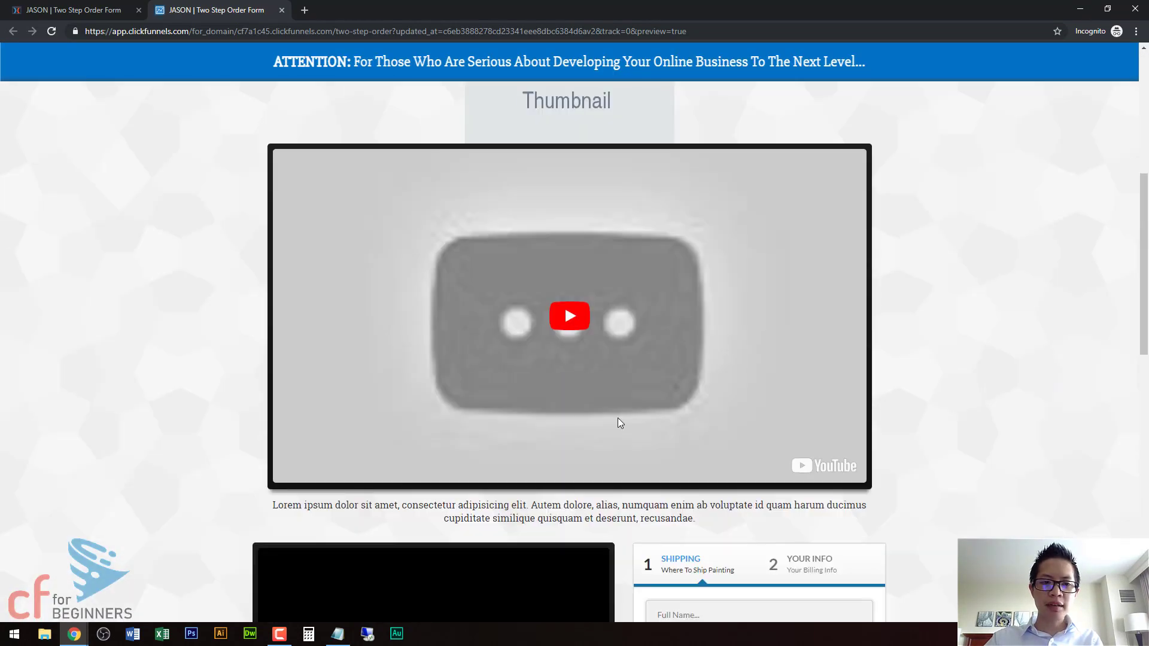
scroll(618, 417, up, 5)
scroll(392, 290, up, 4)
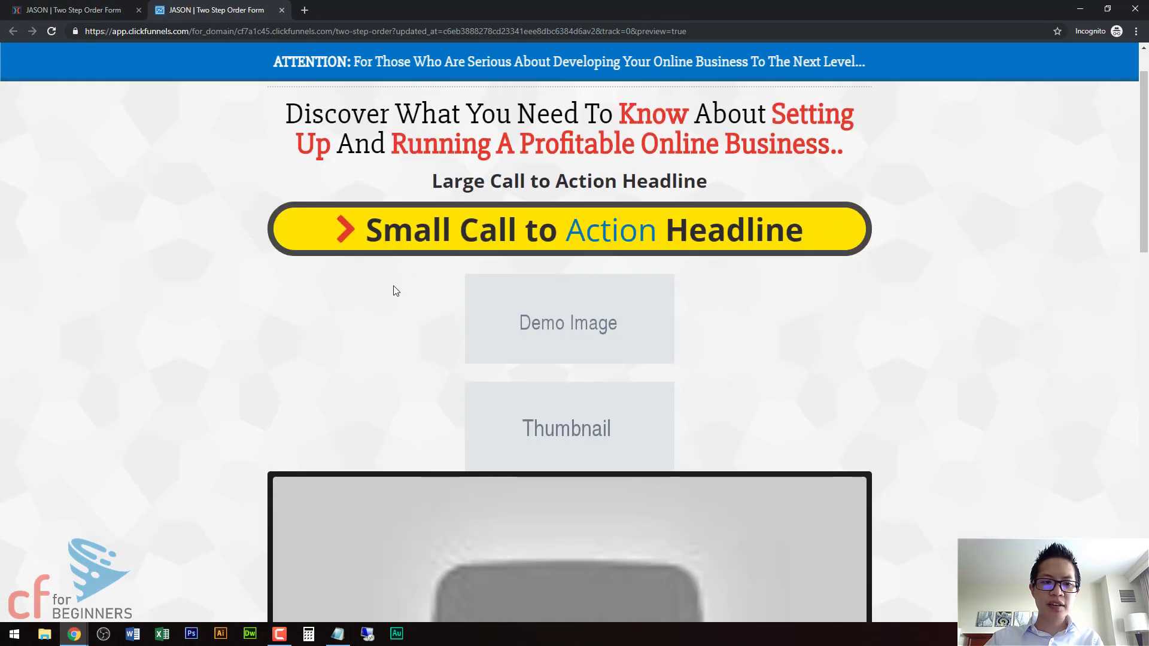
Step: Test the sticky behaviour of the large video in the preview and dismiss the floating video
scroll(383, 293, down, 3)
scroll(393, 289, down, 2)
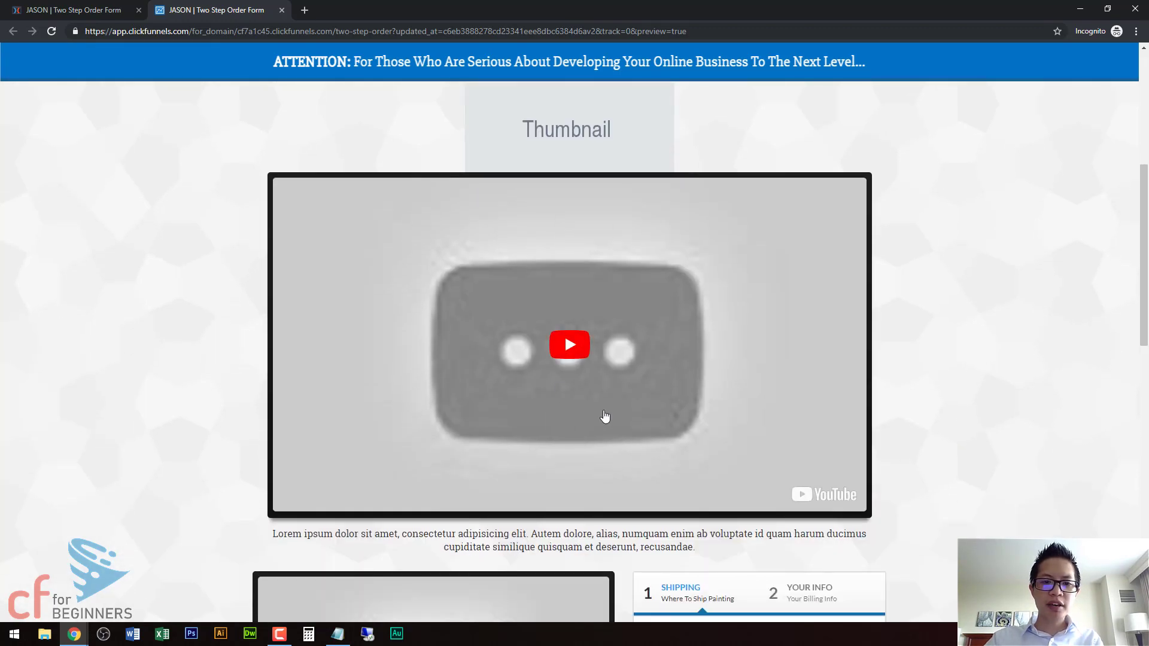
scroll(610, 261, down, 3)
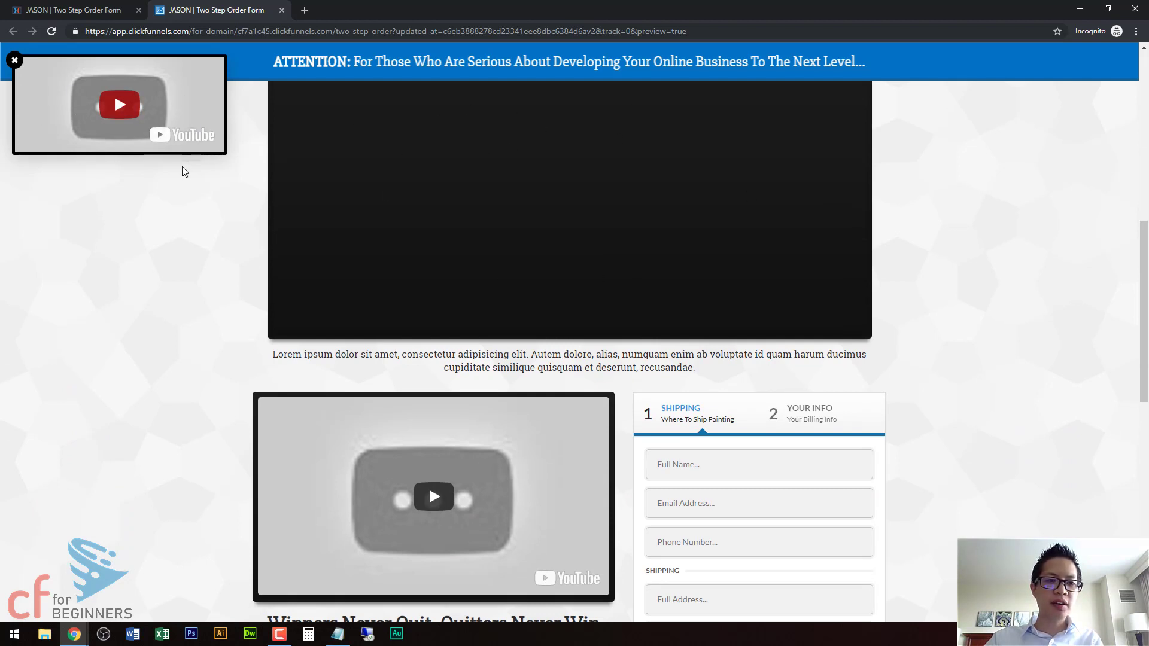
scroll(182, 167, down, 3)
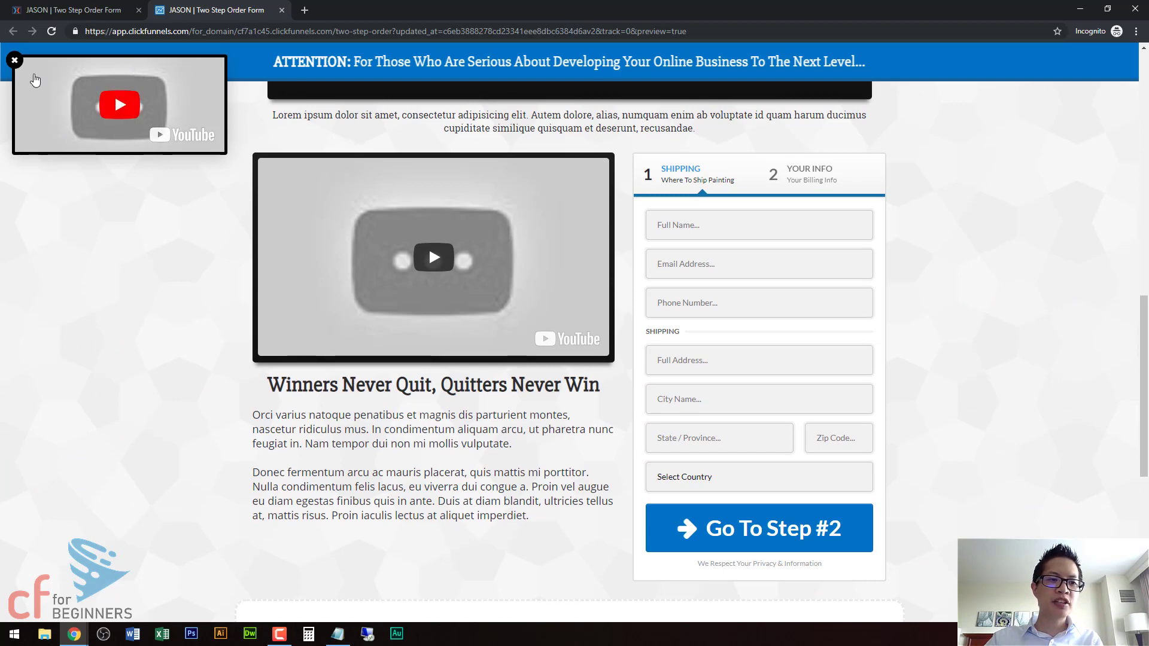
click(15, 61)
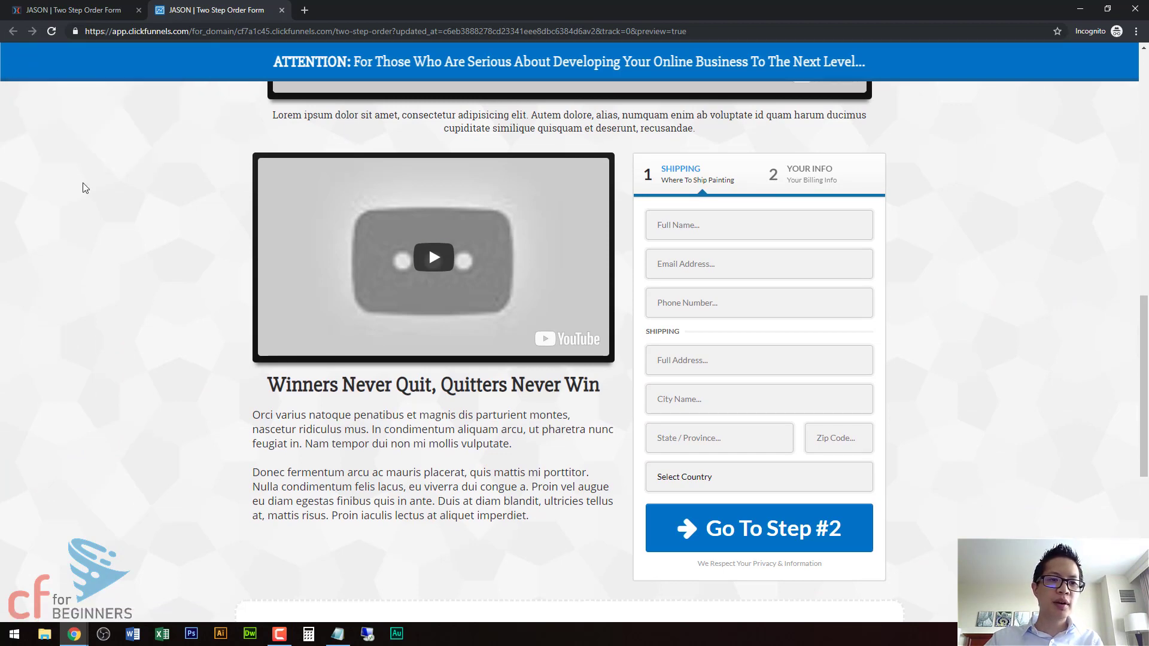
Step: Examine the demo image and the thumbnail above the video in the page preview
scroll(247, 213, up, 3)
scroll(562, 226, up, 5)
scroll(562, 226, down, 4)
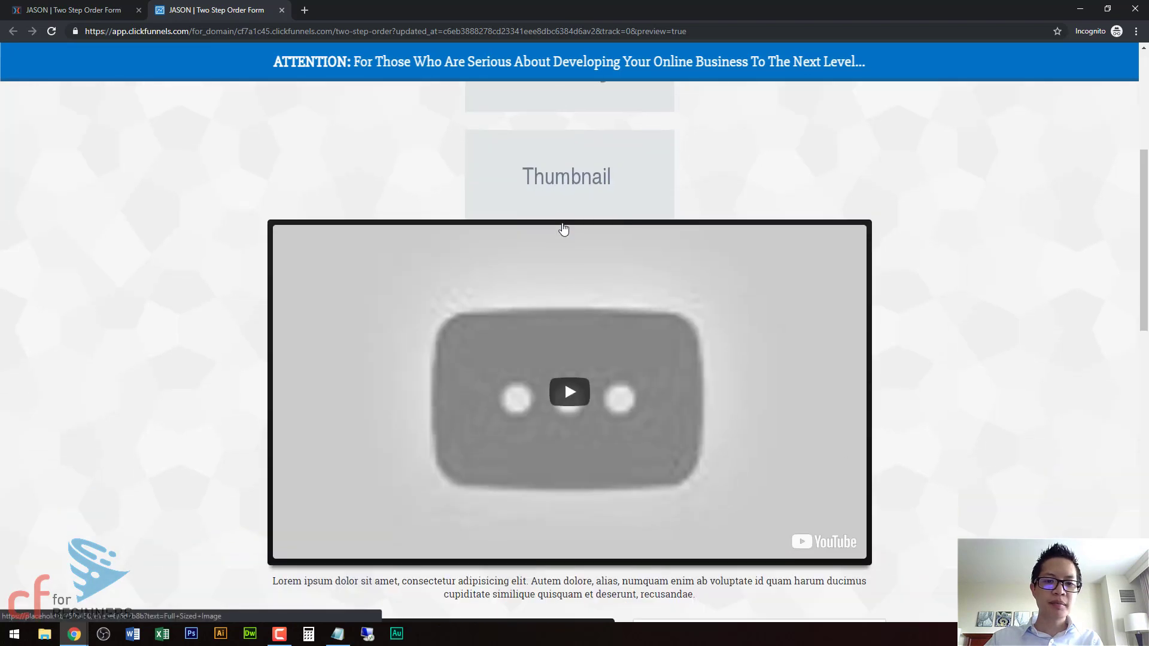
scroll(563, 225, up, 5)
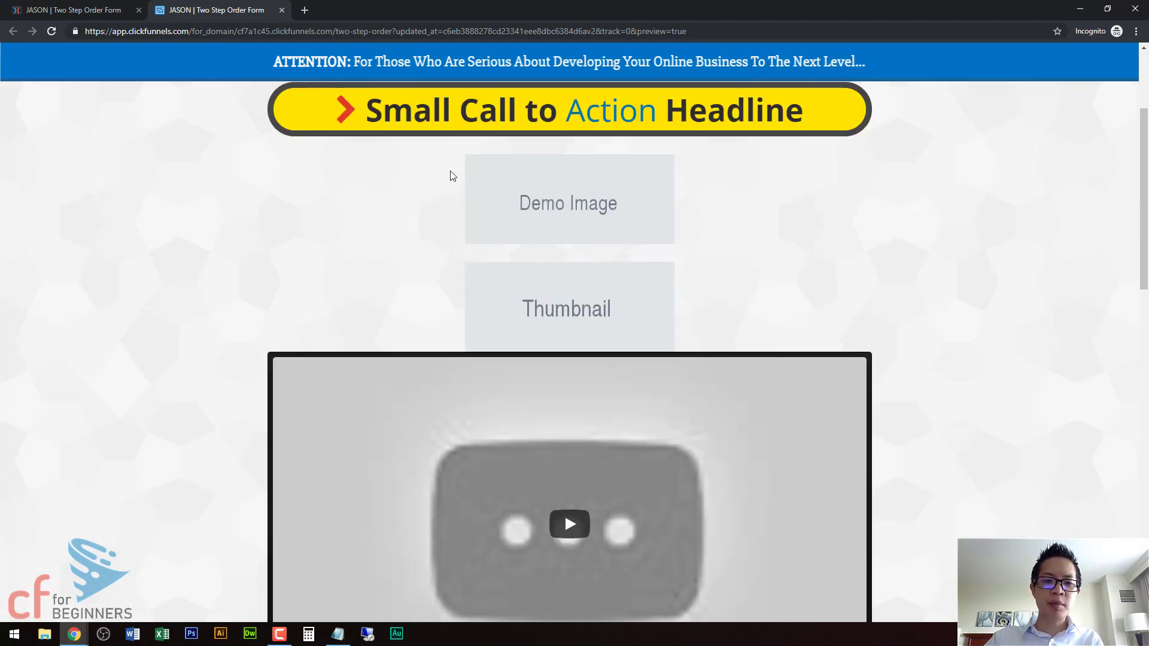
drag(453, 175, 657, 217)
click(710, 293)
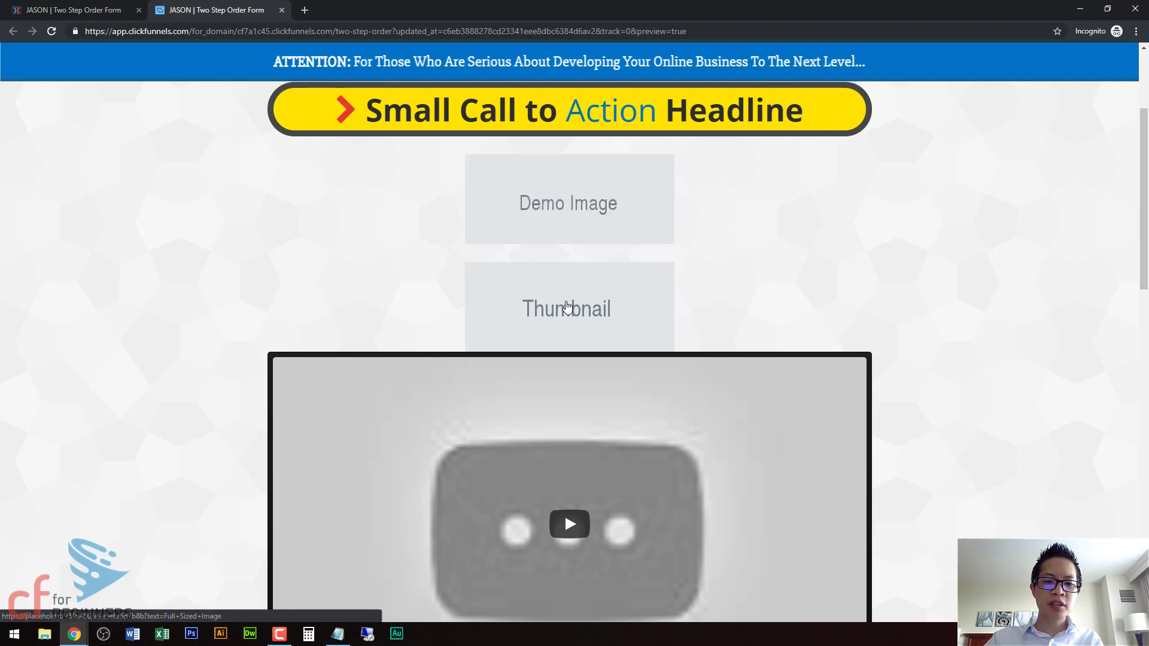
Step: Check the thumbnail's full-sized image popup in the preview, close it and return to the page editor
click(567, 308)
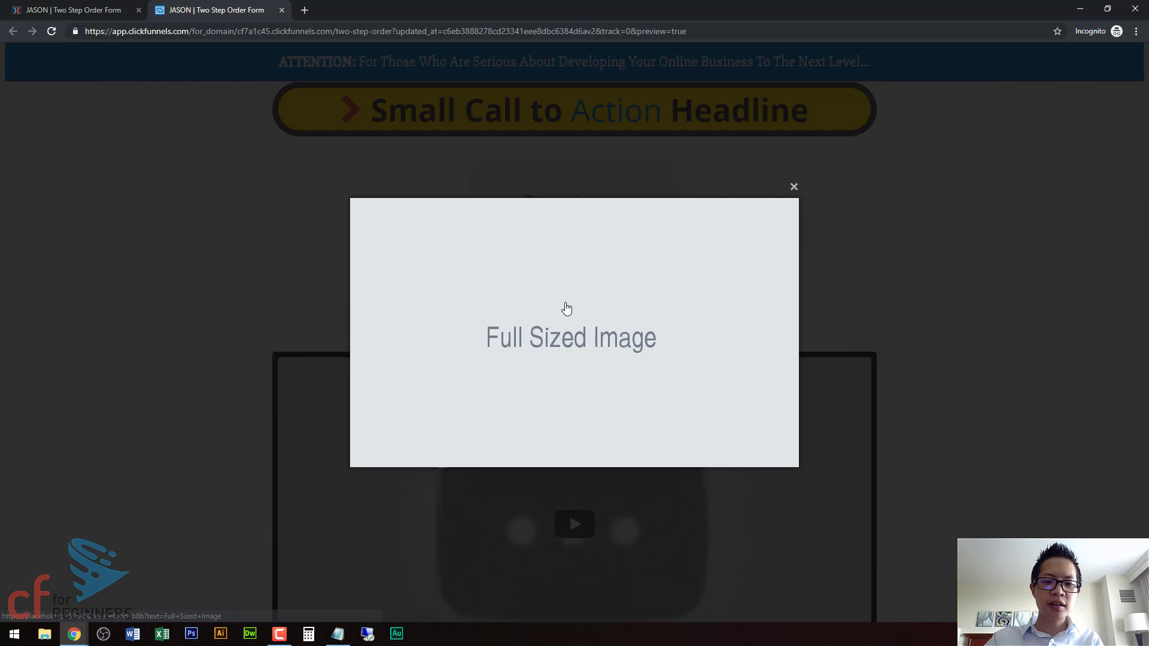
click(793, 187)
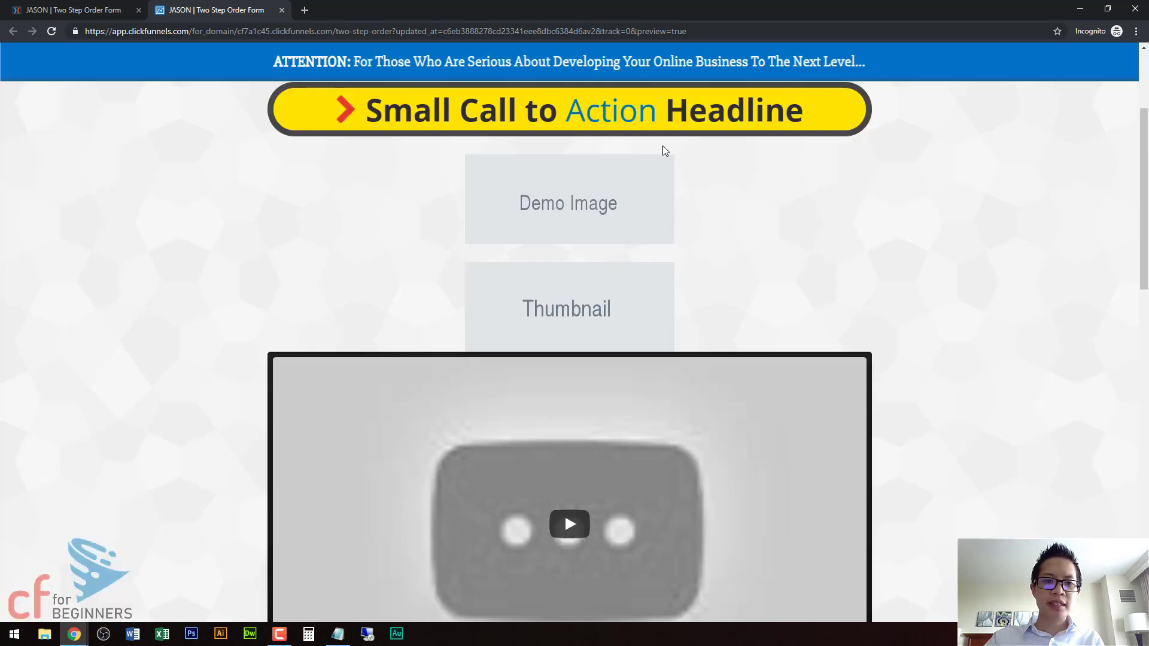
click(281, 11)
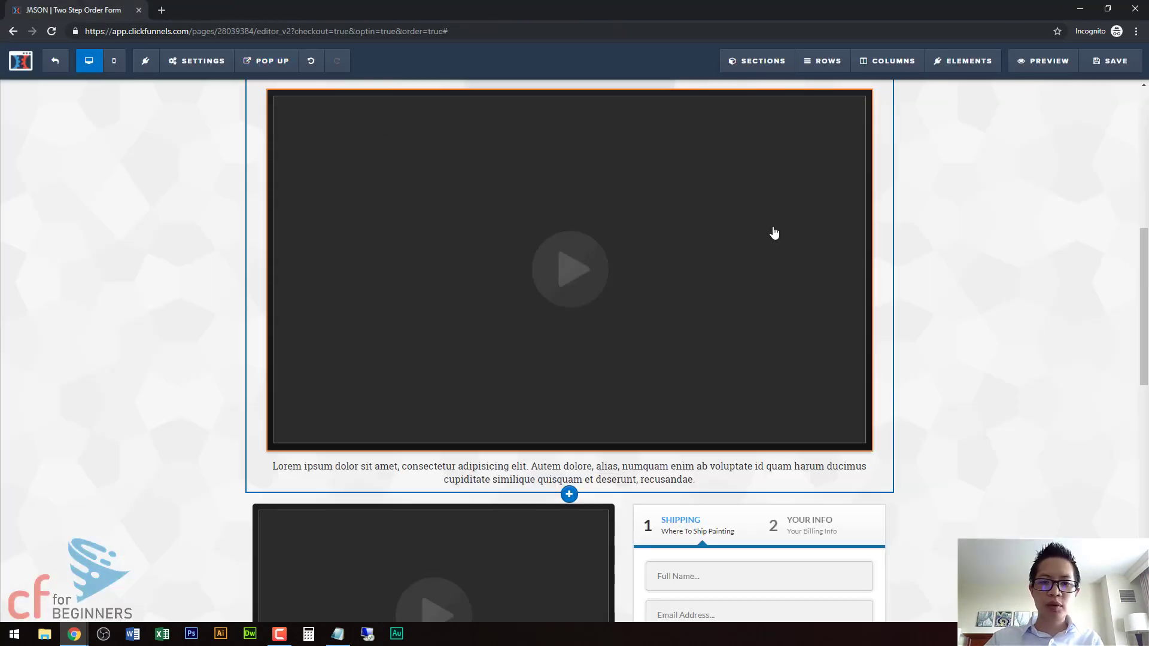
Step: Add a Minute Timer element directly below the thumbnail image
scroll(621, 240, up, 1)
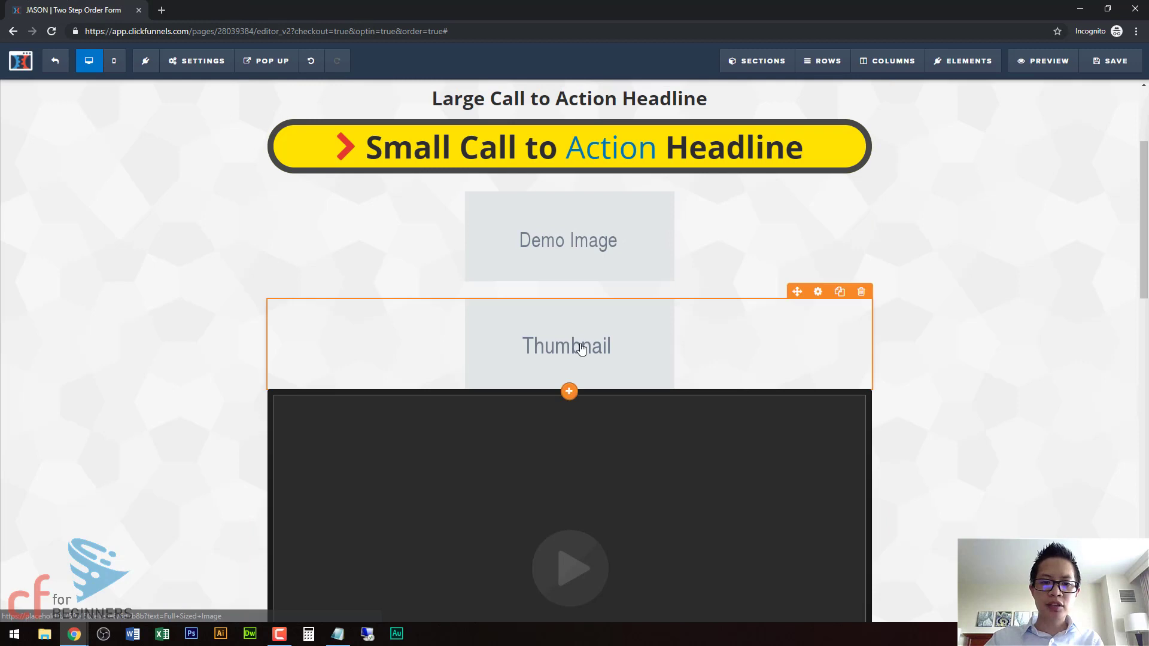
click(567, 394)
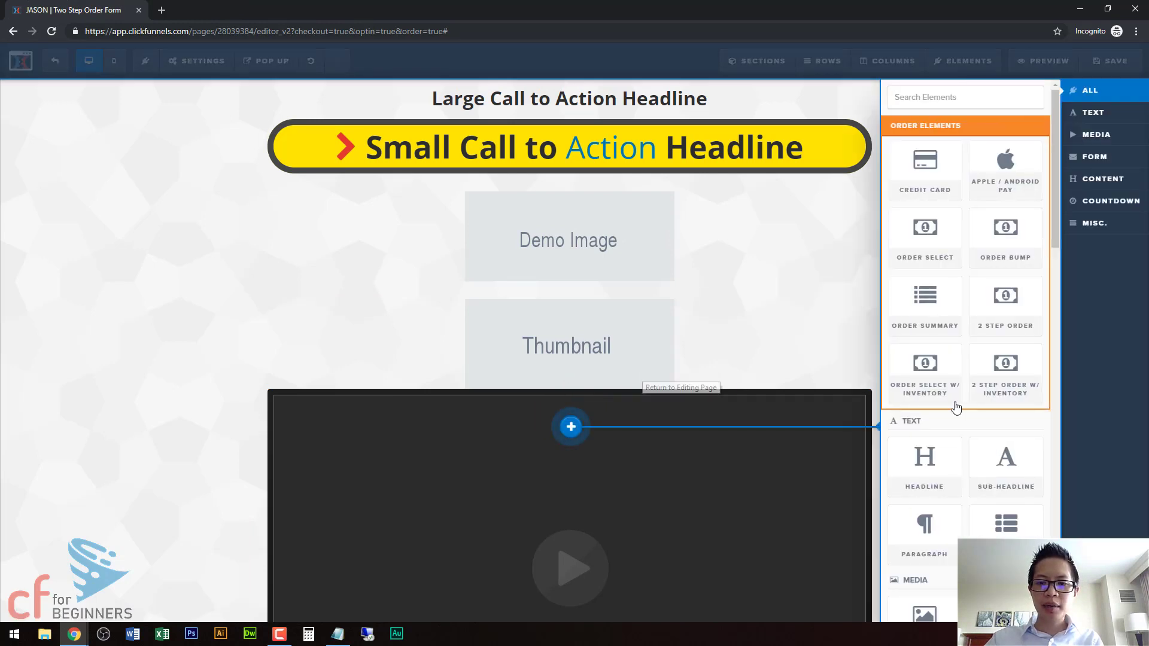
scroll(978, 436, down, 1)
scroll(978, 436, down, 5)
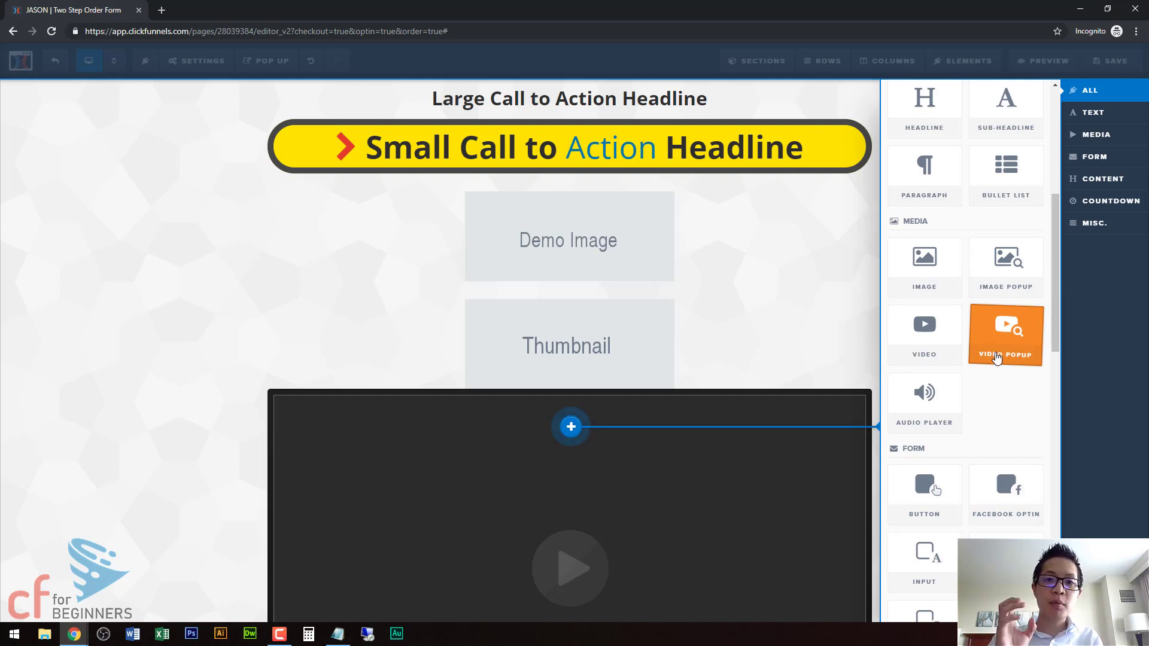
scroll(990, 359, down, 4)
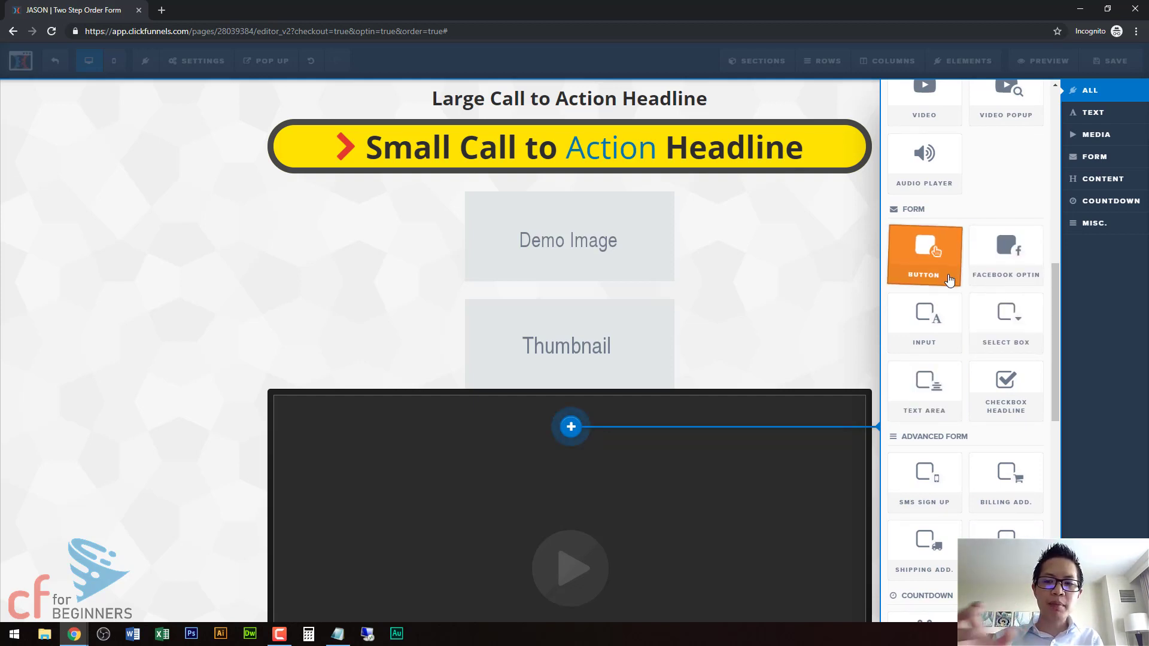
scroll(939, 291, down, 4)
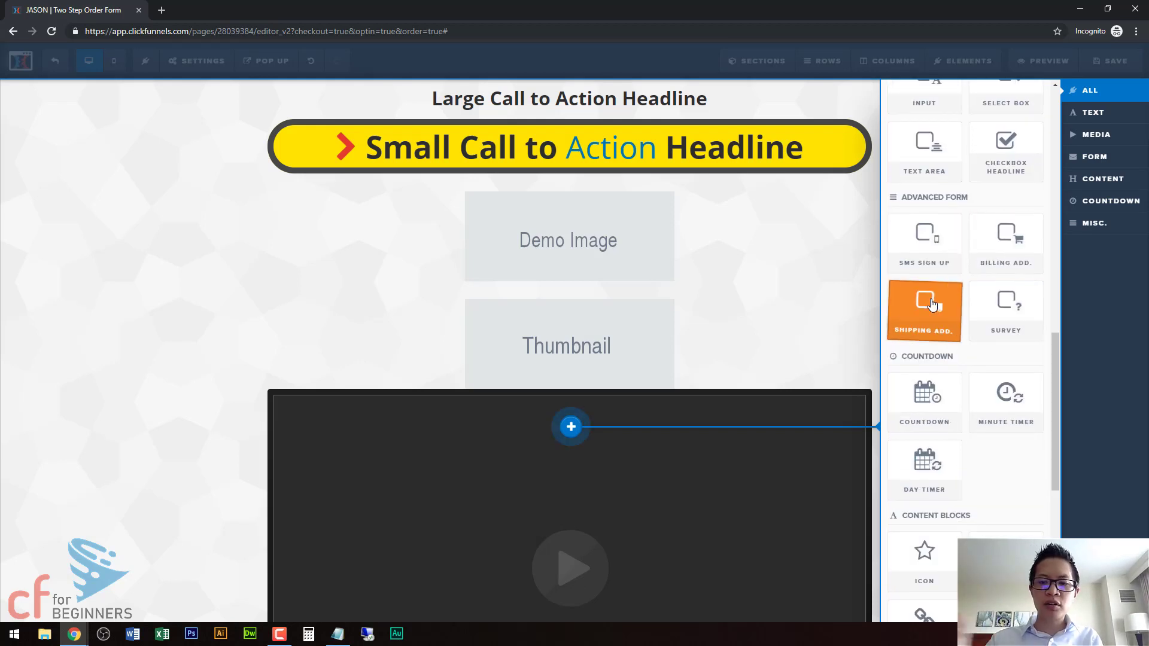
scroll(945, 324, down, 3)
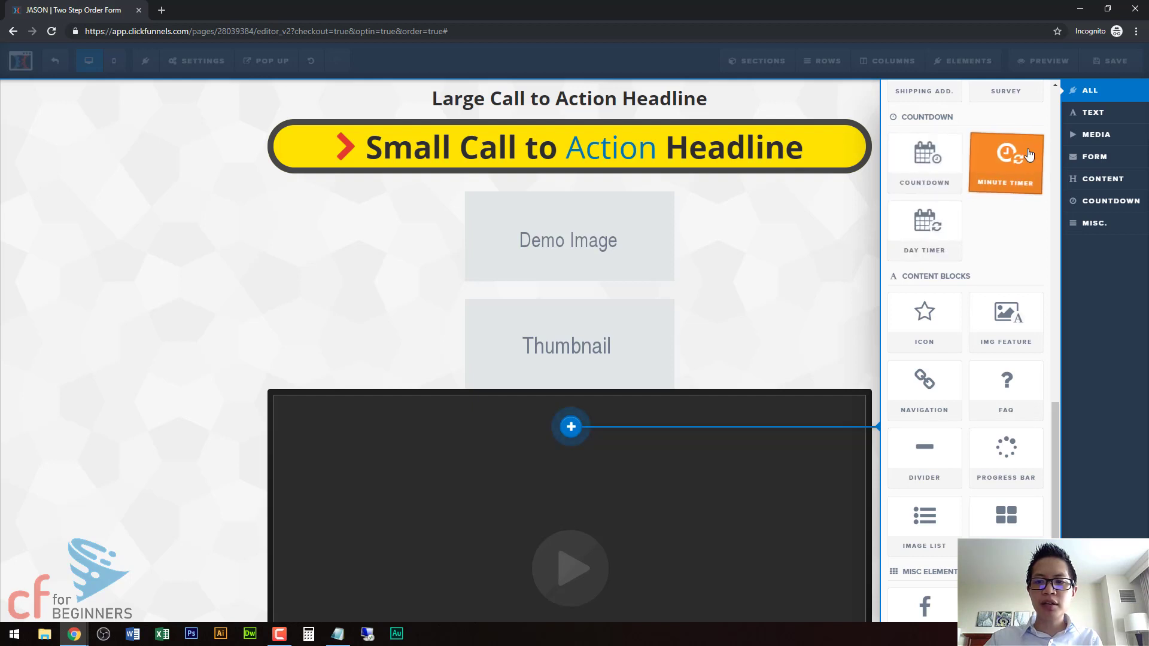
click(1011, 165)
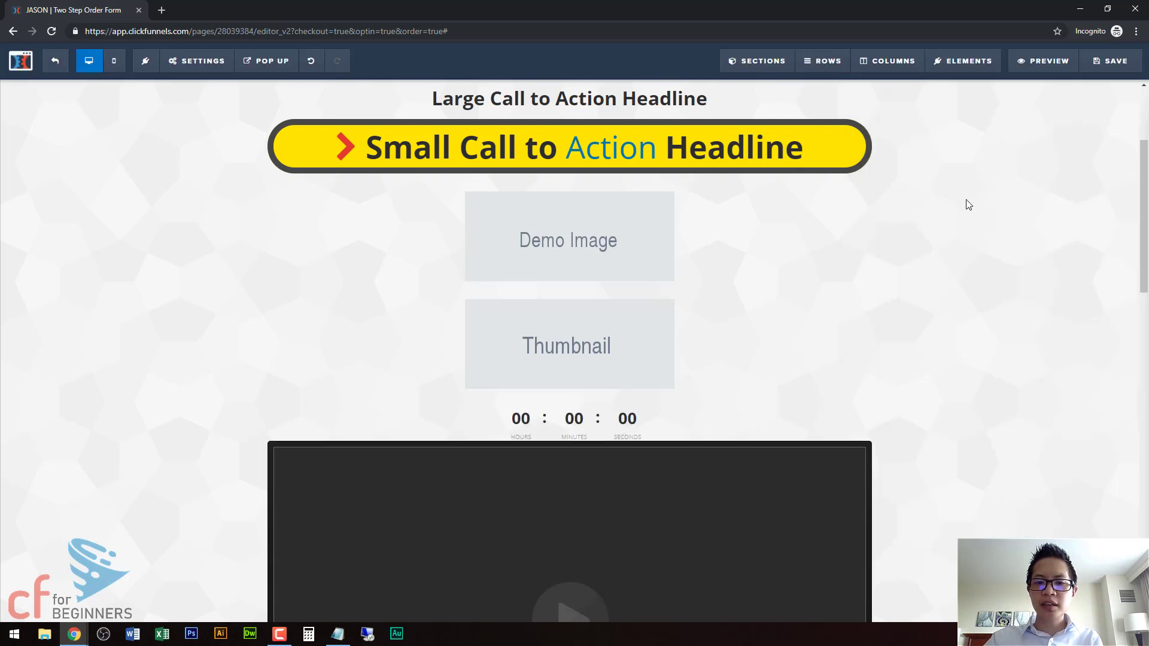
Step: Set the minute timer's duration to 0 minutes and 59 seconds
click(596, 421)
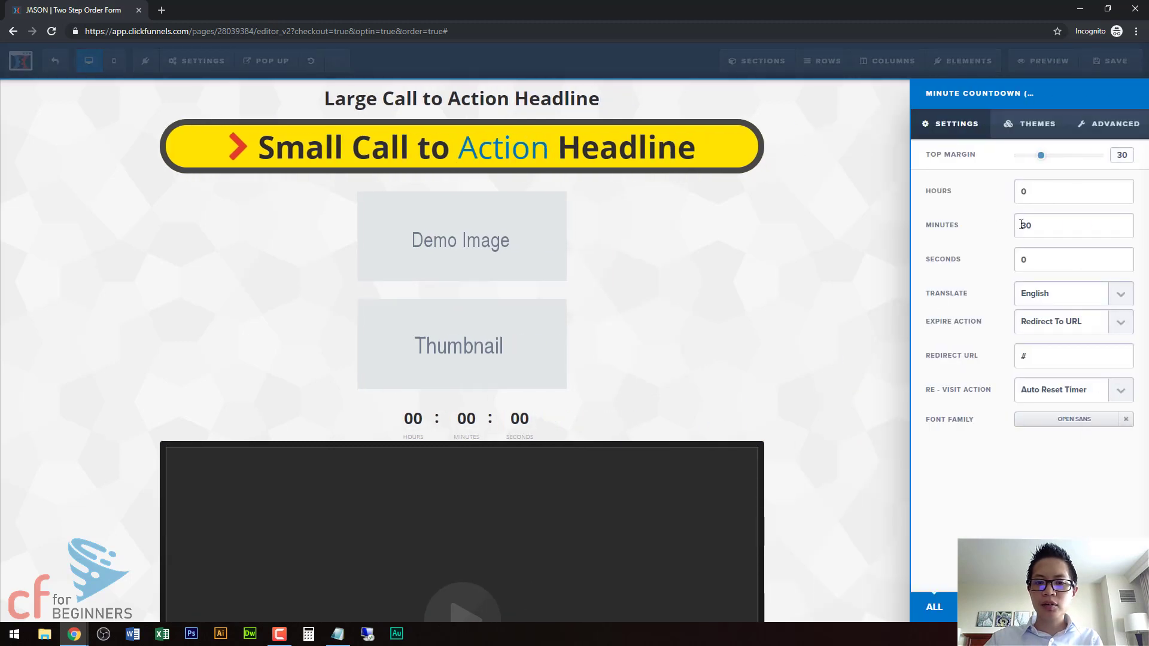
drag(1037, 226, 997, 231)
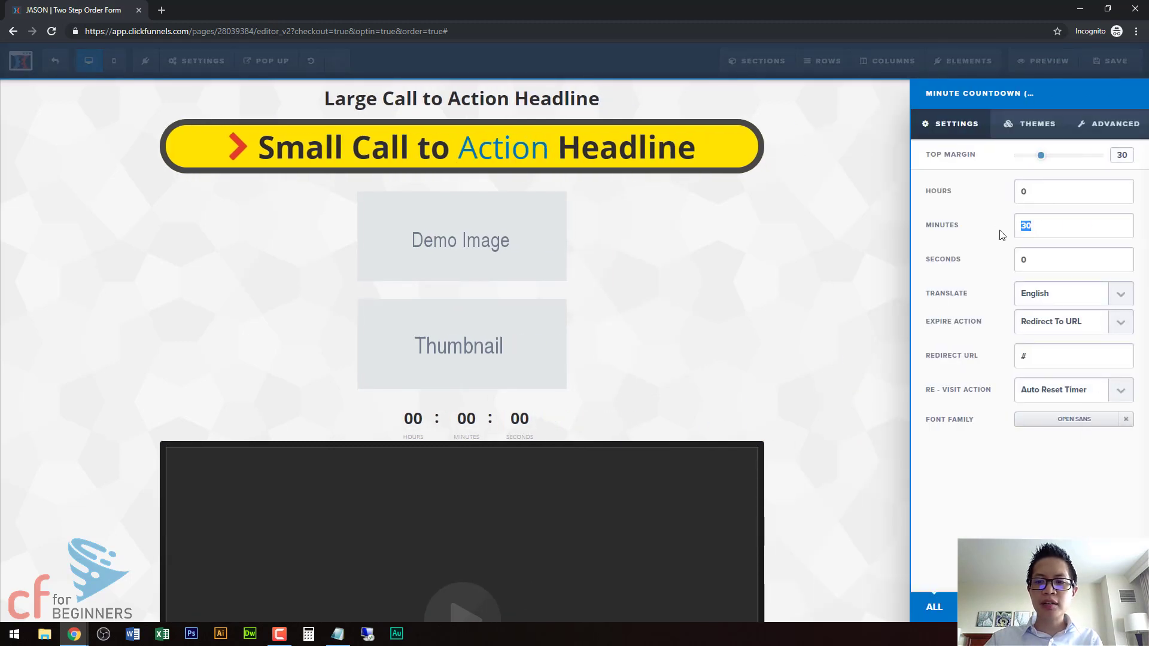
text(0)
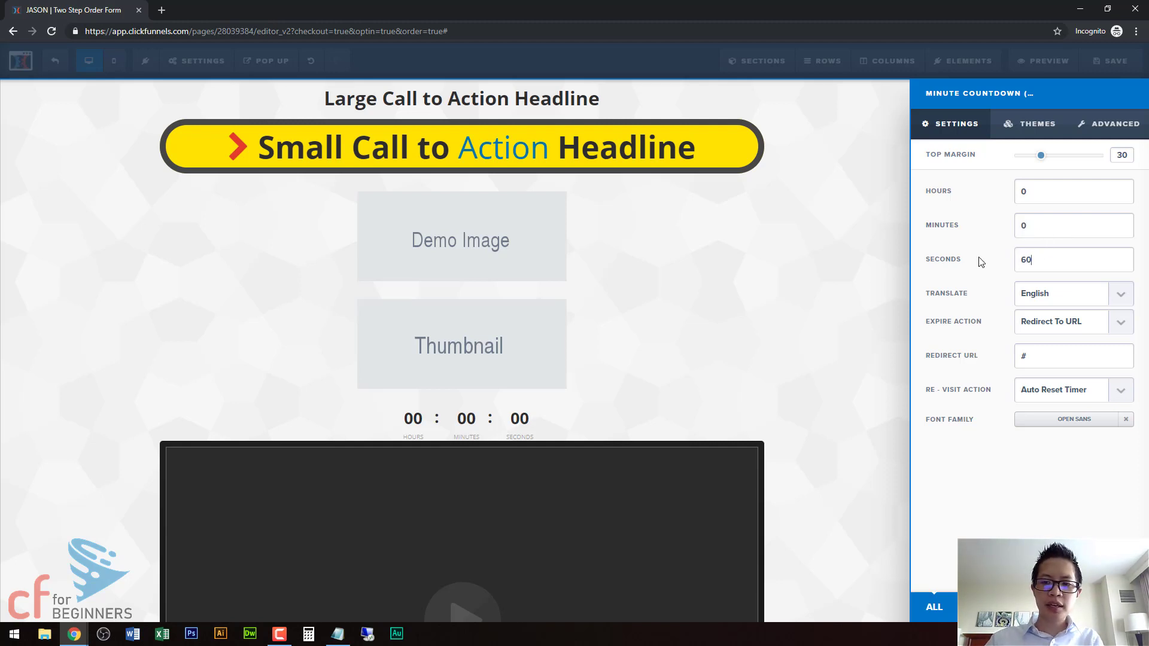
text(59)
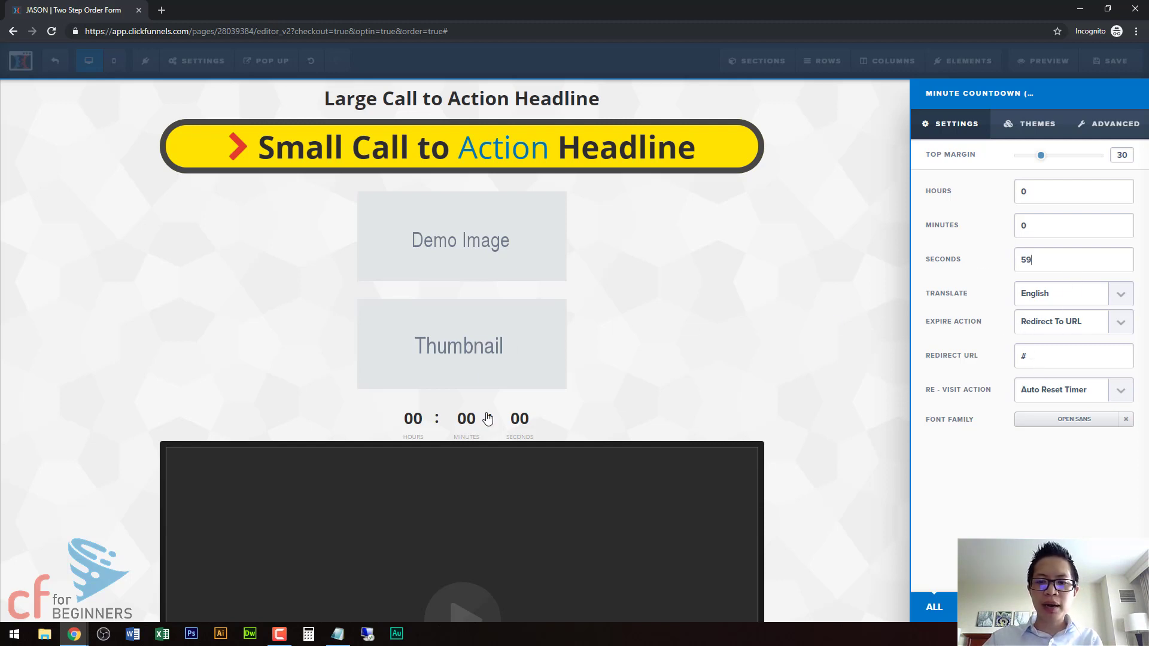
Step: Try Show & Hide Elements as the timer's expire action, restore Redirect To URL, and check the re-visit action options
click(1111, 328)
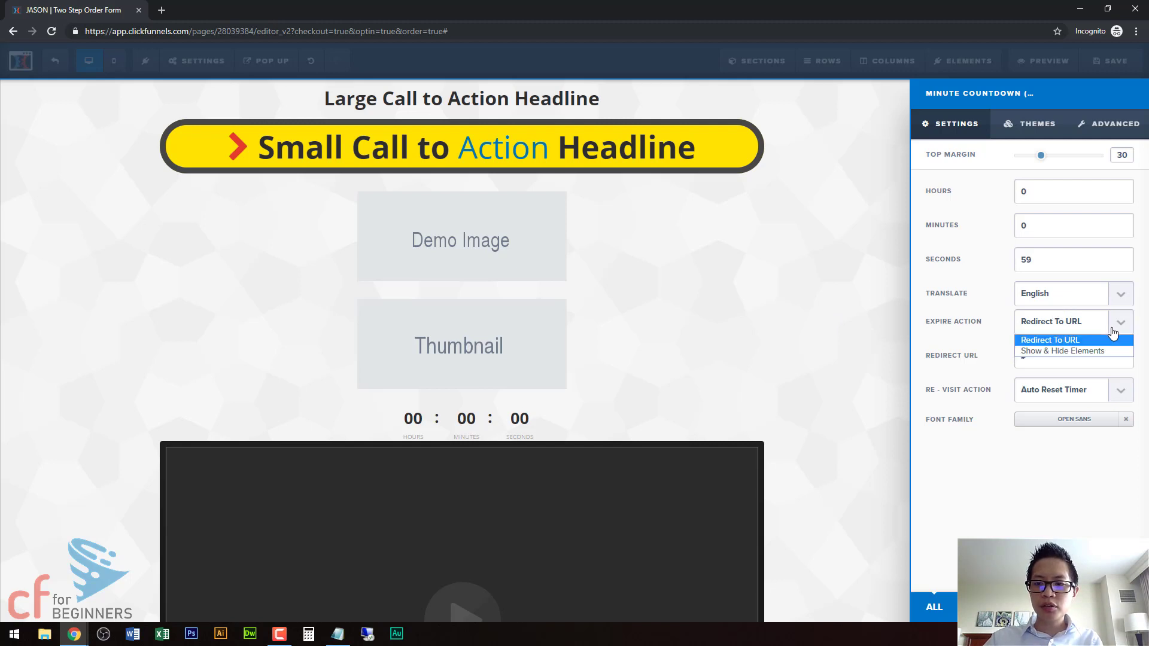
click(1060, 353)
click(1112, 326)
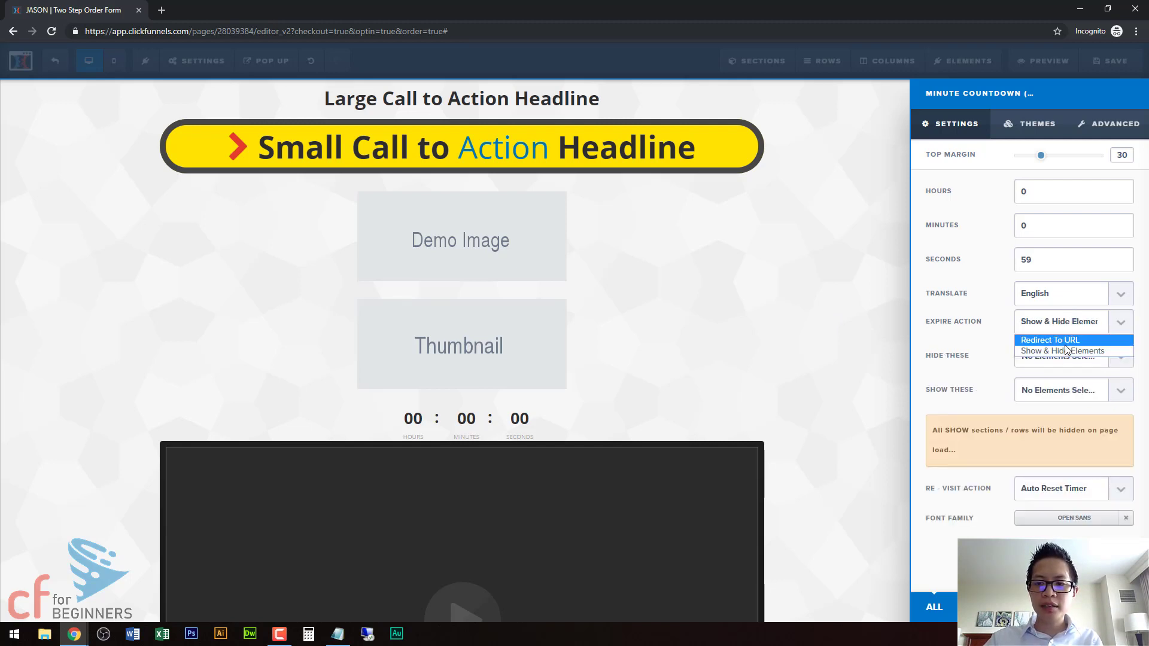
click(1065, 341)
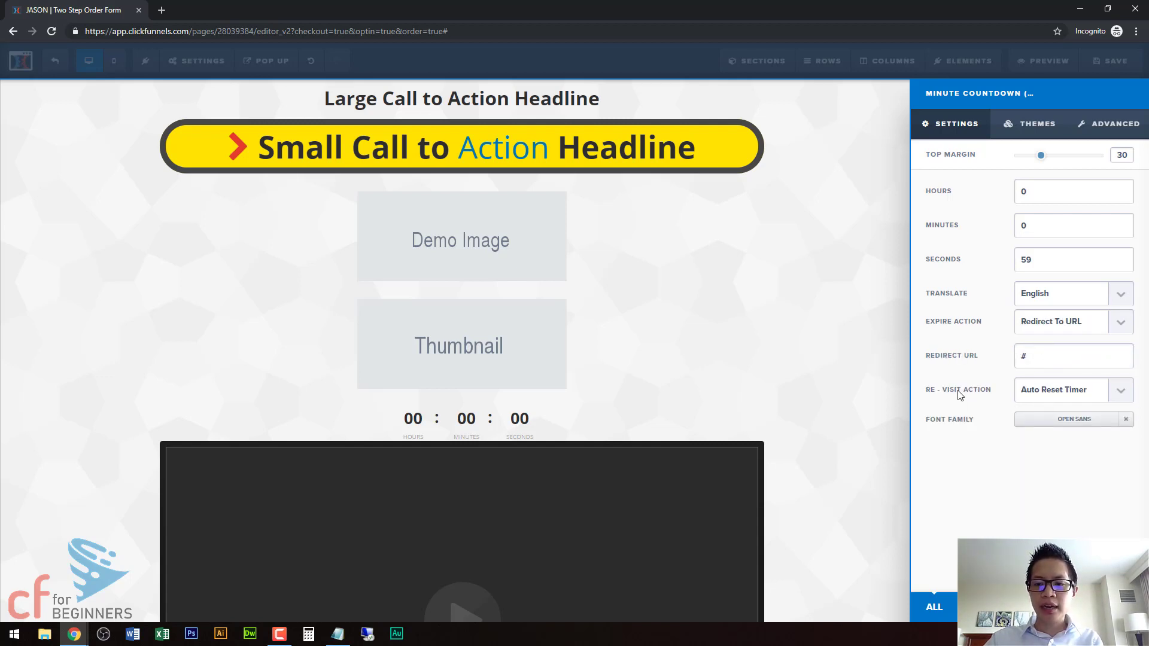
click(1050, 394)
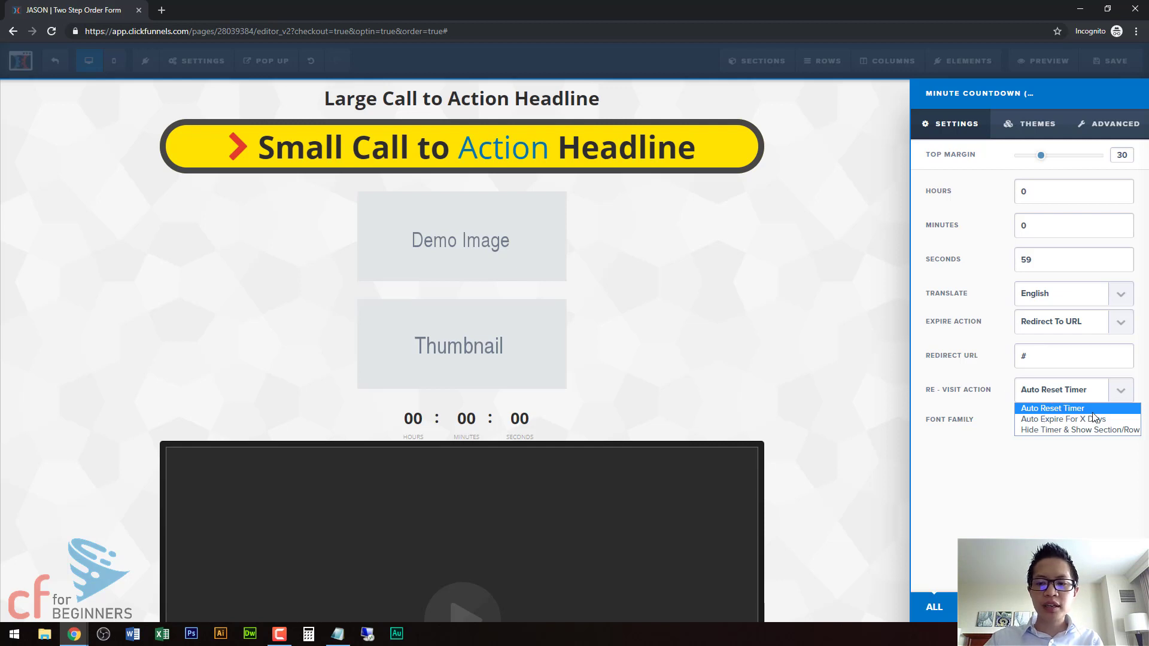
click(1052, 458)
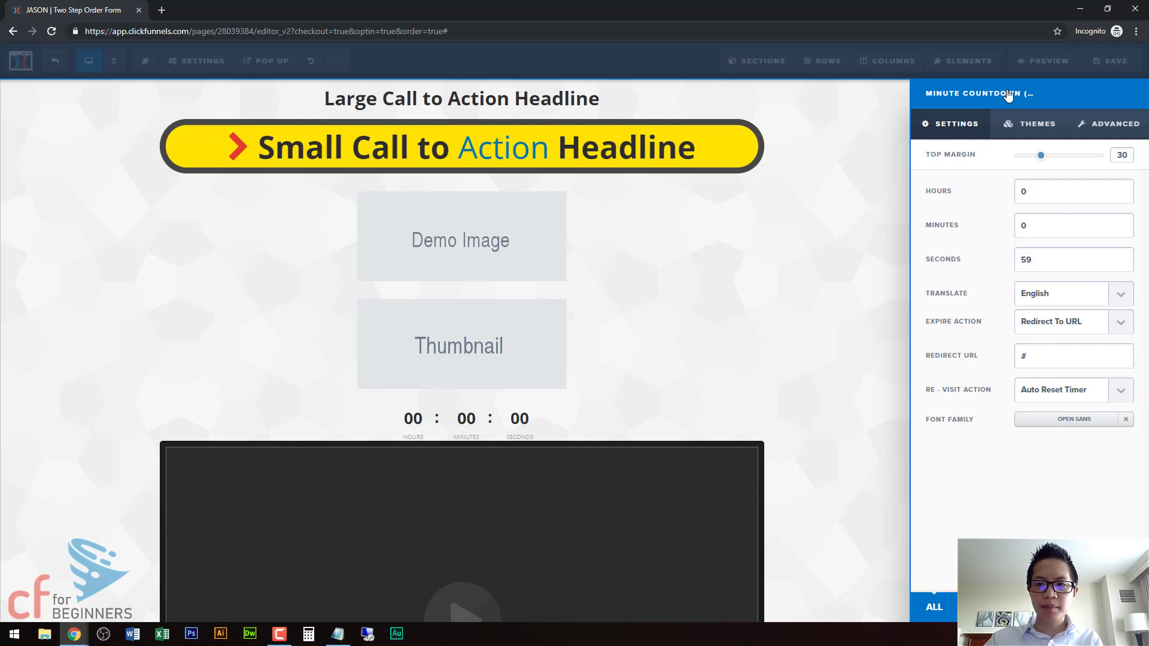
Step: Apply the red circle theme to the minute timer
click(1038, 124)
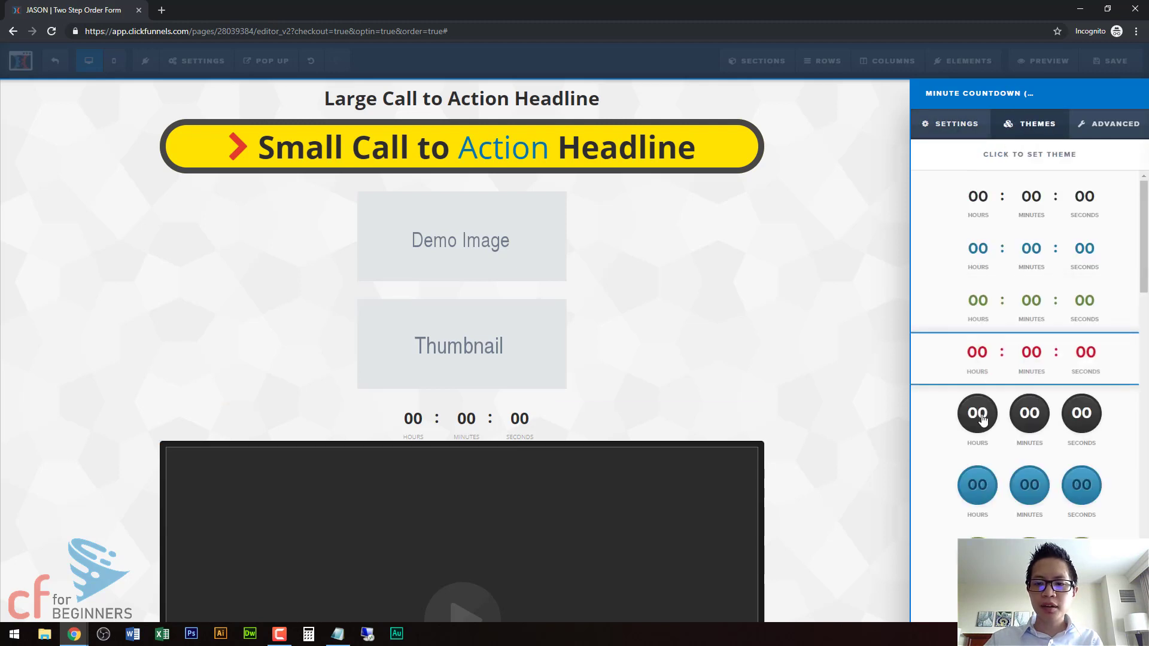
scroll(978, 419, down, 3)
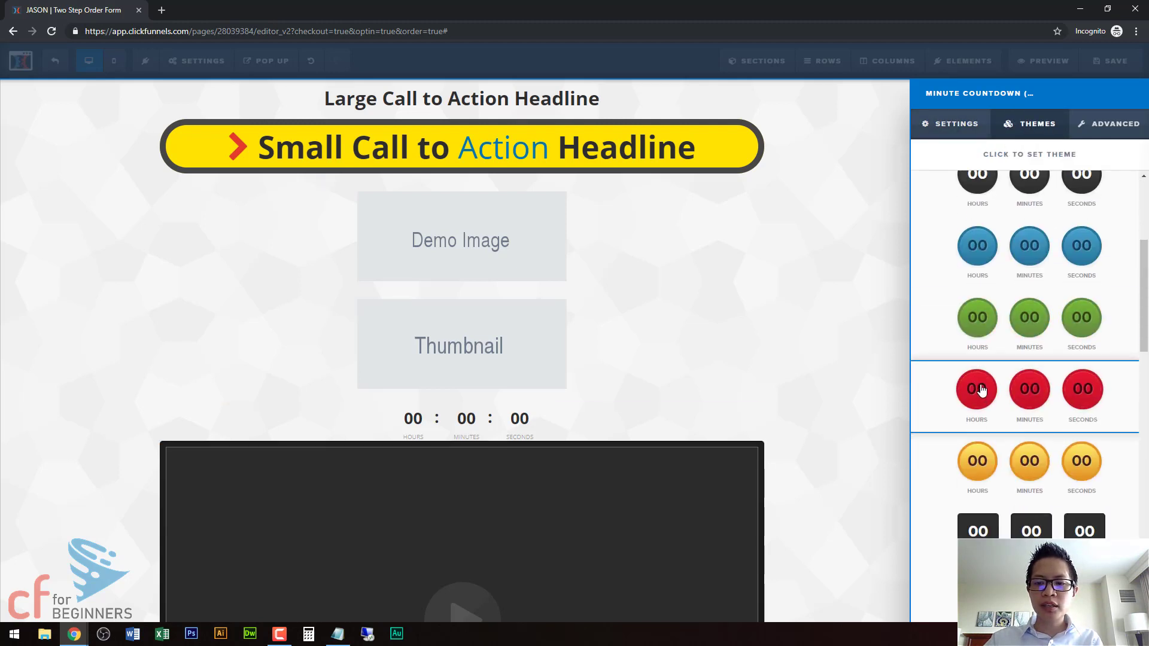
click(977, 390)
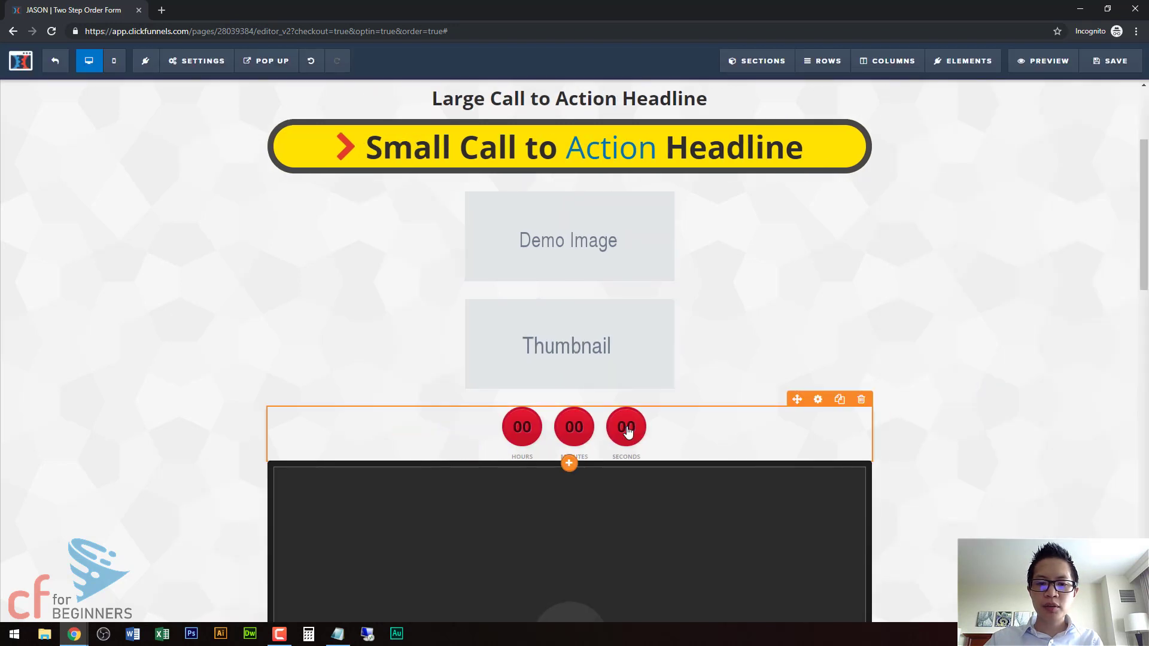
Step: Look over the minute timer's advanced settings and close them
click(625, 431)
click(1108, 125)
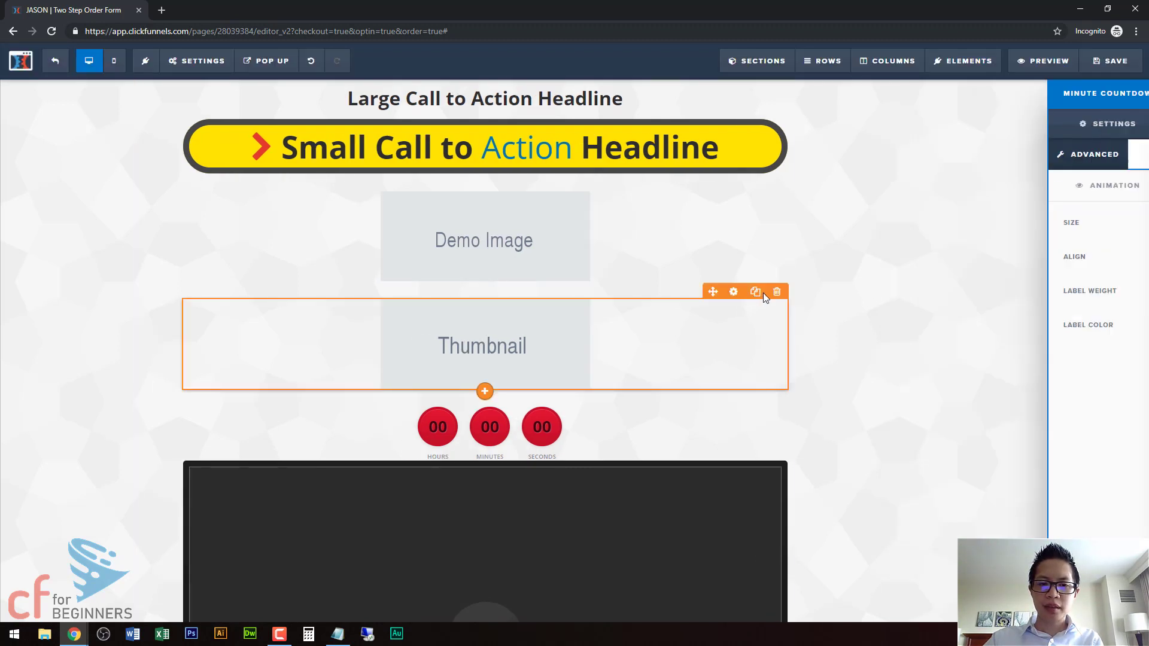
click(759, 314)
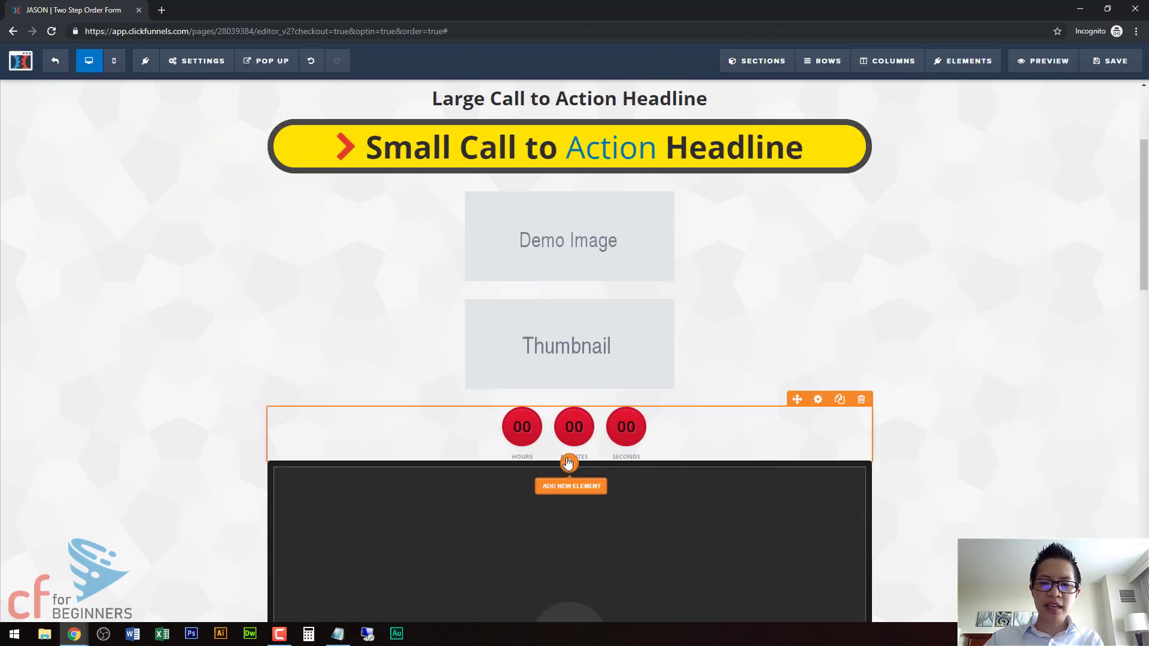
Step: Start adding a new element below the minute timer and browse the available elements as far as the content blocks
click(568, 463)
scroll(956, 411, down, 6)
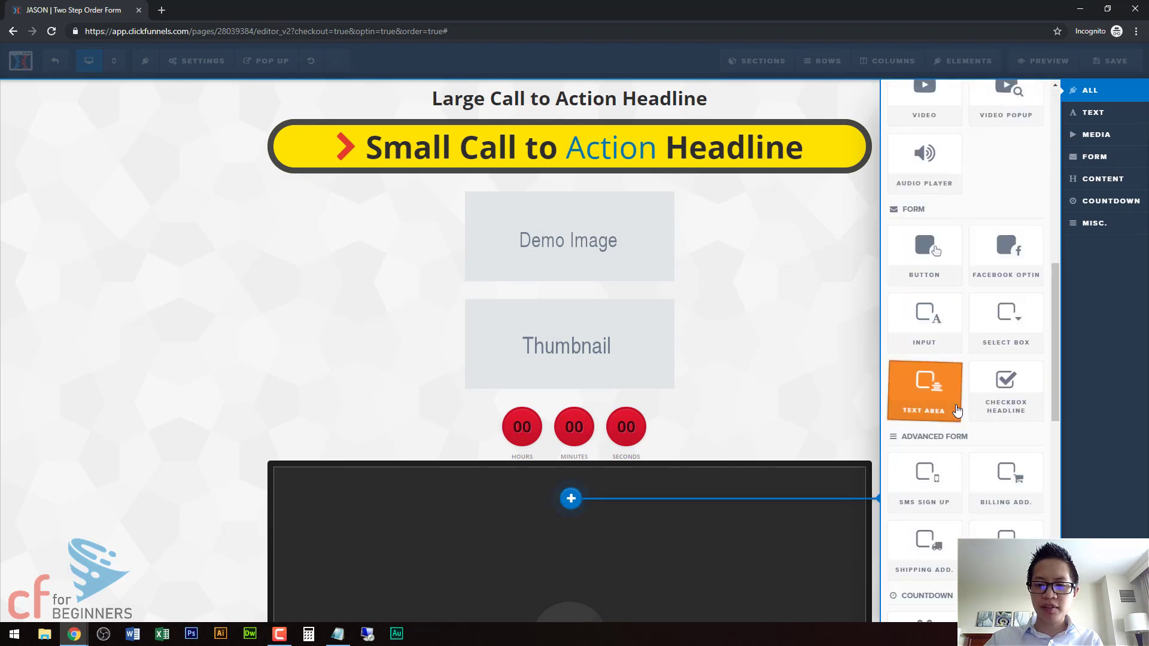
scroll(956, 410, down, 8)
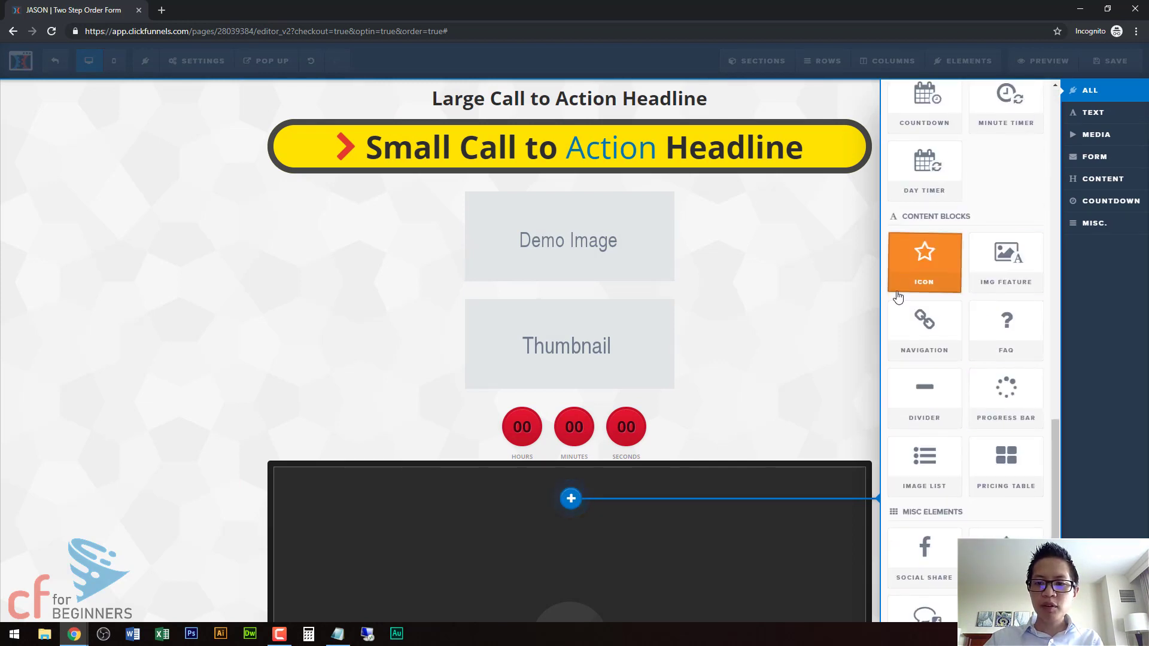